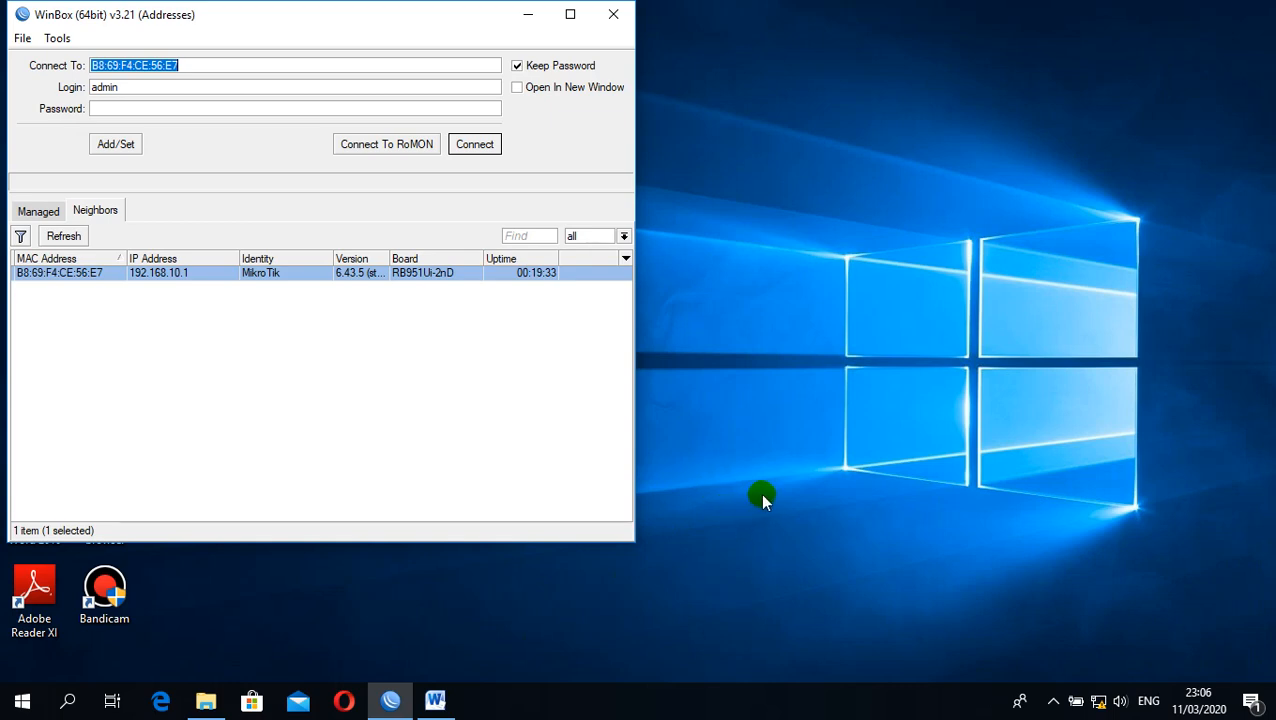
Connect to the RB951Ui-2nD router from the neighbor list by its MAC address as admin and maximize the session window
{"action": "left_click_drag", "start_coordinate": [285, 30], "coordinate": [445, 28]}
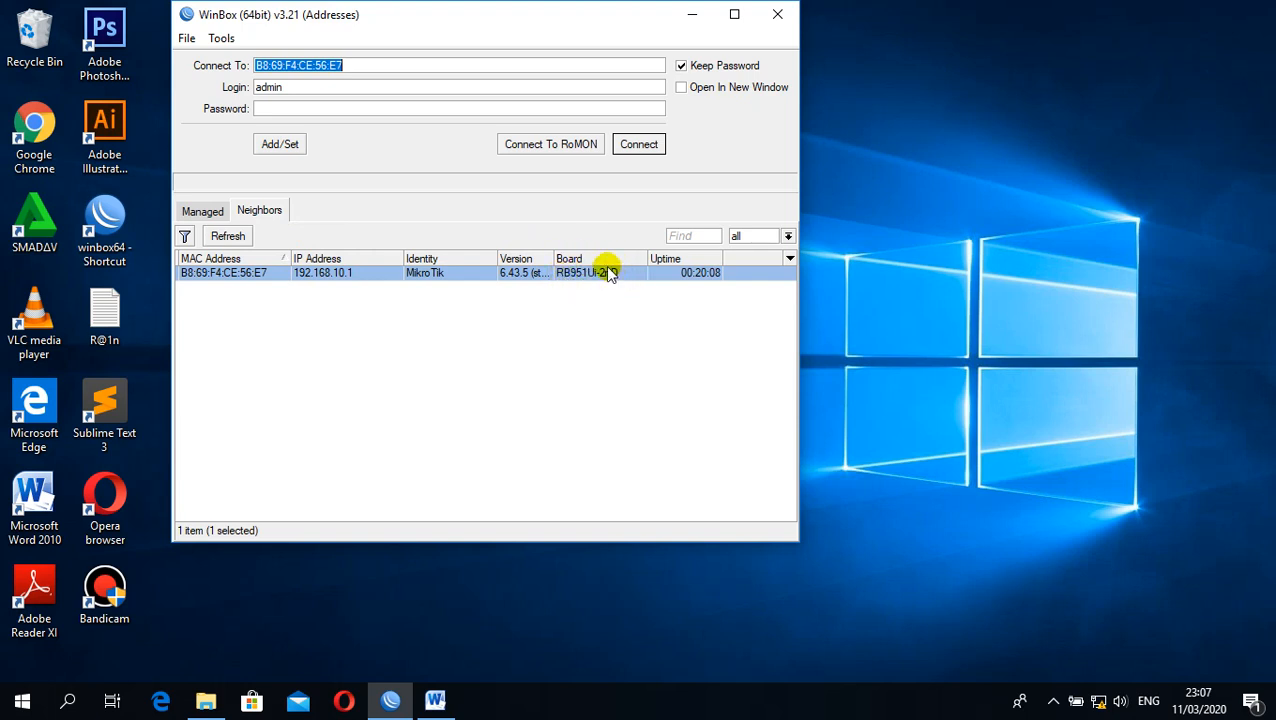
{"action": "left_click", "coordinate": [248, 274]}
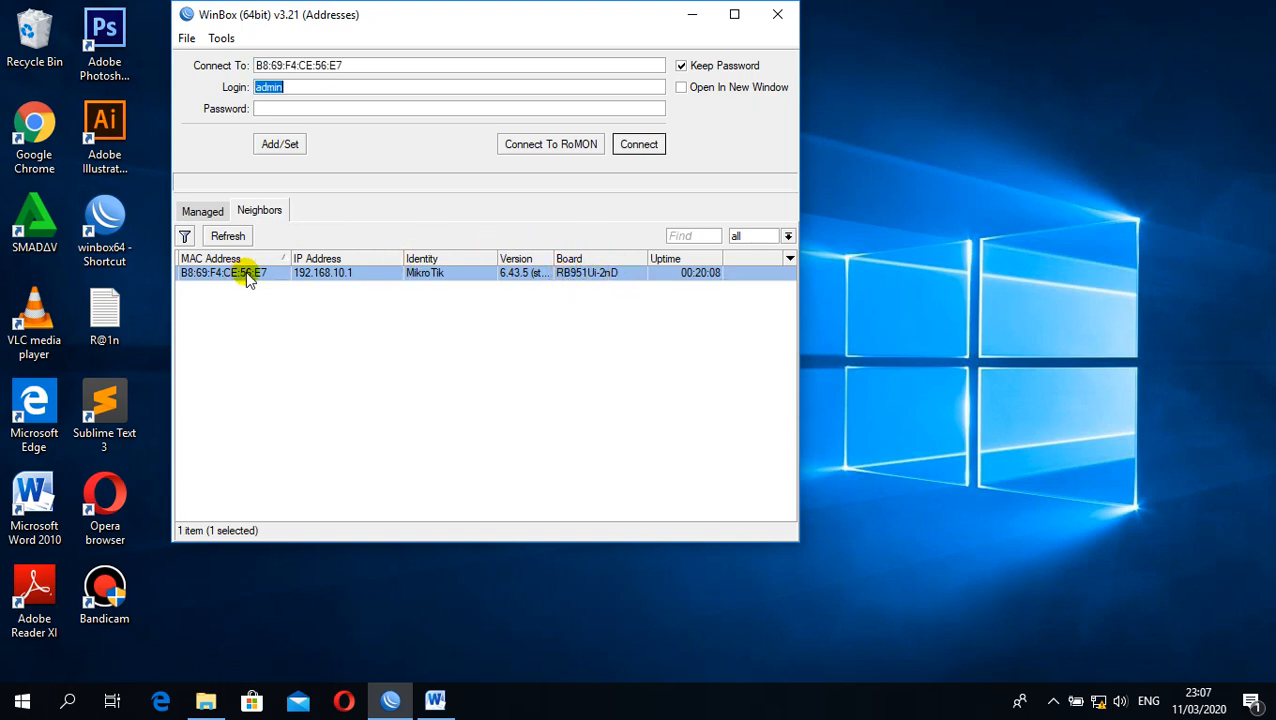
{"action": "left_click", "coordinate": [640, 143]}
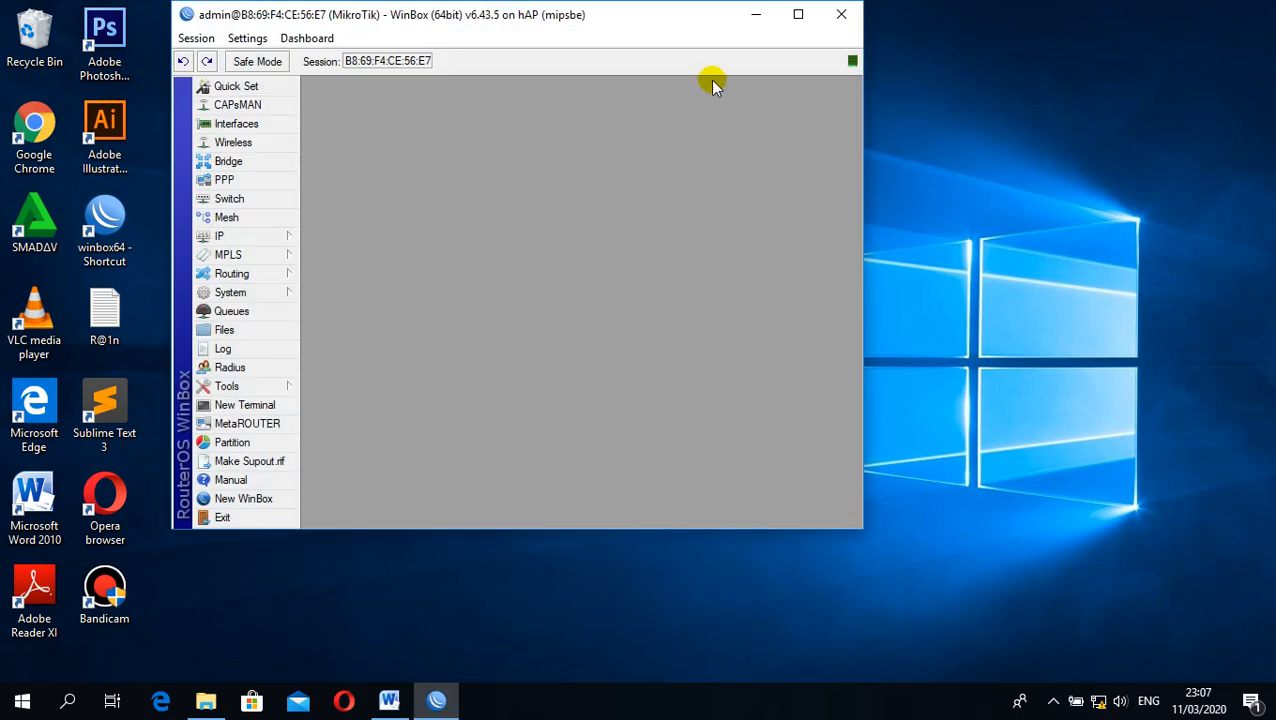
{"action": "left_click", "coordinate": [798, 14]}
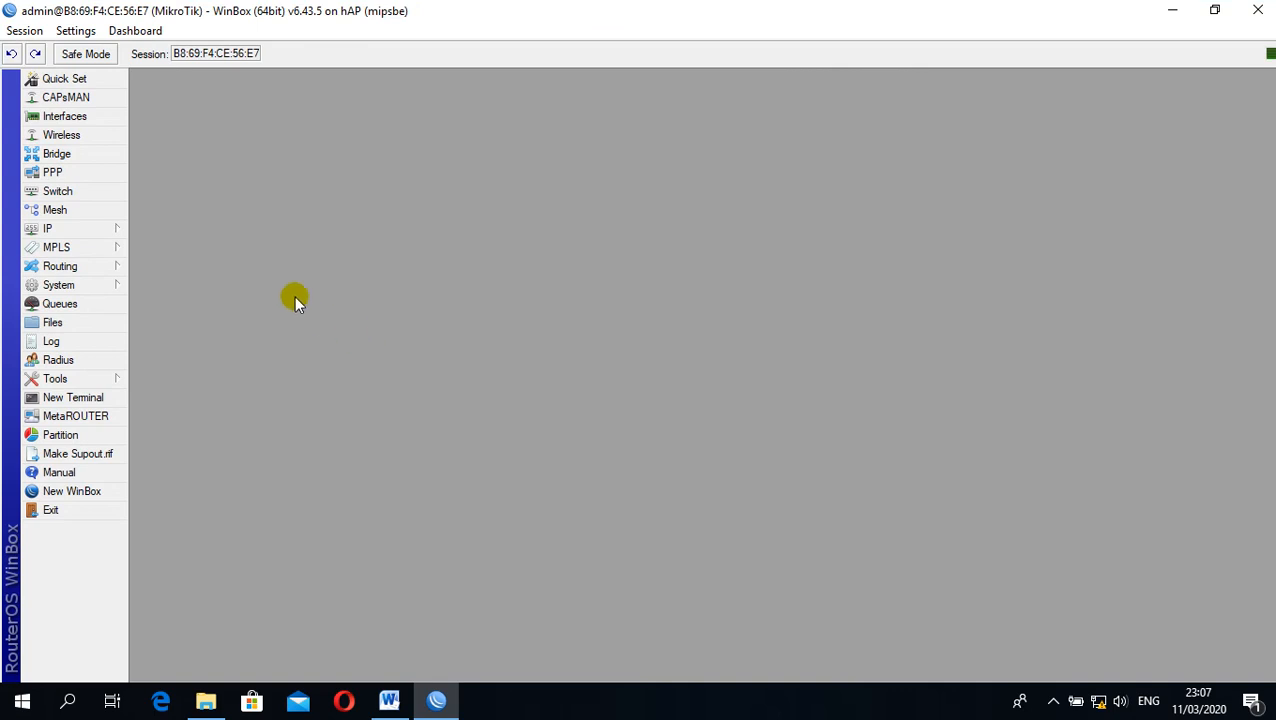
Reset the router configuration with Keep User Configuration, No Default Configuration and Do Not Backup enabled, and confirm the reboot
{"action": "left_click", "coordinate": [91, 287]}
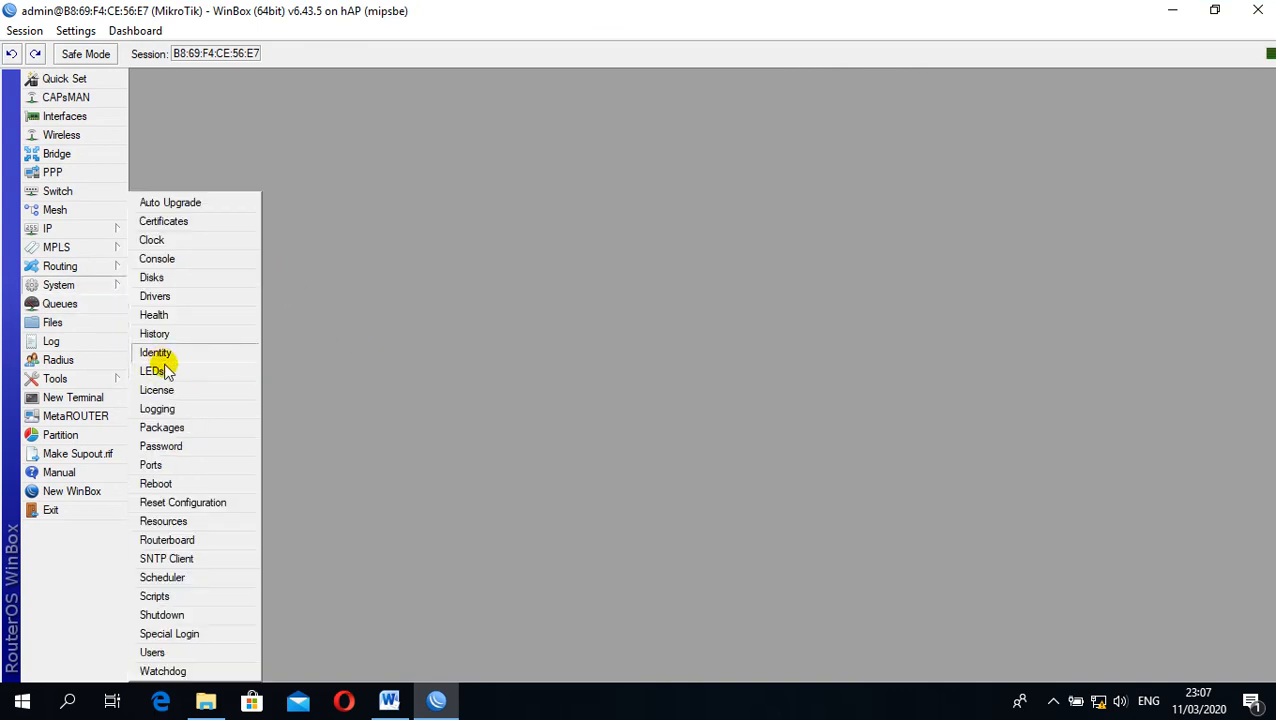
{"action": "left_click", "coordinate": [222, 502]}
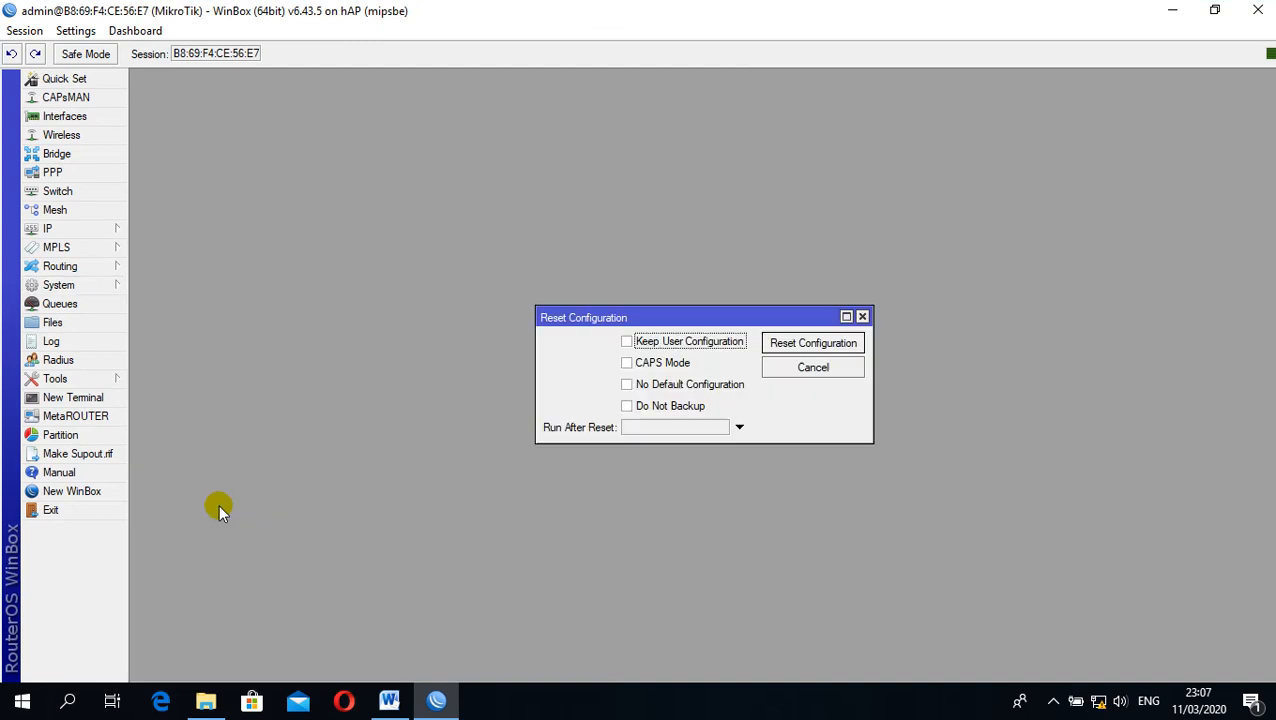
{"action": "left_click", "coordinate": [627, 342]}
{"action": "left_click", "coordinate": [627, 385]}
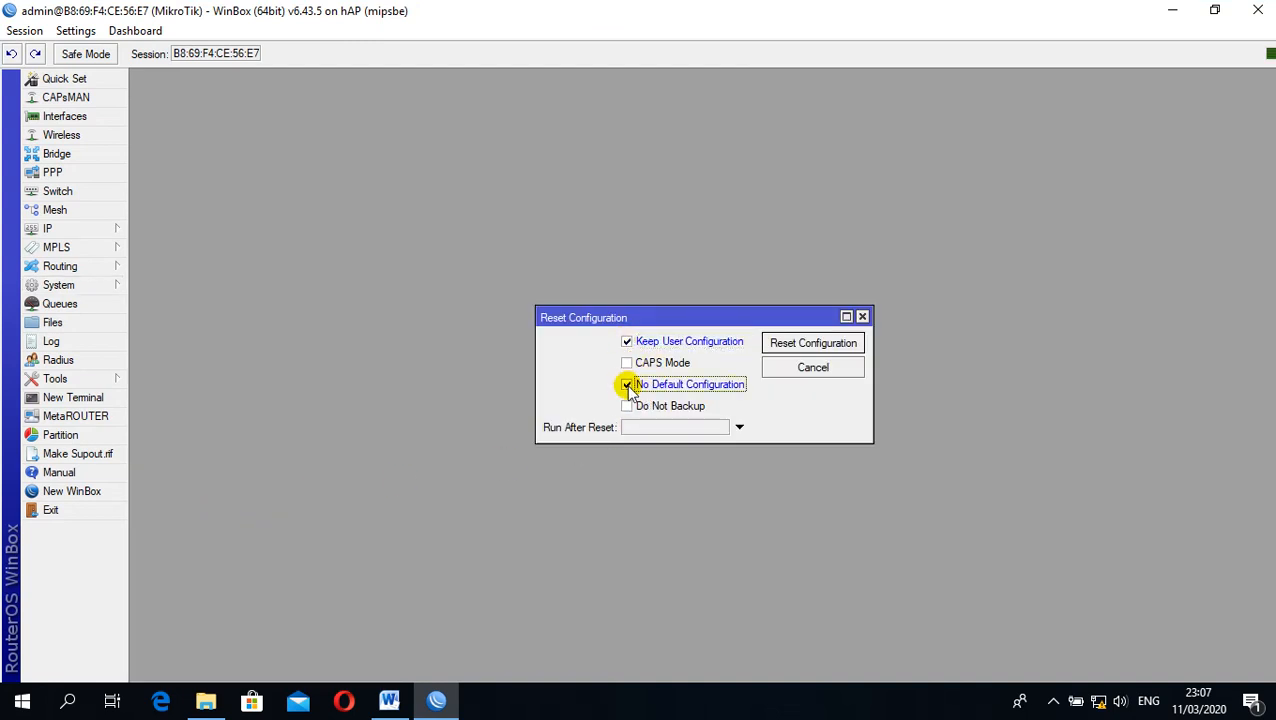
{"action": "left_click", "coordinate": [627, 406]}
{"action": "left_click", "coordinate": [800, 343]}
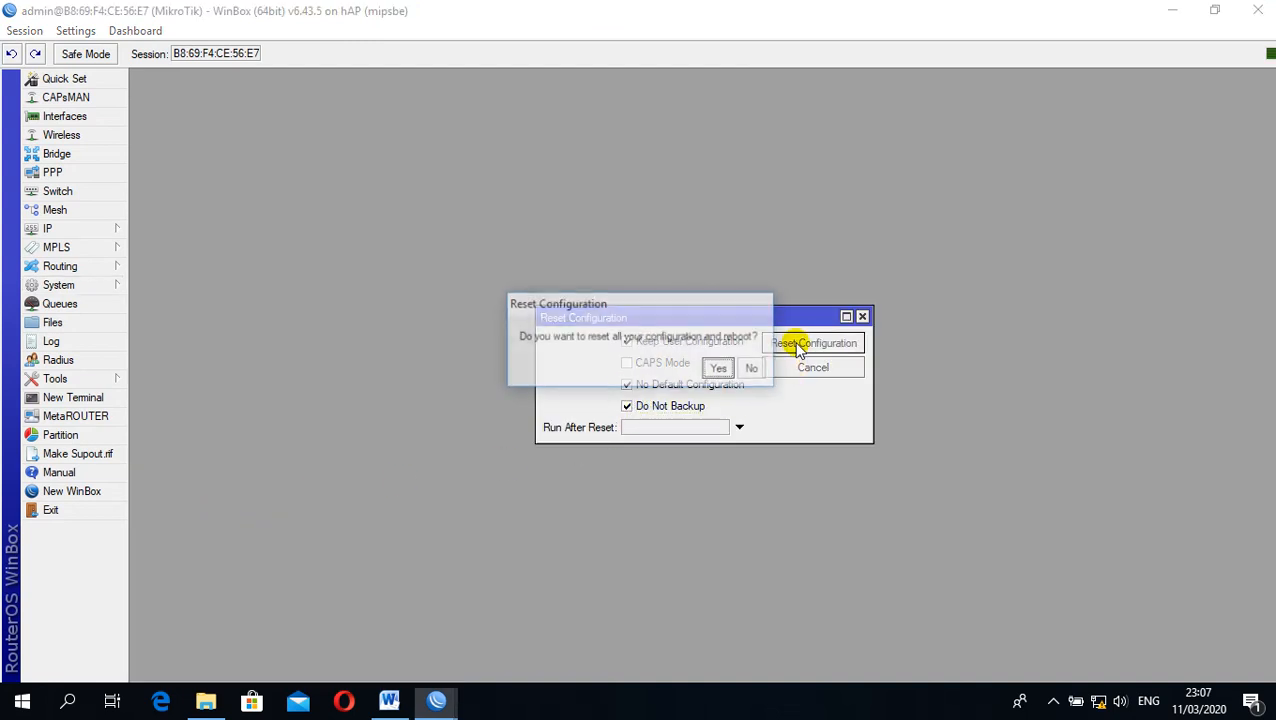
{"action": "left_click", "coordinate": [722, 367]}
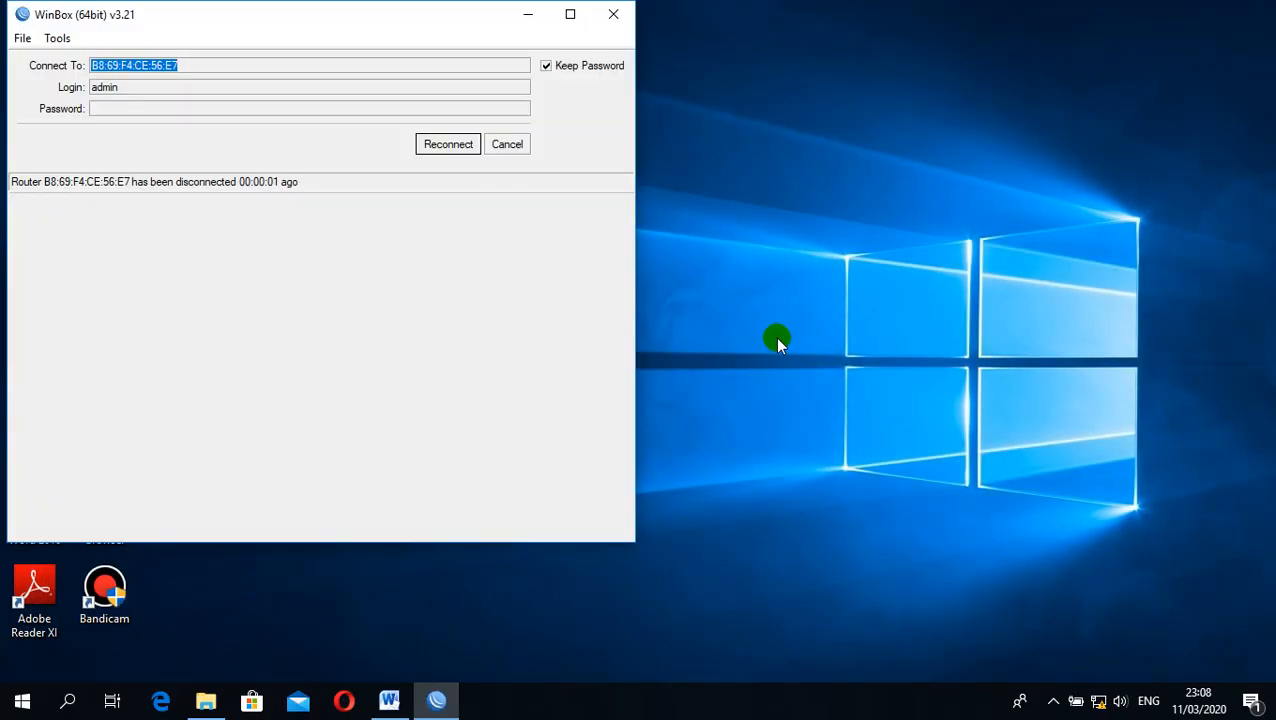
Reconnect to the rebooted MikroTik router by refreshing the neighbor list and choosing its MAC address
{"action": "left_click", "coordinate": [460, 146]}
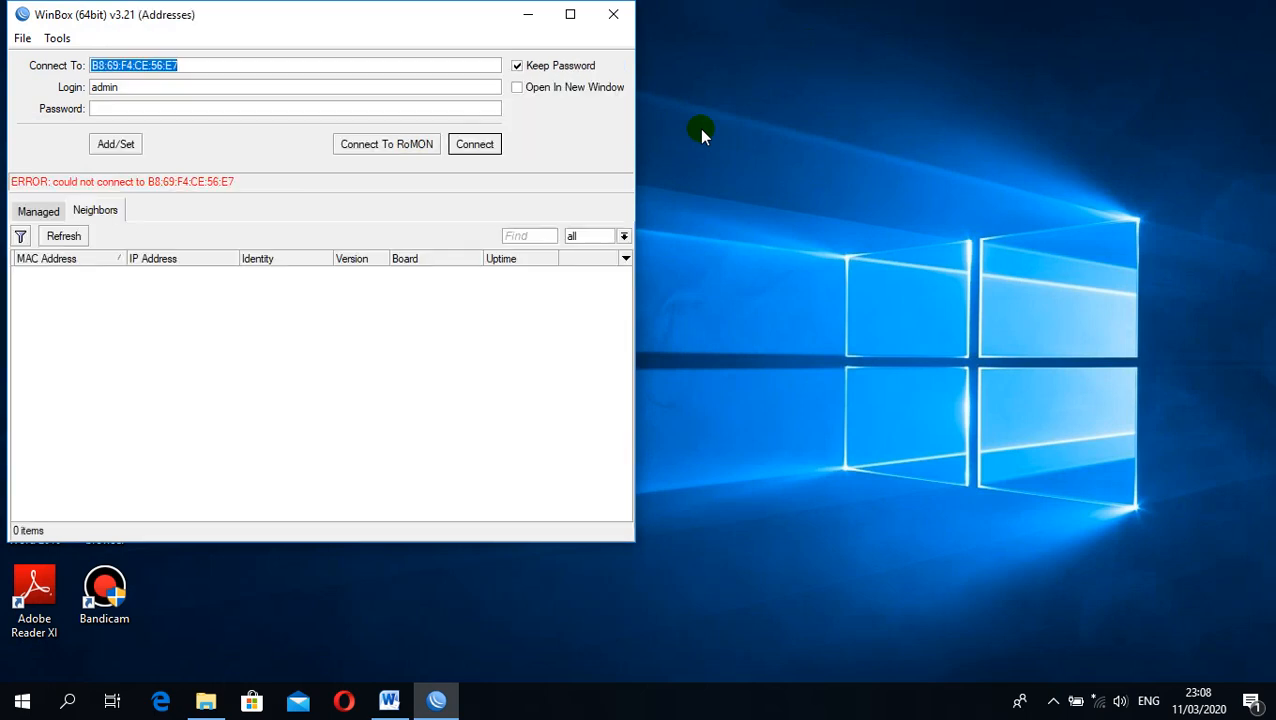
{"action": "left_click", "coordinate": [45, 211]}
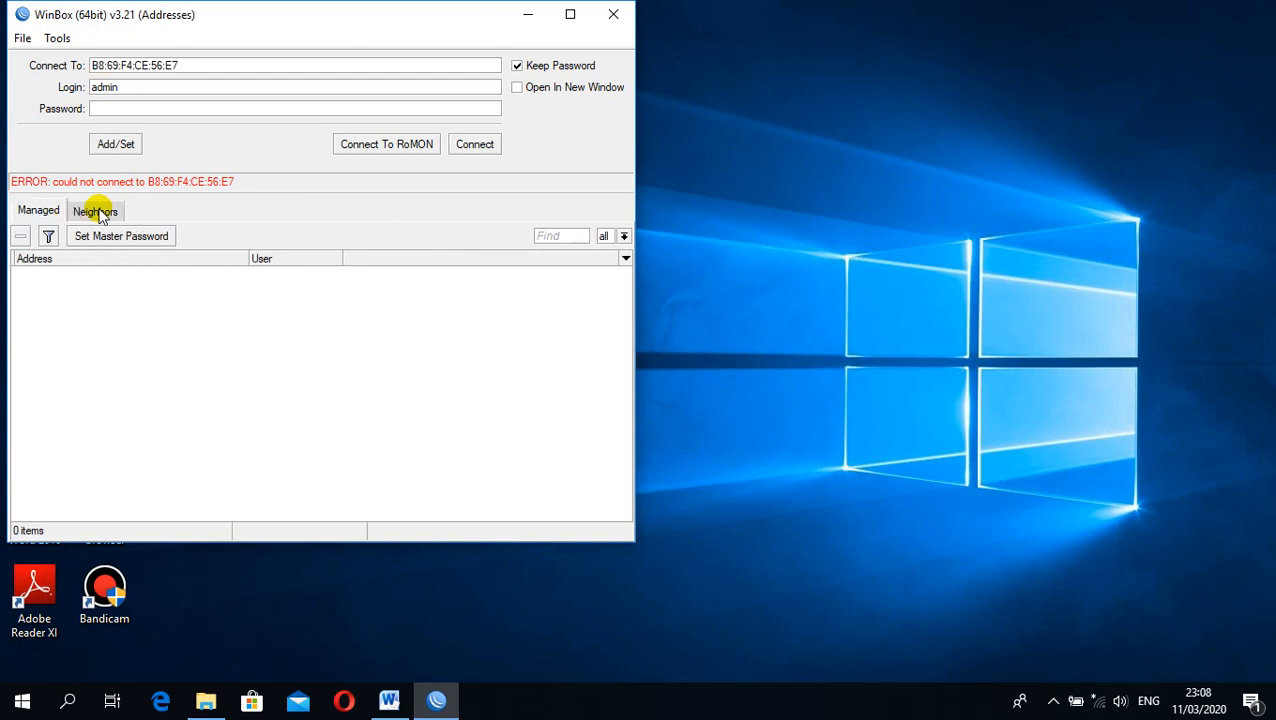
{"action": "left_click", "coordinate": [95, 210]}
{"action": "left_click", "coordinate": [79, 244]}
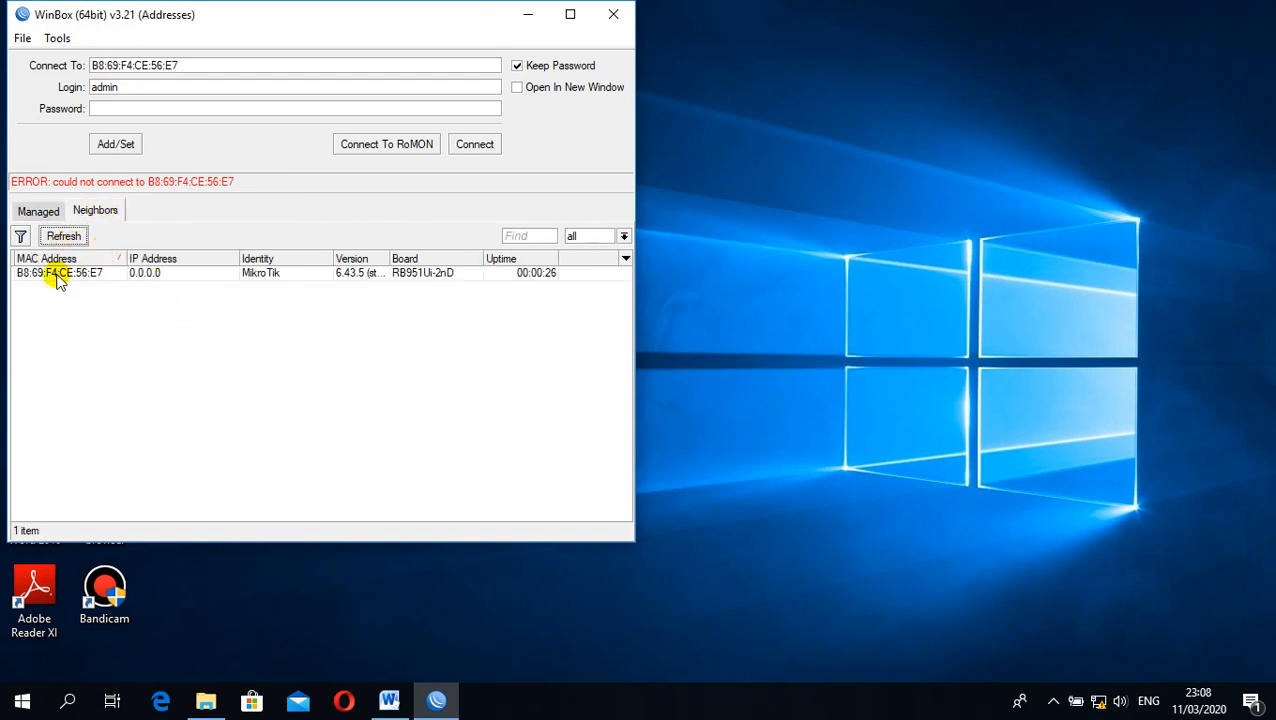
{"action": "left_click", "coordinate": [46, 274]}
{"action": "left_click", "coordinate": [474, 145]}
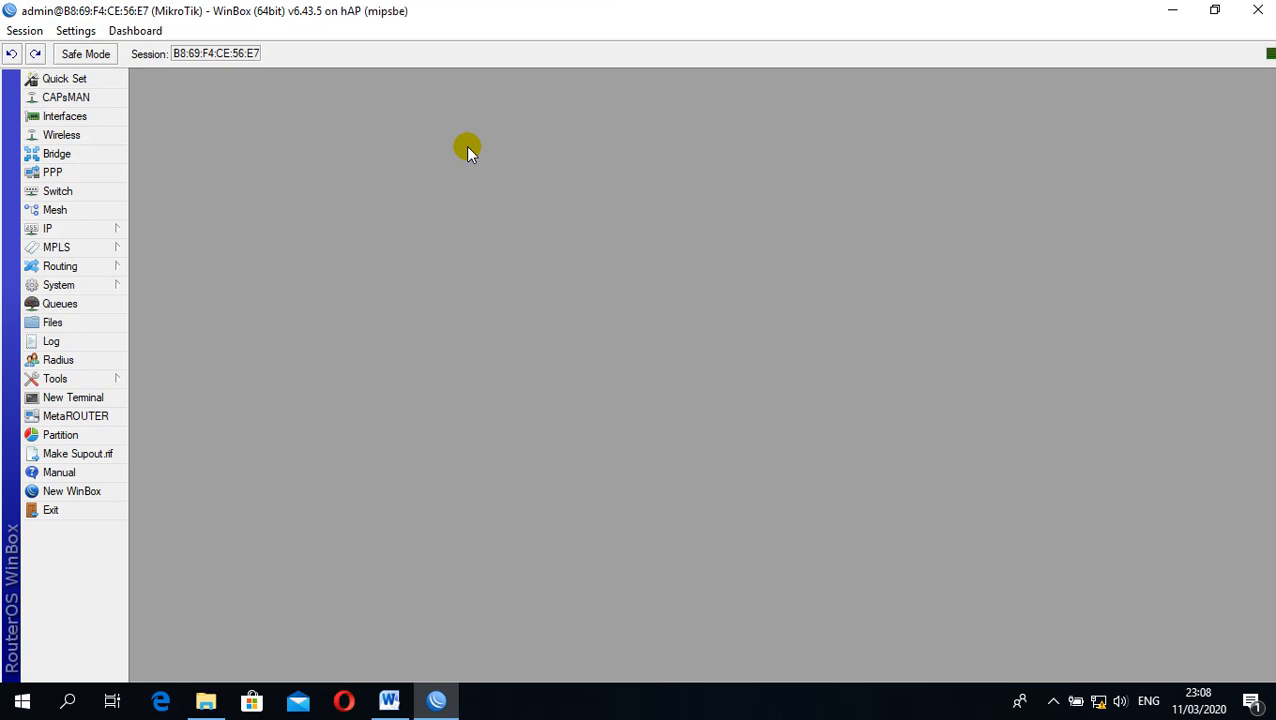
Switch to the exam document in Word and review the router configuration requirements, starting from the Konfigurasi Wifi Router section
{"action": "left_click", "coordinate": [389, 700]}
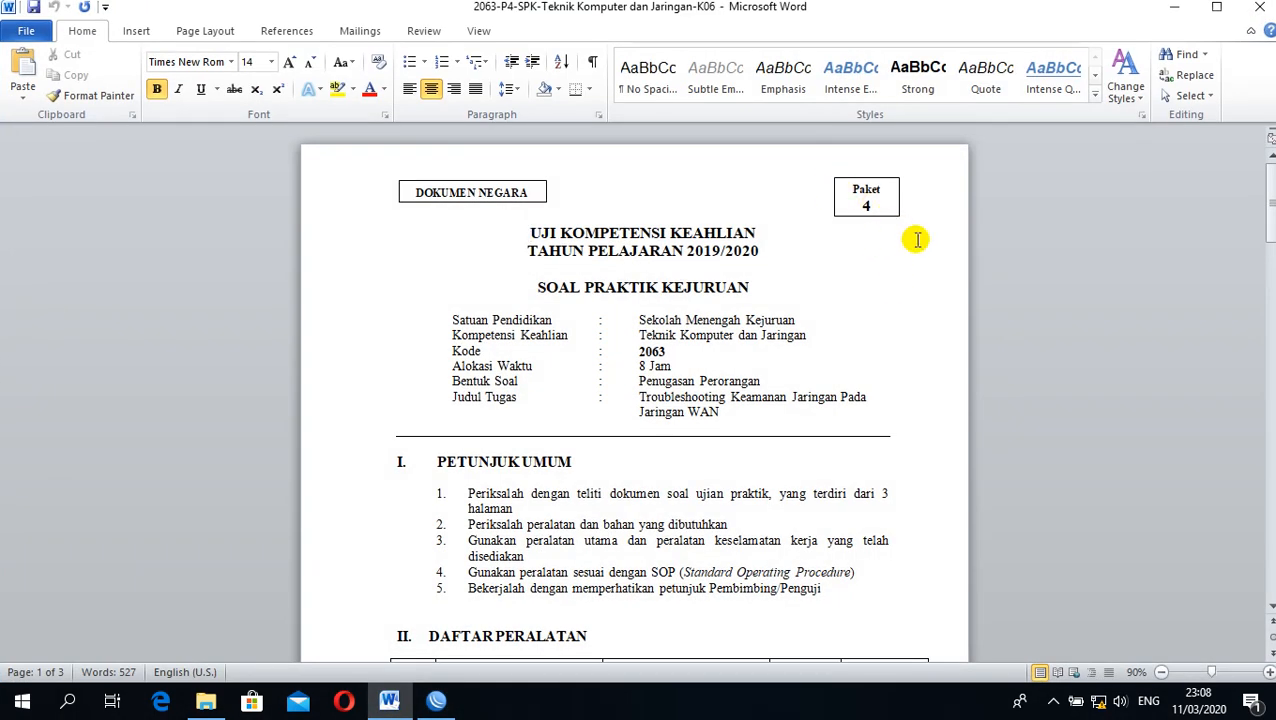
{"action": "scroll", "coordinate": [915, 240], "scroll_direction": "down", "scroll_amount": 10}
{"action": "scroll", "coordinate": [912, 240], "scroll_direction": "up", "scroll_amount": 4}
{"action": "scroll", "coordinate": [905, 230], "scroll_direction": "down", "scroll_amount": 5}
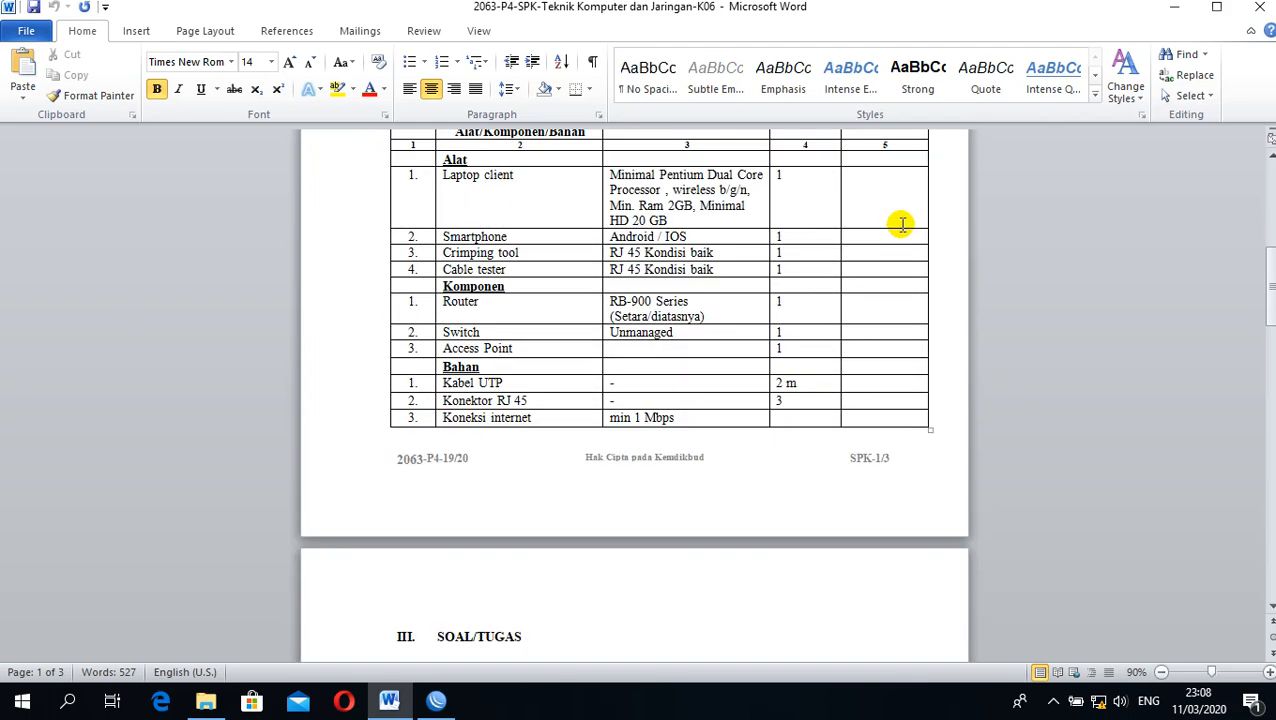
{"action": "scroll", "coordinate": [900, 222], "scroll_direction": "down", "scroll_amount": 10}
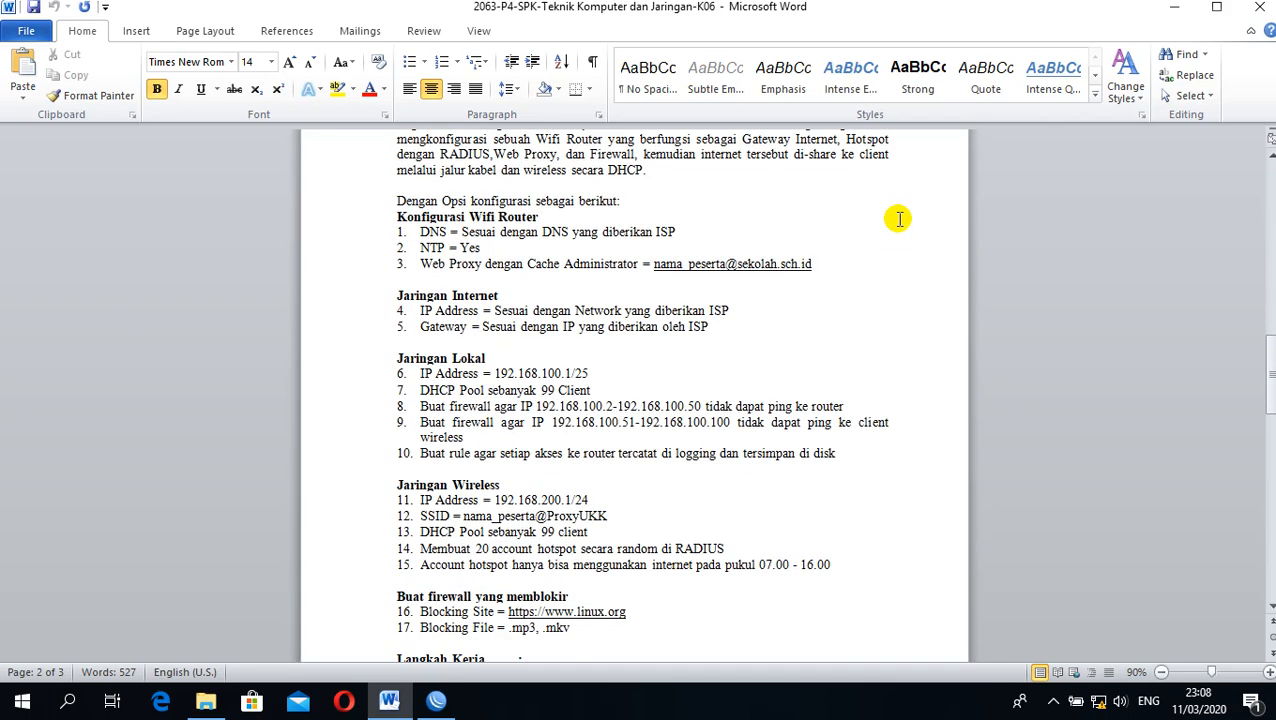
{"action": "scroll", "coordinate": [899, 219], "scroll_direction": "down", "scroll_amount": 2}
{"action": "scroll", "coordinate": [899, 219], "scroll_direction": "up", "scroll_amount": 4}
{"action": "scroll", "coordinate": [899, 219], "scroll_direction": "up", "scroll_amount": 1}
{"action": "scroll", "coordinate": [899, 219], "scroll_direction": "down", "scroll_amount": 3}
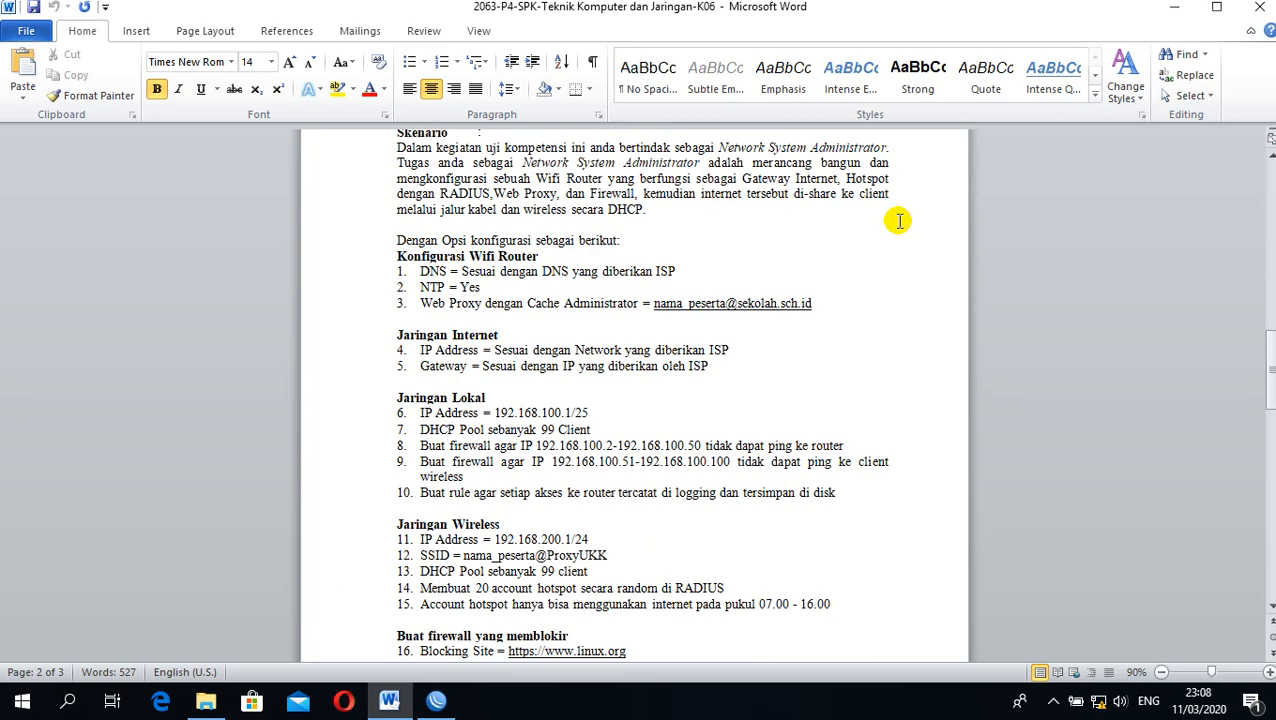
{"action": "scroll", "coordinate": [899, 221], "scroll_direction": "down", "scroll_amount": 1}
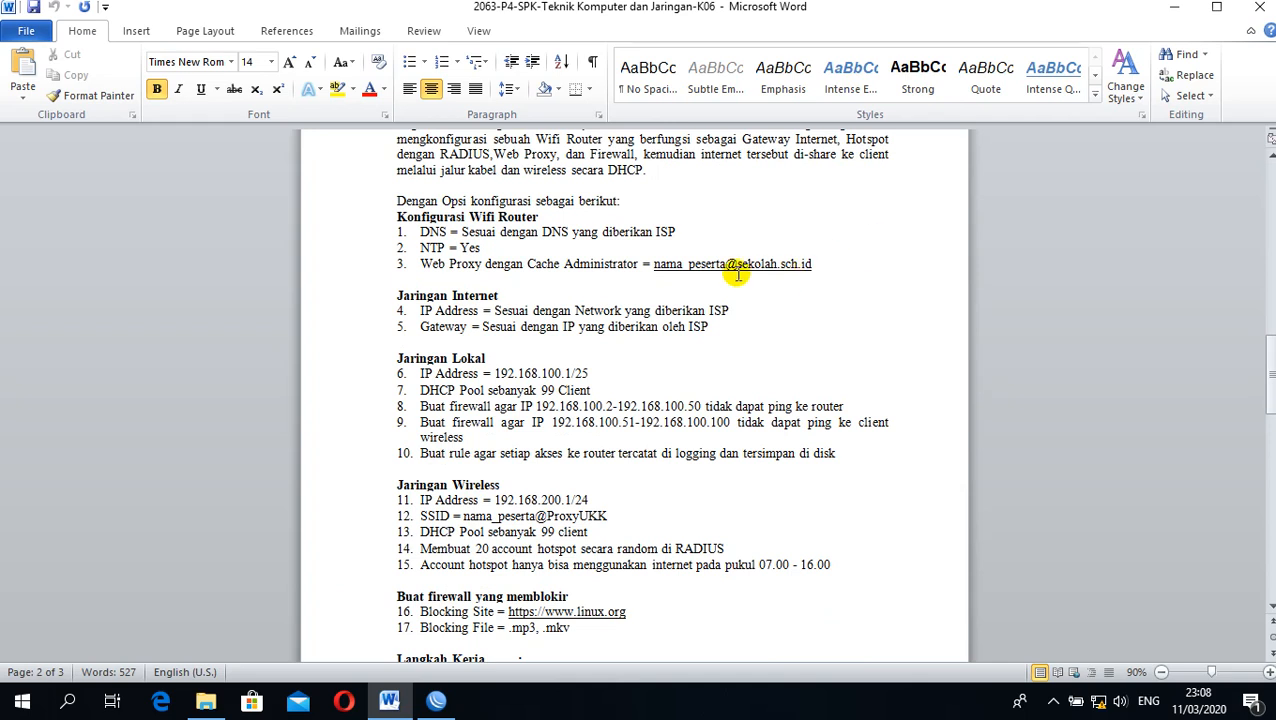
{"action": "left_click_drag", "start_coordinate": [389, 217], "coordinate": [515, 203]}
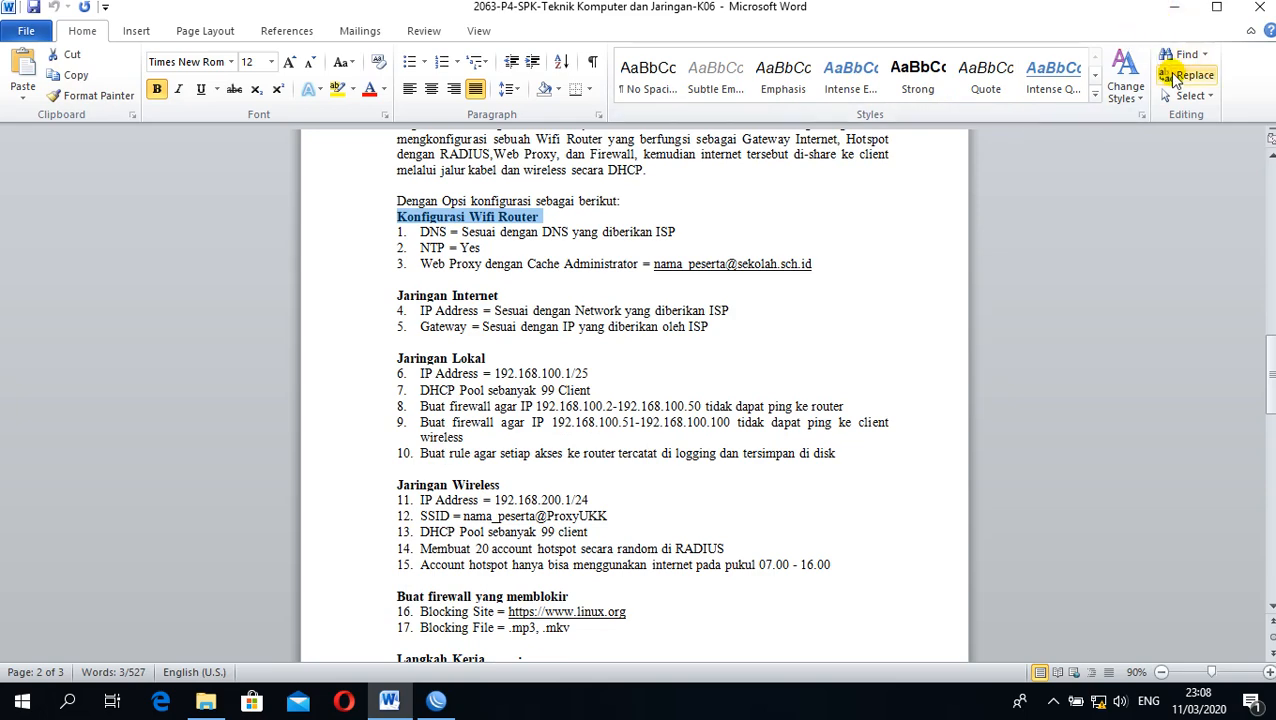
{"action": "left_click", "coordinate": [1174, 8]}
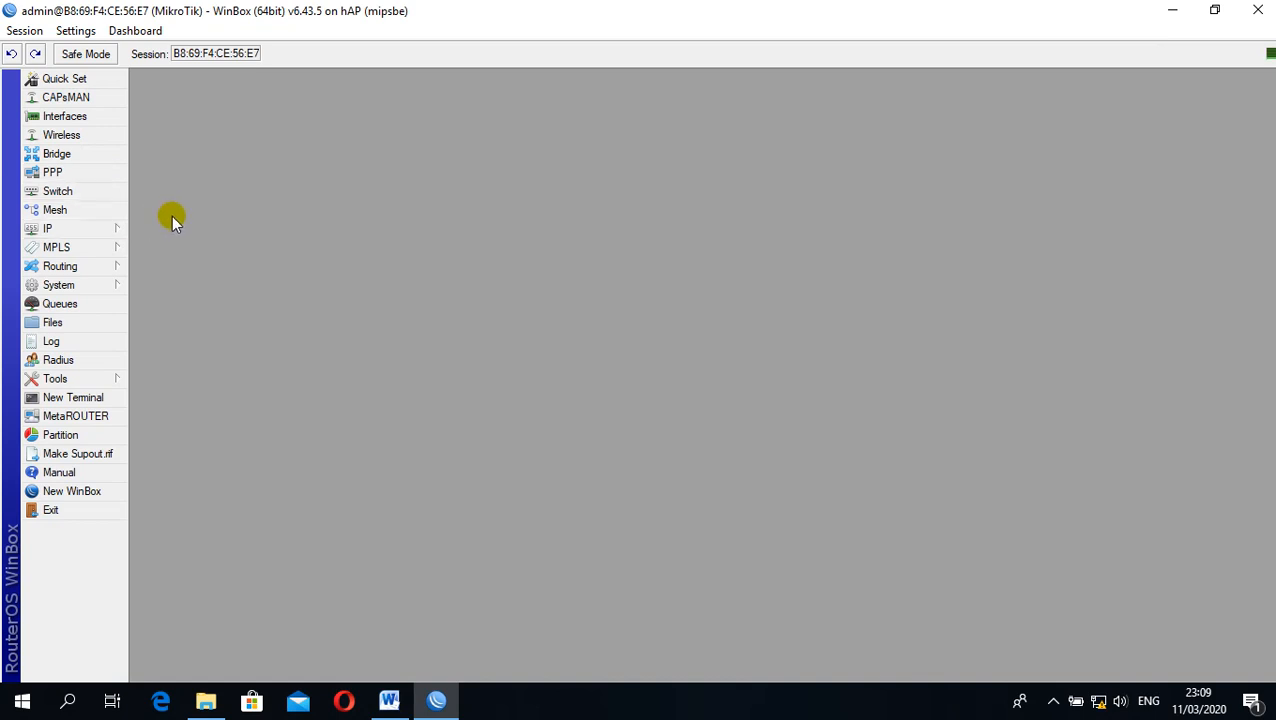
Add a DHCP client on interface ether1, keeping Use Peer DNS, Use Peer NTP and the default route enabled
{"action": "left_click", "coordinate": [97, 232]}
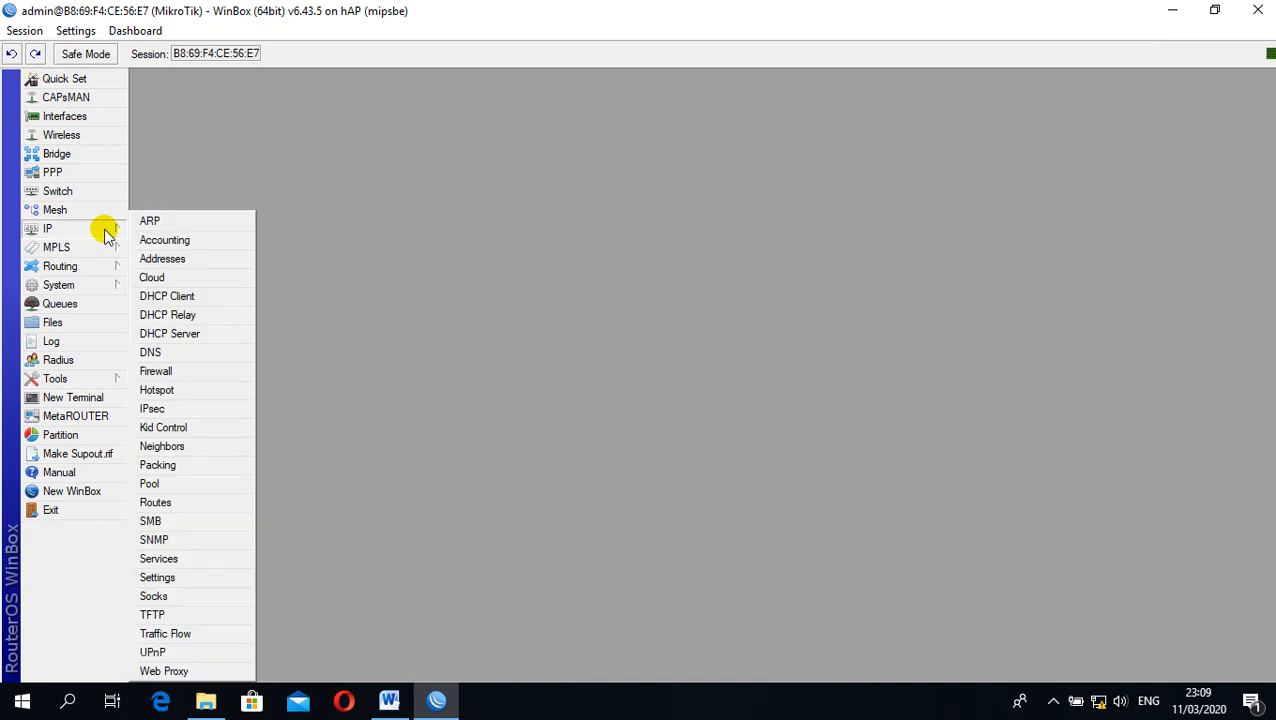
{"action": "left_click", "coordinate": [170, 297]}
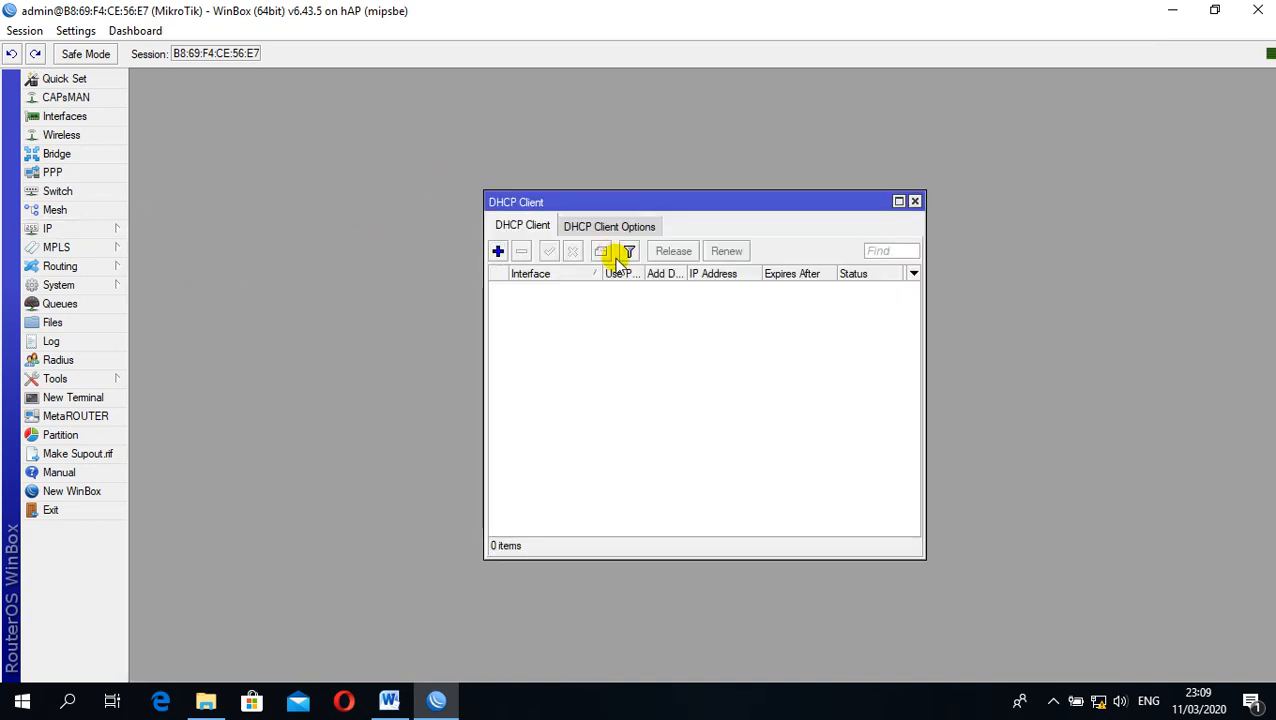
{"action": "left_click", "coordinate": [498, 251]}
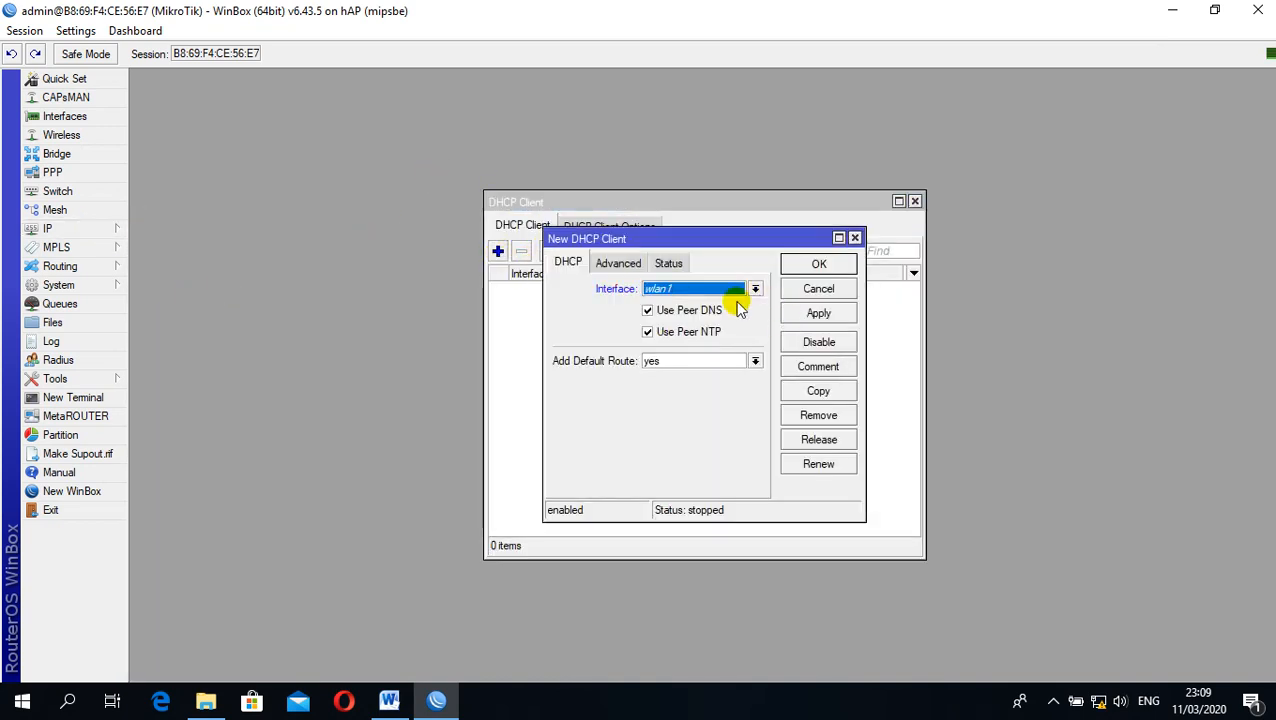
{"action": "left_click", "coordinate": [755, 289]}
{"action": "left_click", "coordinate": [690, 304]}
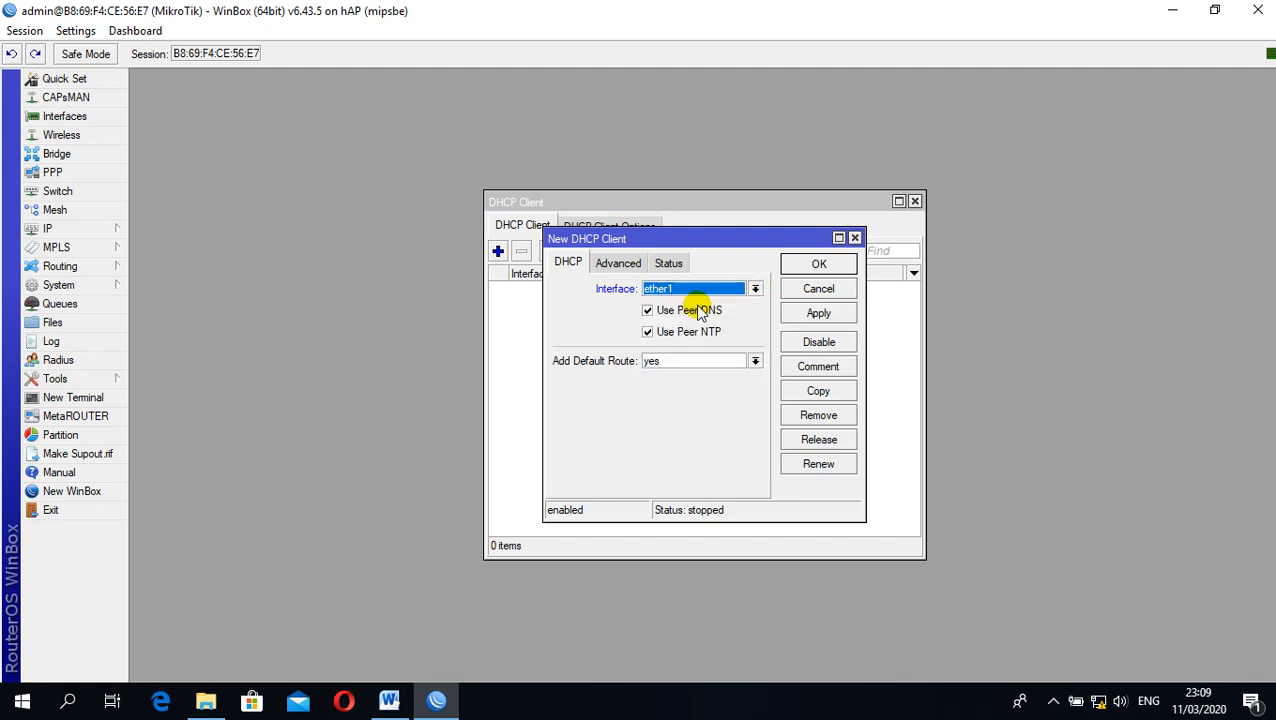
{"action": "left_click", "coordinate": [822, 314]}
{"action": "left_click", "coordinate": [819, 264]}
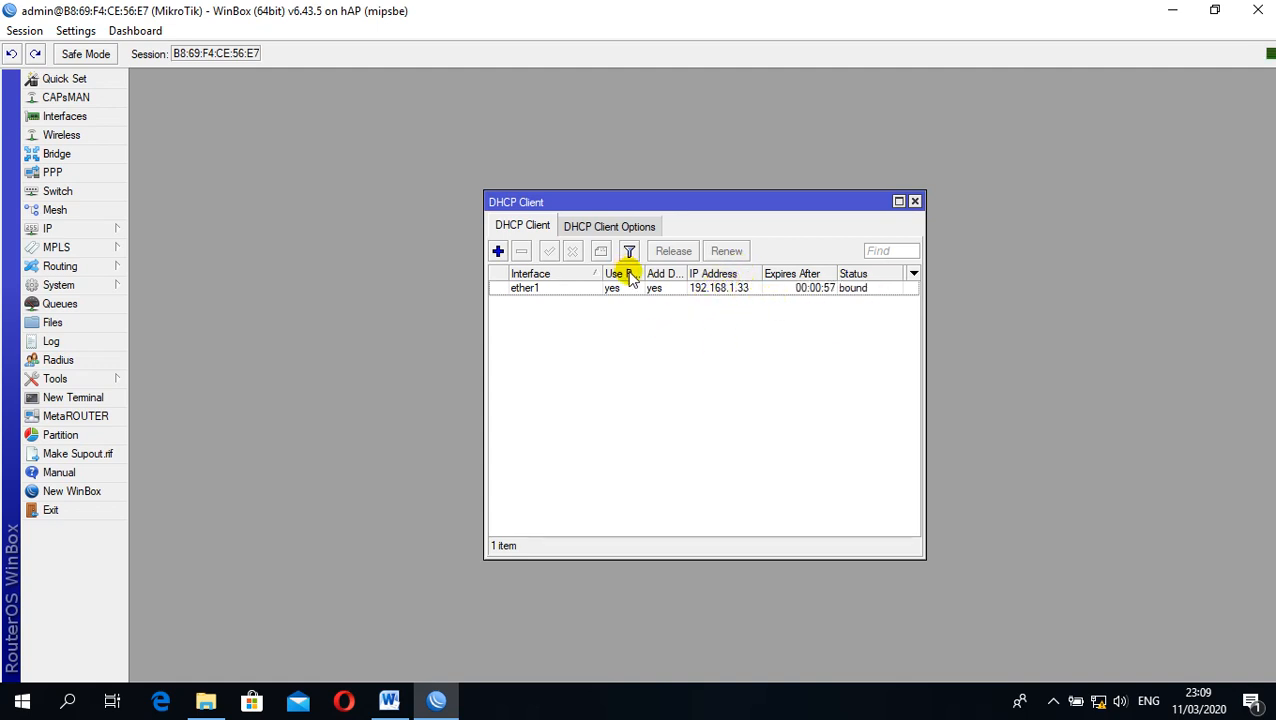
Add the IP address 192.168.100.1/25, copied from the Word task sheet's Jaringan Lokal section, to interface ether2
{"action": "left_click", "coordinate": [84, 230]}
{"action": "left_click", "coordinate": [186, 262]}
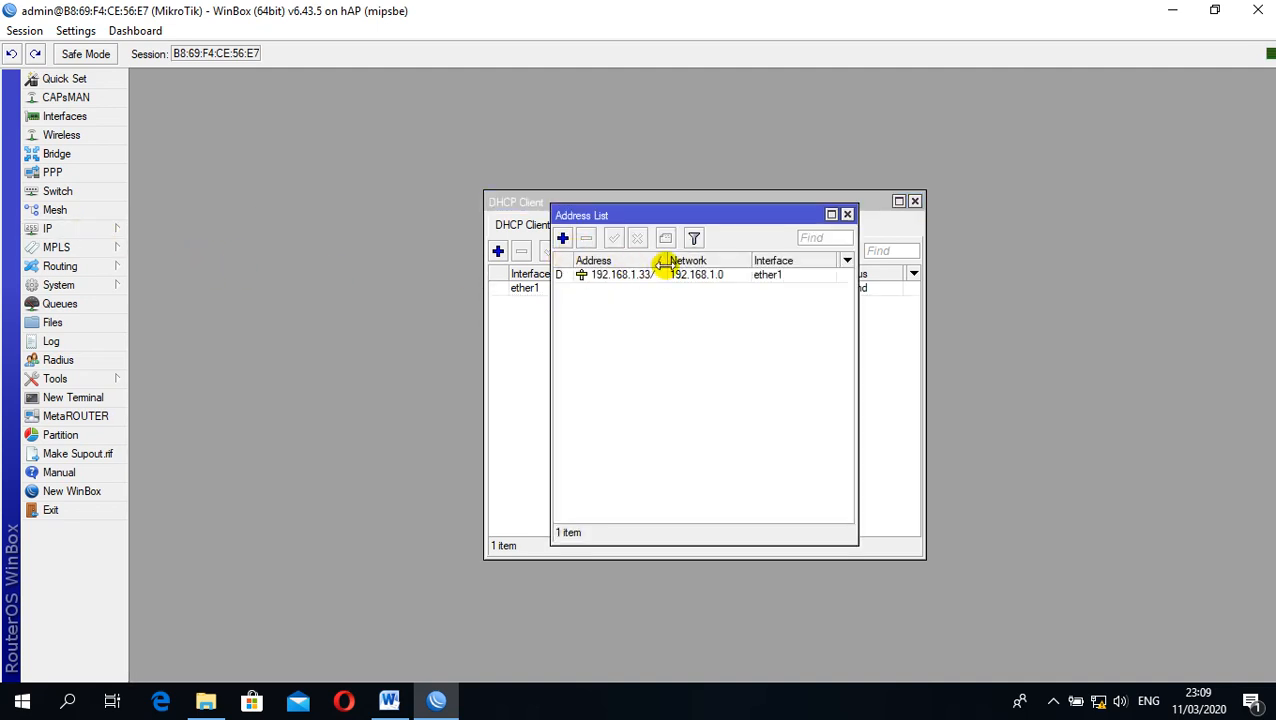
{"action": "left_click", "coordinate": [563, 239]}
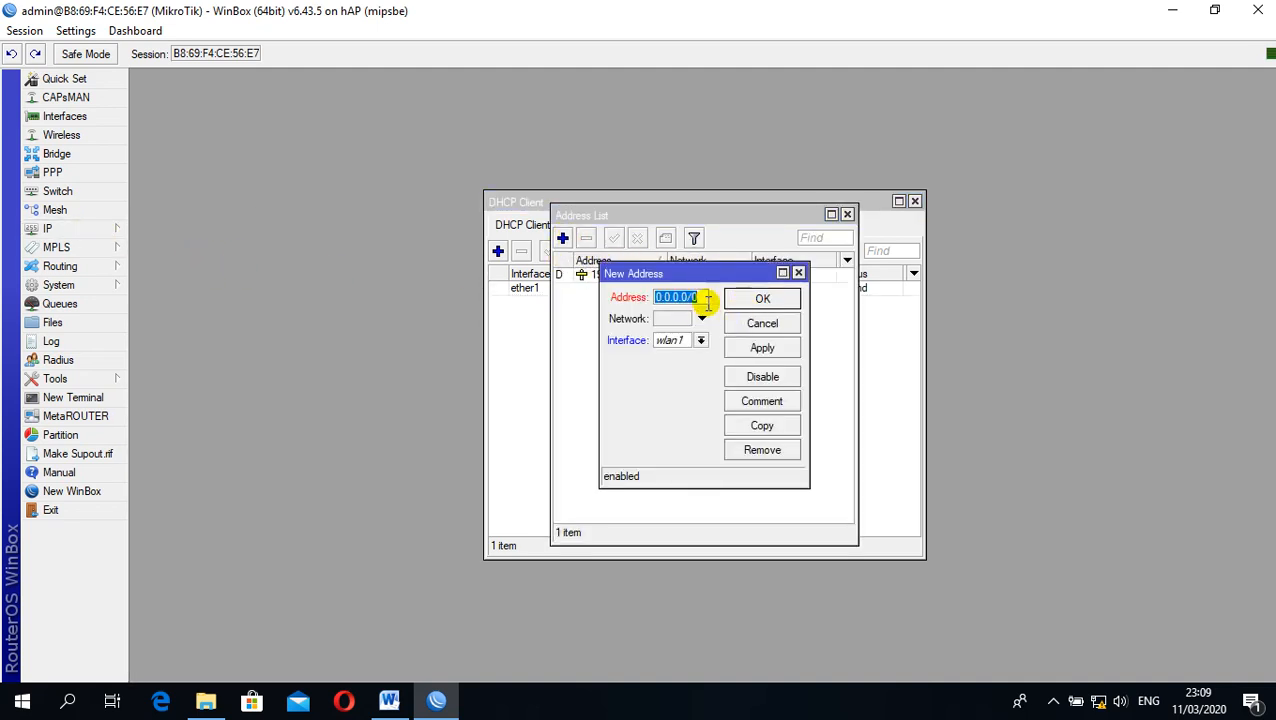
{"action": "left_click", "coordinate": [389, 700]}
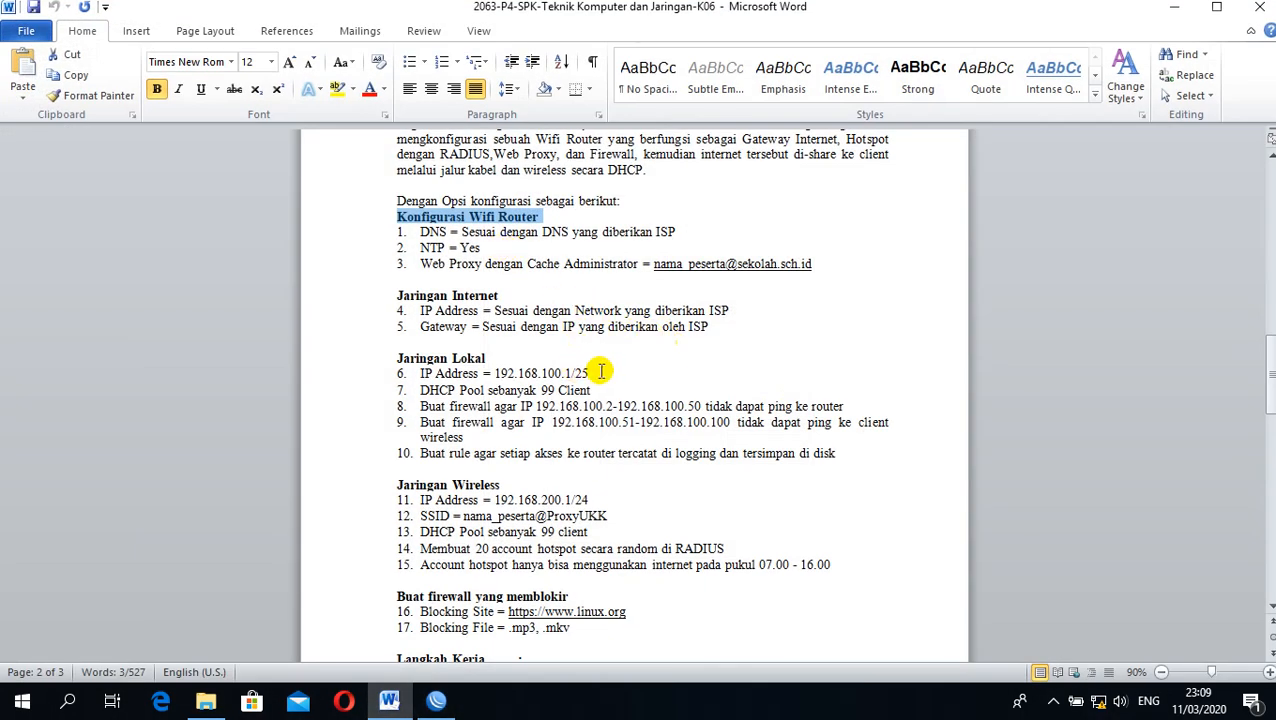
{"action": "left_click_drag", "start_coordinate": [590, 373], "coordinate": [497, 375]}
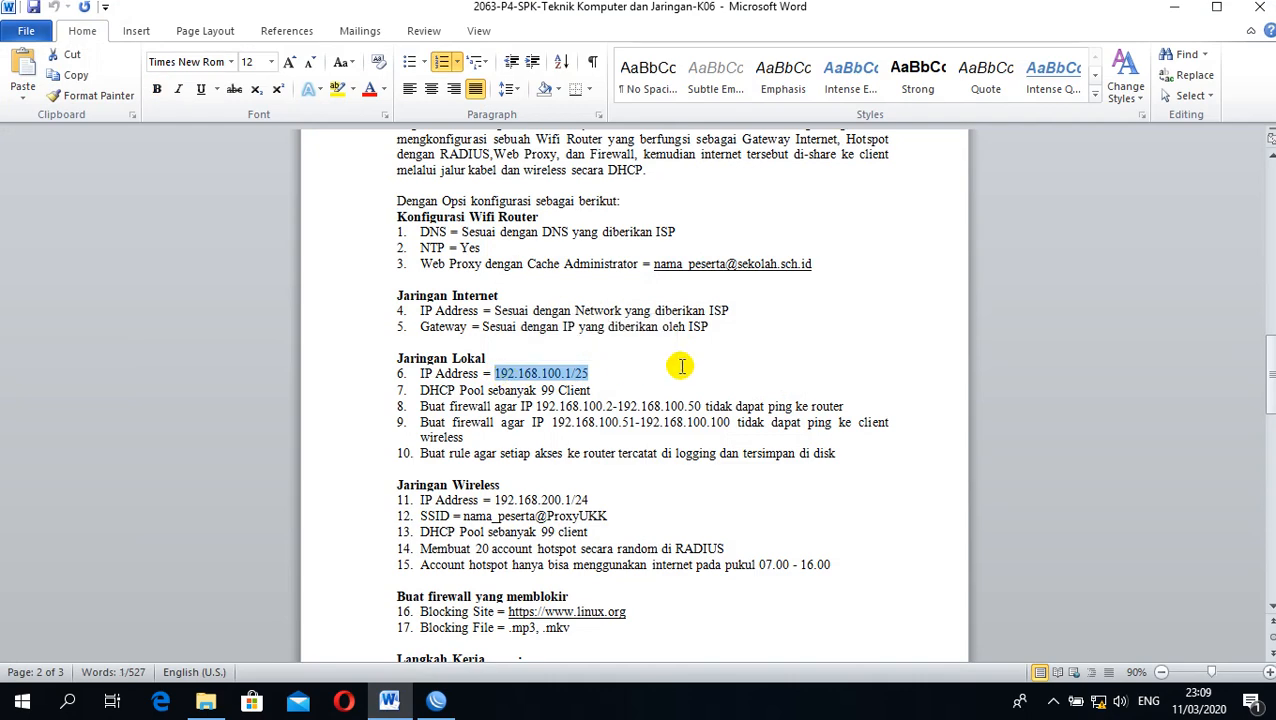
{"action": "left_click", "coordinate": [1174, 7]}
{"action": "key", "text": "ctrl+v"}
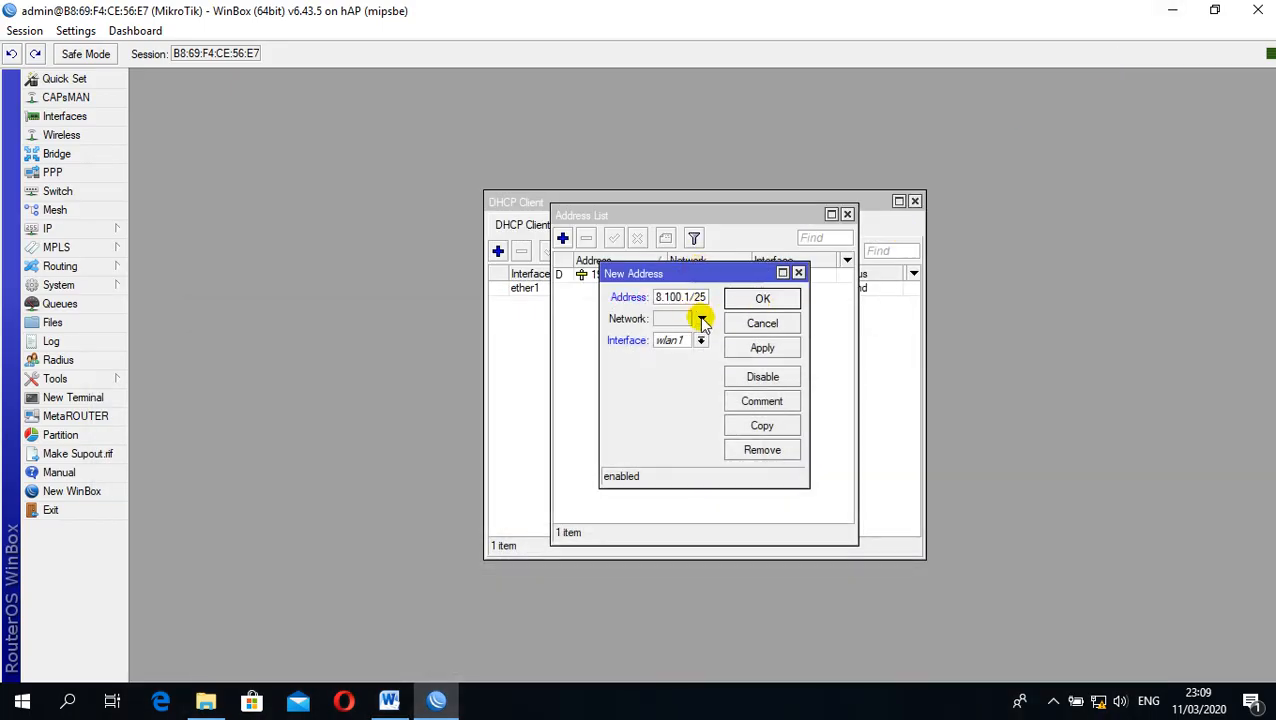
{"action": "left_click", "coordinate": [701, 341]}
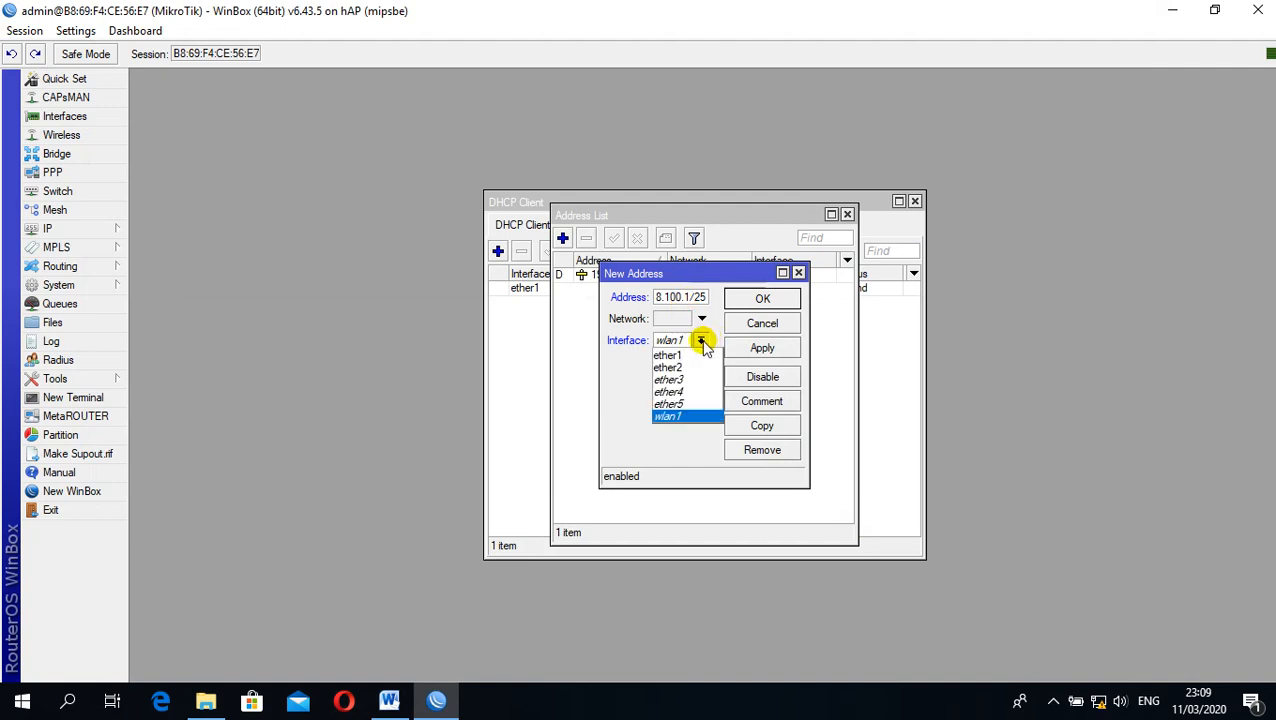
{"action": "left_click", "coordinate": [693, 366]}
{"action": "left_click", "coordinate": [778, 349]}
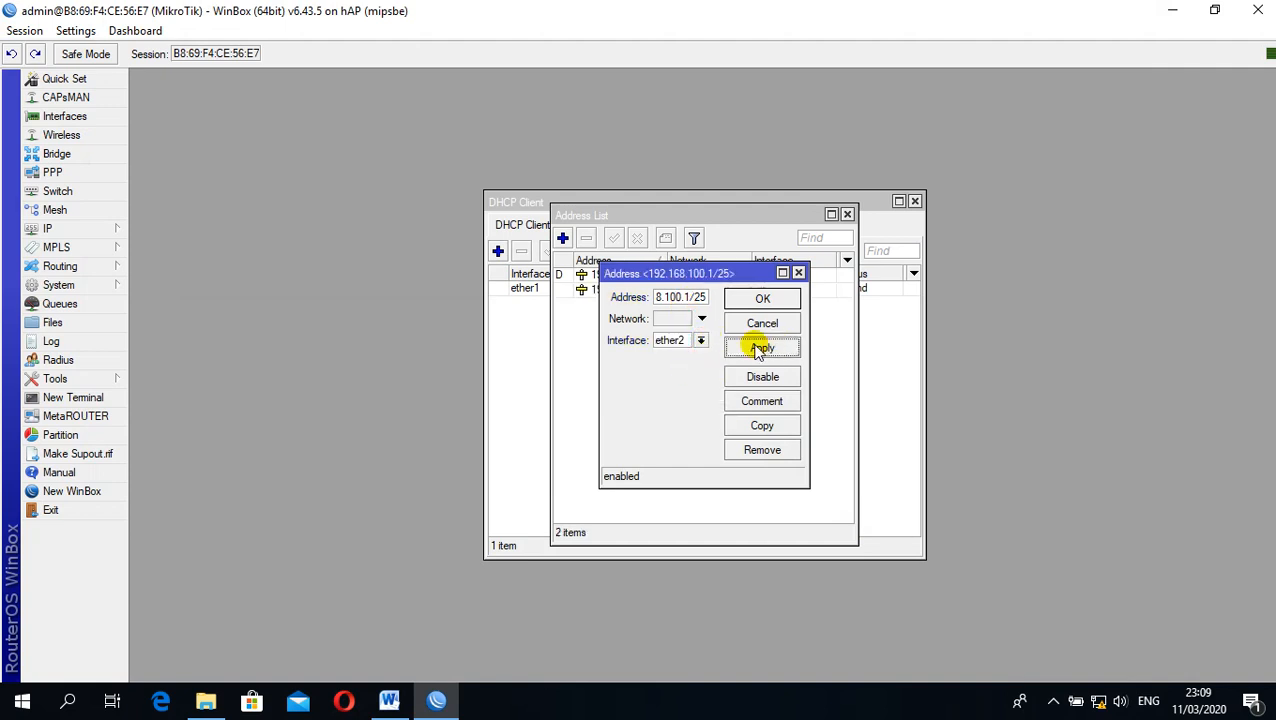
{"action": "left_click", "coordinate": [785, 299]}
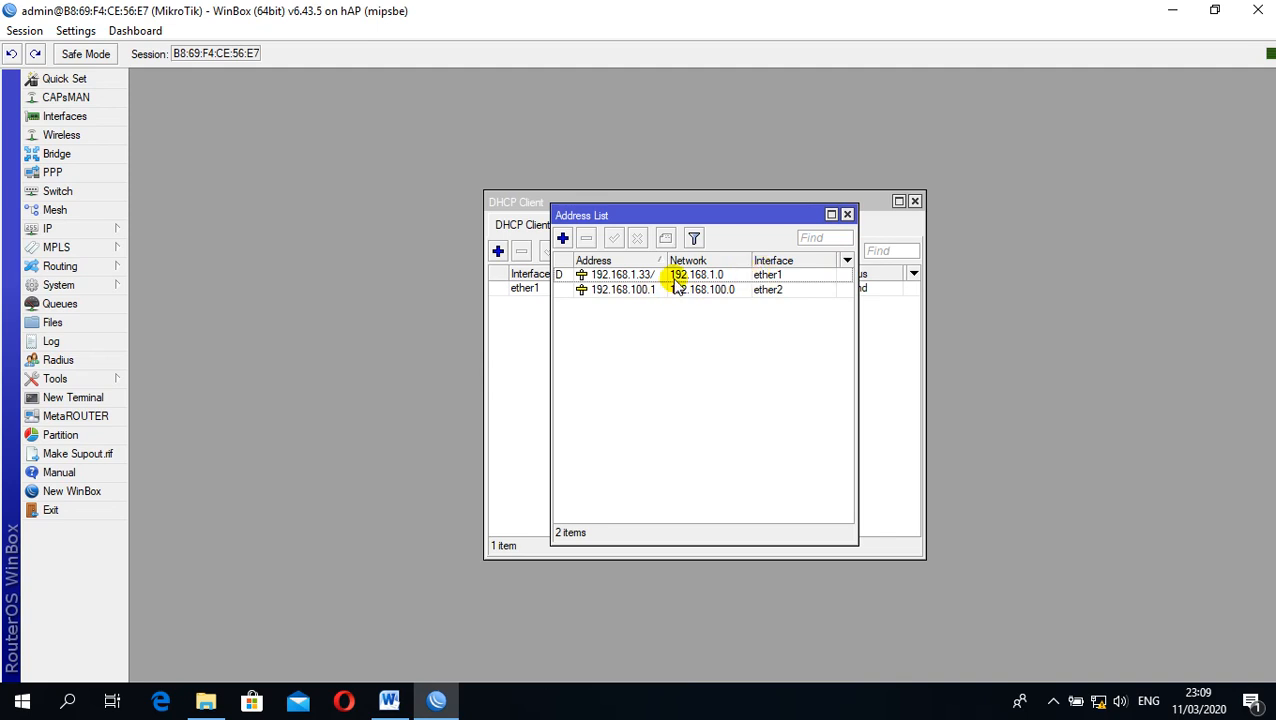
{"action": "left_click_drag", "start_coordinate": [646, 216], "coordinate": [749, 212]}
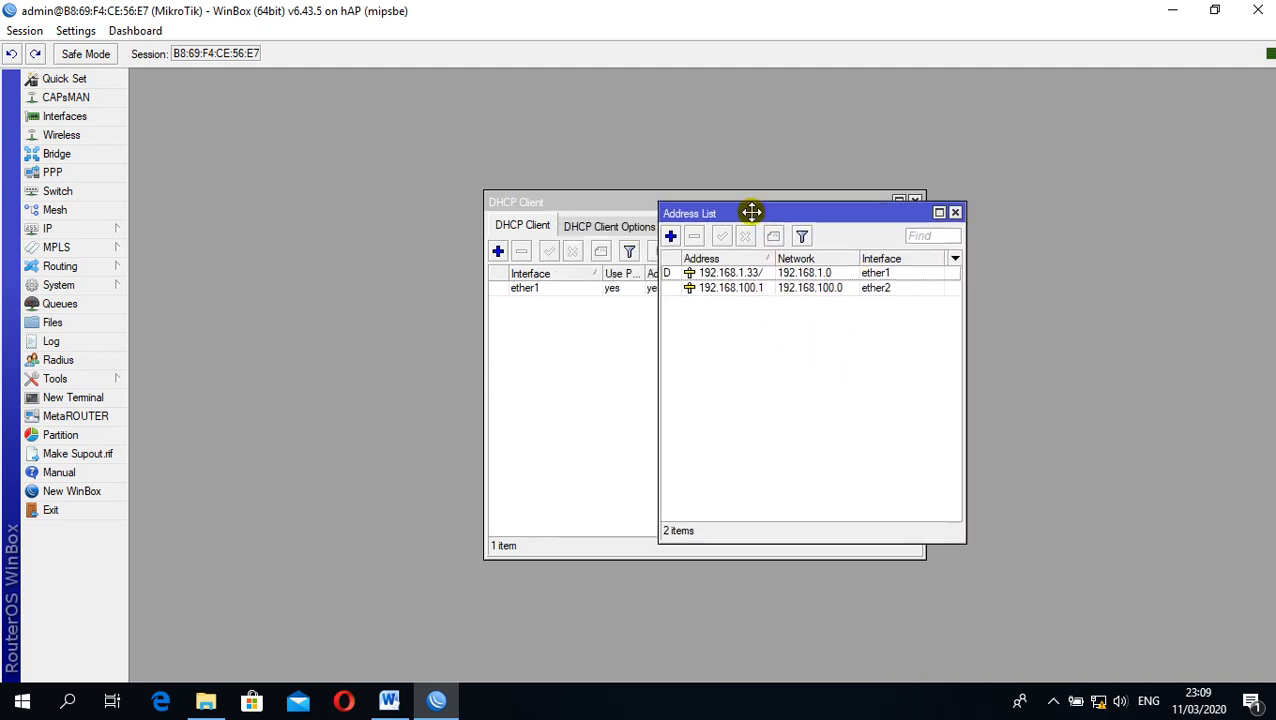
Open the router's DNS settings and check the dynamic DNS servers obtained from the ISP
{"action": "left_click", "coordinate": [104, 229]}
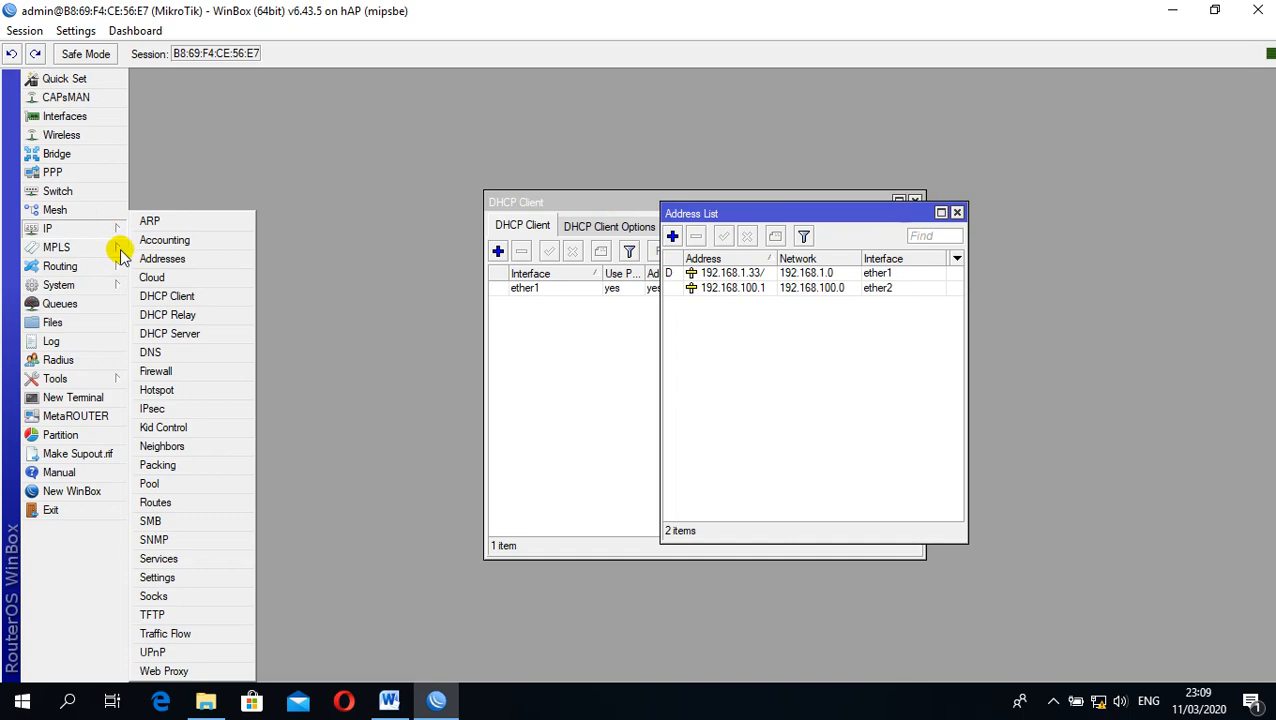
{"action": "left_click", "coordinate": [163, 354]}
{"action": "left_click_drag", "start_coordinate": [647, 237], "coordinate": [800, 320]}
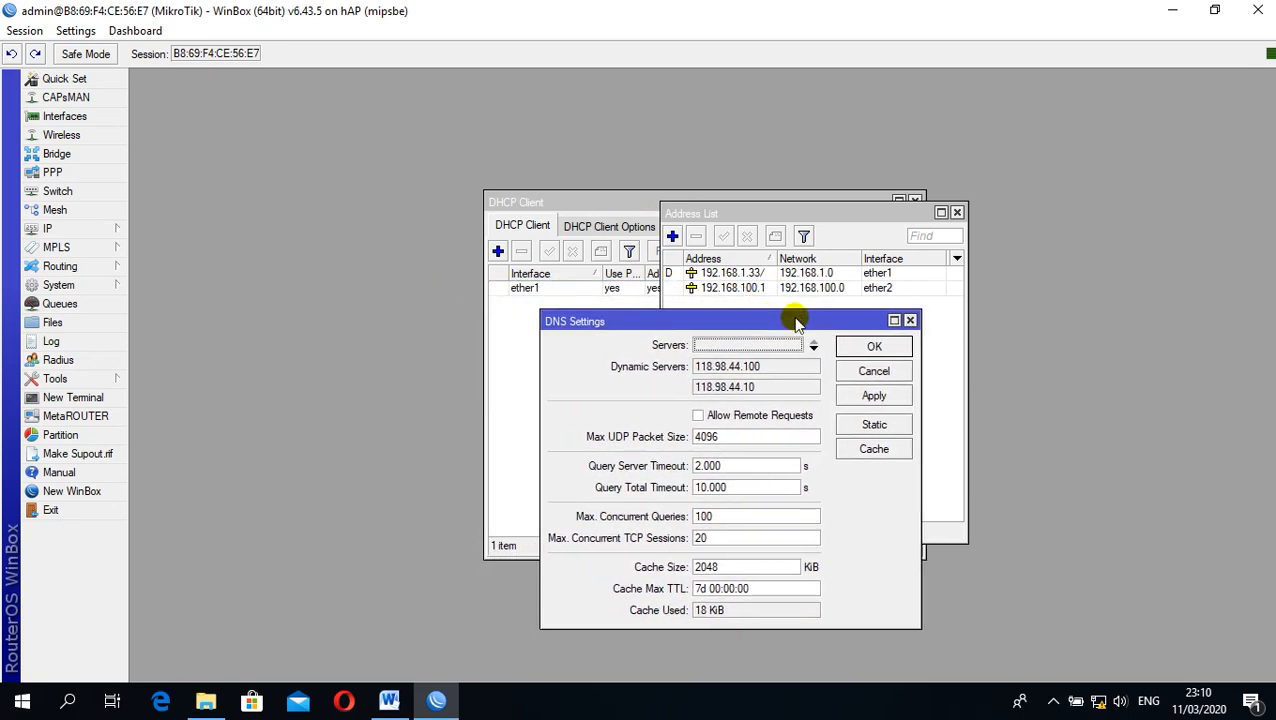
Start a DHCP server setup on interface ether2, accepting the address space 192.168.100.0/25 and gateway 192.168.100.1
{"action": "left_click", "coordinate": [93, 233]}
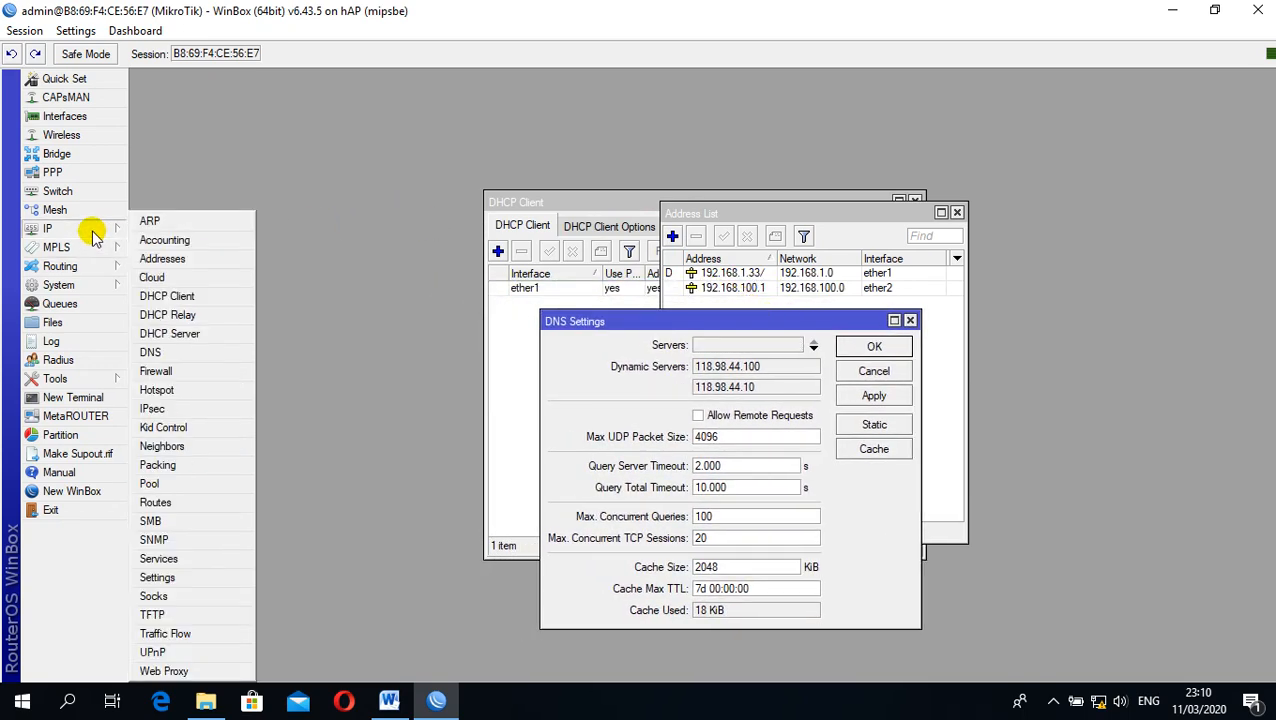
{"action": "left_click", "coordinate": [200, 335]}
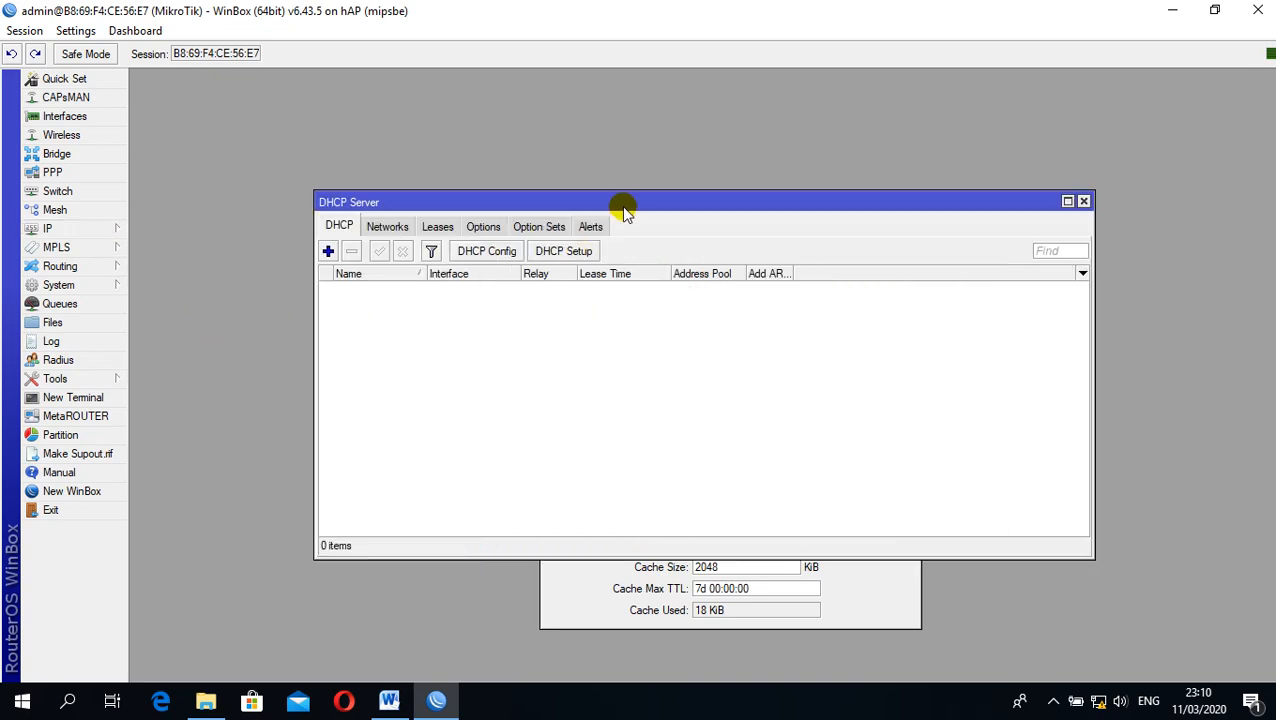
{"action": "left_click_drag", "start_coordinate": [619, 202], "coordinate": [485, 134]}
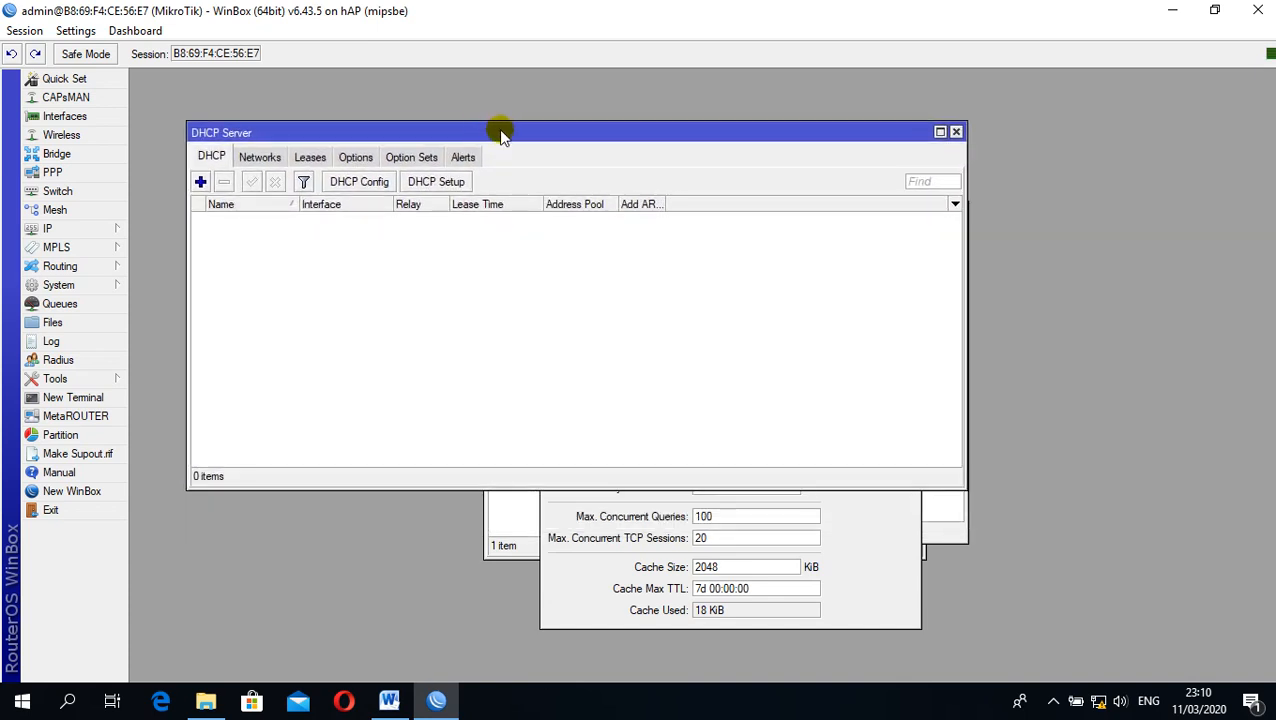
{"action": "left_click", "coordinate": [435, 184]}
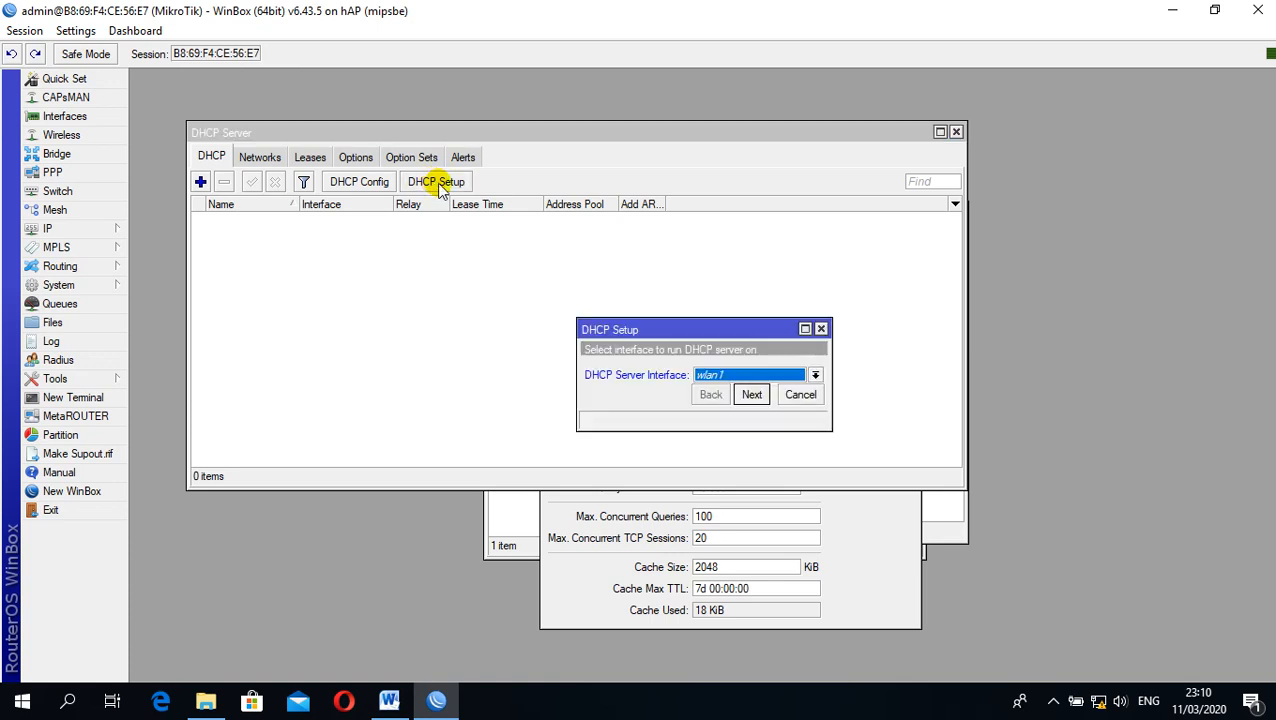
{"action": "left_click", "coordinate": [815, 375]}
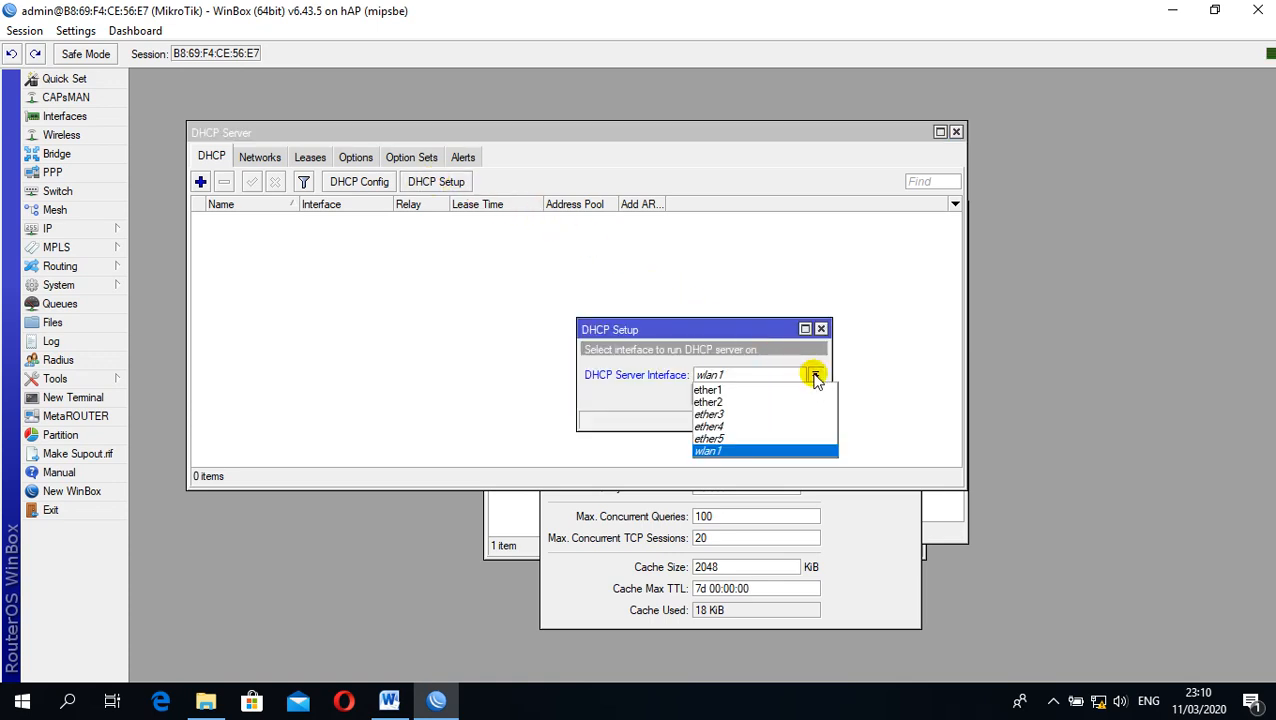
{"action": "left_click", "coordinate": [770, 402]}
{"action": "left_click", "coordinate": [752, 396]}
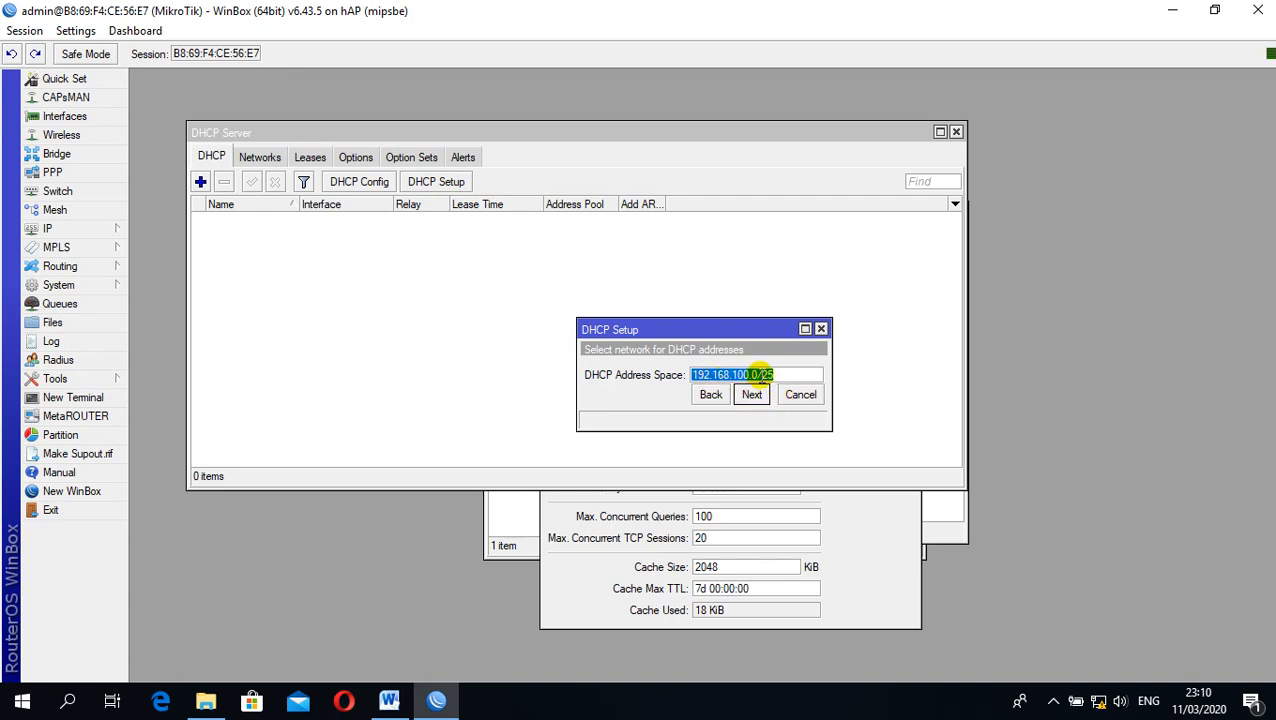
{"action": "left_click", "coordinate": [752, 395]}
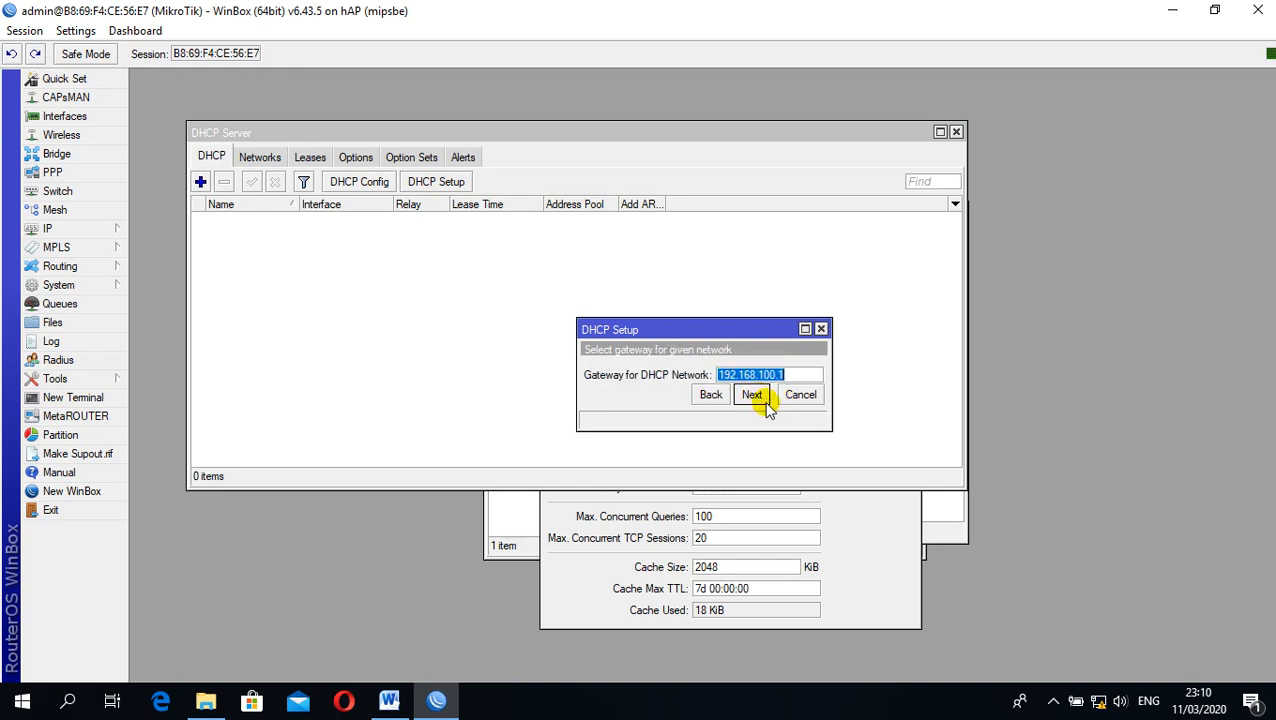
{"action": "left_click", "coordinate": [752, 395]}
Set the DHCP pool to 192.168.100.2-192.168.100.100, checking it against the 99-client requirement in the Word task sheet
{"action": "left_click", "coordinate": [784, 377]}
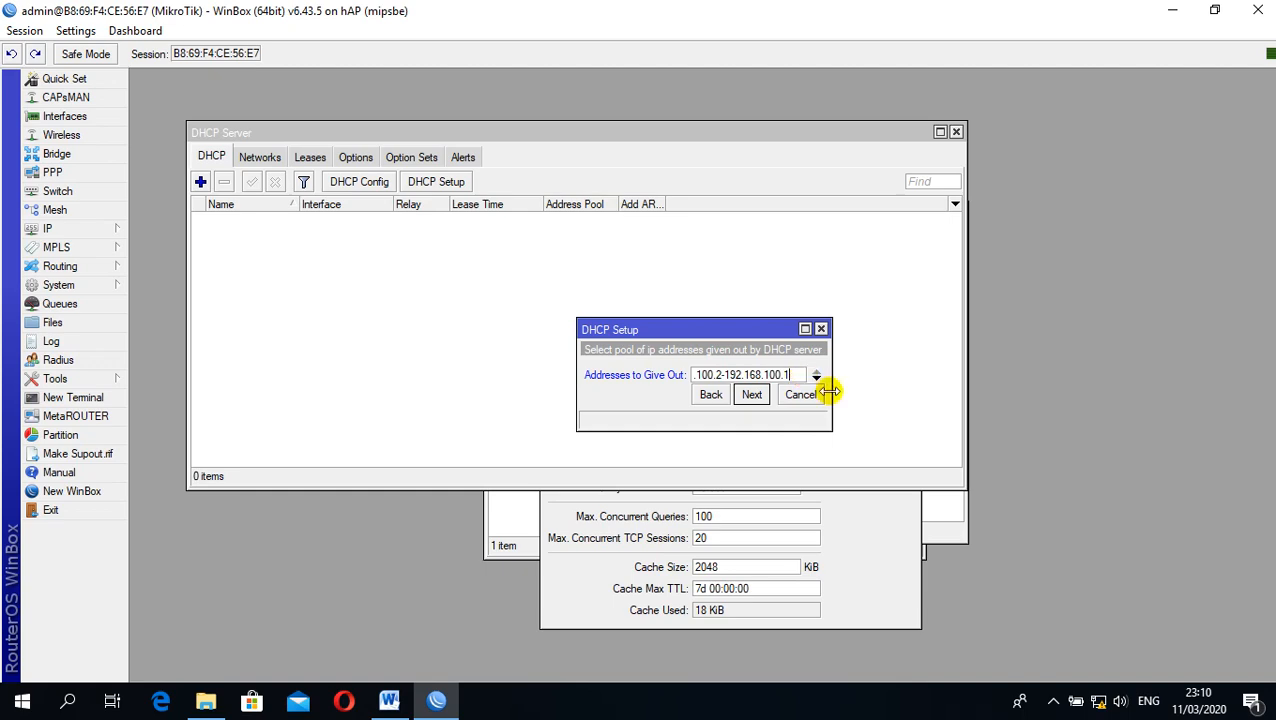
{"action": "left_click", "coordinate": [389, 700]}
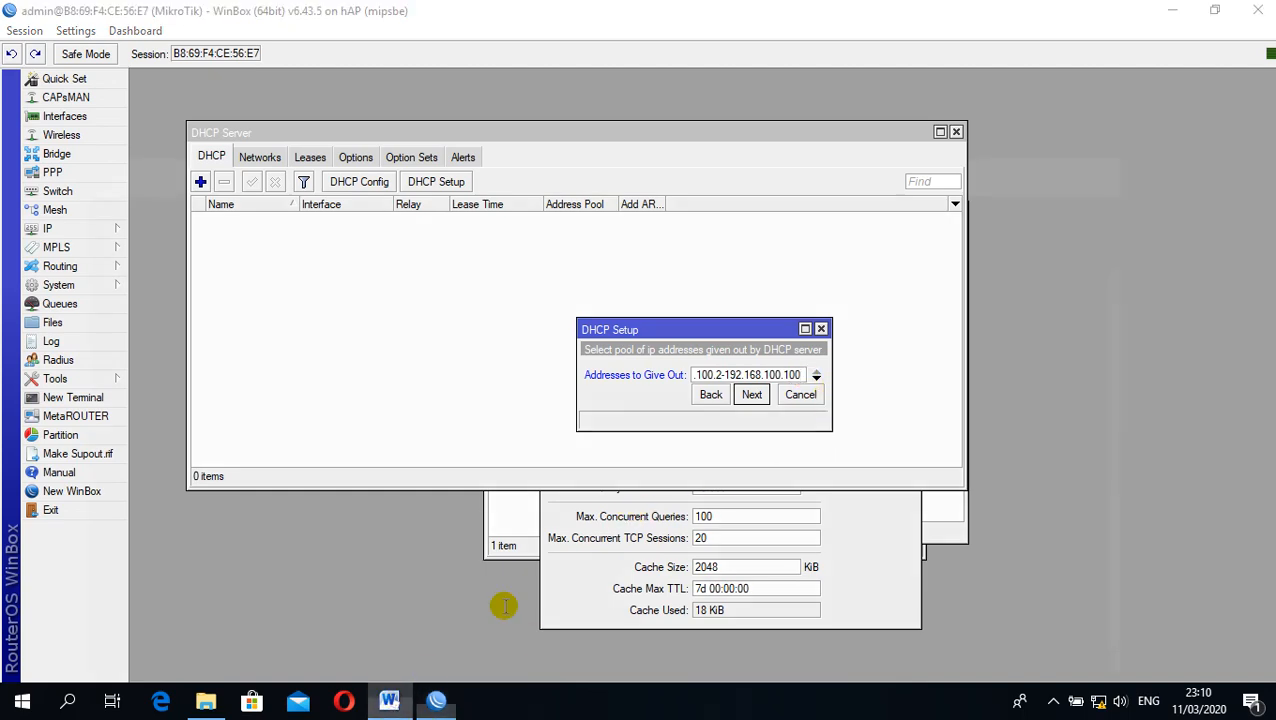
{"action": "left_click_drag", "start_coordinate": [420, 390], "coordinate": [583, 390]}
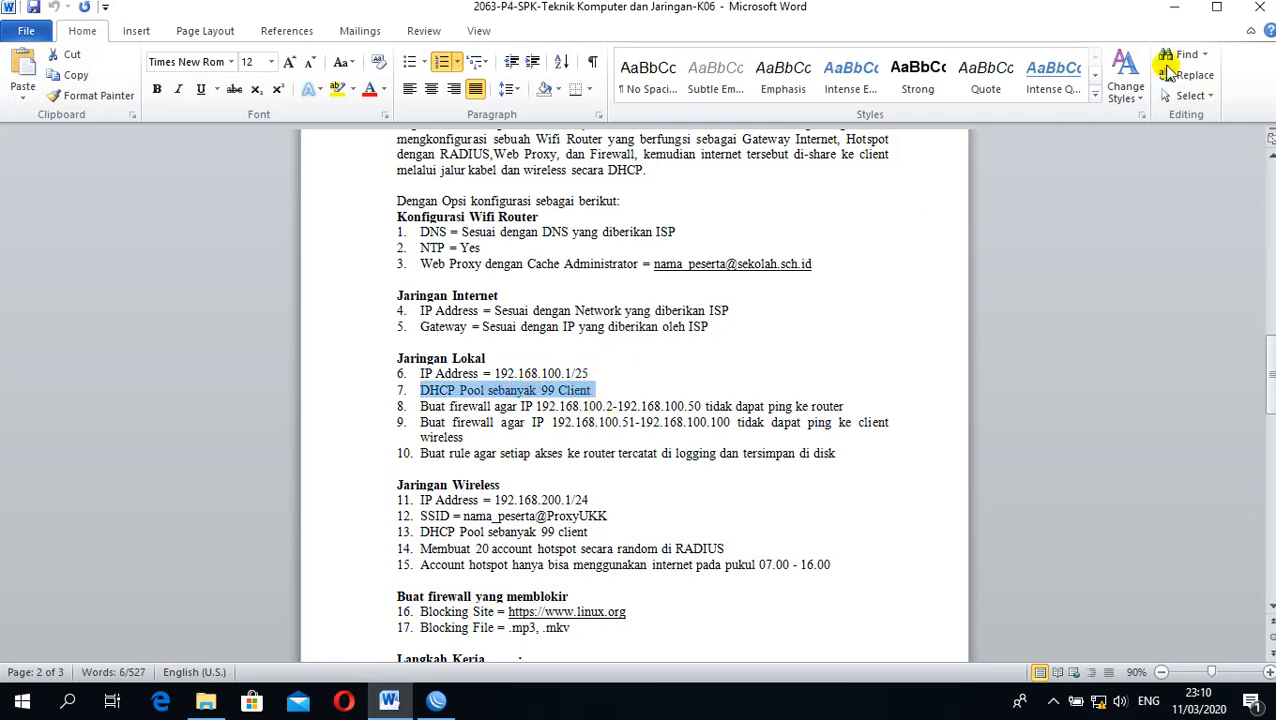
{"action": "left_click", "coordinate": [1174, 7]}
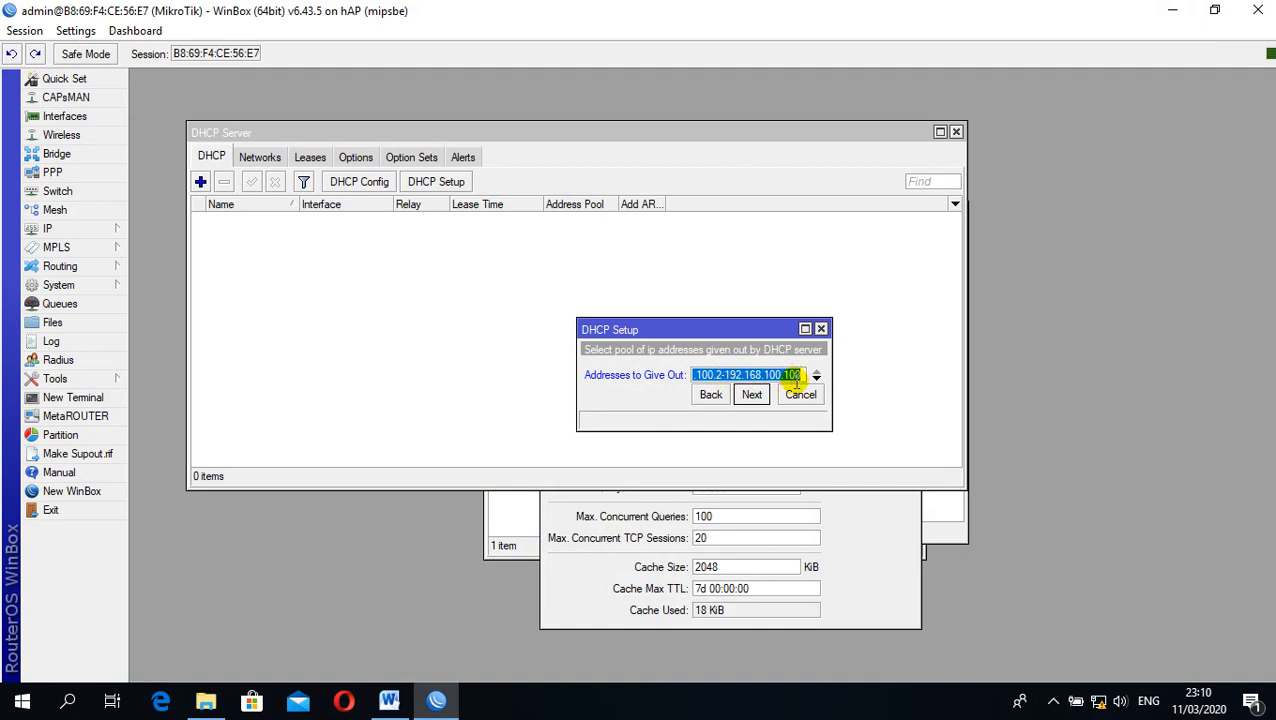
{"action": "left_click", "coordinate": [751, 395]}
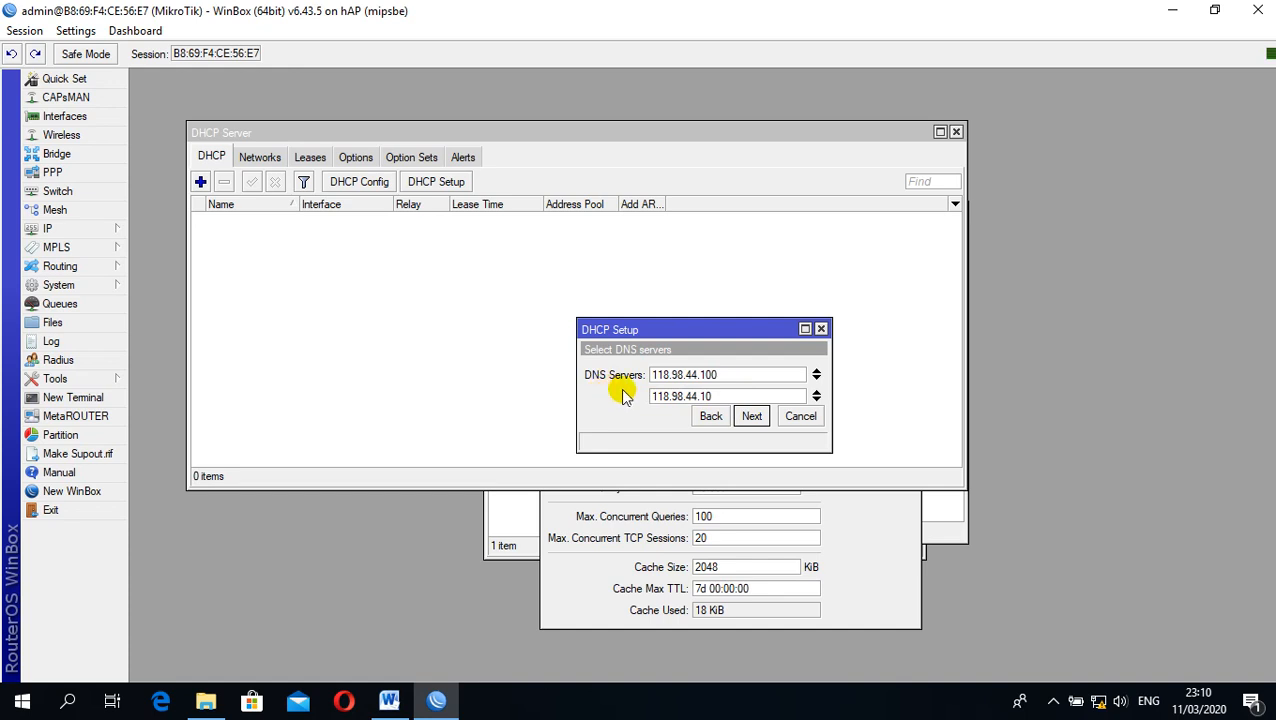
Finish the DHCP setup with DNS servers 118.98.44.100 and 118.98.44.10 and lease time 00:10:00, and rearrange the open windows
{"action": "left_click", "coordinate": [751, 418]}
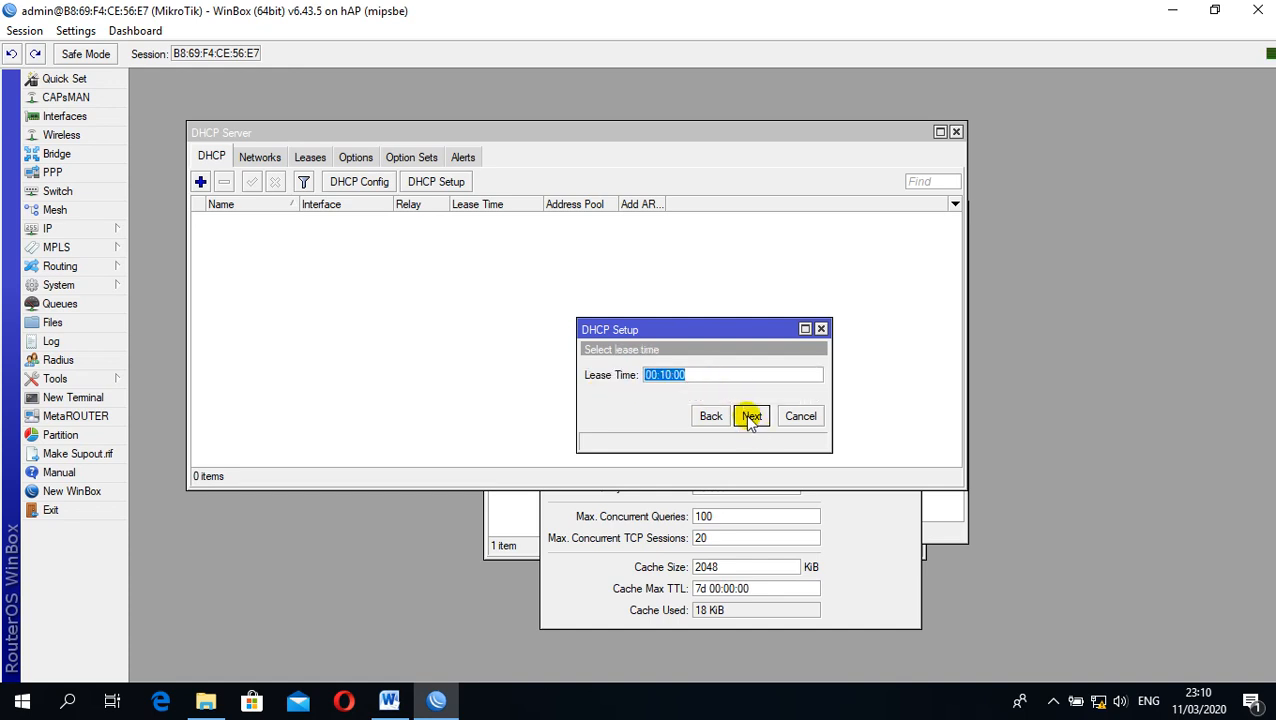
{"action": "left_click", "coordinate": [751, 418]}
{"action": "left_click", "coordinate": [709, 370]}
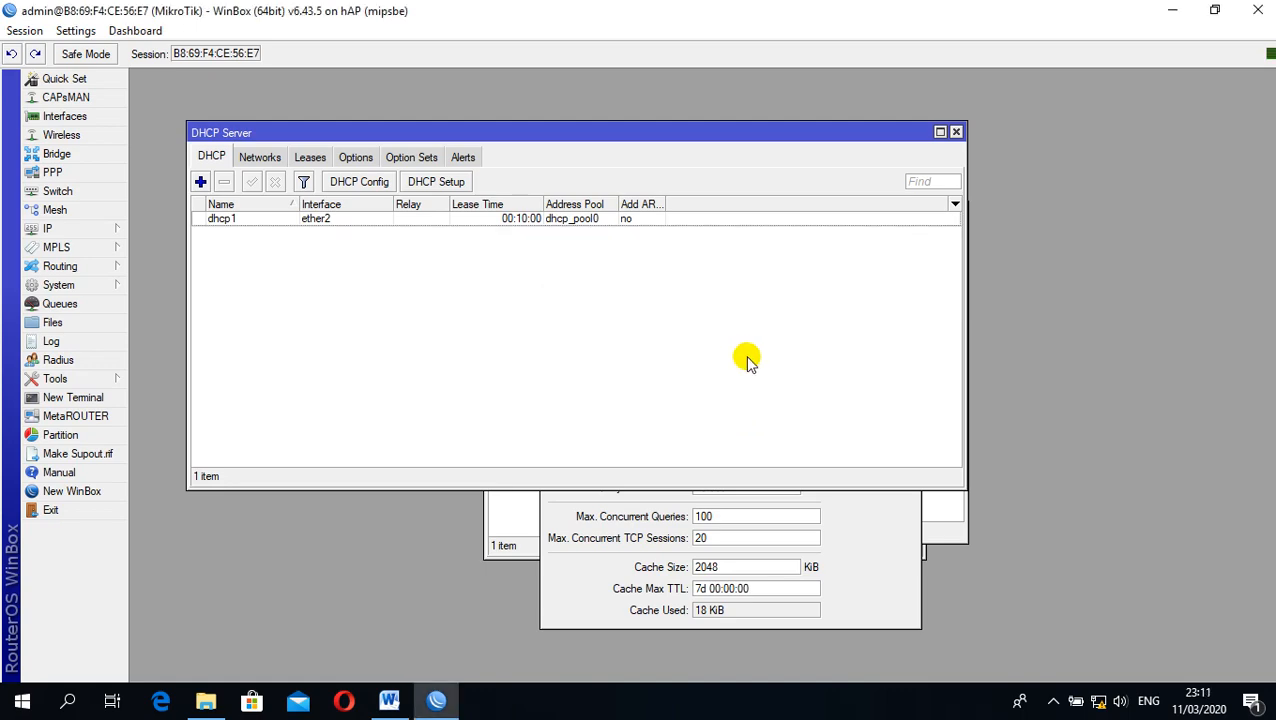
{"action": "left_click_drag", "start_coordinate": [766, 134], "coordinate": [878, 165]}
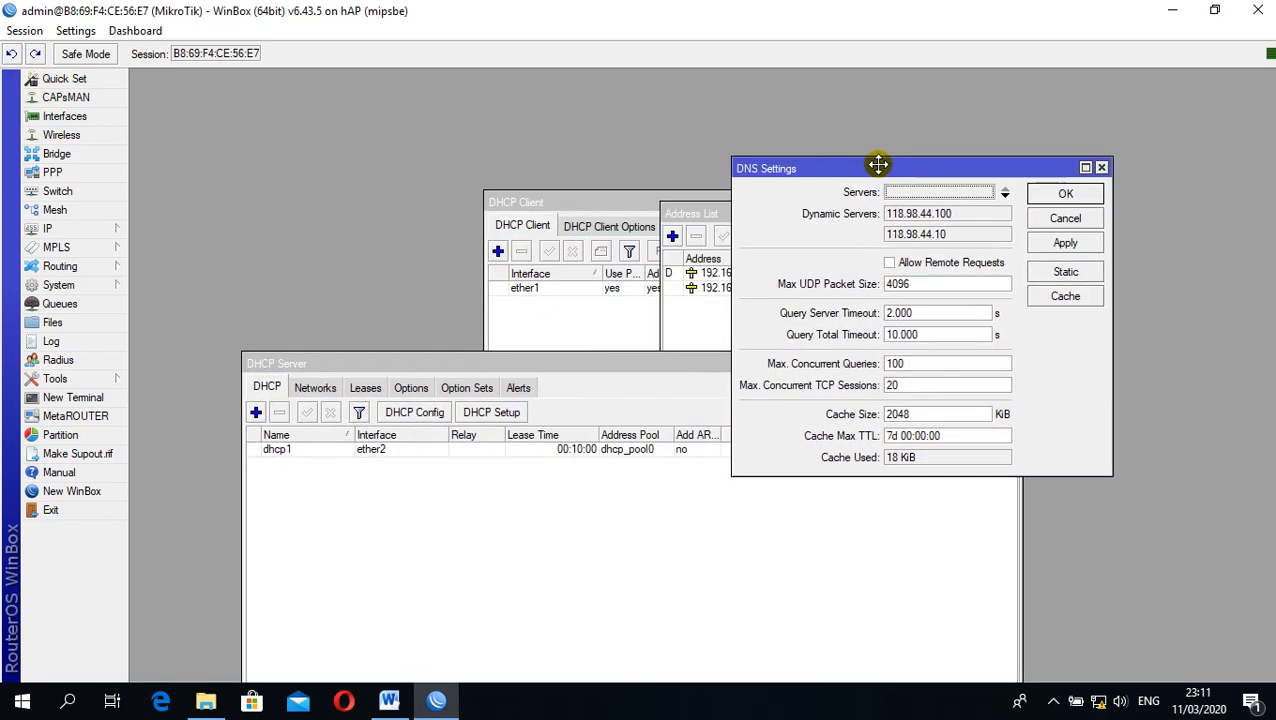
{"action": "left_click_drag", "start_coordinate": [627, 363], "coordinate": [652, 184]}
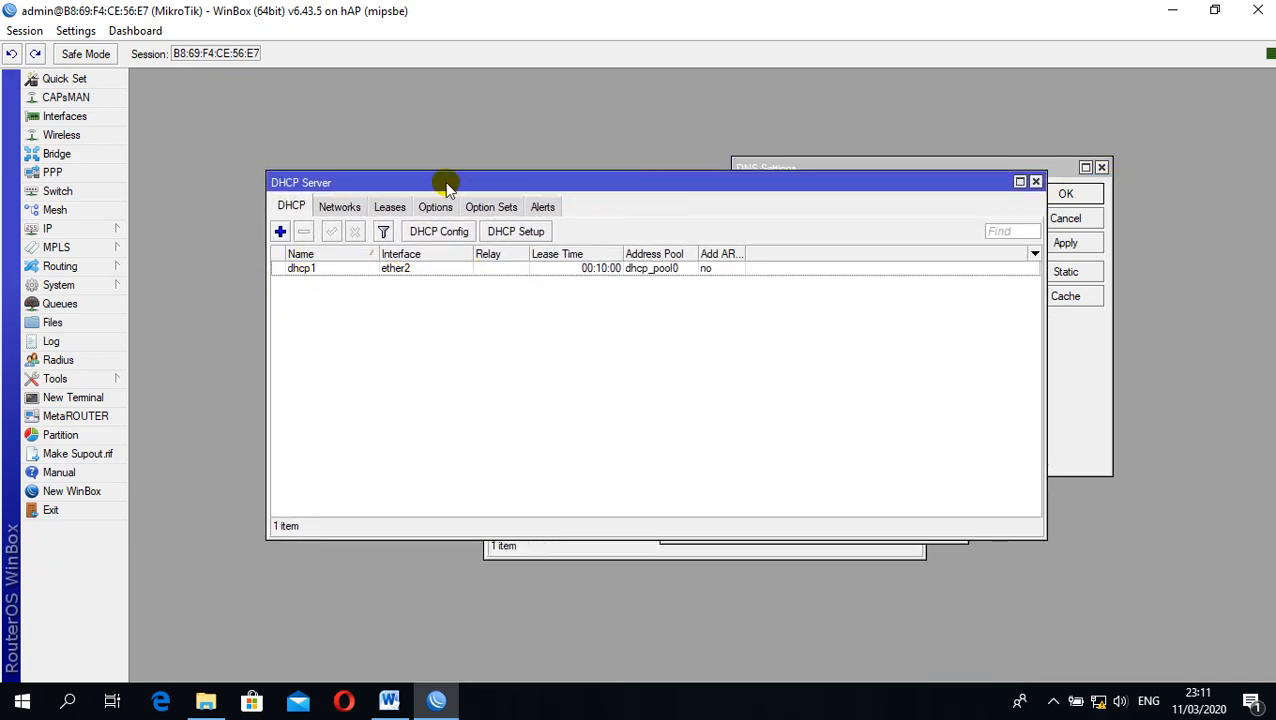
{"action": "left_click_drag", "start_coordinate": [407, 189], "coordinate": [439, 143]}
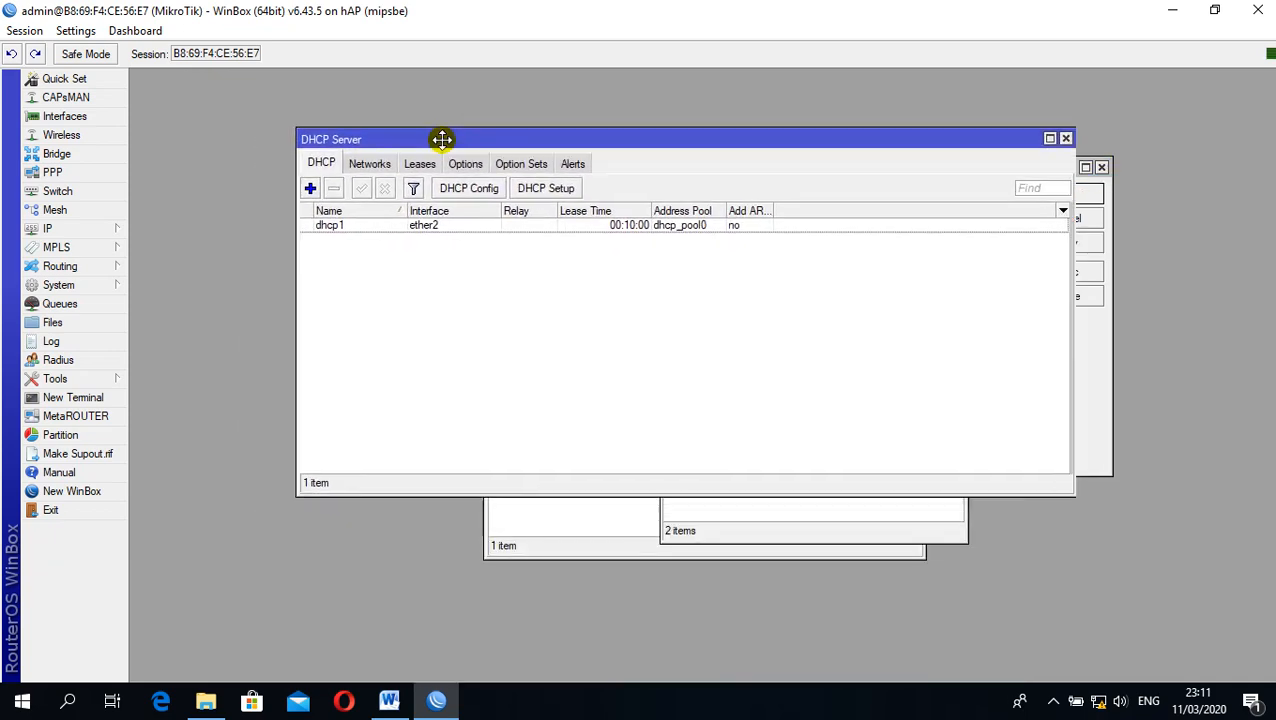
Create a new firewall NAT rule in the srcnat chain with ether1 as its outgoing interface
{"action": "left_click", "coordinate": [112, 229]}
{"action": "left_click", "coordinate": [162, 455]}
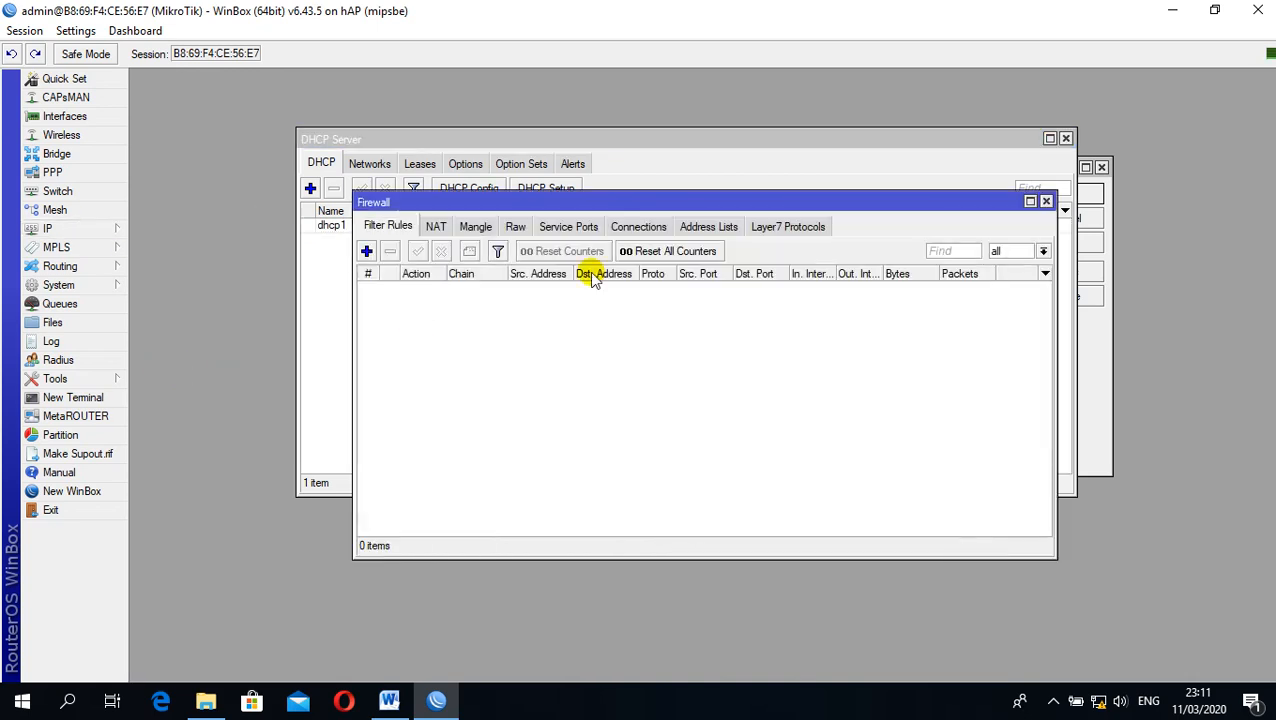
{"action": "left_click_drag", "start_coordinate": [564, 204], "coordinate": [656, 140]}
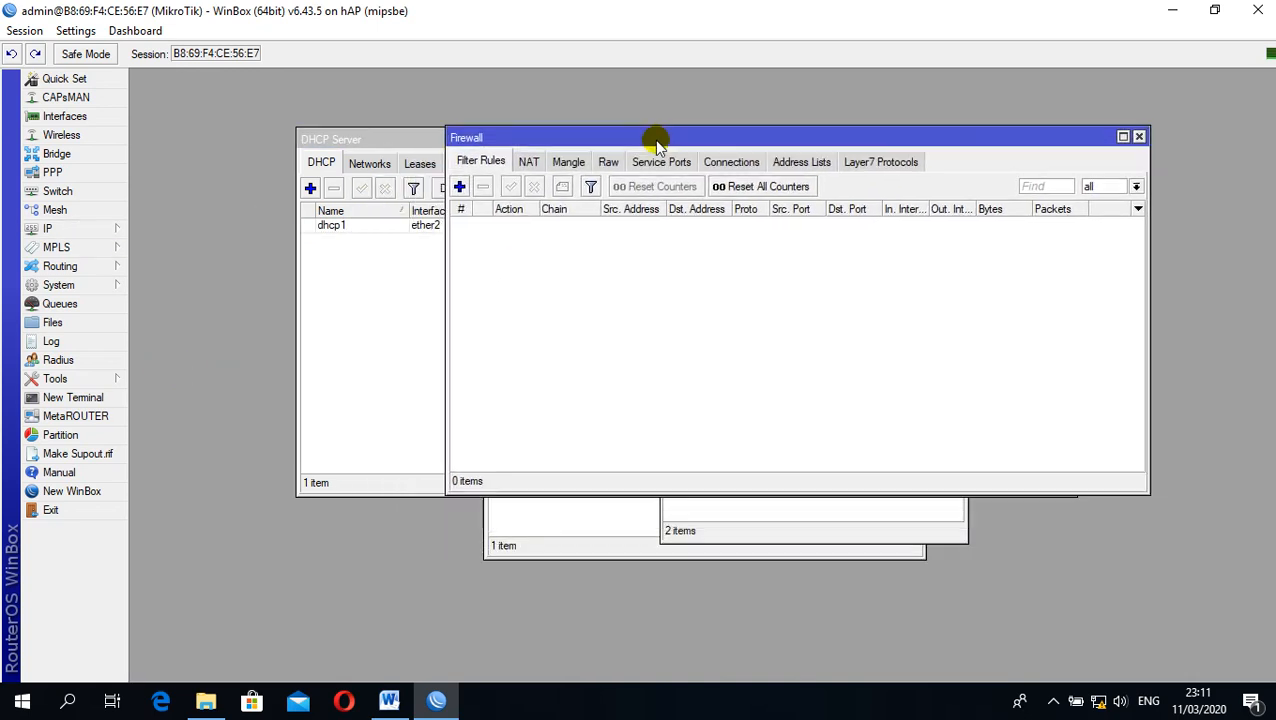
{"action": "left_click", "coordinate": [528, 162]}
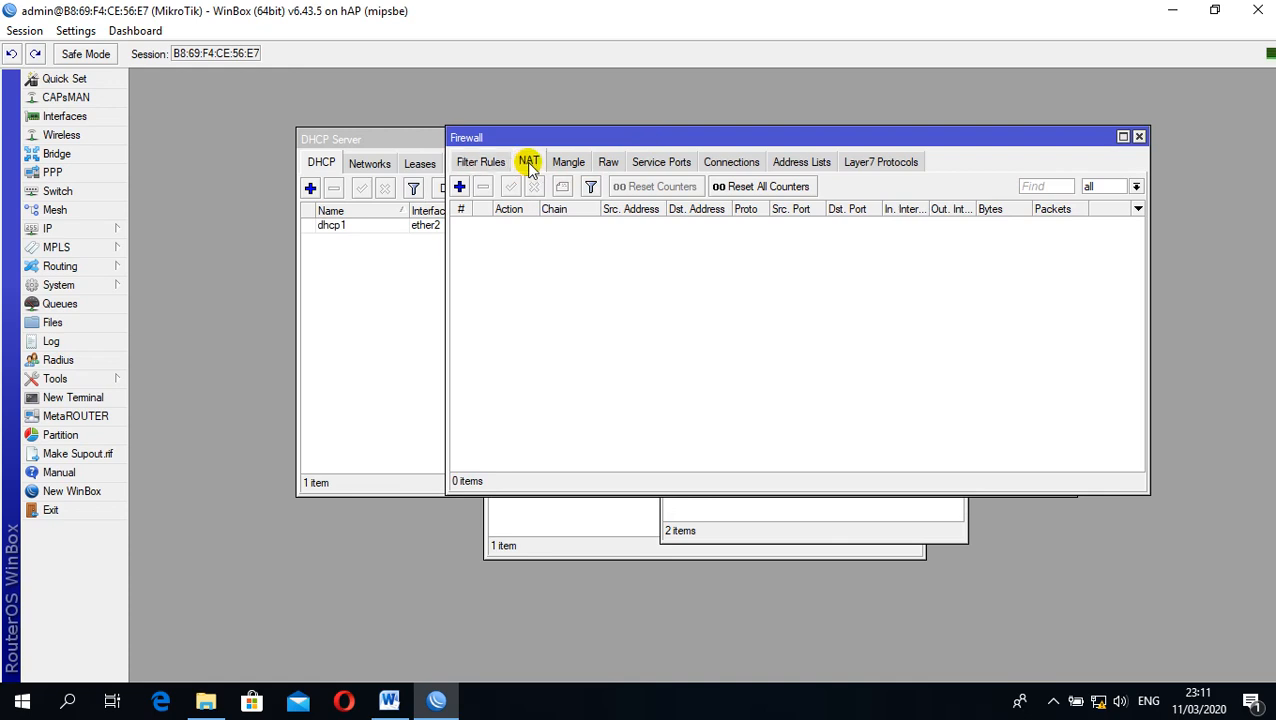
{"action": "left_click", "coordinate": [460, 187]}
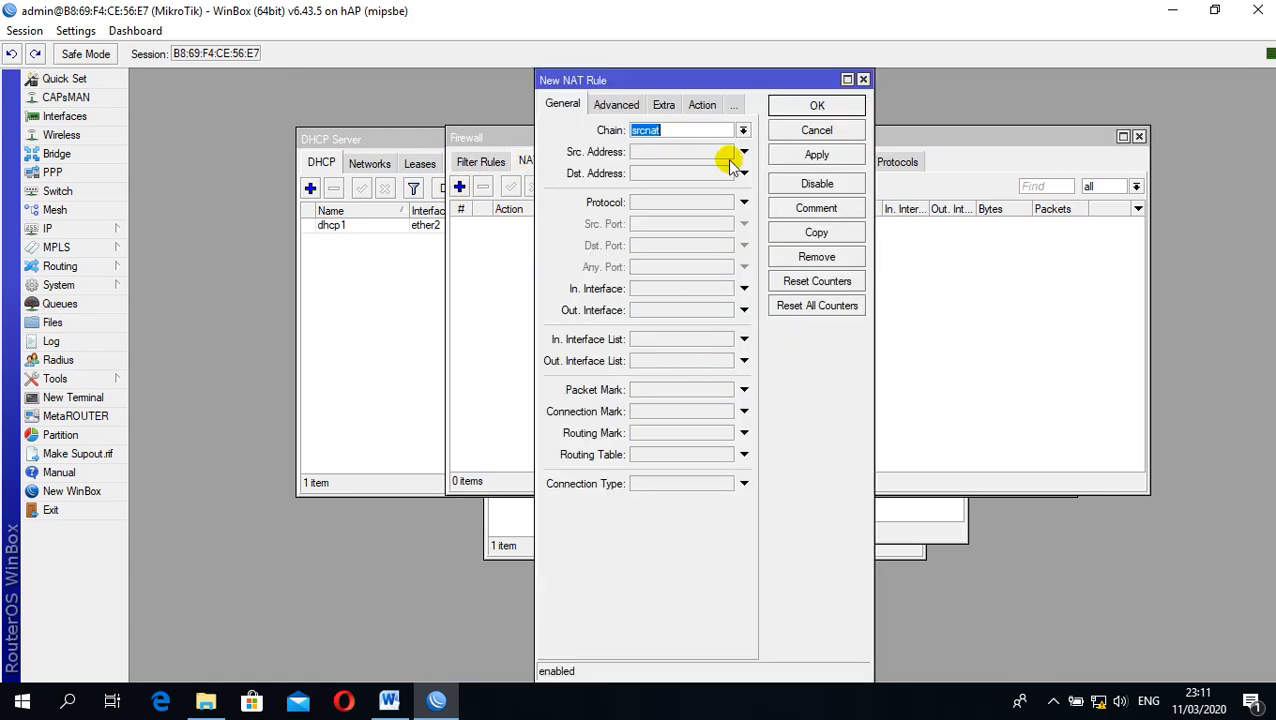
{"action": "left_click", "coordinate": [641, 311]}
{"action": "left_click", "coordinate": [727, 311]}
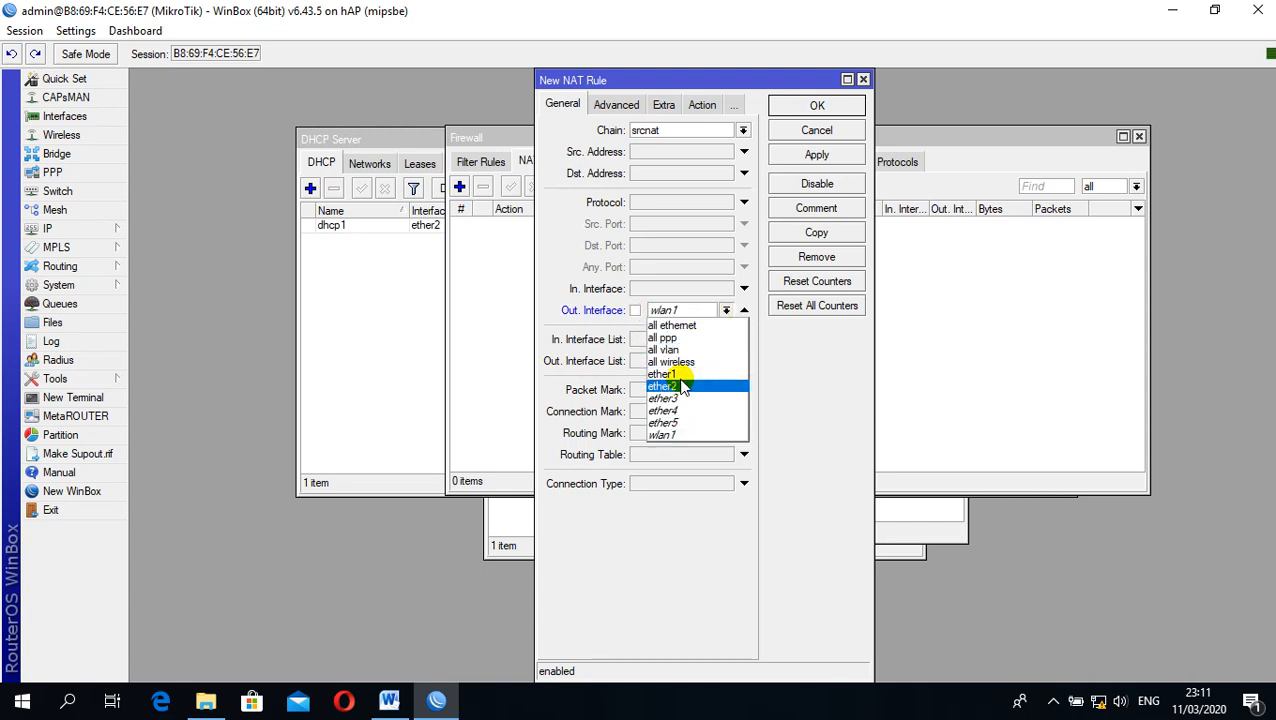
{"action": "left_click", "coordinate": [700, 375]}
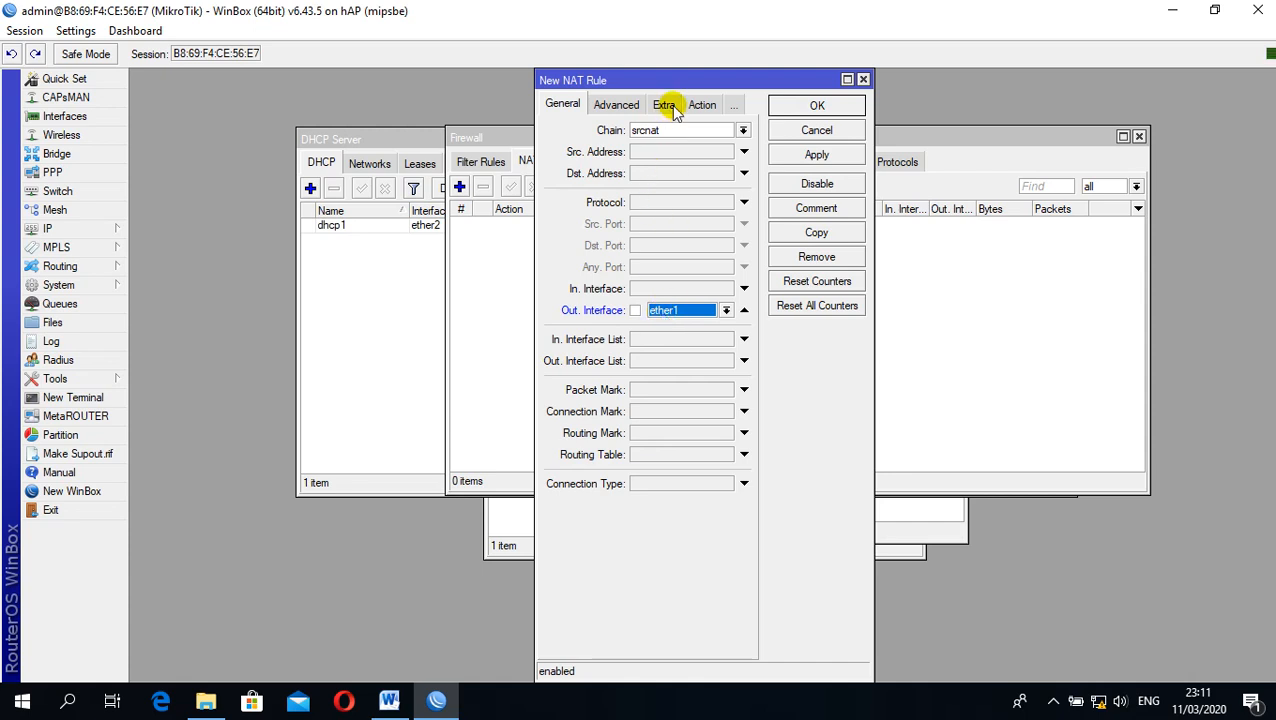
Set the NAT rule's action to masquerade, save the rule and move the Firewall window aside
{"action": "left_click", "coordinate": [701, 105]}
{"action": "left_click", "coordinate": [743, 130]}
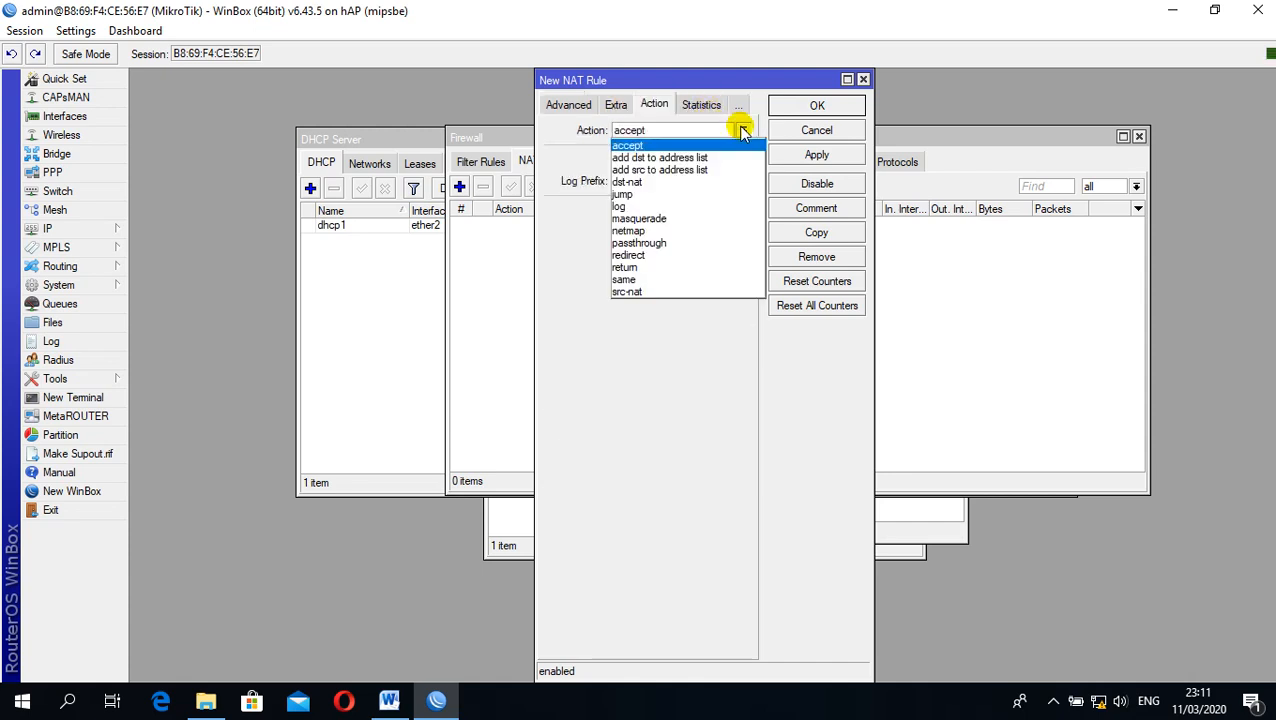
{"action": "left_click", "coordinate": [640, 218]}
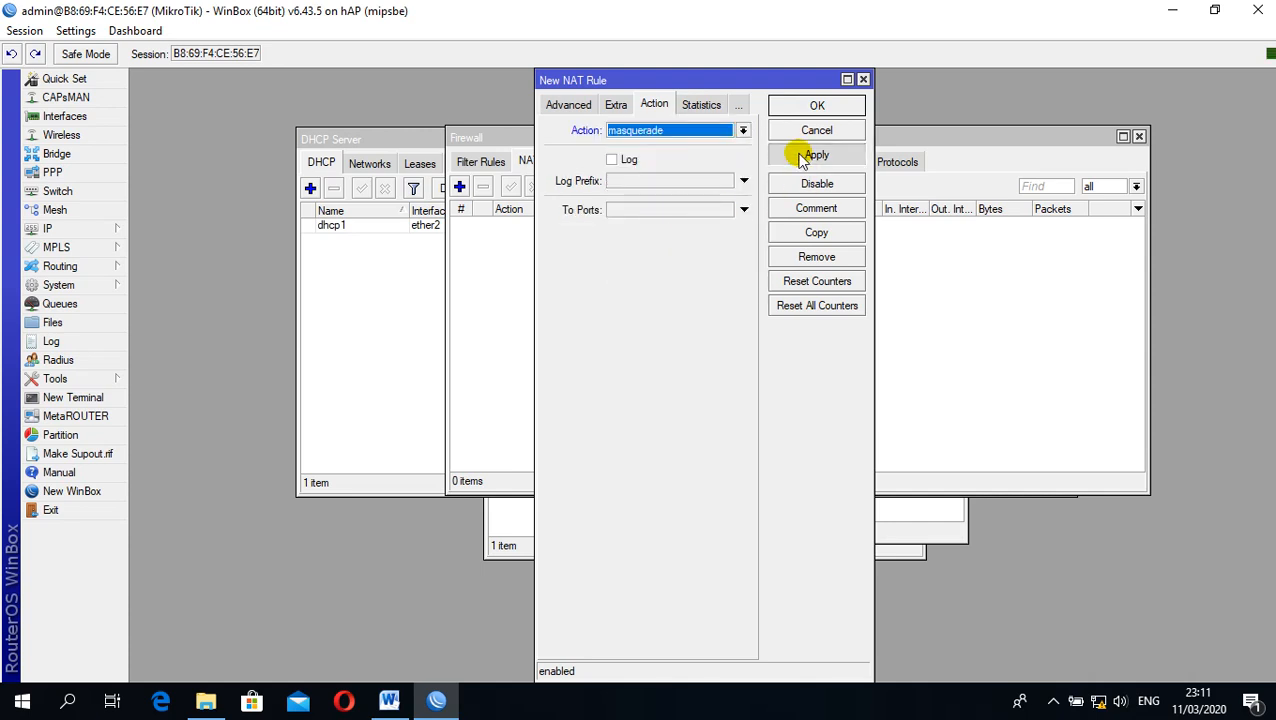
{"action": "left_click", "coordinate": [813, 155]}
{"action": "left_click", "coordinate": [812, 106]}
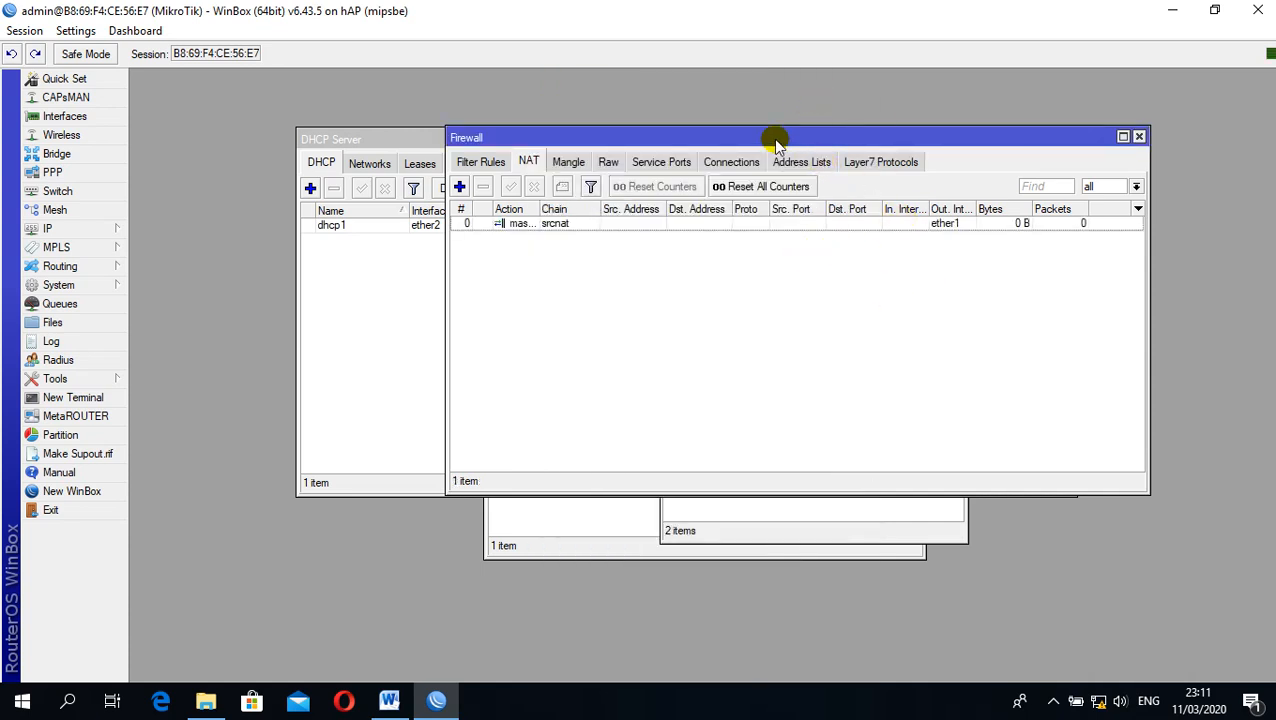
{"action": "left_click_drag", "start_coordinate": [769, 137], "coordinate": [849, 297]}
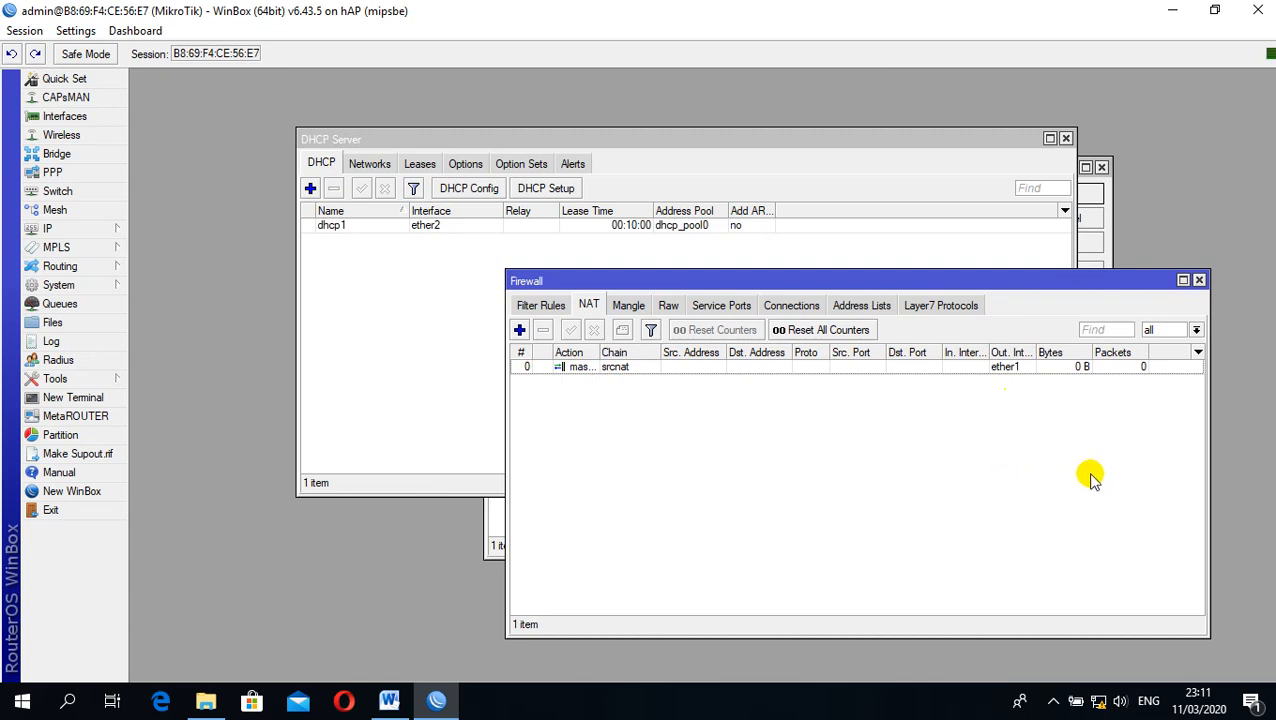
Switch to the Windows network settings and disable the Ethernet adapter in Network Connections
{"action": "right_click", "coordinate": [1097, 701]}
{"action": "left_click", "coordinate": [1088, 676]}
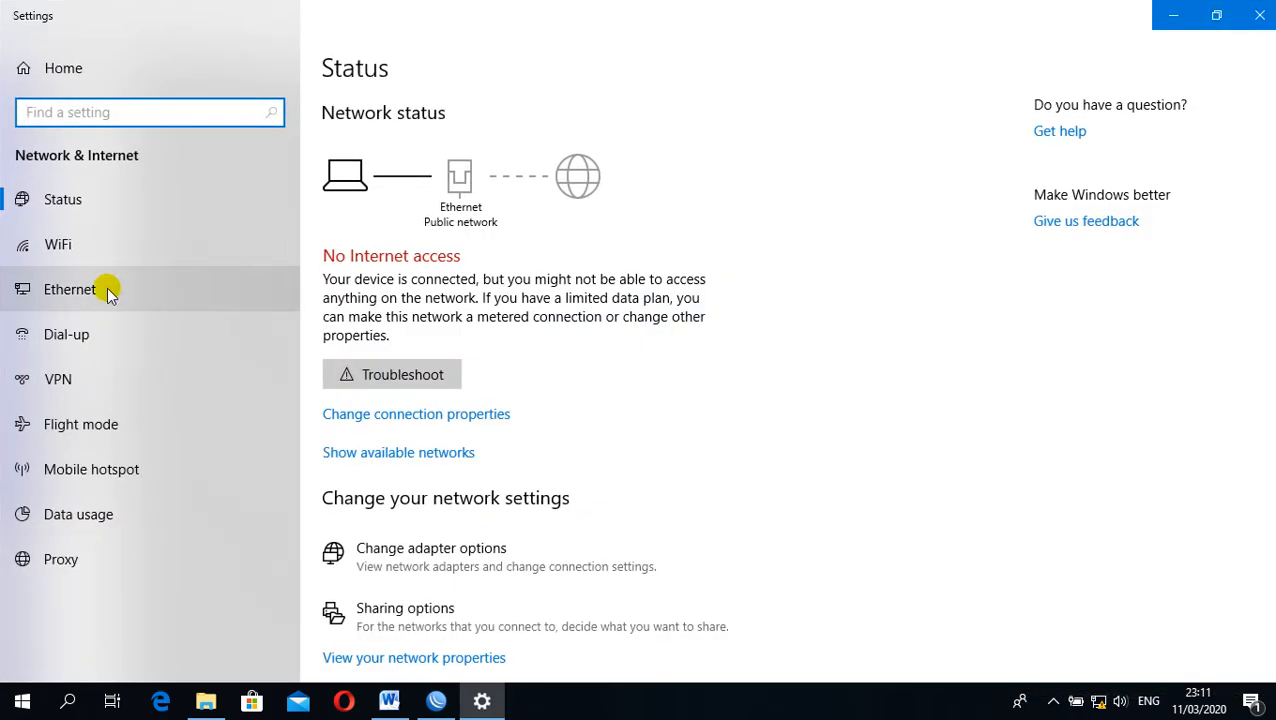
{"action": "left_click", "coordinate": [105, 289]}
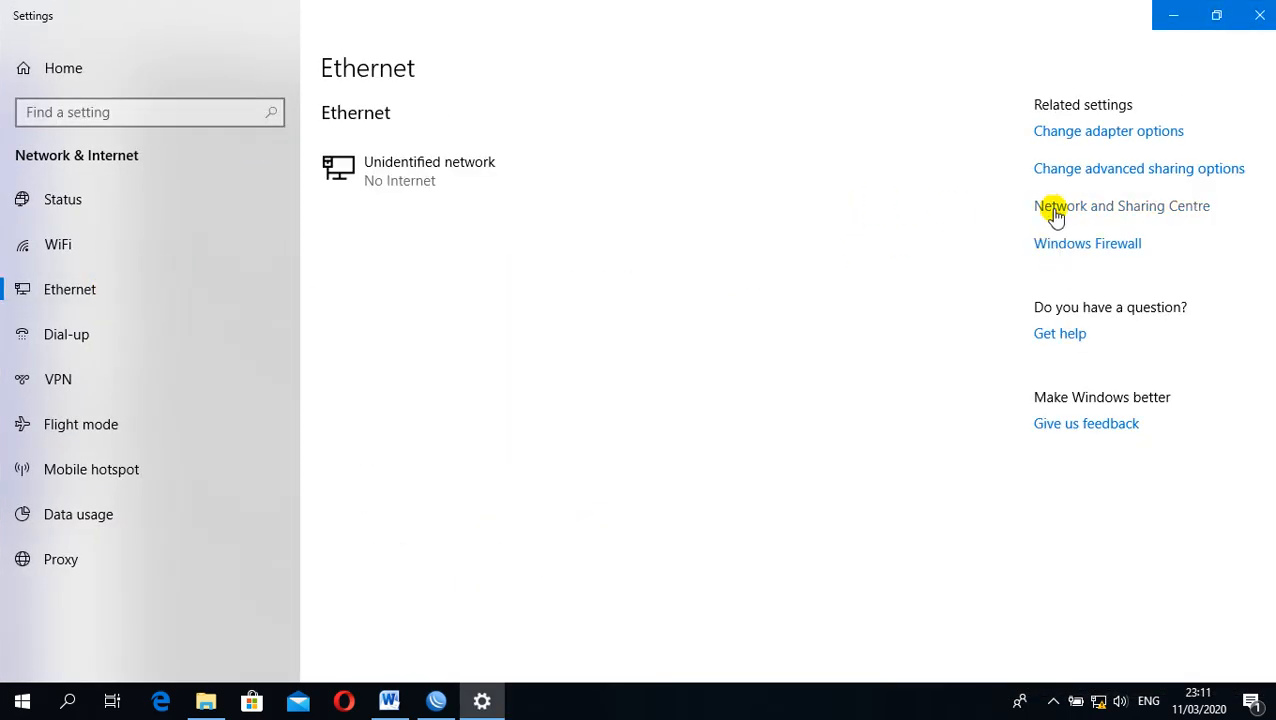
{"action": "left_click", "coordinate": [1042, 214]}
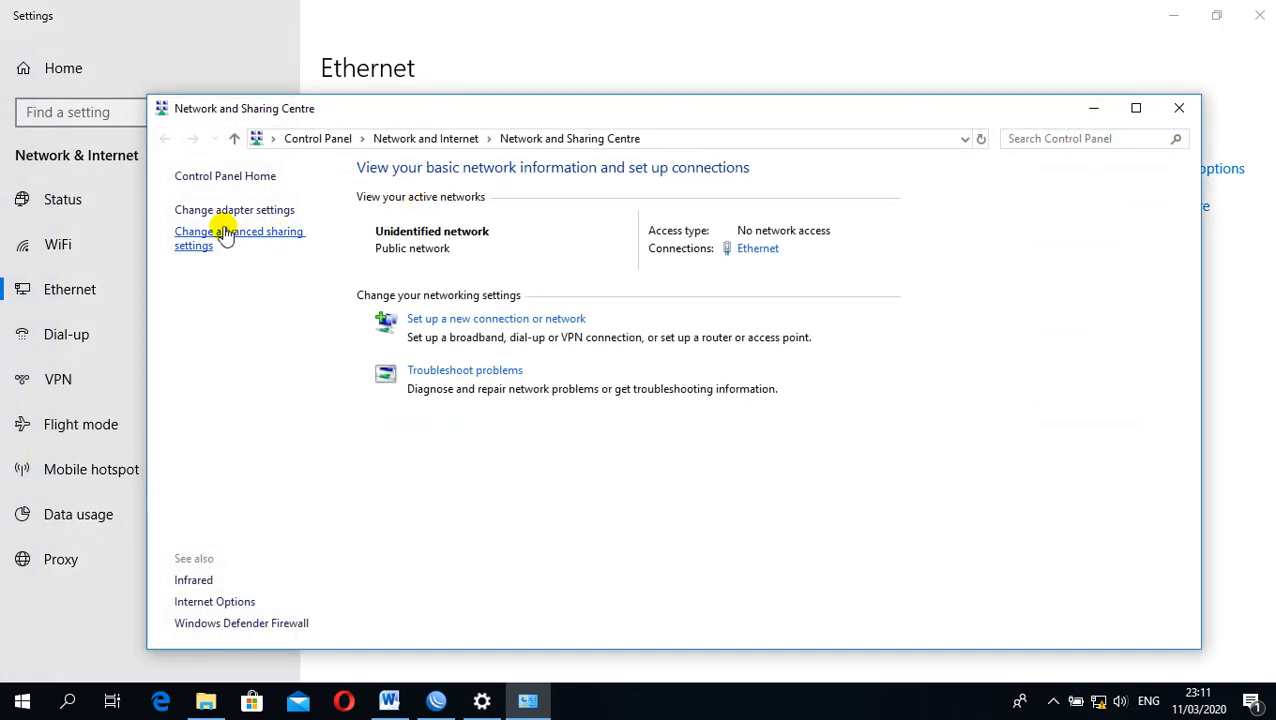
{"action": "left_click", "coordinate": [268, 211]}
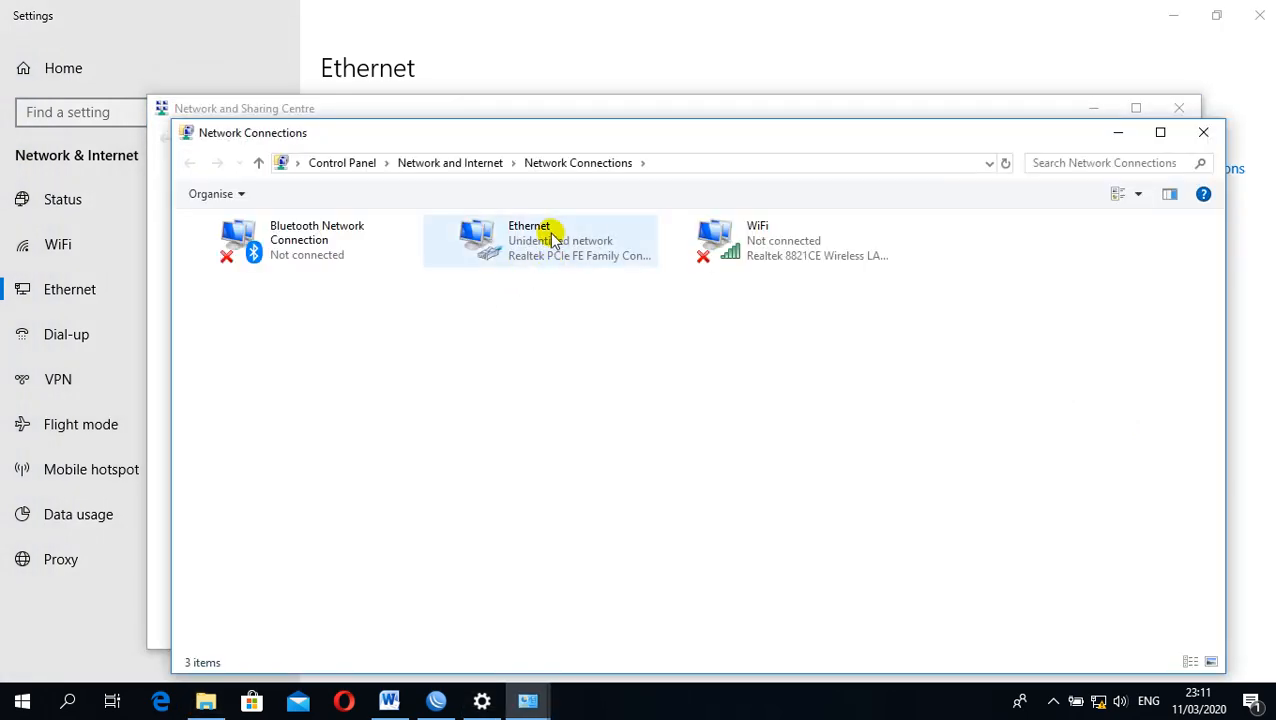
{"action": "left_click", "coordinate": [510, 231]}
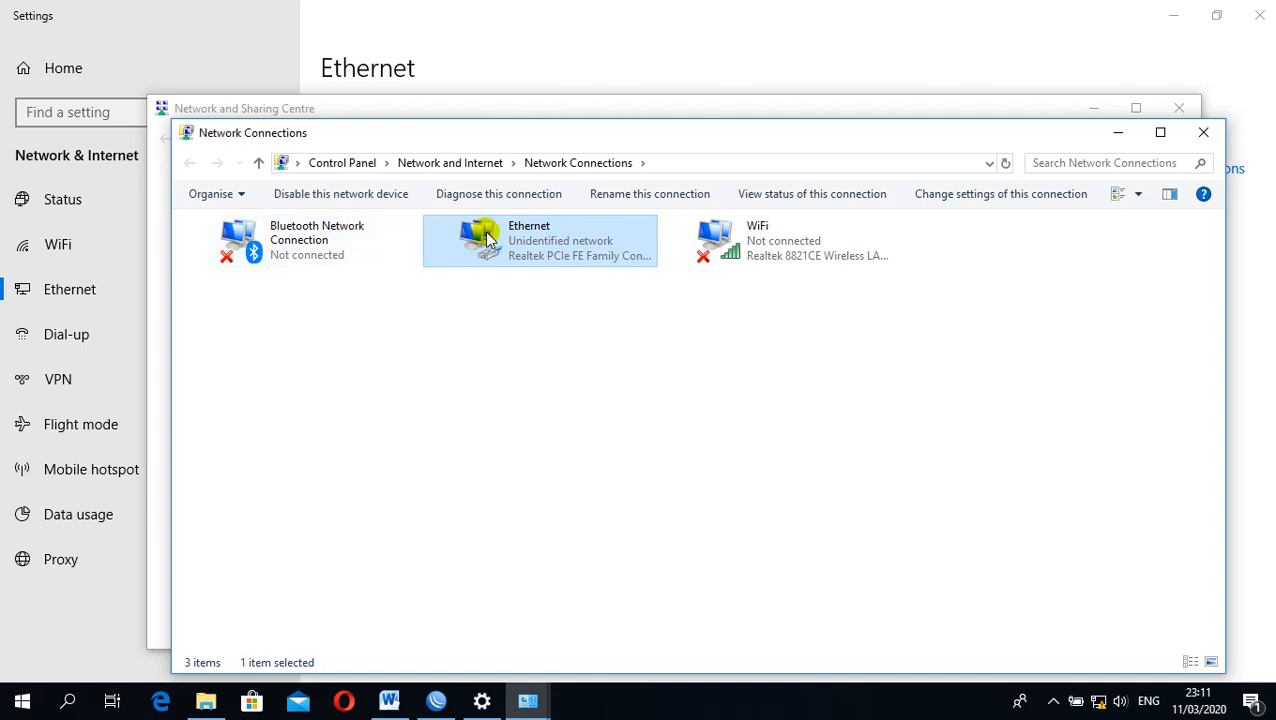
{"action": "left_click", "coordinate": [330, 194]}
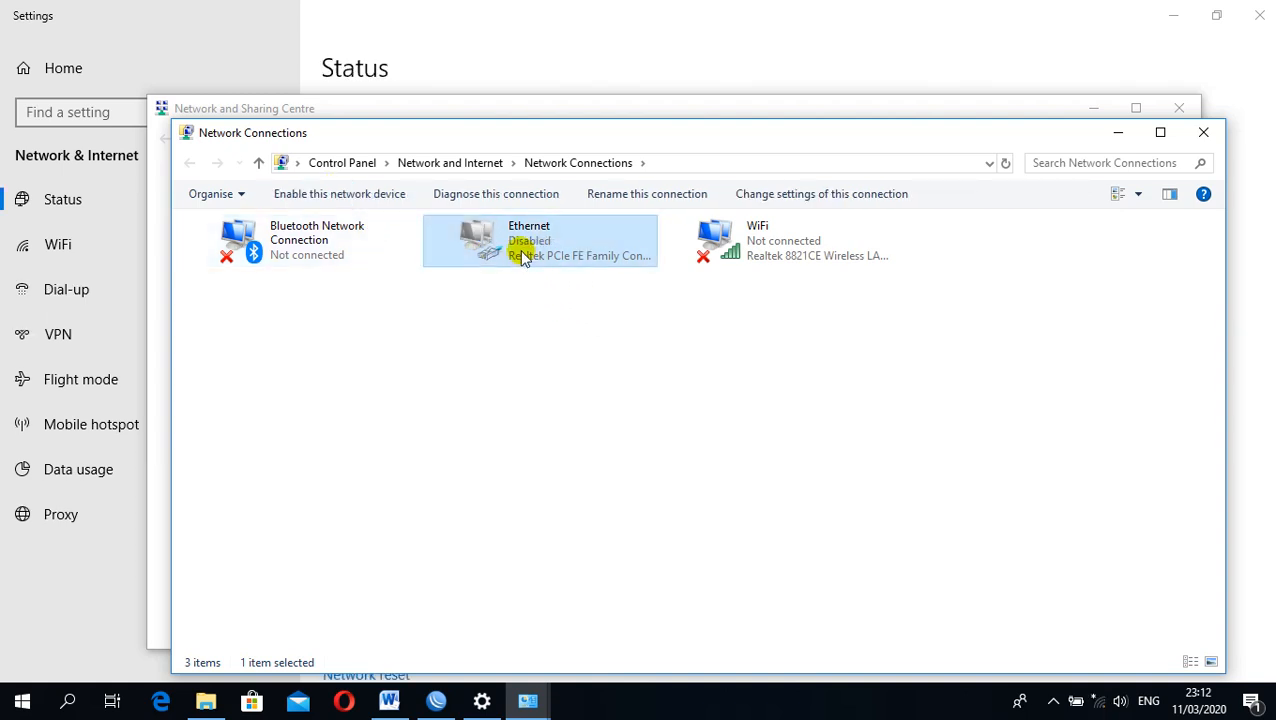
Re-enable the Ethernet adapter in Network Connections, switch to WinBox and reconnect to the router
{"action": "left_click", "coordinate": [350, 195]}
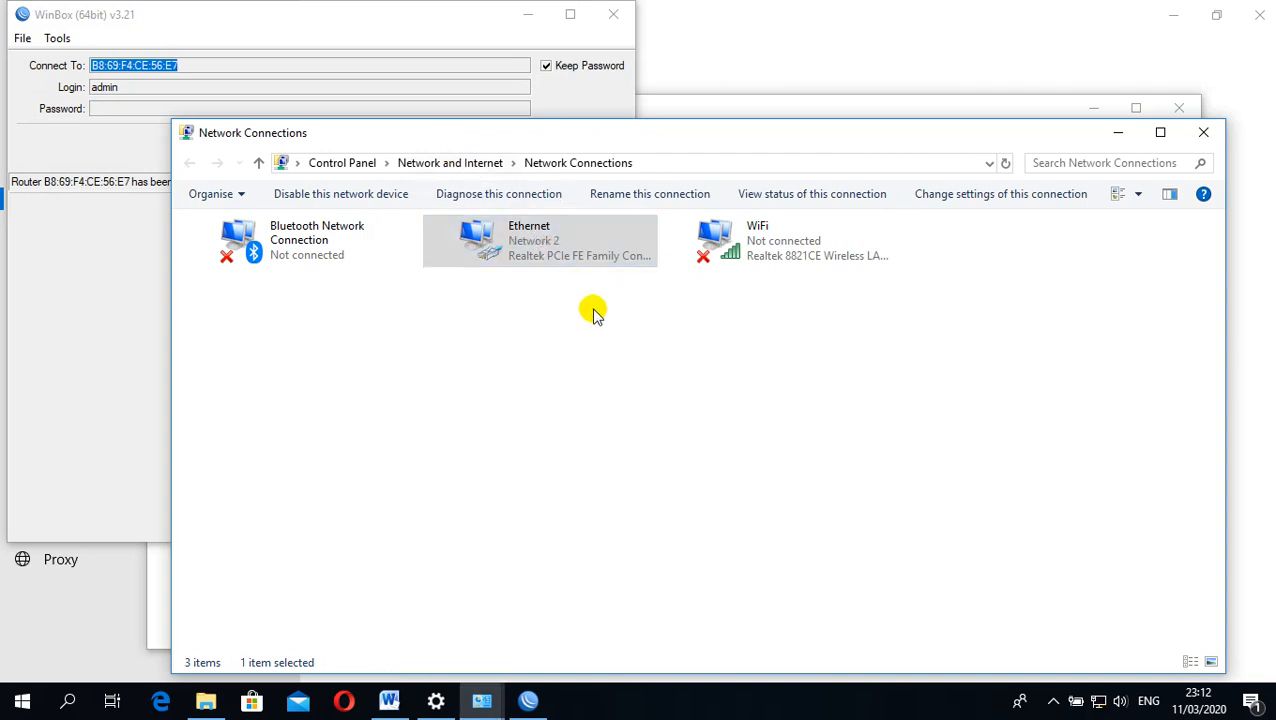
{"action": "left_click", "coordinate": [375, 22]}
{"action": "left_click", "coordinate": [447, 146]}
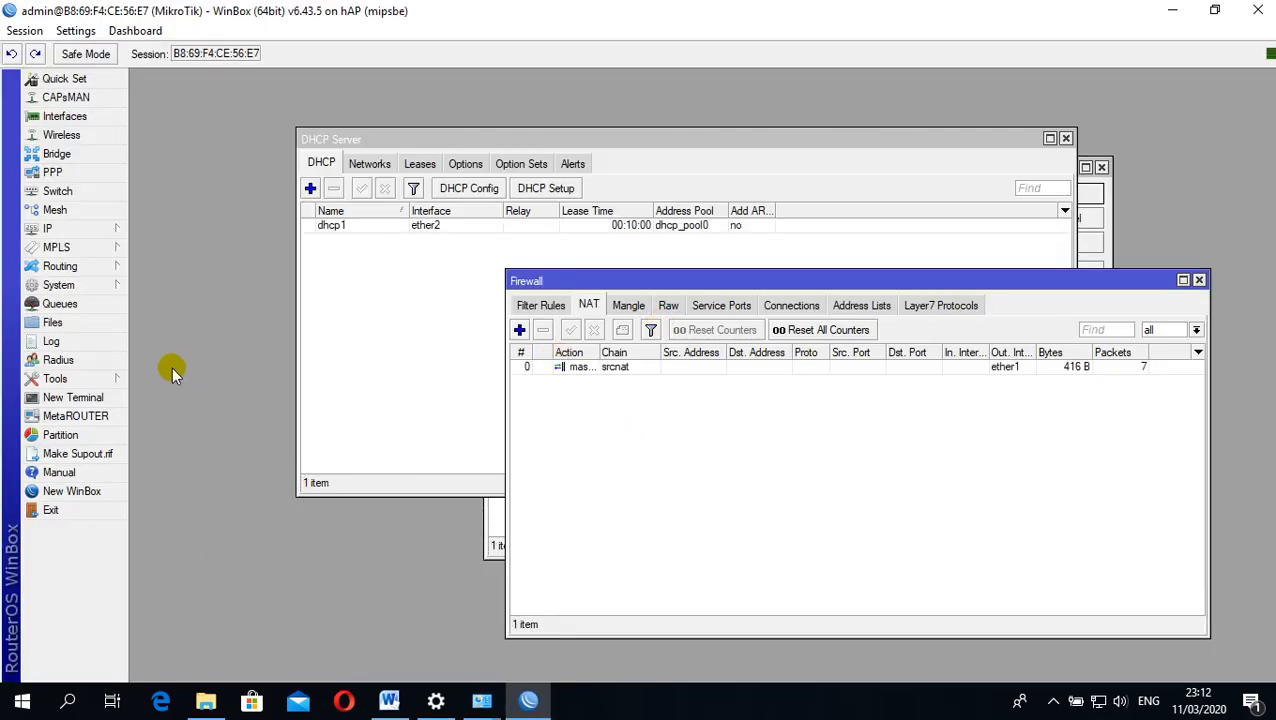
Ping goole.com from a new router terminal, stop the ping after a few replies and reposition the Terminal window
{"action": "left_click", "coordinate": [88, 397]}
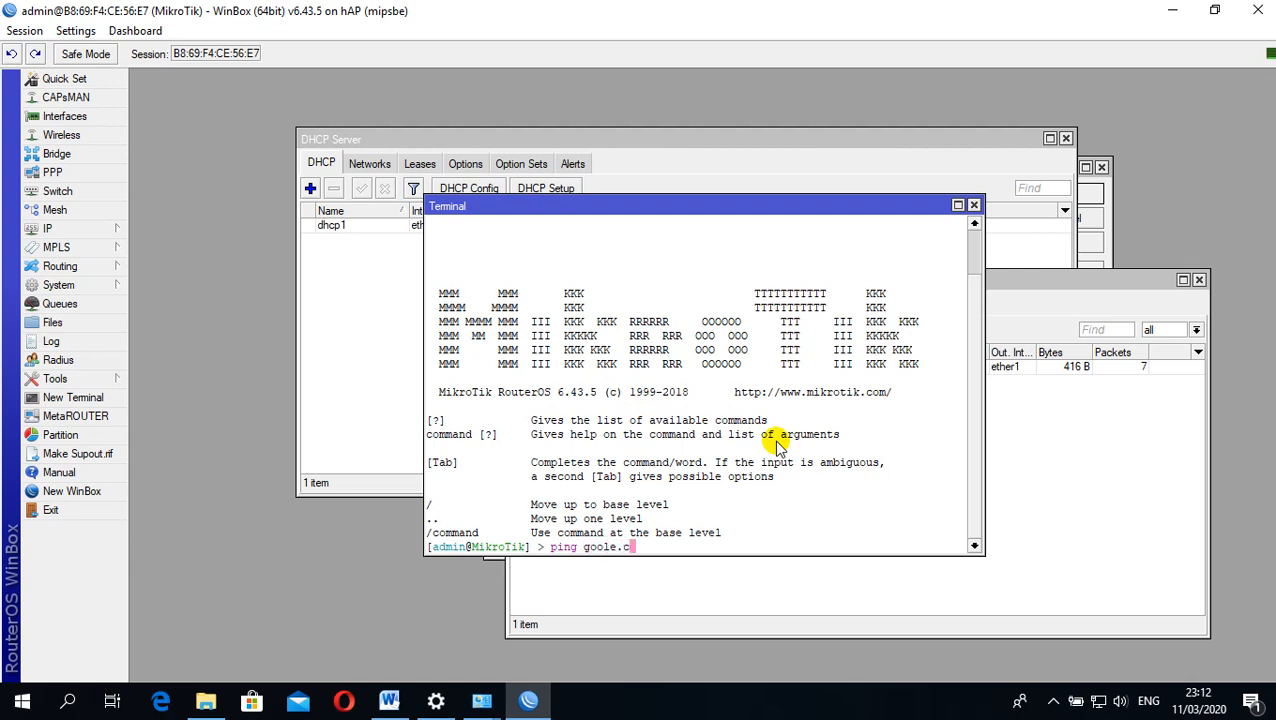
{"action": "type", "text": "ping goole.com"}
{"action": "key", "text": "Return"}
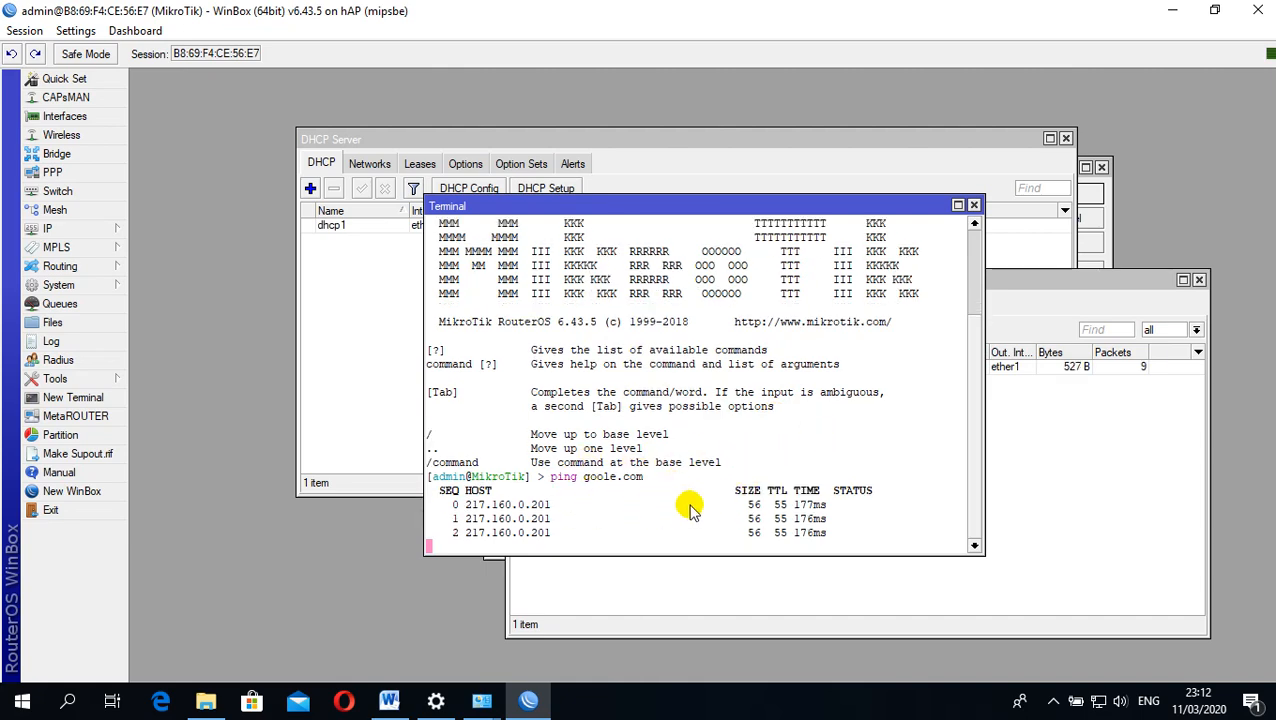
{"action": "key", "text": "ctrl+c"}
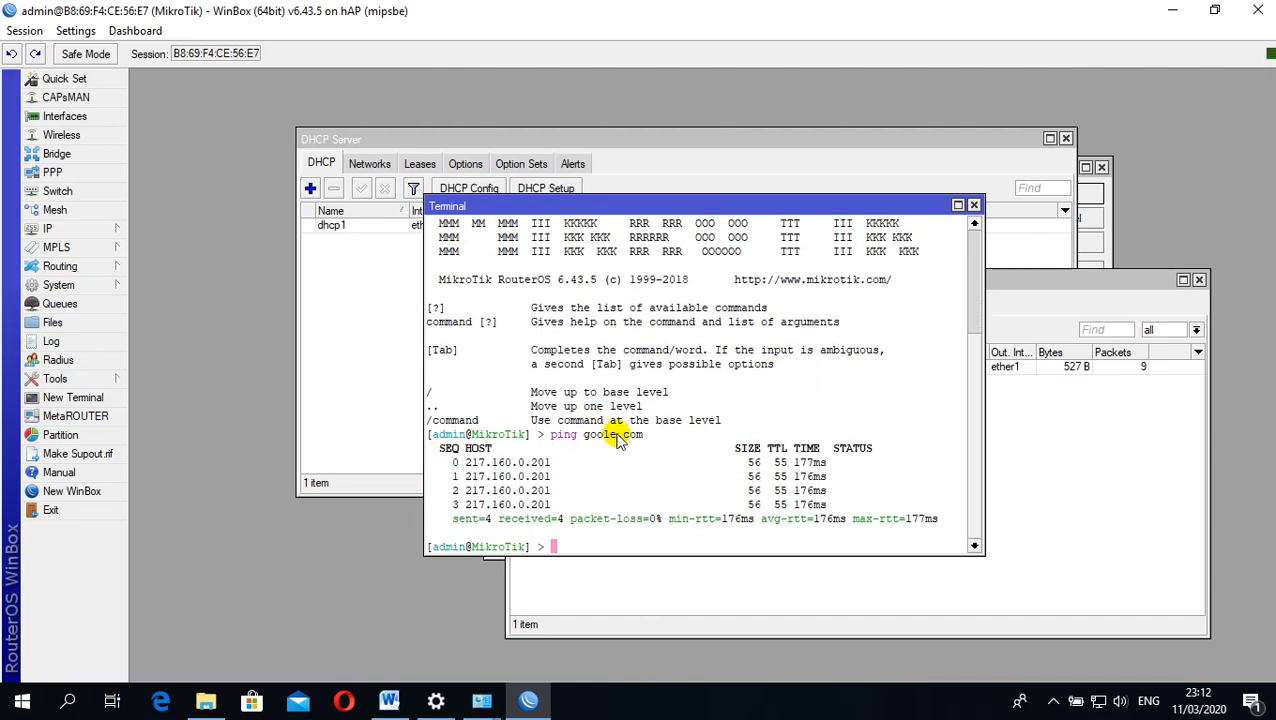
{"action": "left_click_drag", "start_coordinate": [630, 207], "coordinate": [588, 221]}
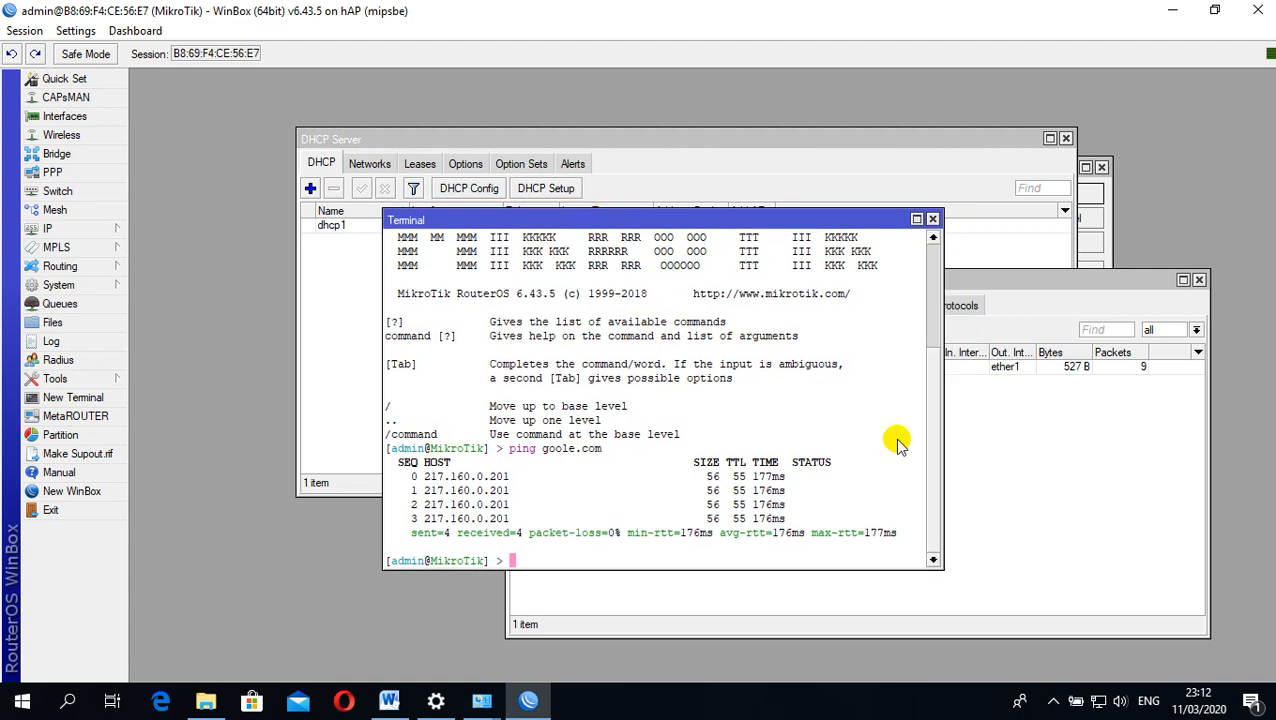
{"action": "mouse_move", "coordinate": [1101, 704]}
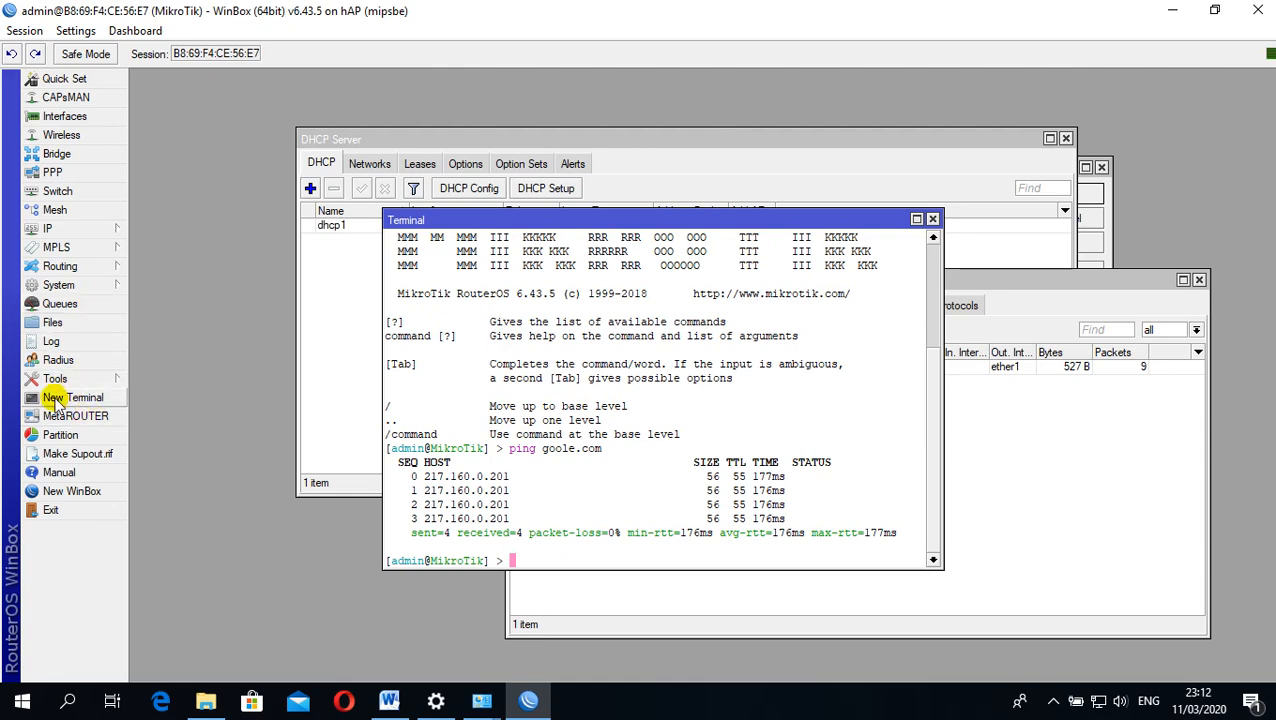
{"action": "left_click_drag", "start_coordinate": [452, 218], "coordinate": [421, 206]}
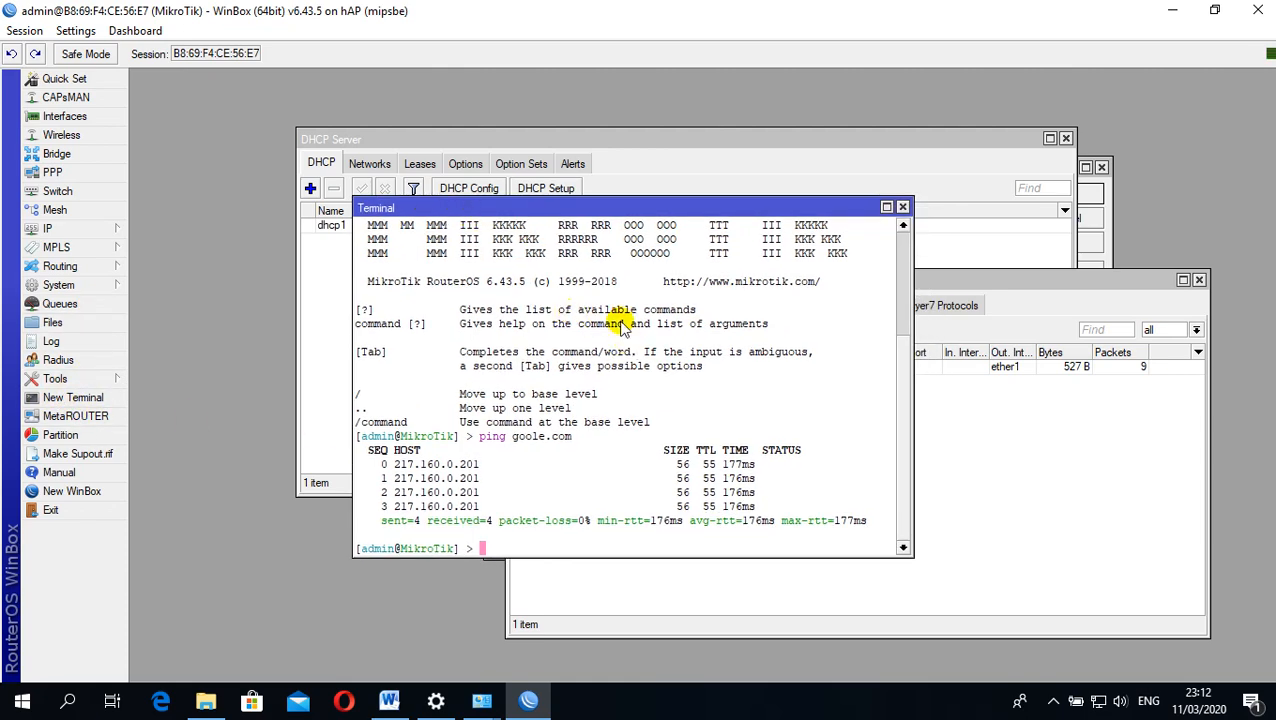
Check the NTP item in the Word task sheet, return to WinBox and enable the SNTP client with primary NTP server id.pool.ntp.org
{"action": "left_click", "coordinate": [389, 700]}
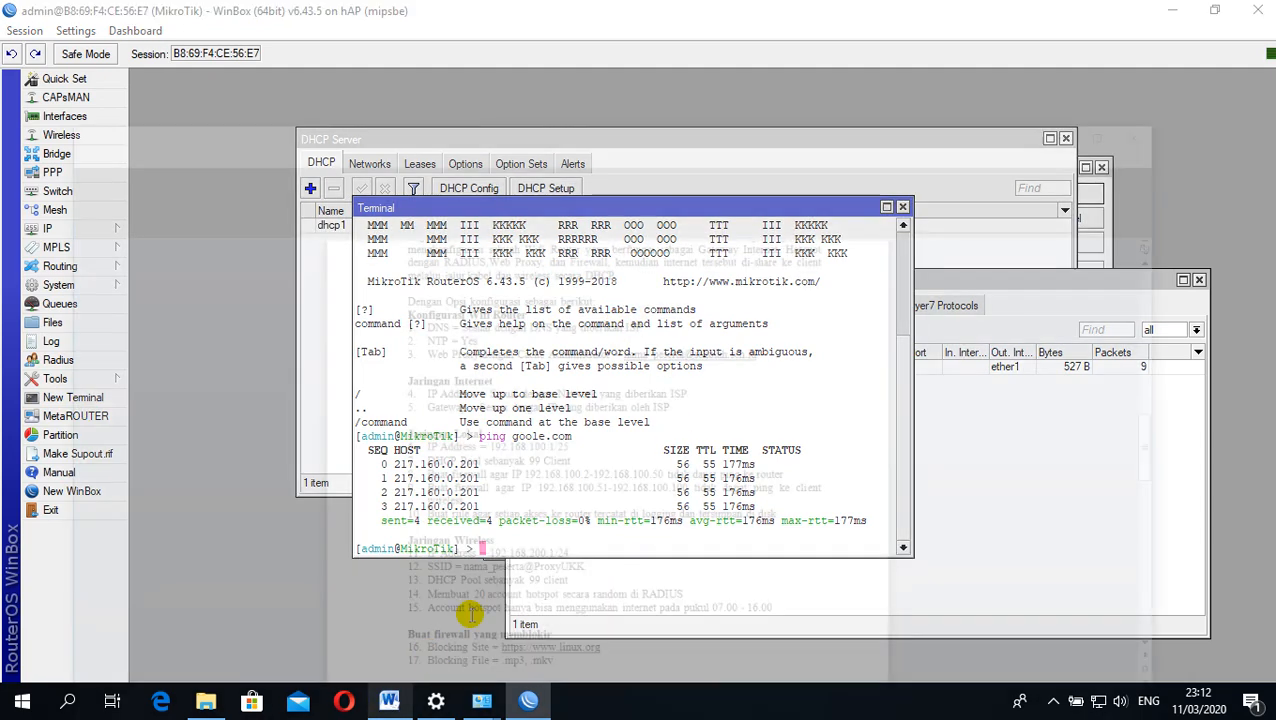
{"action": "left_click_drag", "start_coordinate": [416, 248], "coordinate": [505, 256]}
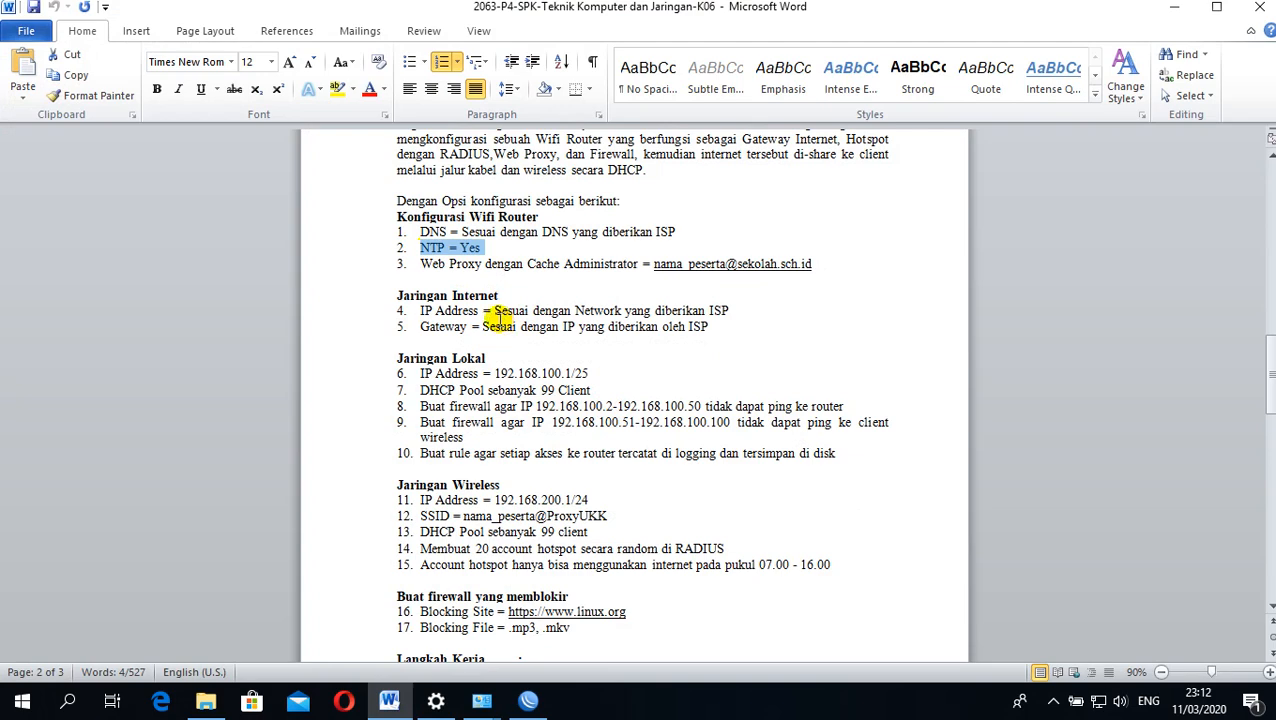
{"action": "left_click", "coordinate": [1172, 12]}
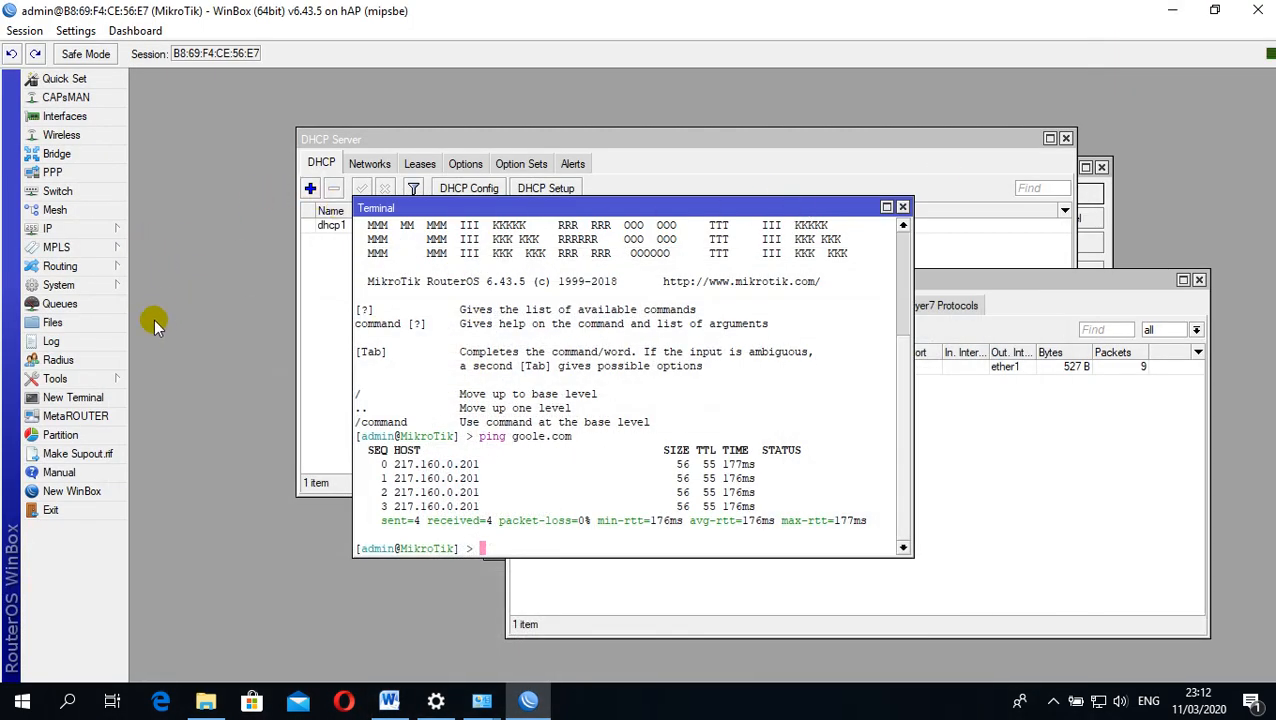
{"action": "left_click", "coordinate": [57, 287]}
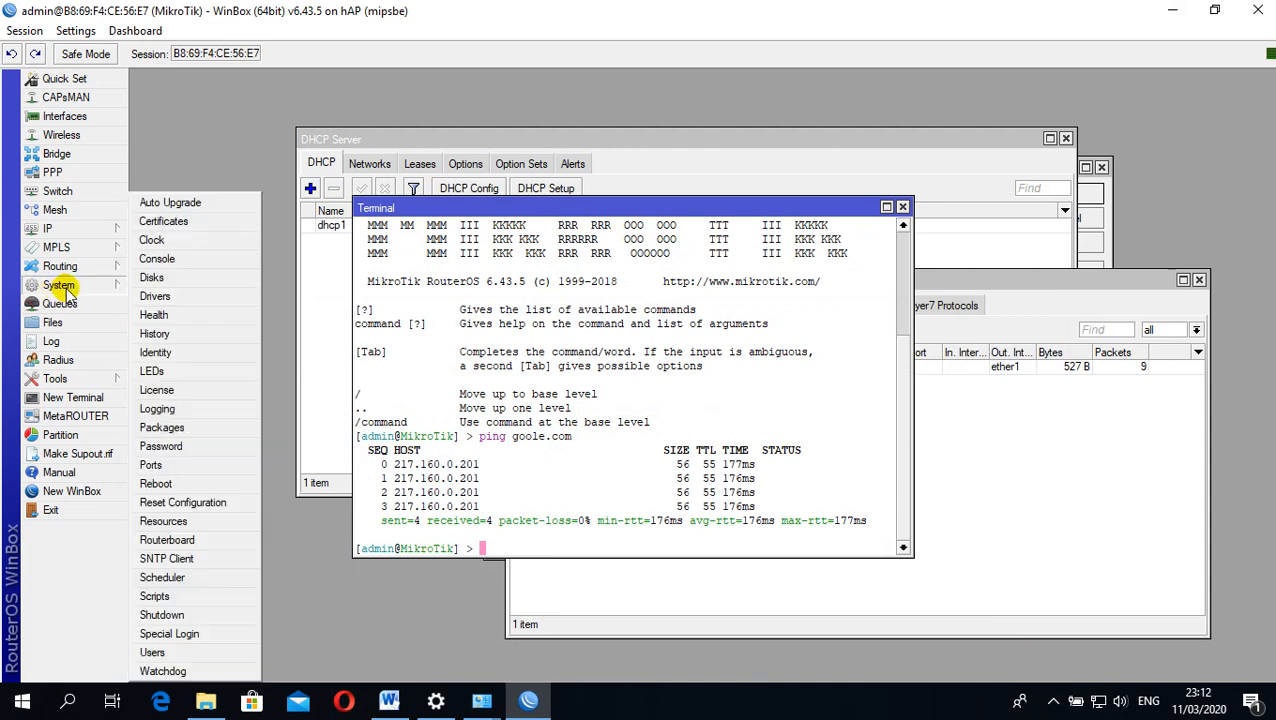
{"action": "left_click", "coordinate": [166, 559]}
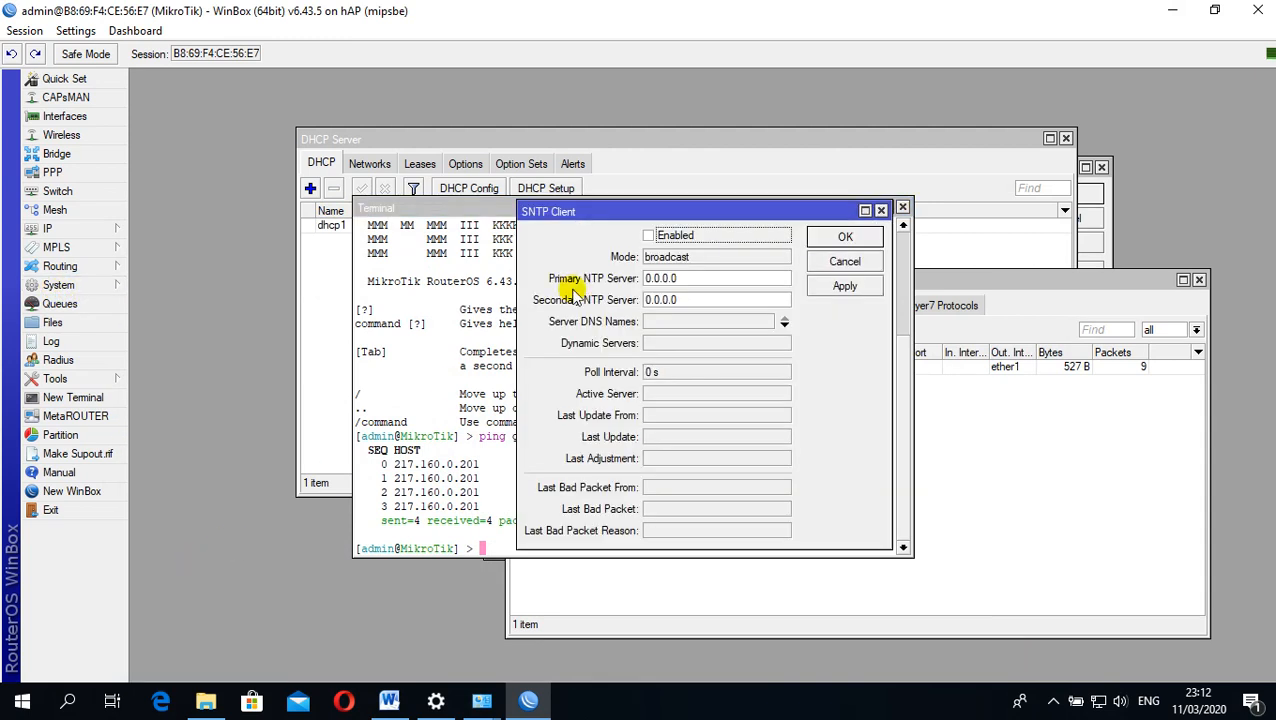
{"action": "left_click_drag", "start_coordinate": [597, 216], "coordinate": [704, 131]}
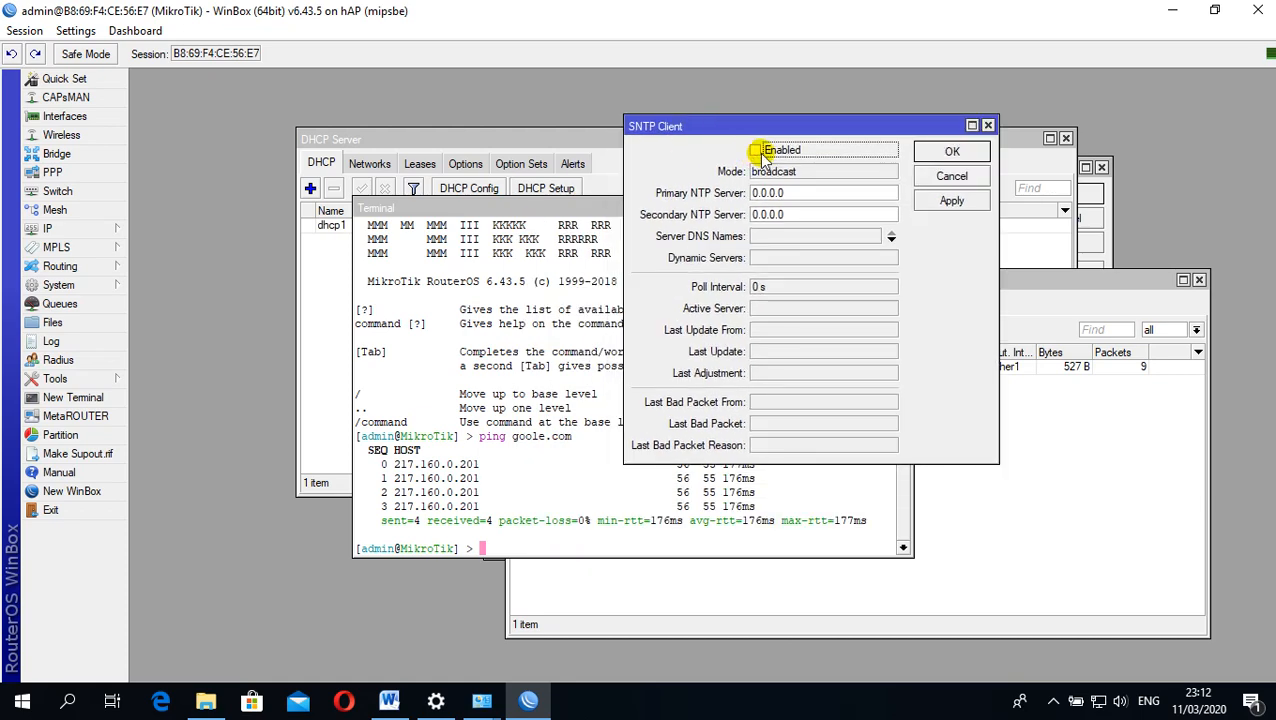
{"action": "left_click_drag", "start_coordinate": [797, 193], "coordinate": [703, 197]}
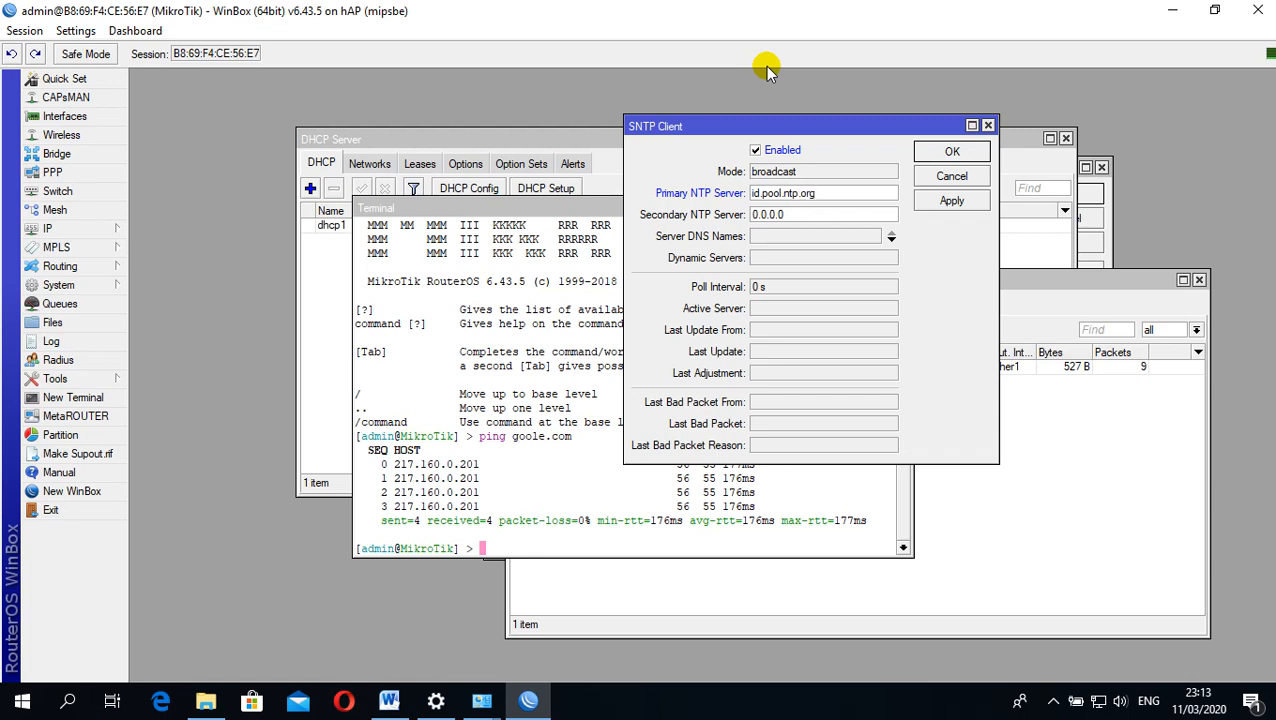
{"action": "left_click", "coordinate": [948, 202]}
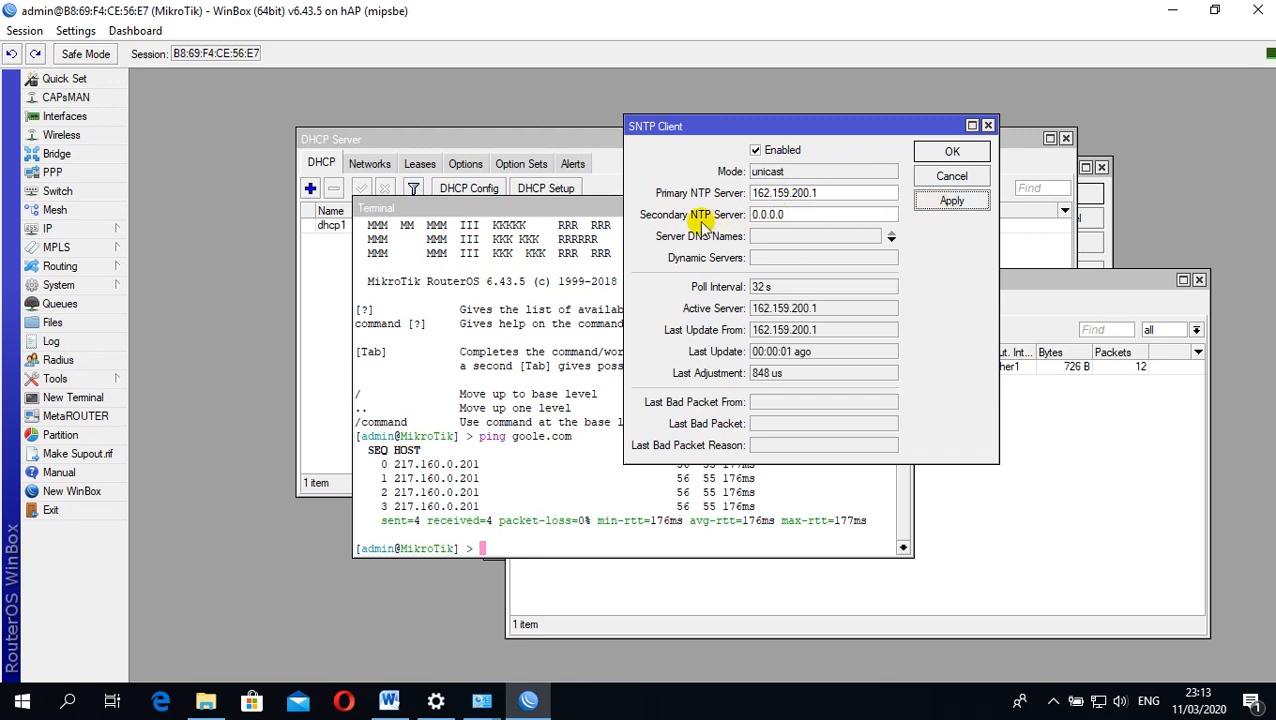
Set the secondary NTP server to asia.pool.ntp.org and save the SNTP client settings
{"action": "left_click_drag", "start_coordinate": [800, 214], "coordinate": [728, 220]}
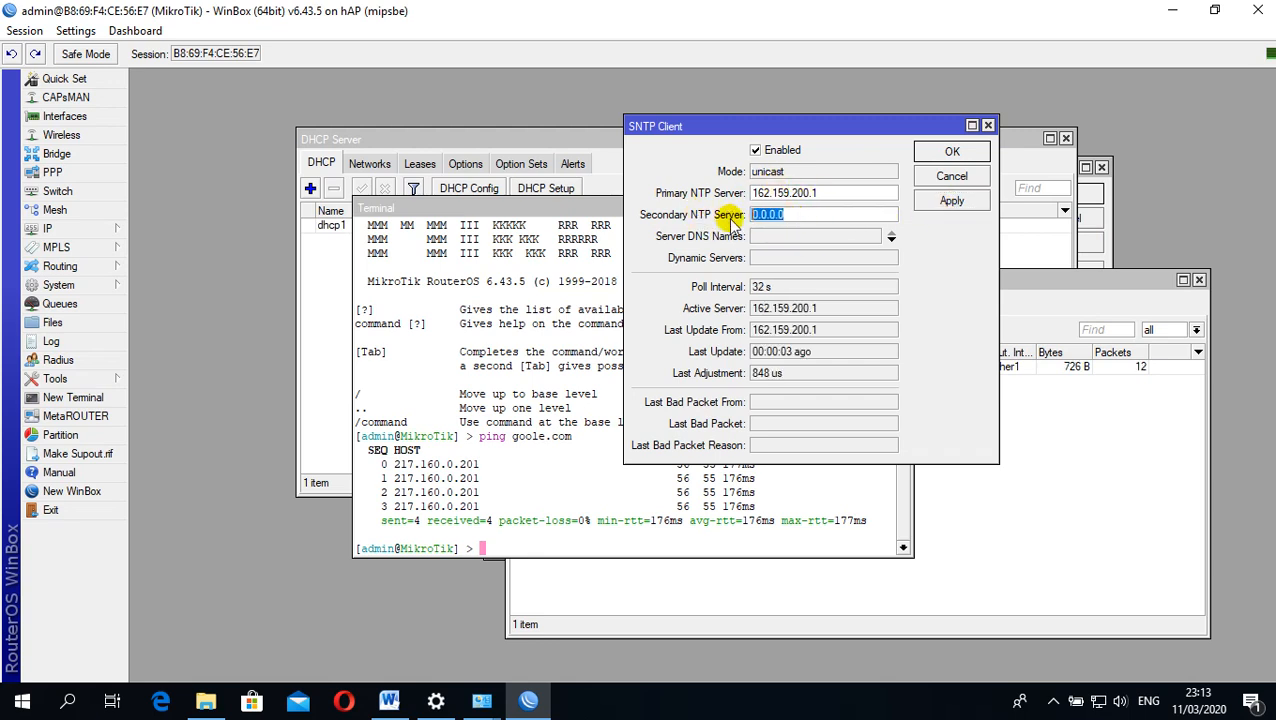
{"action": "key", "text": "Delete"}
{"action": "type", "text": "r"}
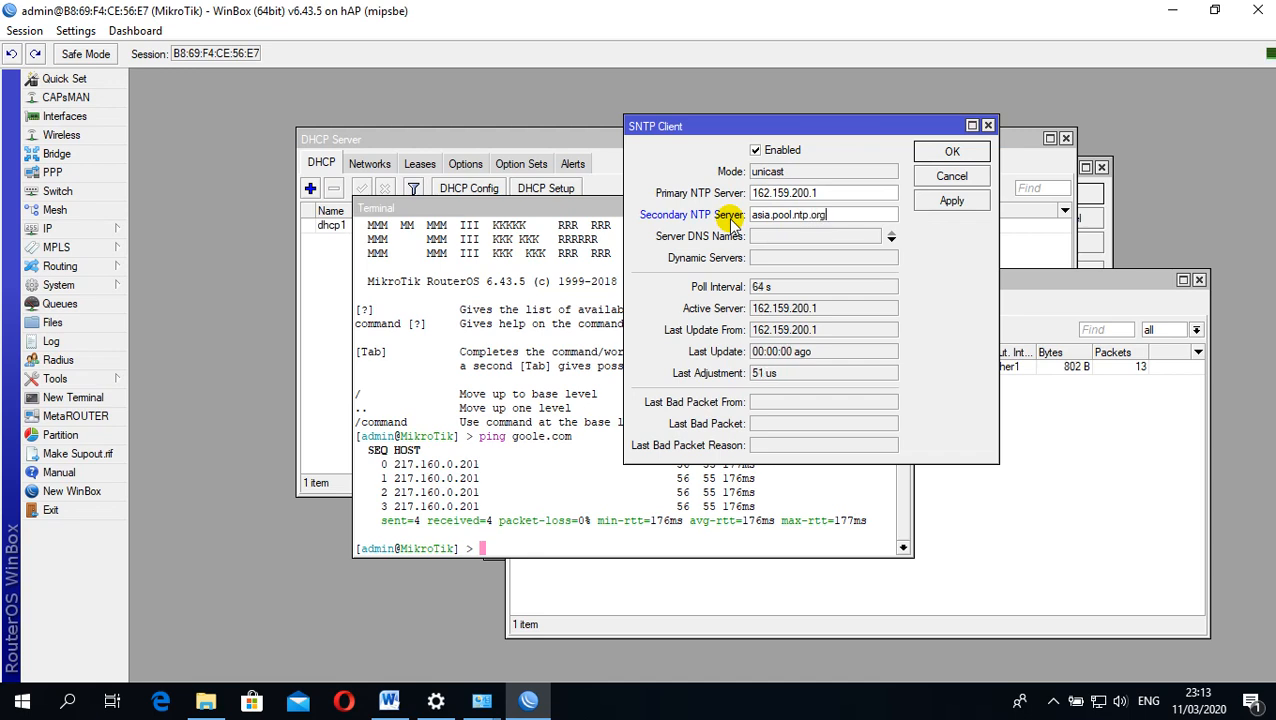
{"action": "type", "text": "g"}
{"action": "left_click", "coordinate": [945, 201]}
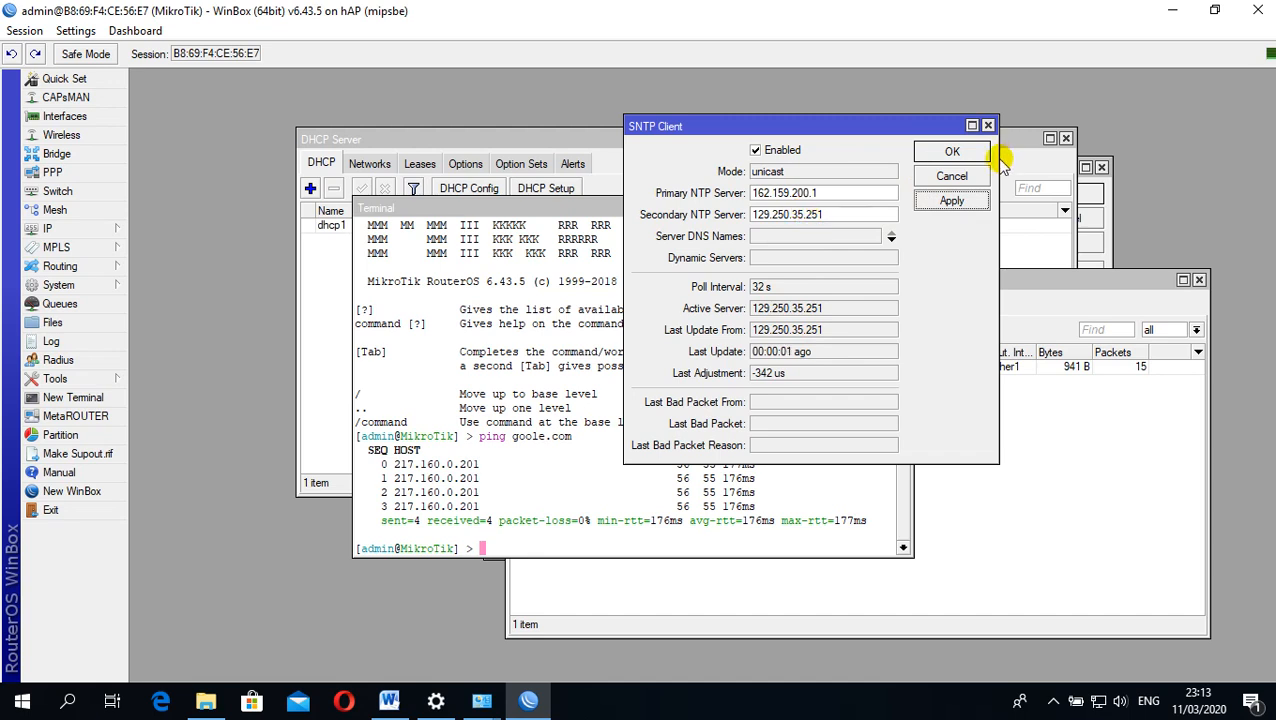
{"action": "left_click", "coordinate": [935, 151]}
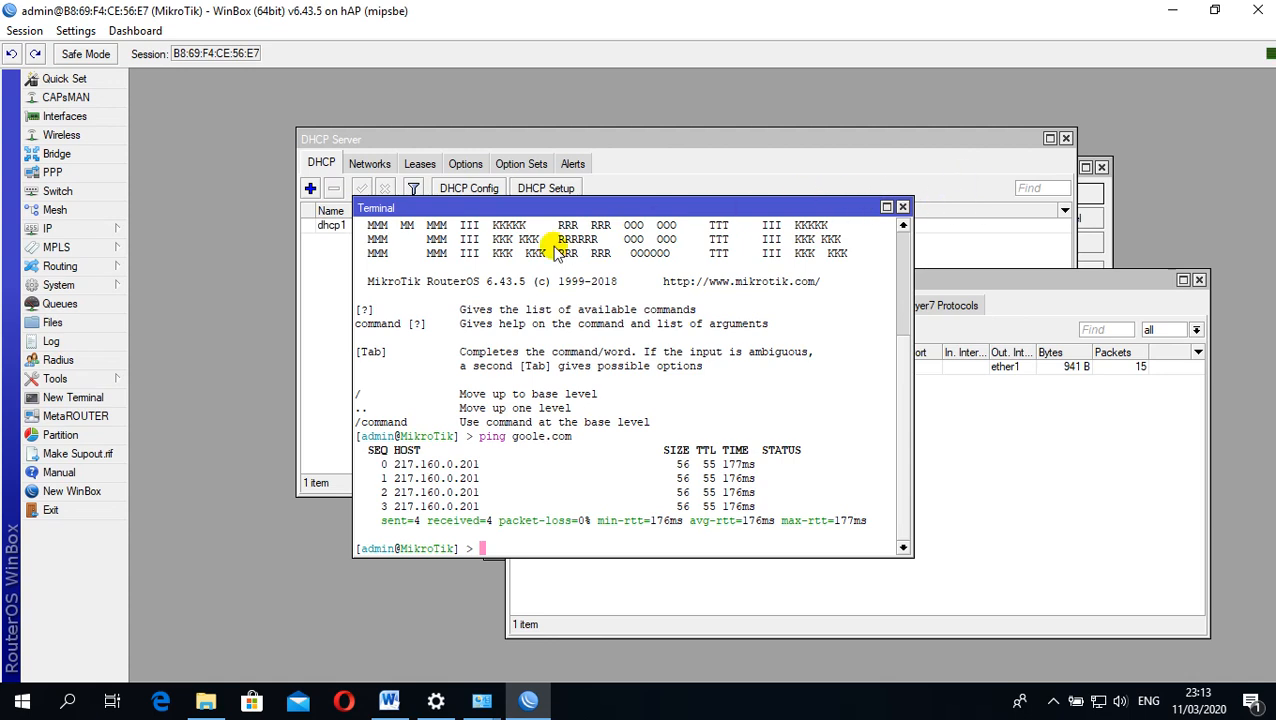
Set the router clock's time zone name to Asia/Jakarta, save the clock settings and move the Terminal window aside
{"action": "left_click", "coordinate": [95, 285]}
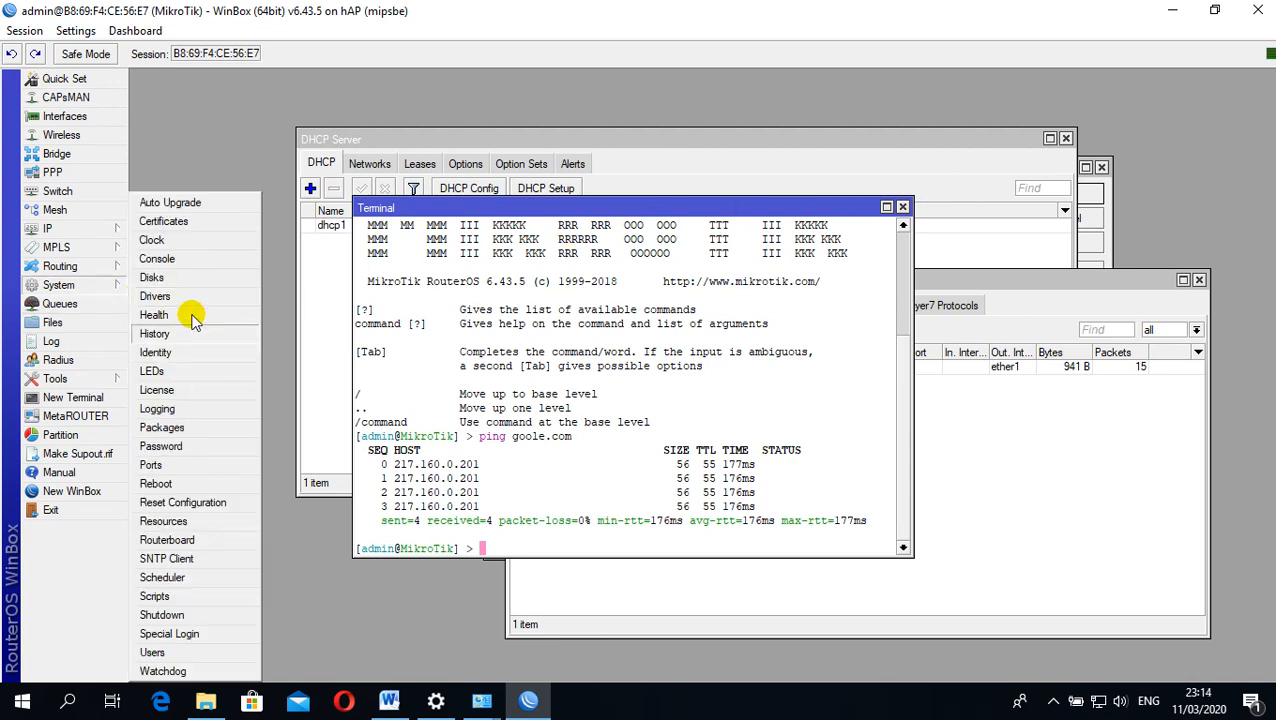
{"action": "left_click", "coordinate": [153, 240]}
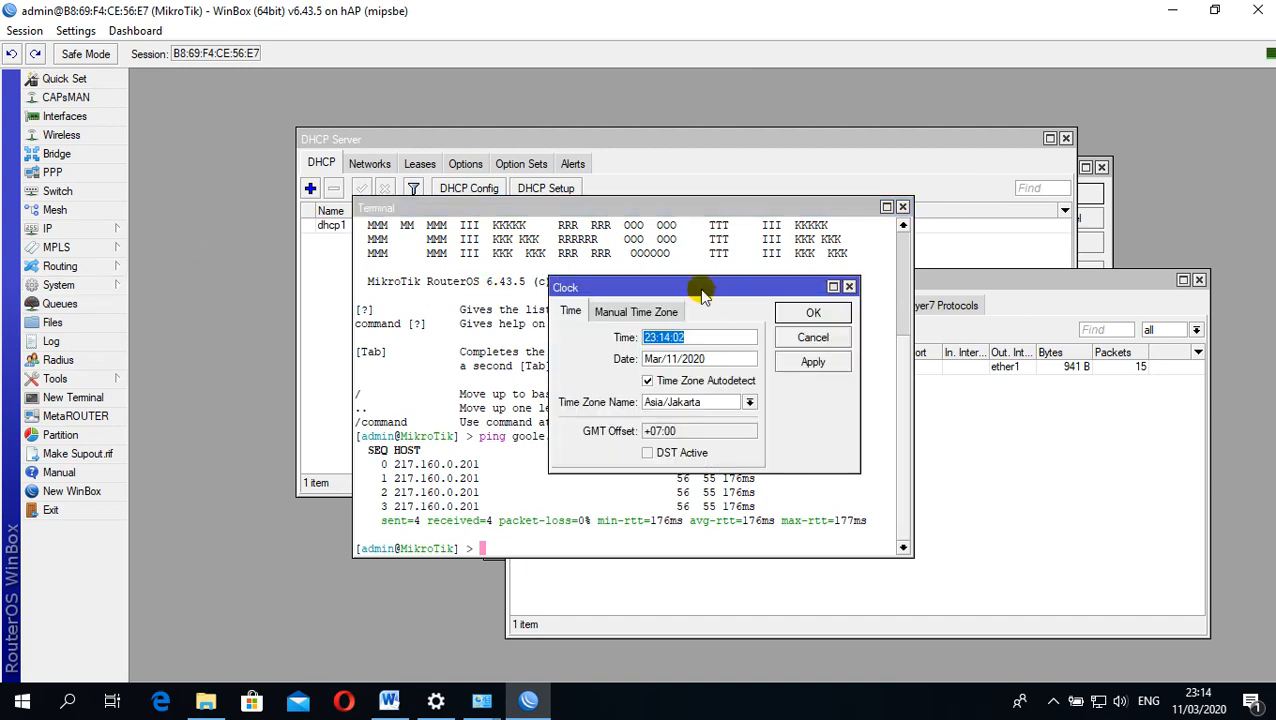
{"action": "left_click_drag", "start_coordinate": [703, 292], "coordinate": [752, 188]}
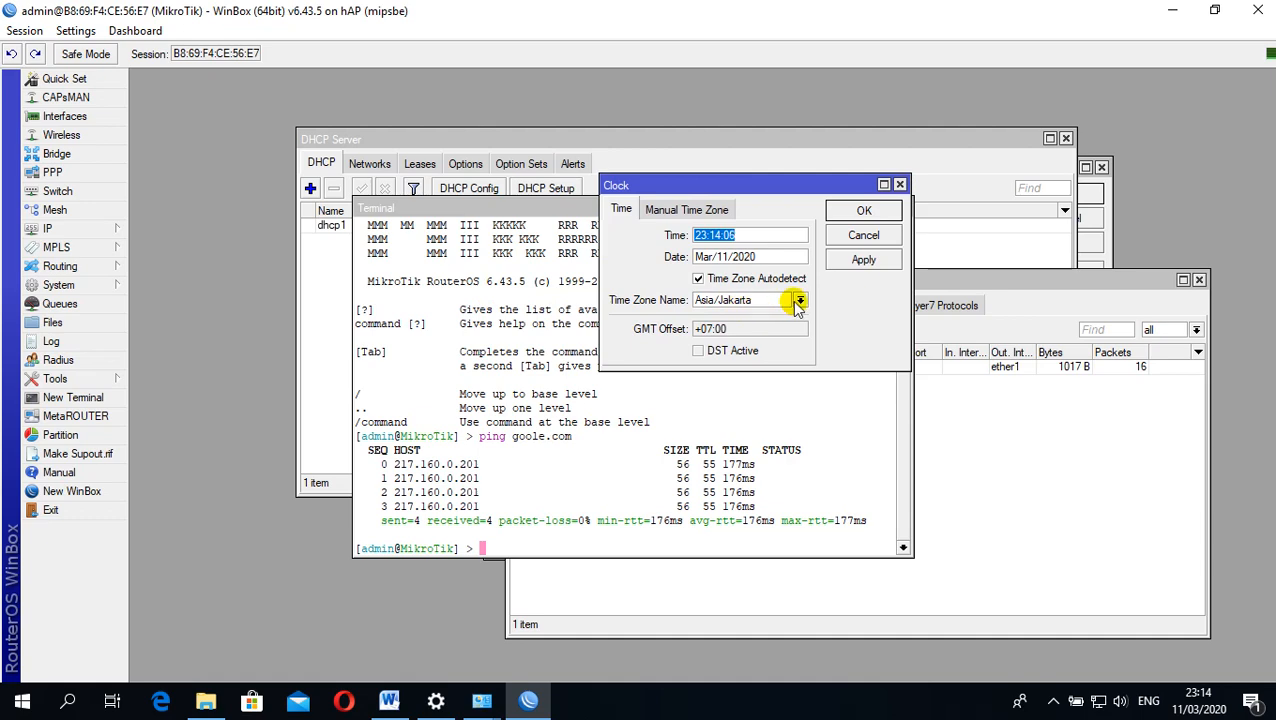
{"action": "left_click", "coordinate": [800, 302]}
{"action": "mouse_move", "coordinate": [814, 330]}
{"action": "left_mouse_down"}
{"action": "mouse_move", "coordinate": [813, 365]}
{"action": "mouse_move", "coordinate": [810, 329]}
{"action": "left_mouse_up"}
{"action": "left_click", "coordinate": [757, 297]}
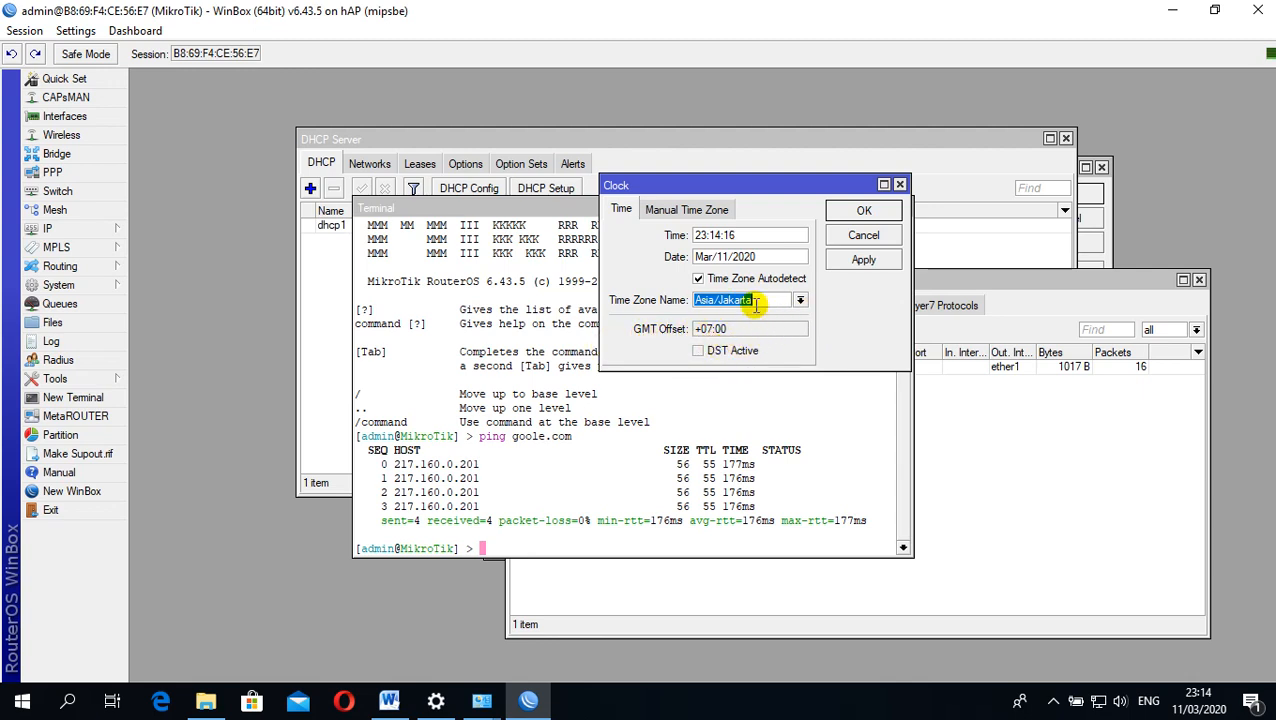
{"action": "left_click", "coordinate": [860, 263]}
{"action": "left_click", "coordinate": [858, 212]}
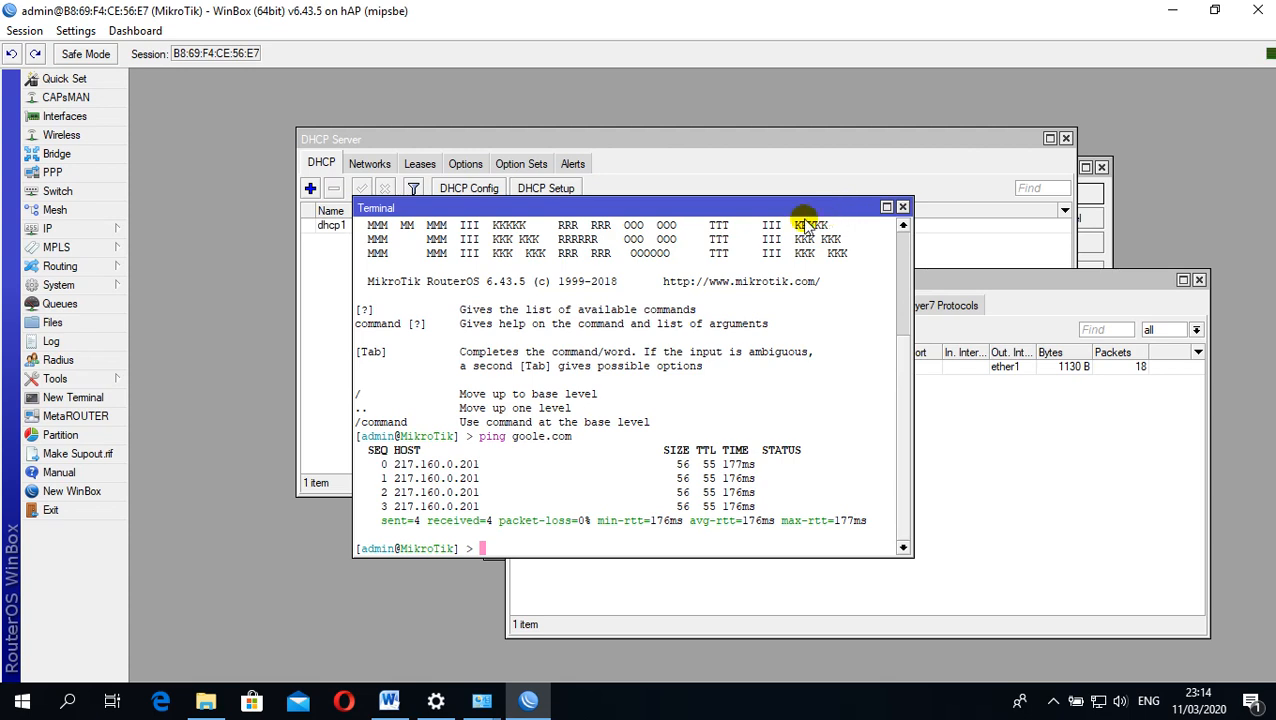
{"action": "left_click_drag", "start_coordinate": [732, 214], "coordinate": [759, 160]}
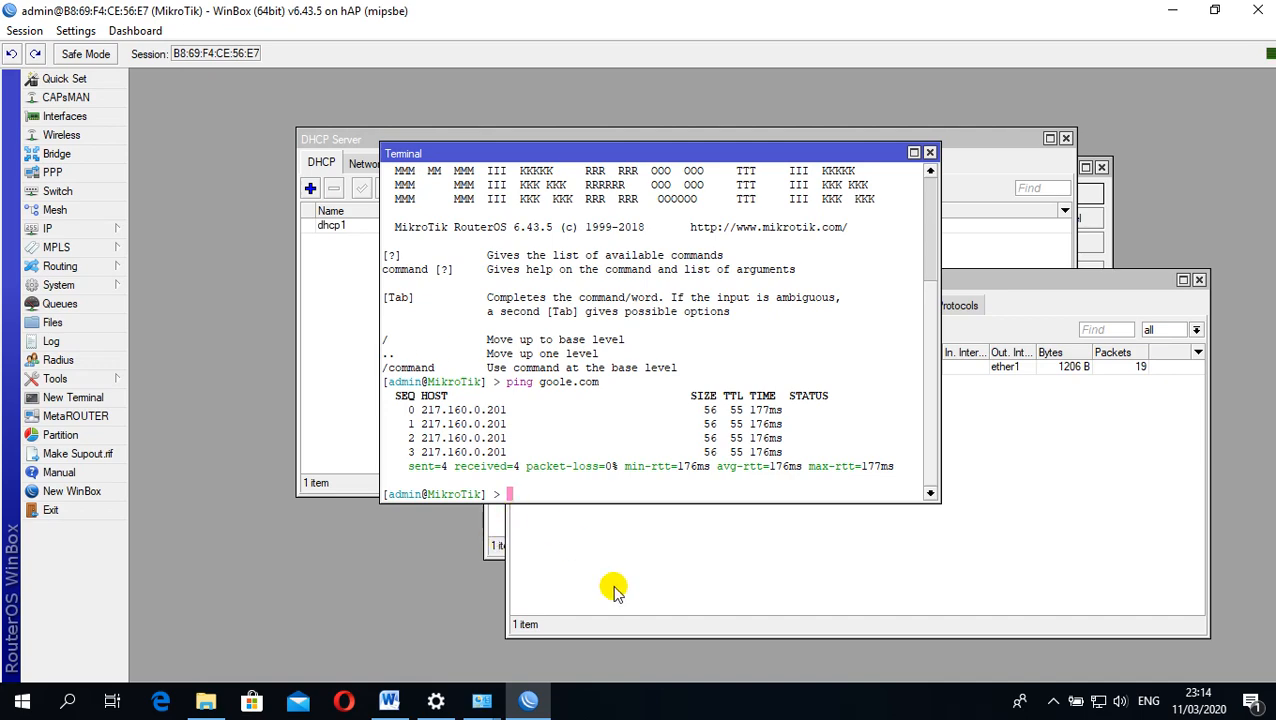
Review the remaining requirements and work steps in the Word task sheet through to the topology diagram, and return to WinBox
{"action": "left_click", "coordinate": [398, 704]}
{"action": "scroll", "coordinate": [897, 274], "scroll_direction": "down", "scroll_amount": 11}
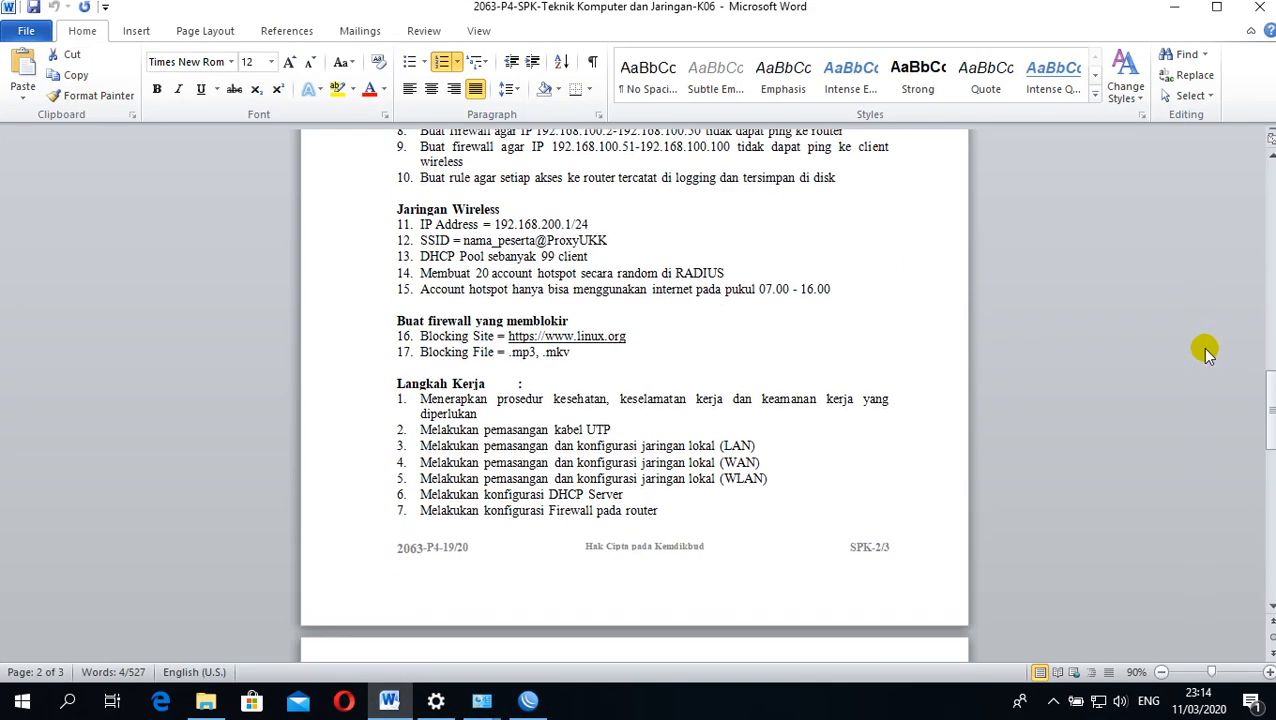
{"action": "scroll", "coordinate": [897, 274], "scroll_direction": "down", "scroll_amount": 13}
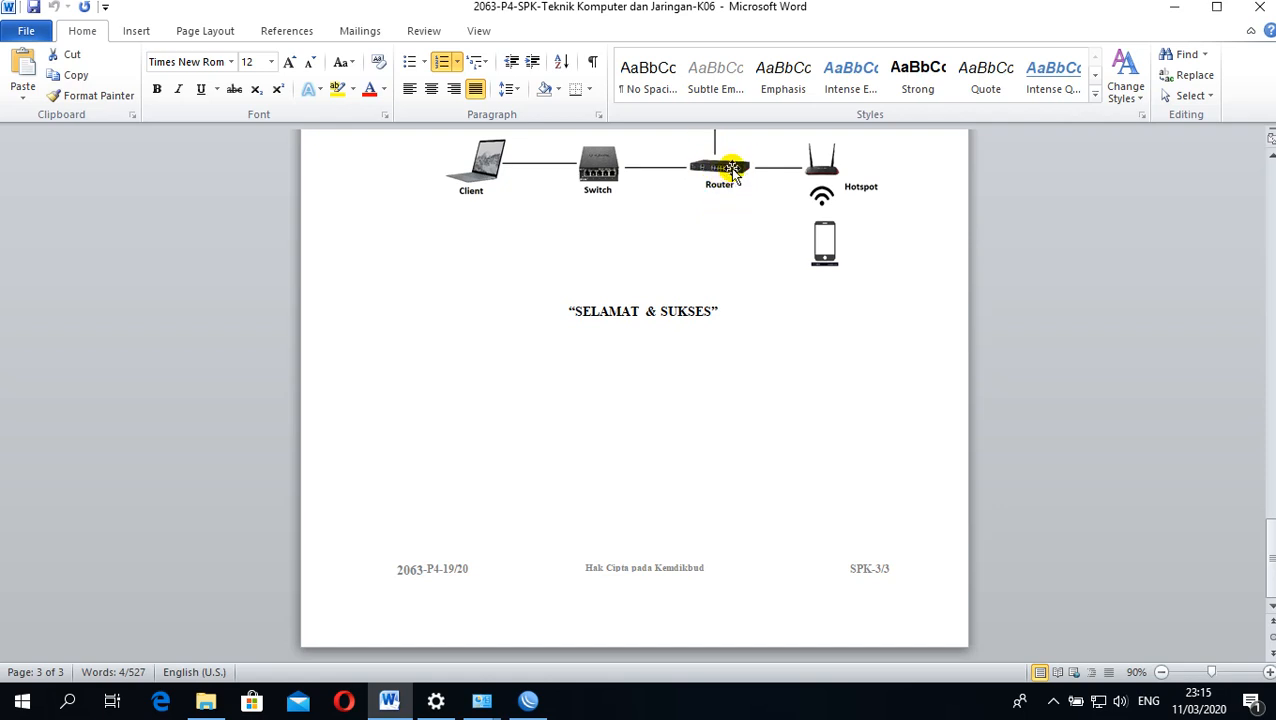
{"action": "left_click", "coordinate": [1178, 10]}
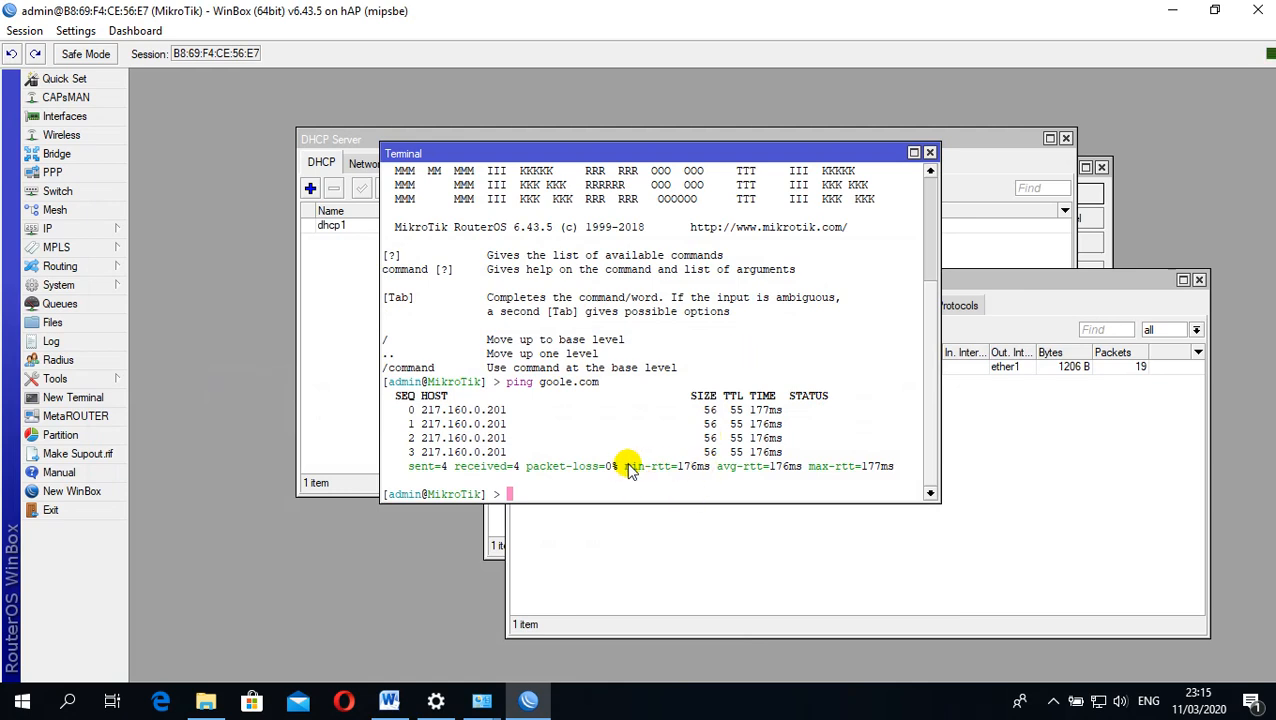
Check the Web Proxy cache administrator requirement in the Word task sheet and return to WinBox
{"action": "left_click", "coordinate": [389, 700]}
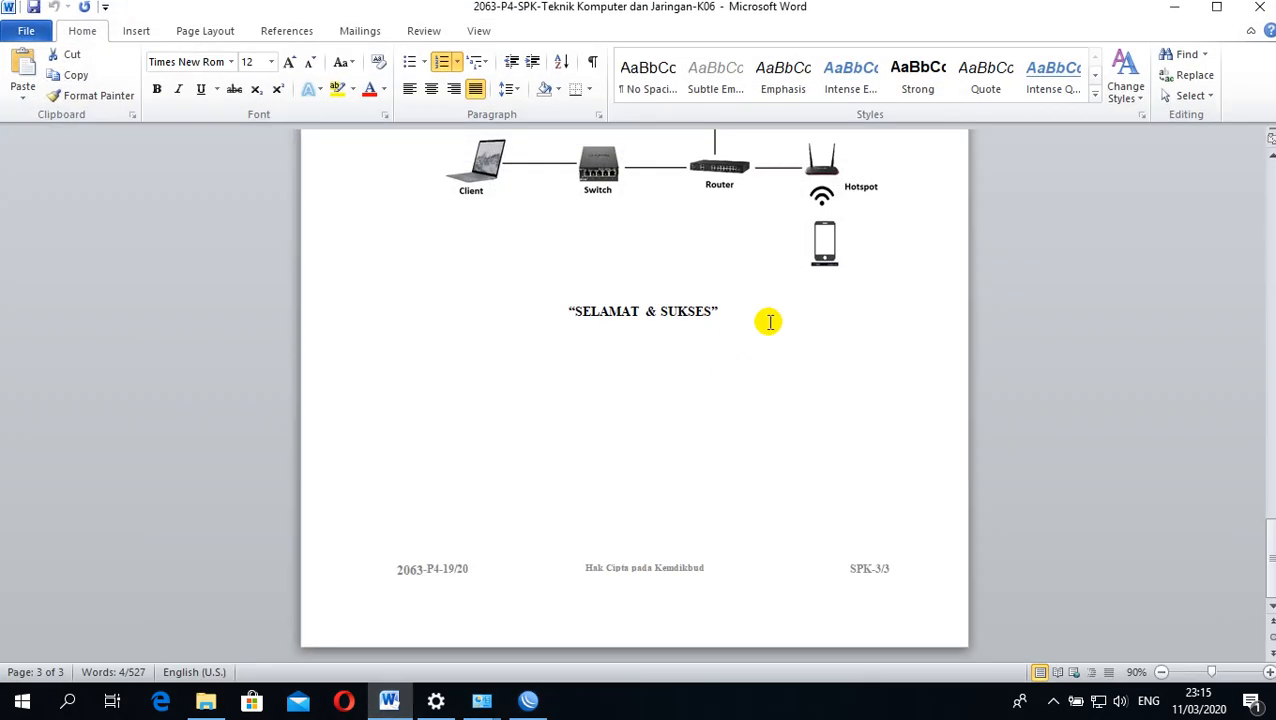
{"action": "scroll", "coordinate": [770, 310], "scroll_direction": "up", "scroll_amount": 8}
{"action": "scroll", "coordinate": [783, 298], "scroll_direction": "up", "scroll_amount": 10}
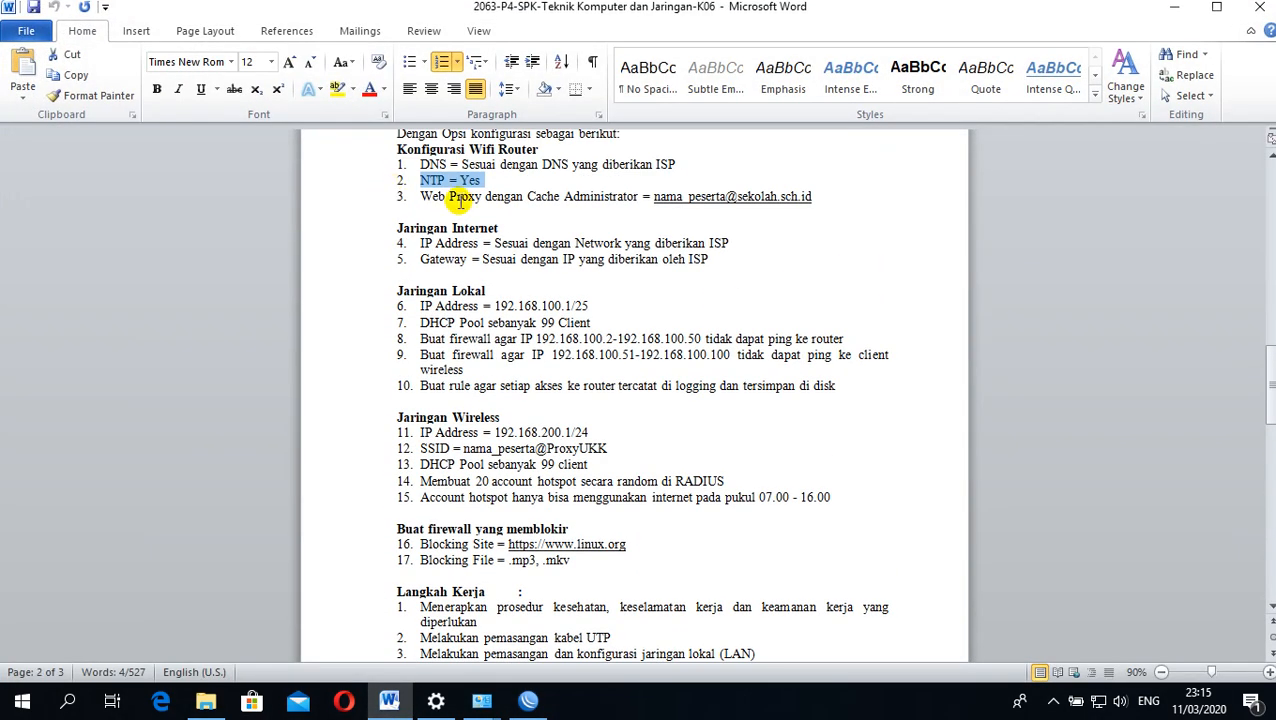
{"action": "left_click_drag", "start_coordinate": [422, 202], "coordinate": [712, 206]}
{"action": "left_click", "coordinate": [683, 227]}
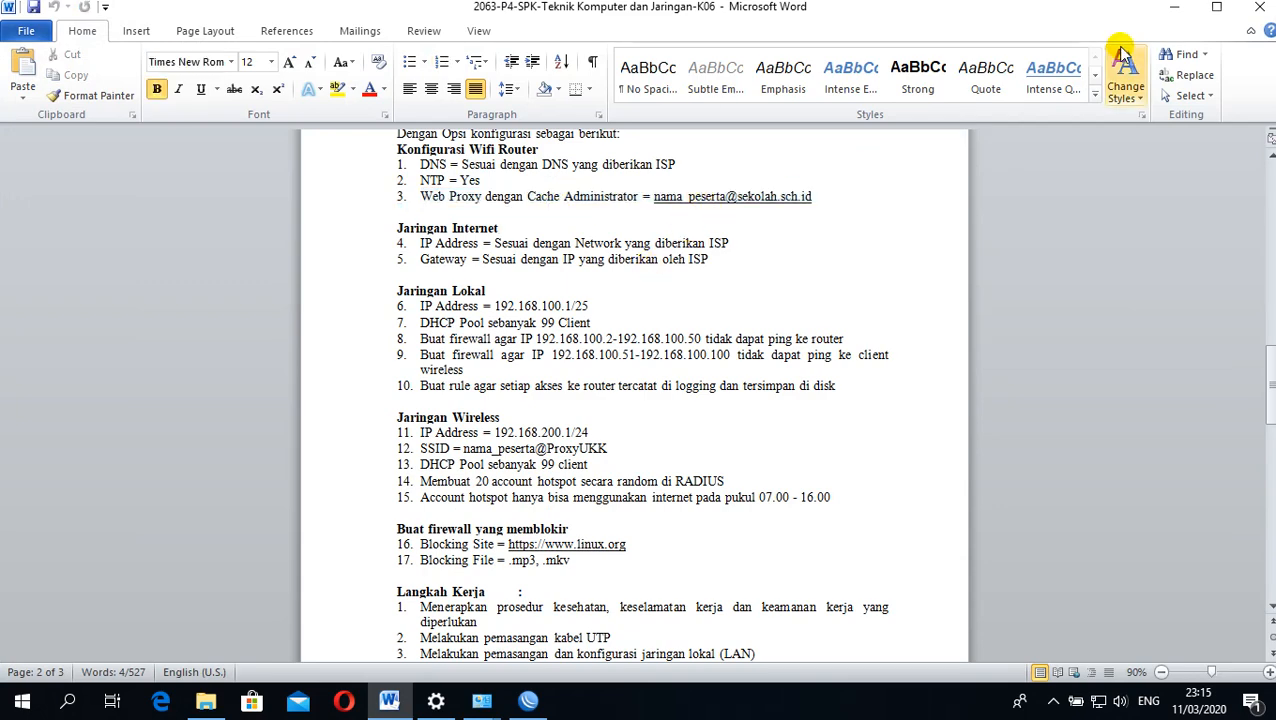
{"action": "left_click", "coordinate": [1173, 8]}
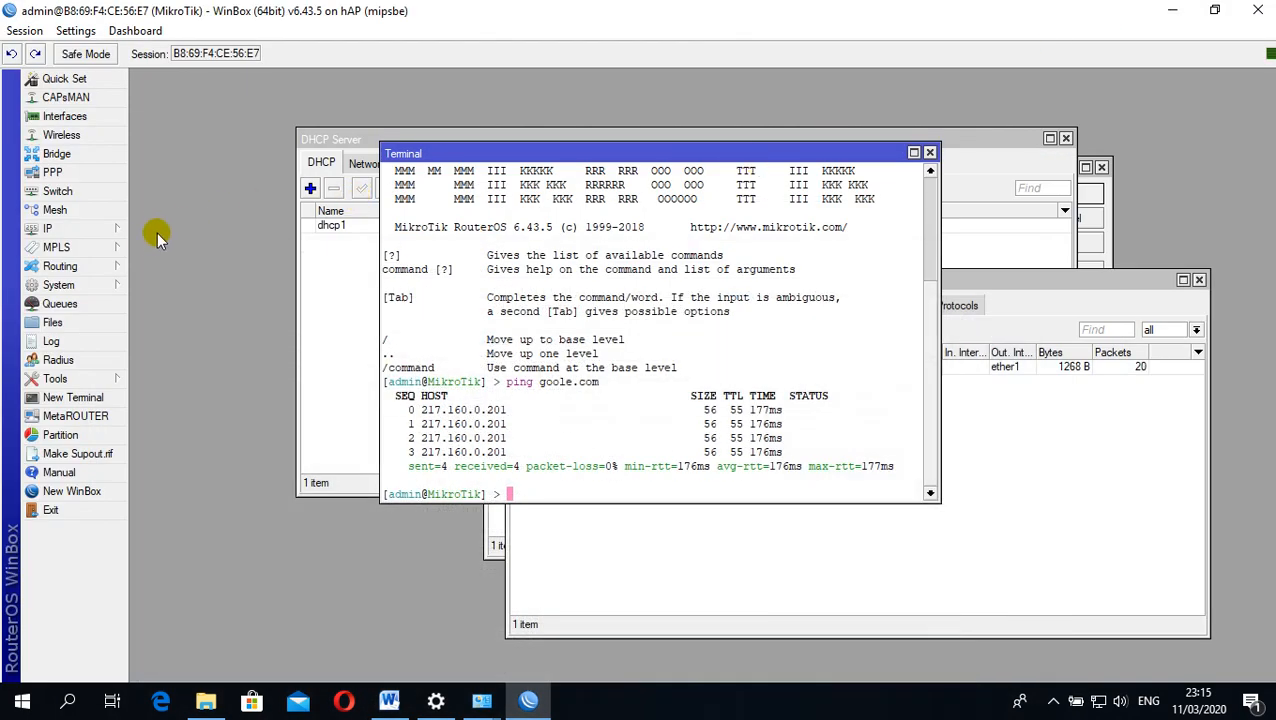
Open the router's web proxy settings, enable the proxy and turn on its Anonymous option
{"action": "left_click", "coordinate": [89, 233]}
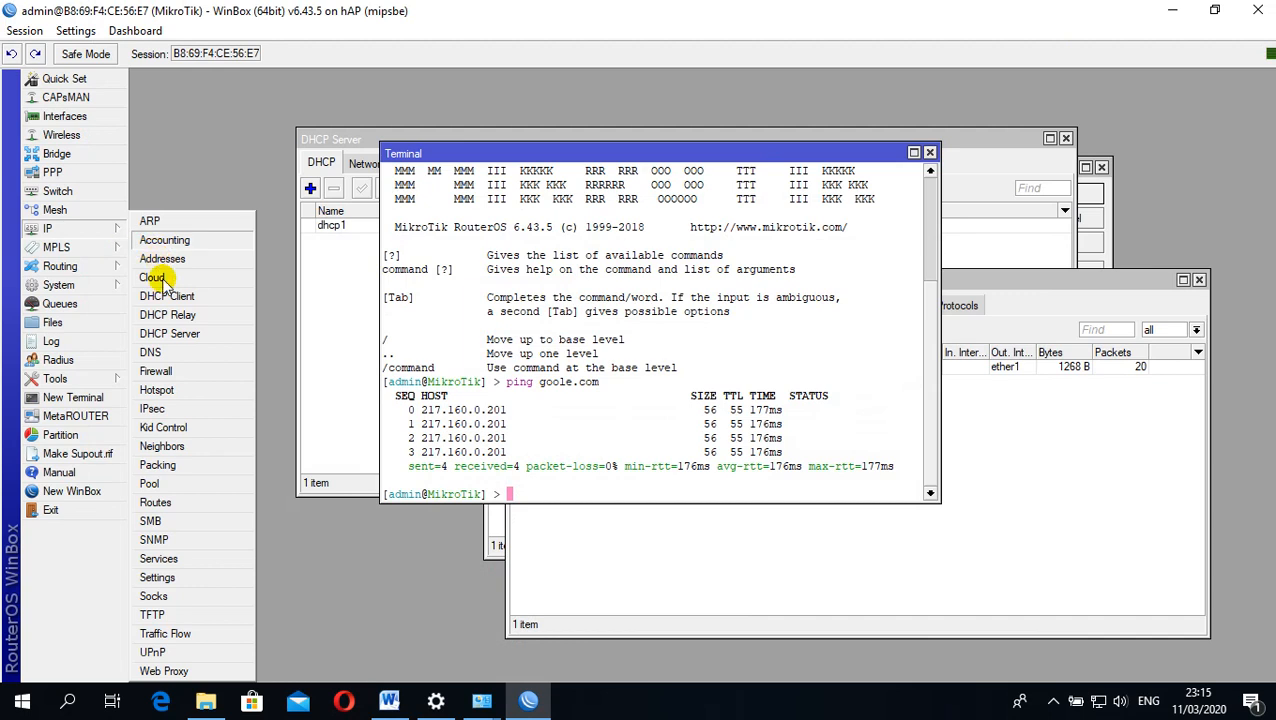
{"action": "left_click", "coordinate": [165, 671]}
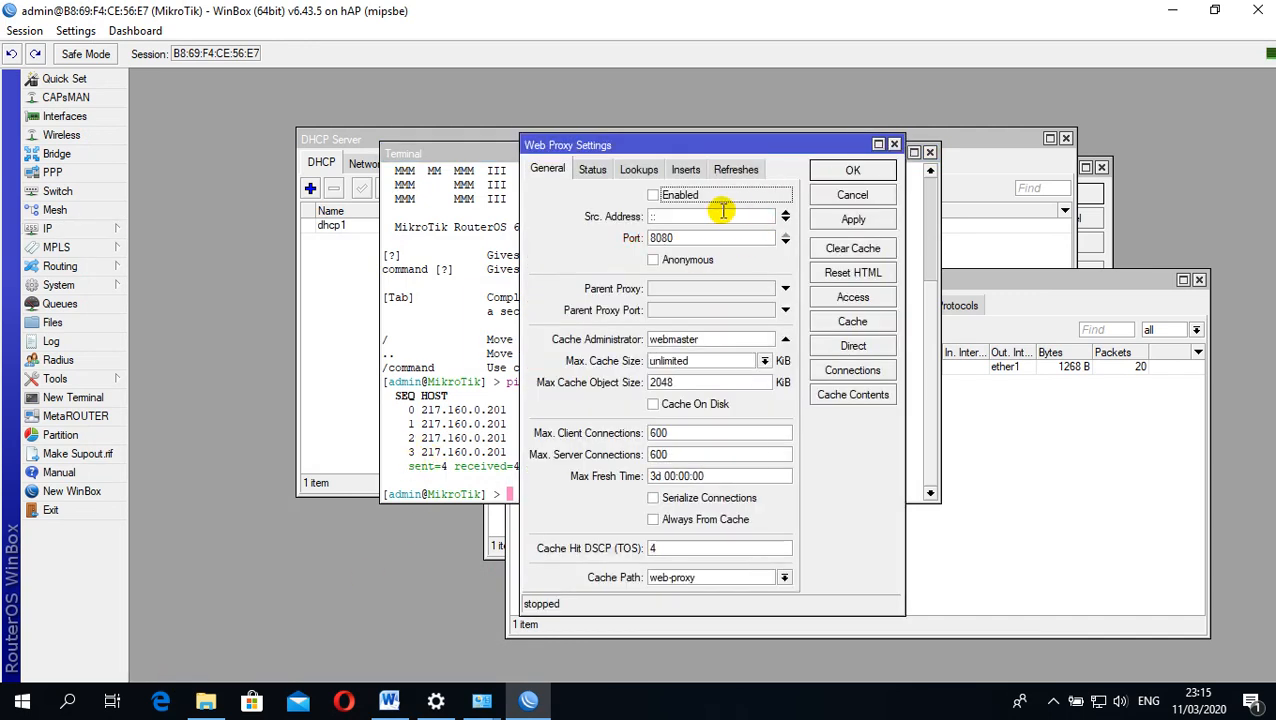
{"action": "left_click", "coordinate": [654, 196]}
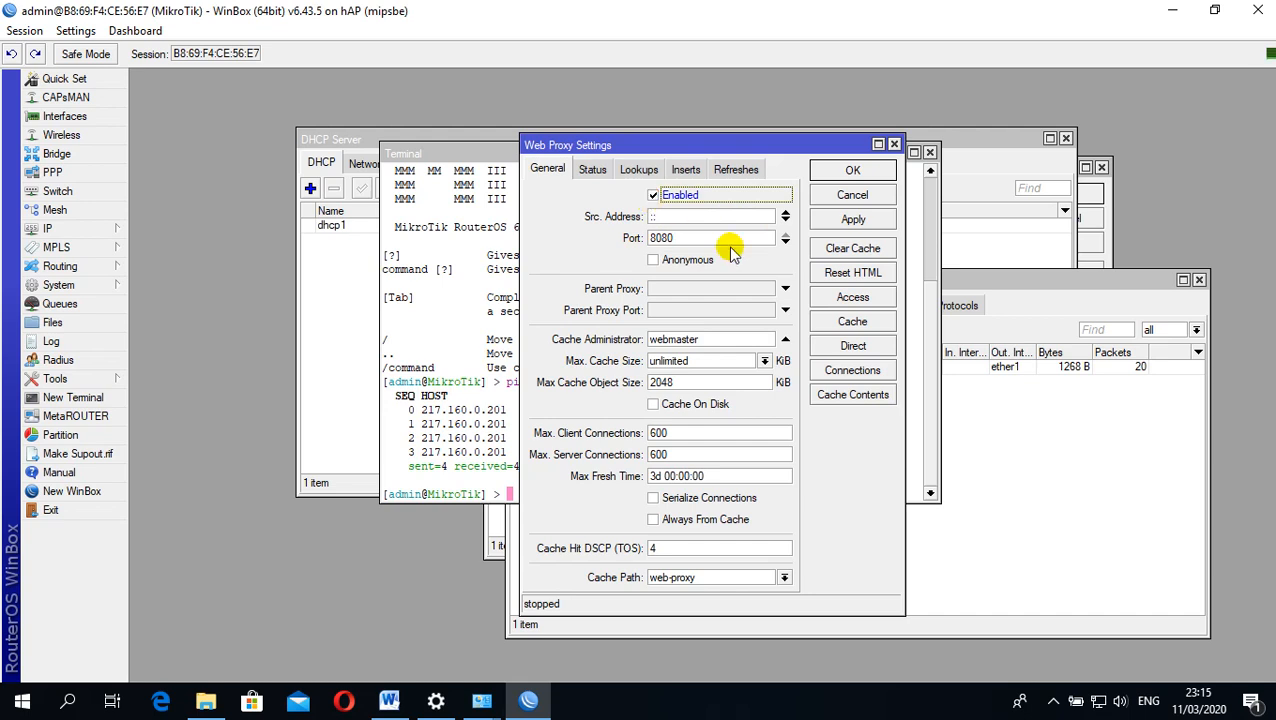
{"action": "left_click", "coordinate": [653, 260]}
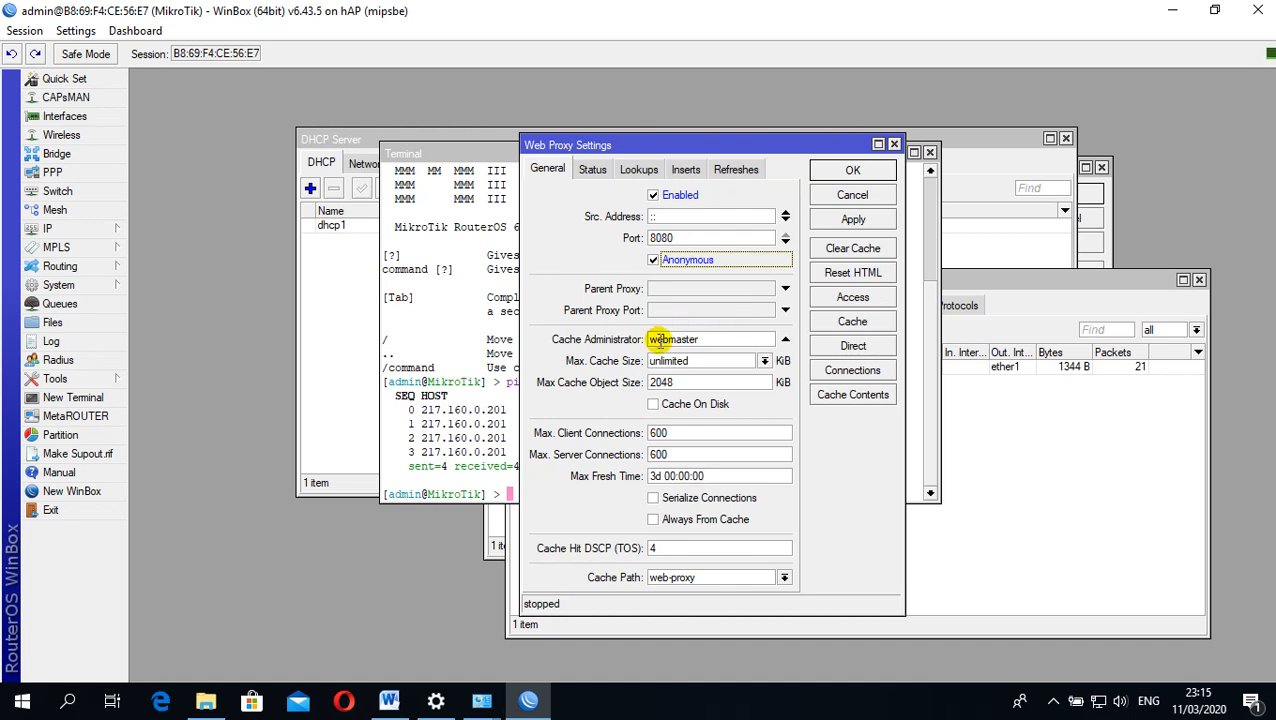
Replace the cache administrator with the e-mail address copied from the Word task sheet and save the web proxy settings
{"action": "left_click_drag", "start_coordinate": [716, 339], "coordinate": [603, 340]}
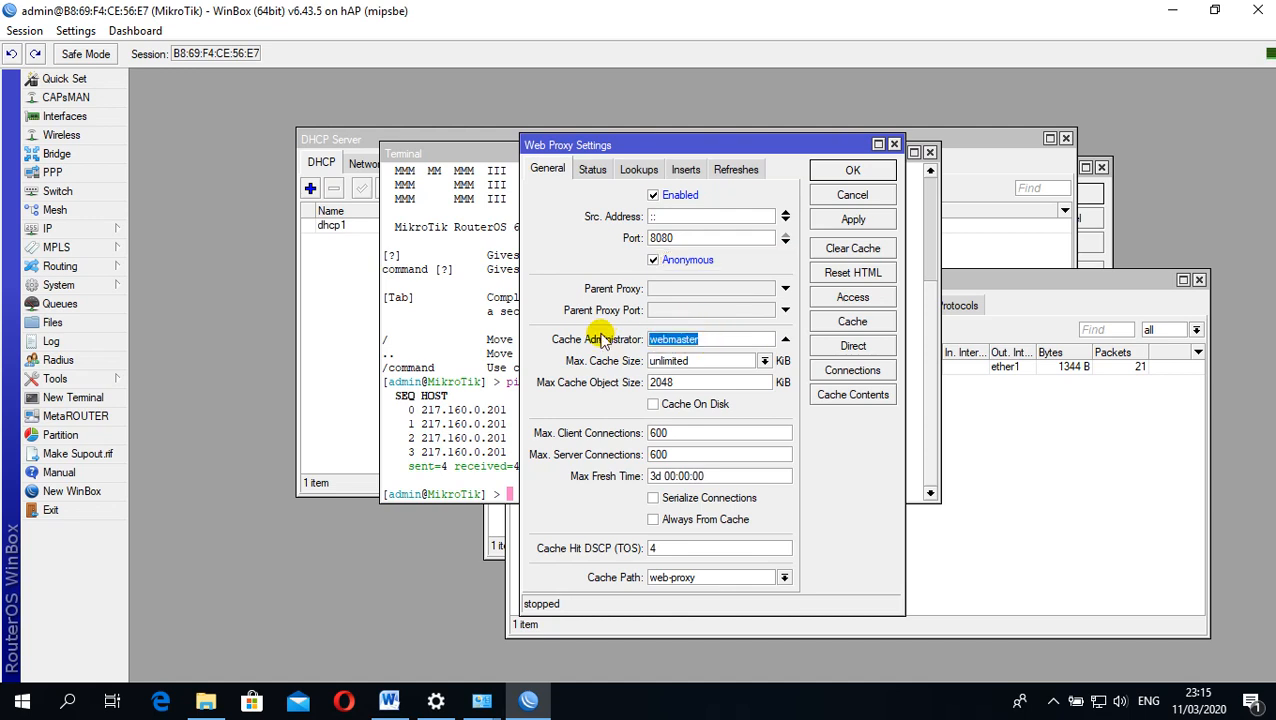
{"action": "key", "text": "BackSpace"}
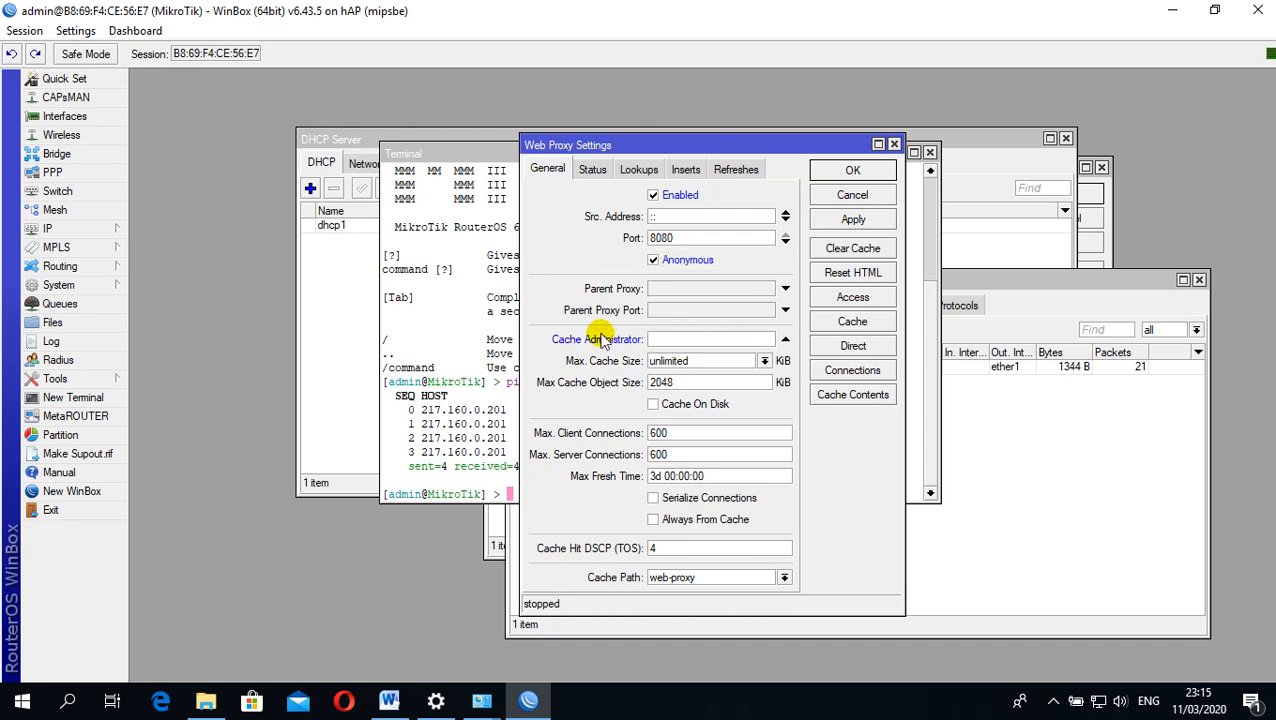
{"action": "left_click", "coordinate": [387, 699]}
{"action": "left_click_drag", "start_coordinate": [653, 199], "coordinate": [809, 193]}
{"action": "key", "text": "ctrl+c"}
{"action": "left_click", "coordinate": [814, 199]}
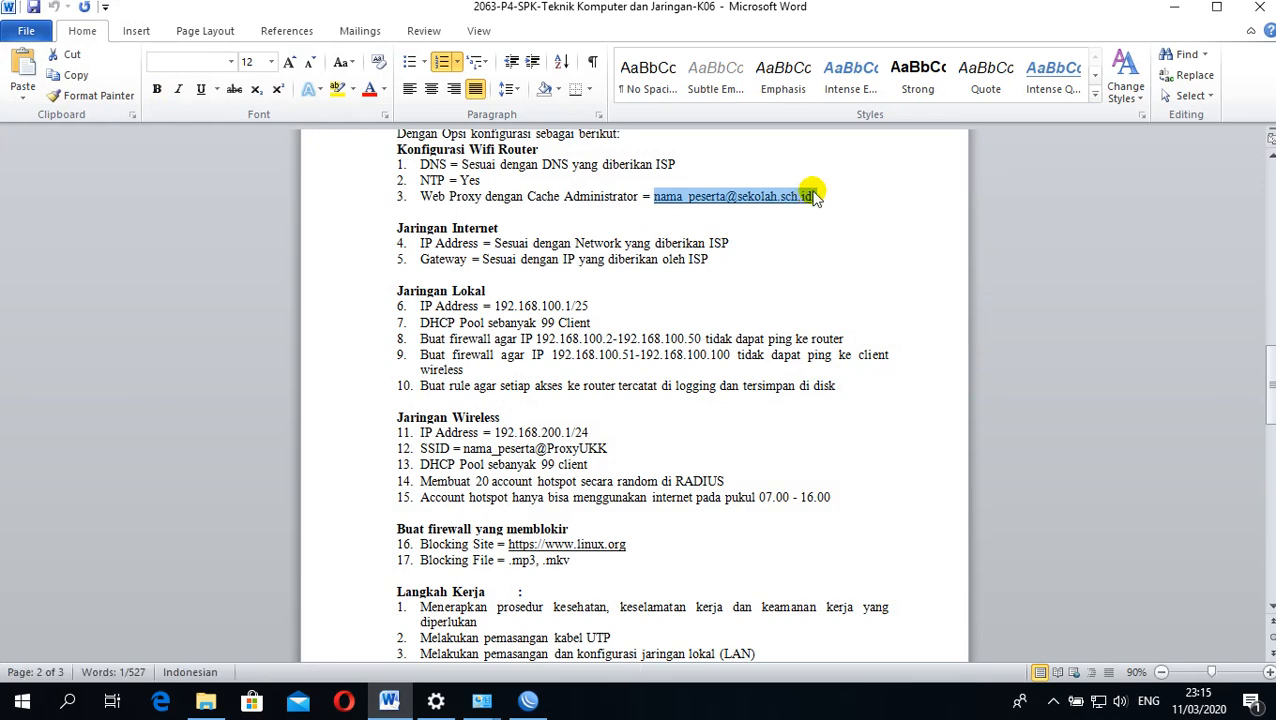
{"action": "left_click", "coordinate": [1172, 7]}
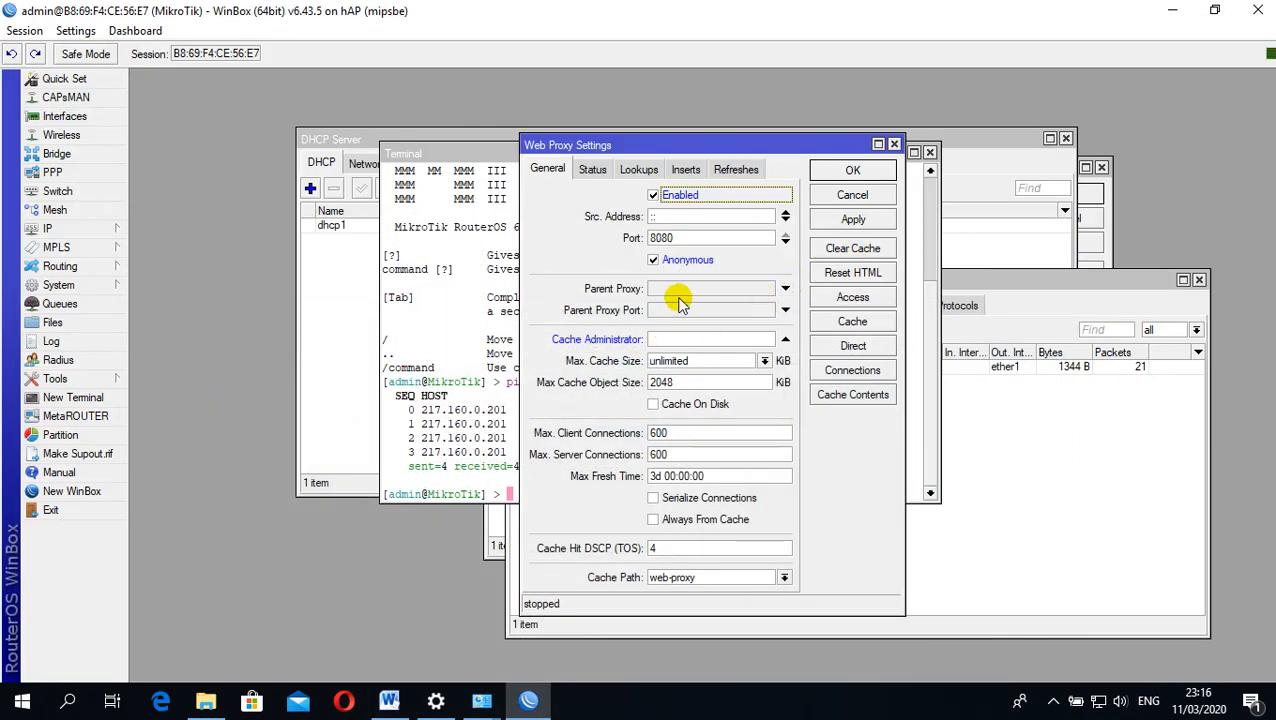
{"action": "left_click", "coordinate": [674, 340]}
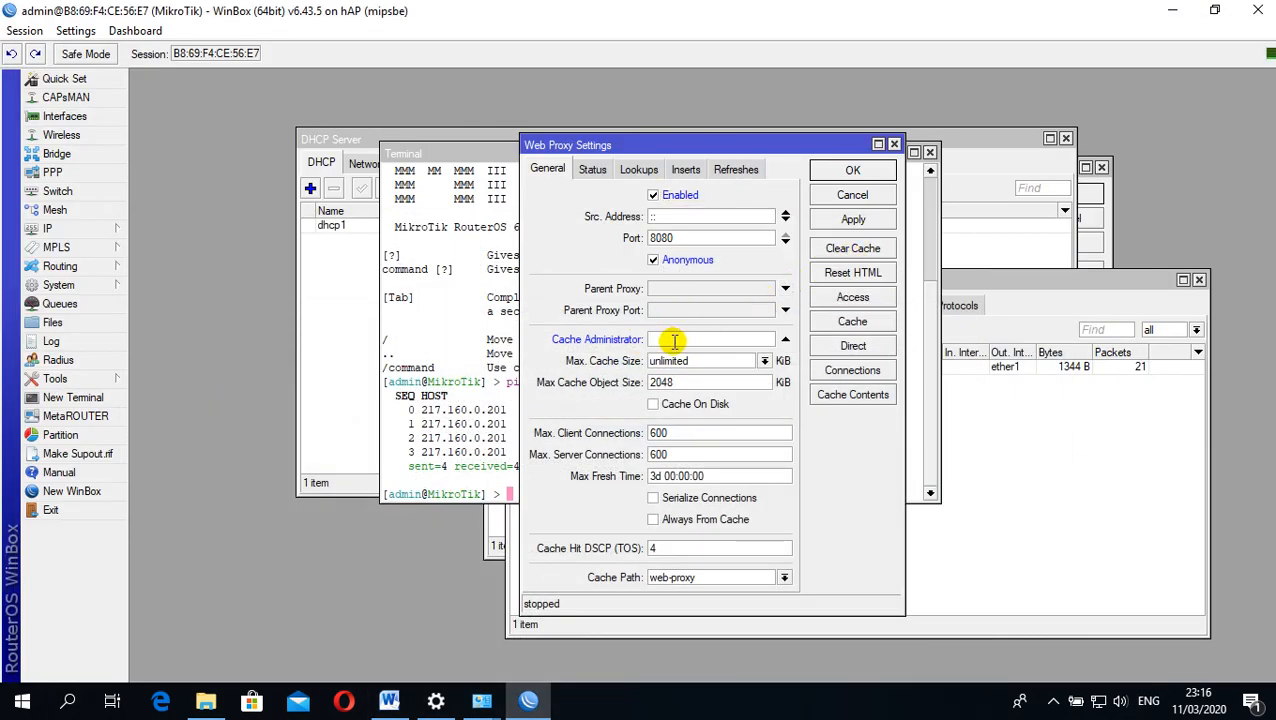
{"action": "key", "text": "ctrl+v"}
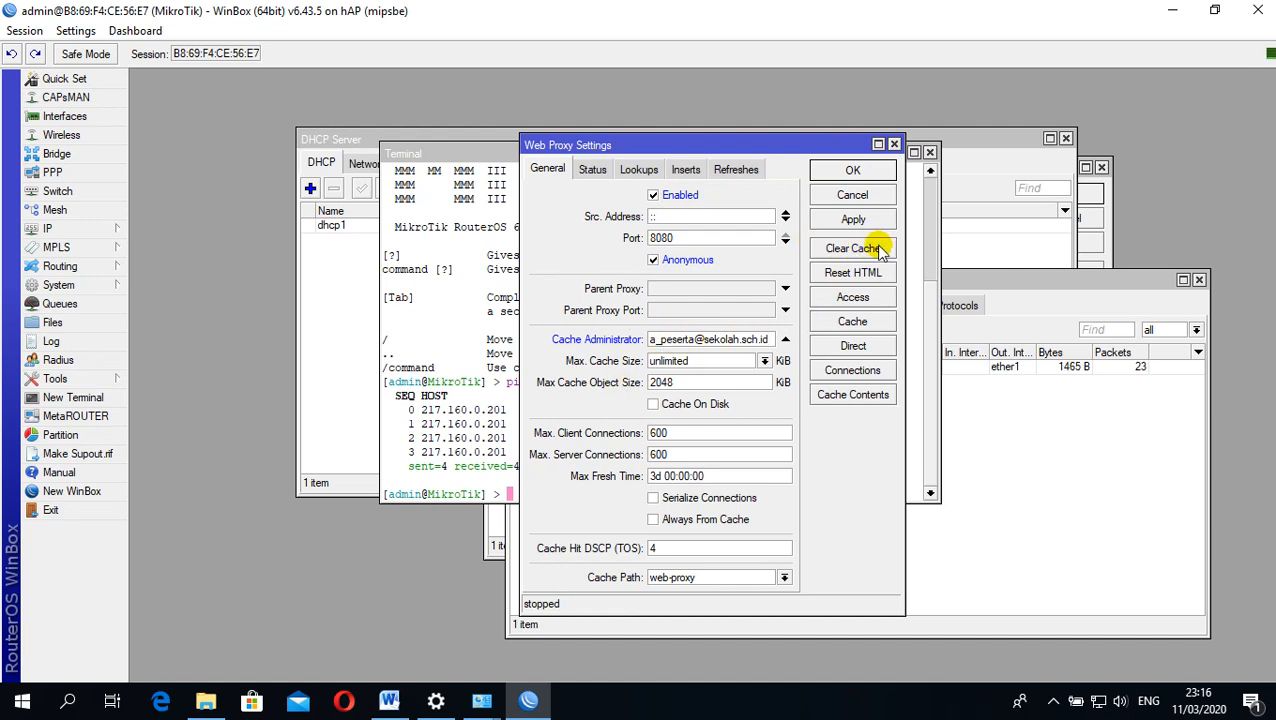
{"action": "left_click", "coordinate": [852, 170]}
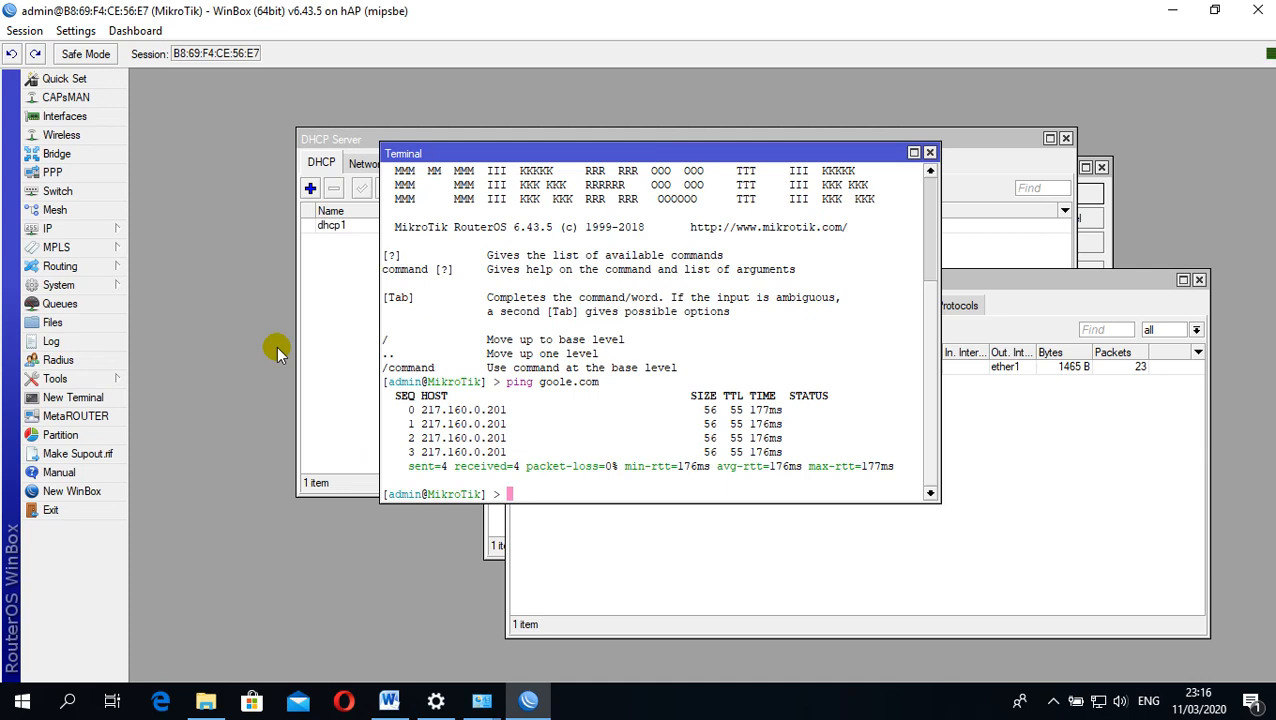
Reopen the web proxy settings to check the proxy's running status, and close them
{"action": "left_click", "coordinate": [86, 288]}
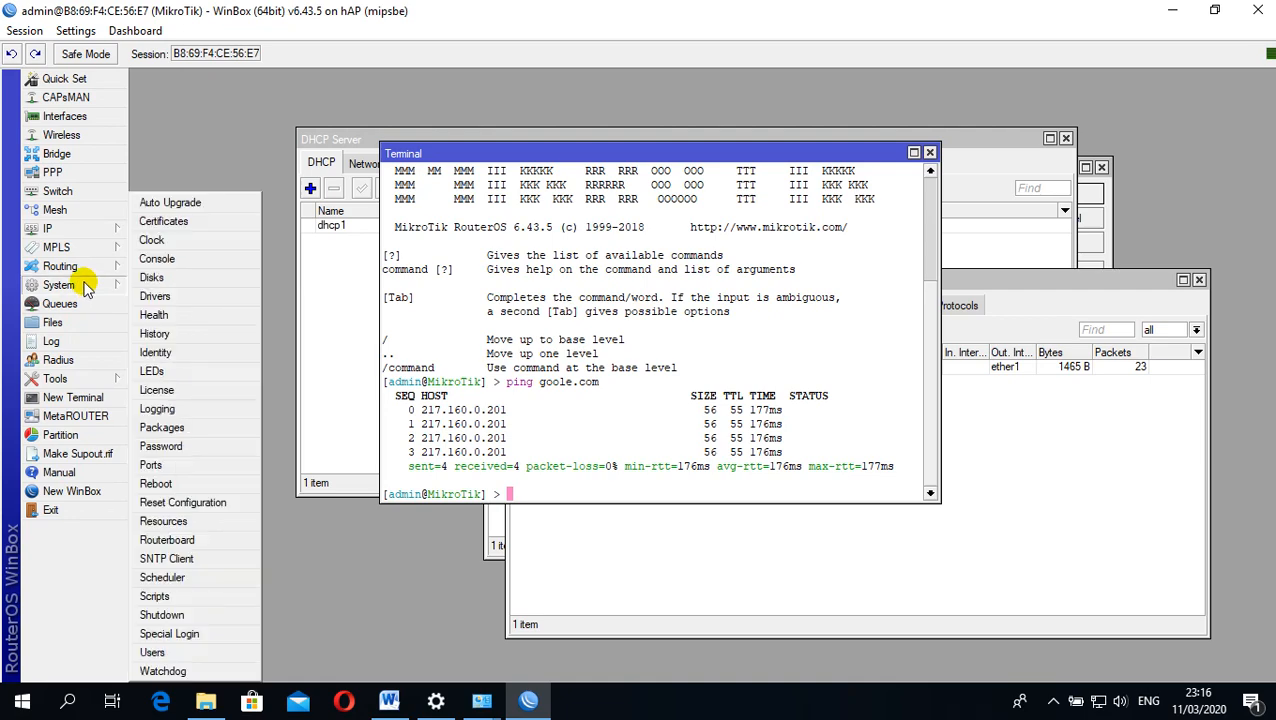
{"action": "left_click", "coordinate": [60, 228]}
{"action": "left_click", "coordinate": [165, 671]}
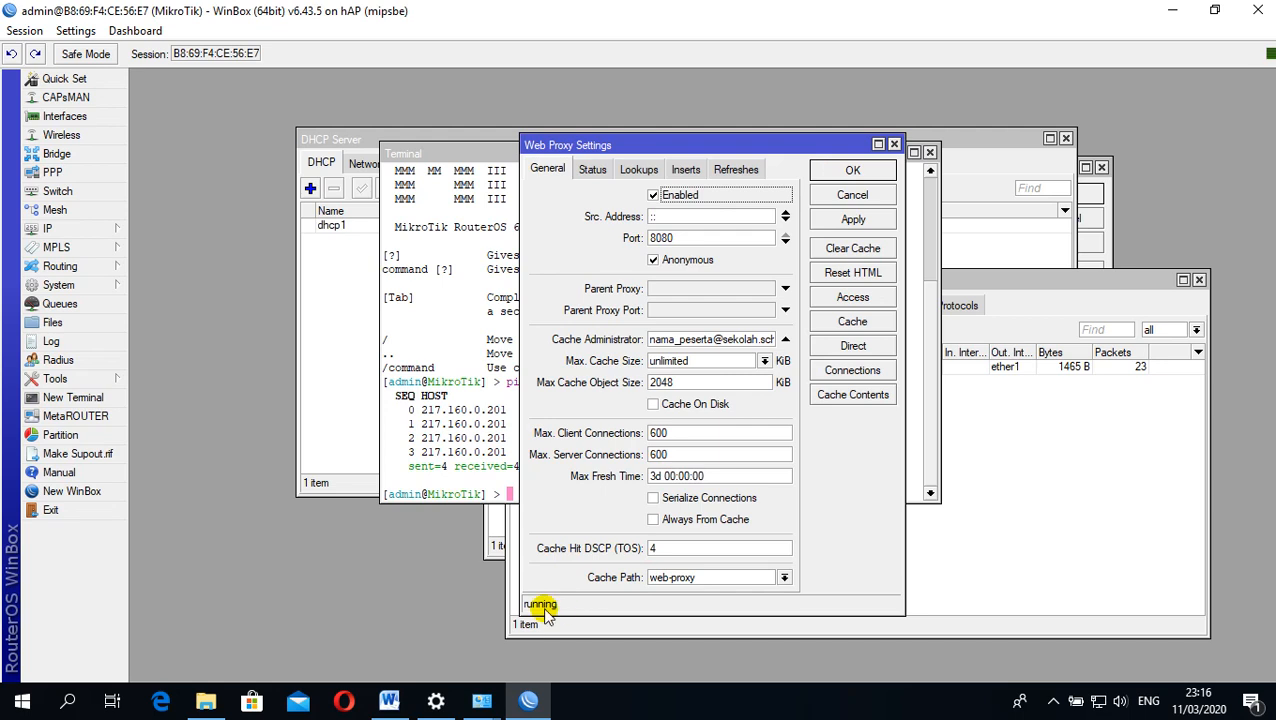
{"action": "left_click", "coordinate": [894, 144]}
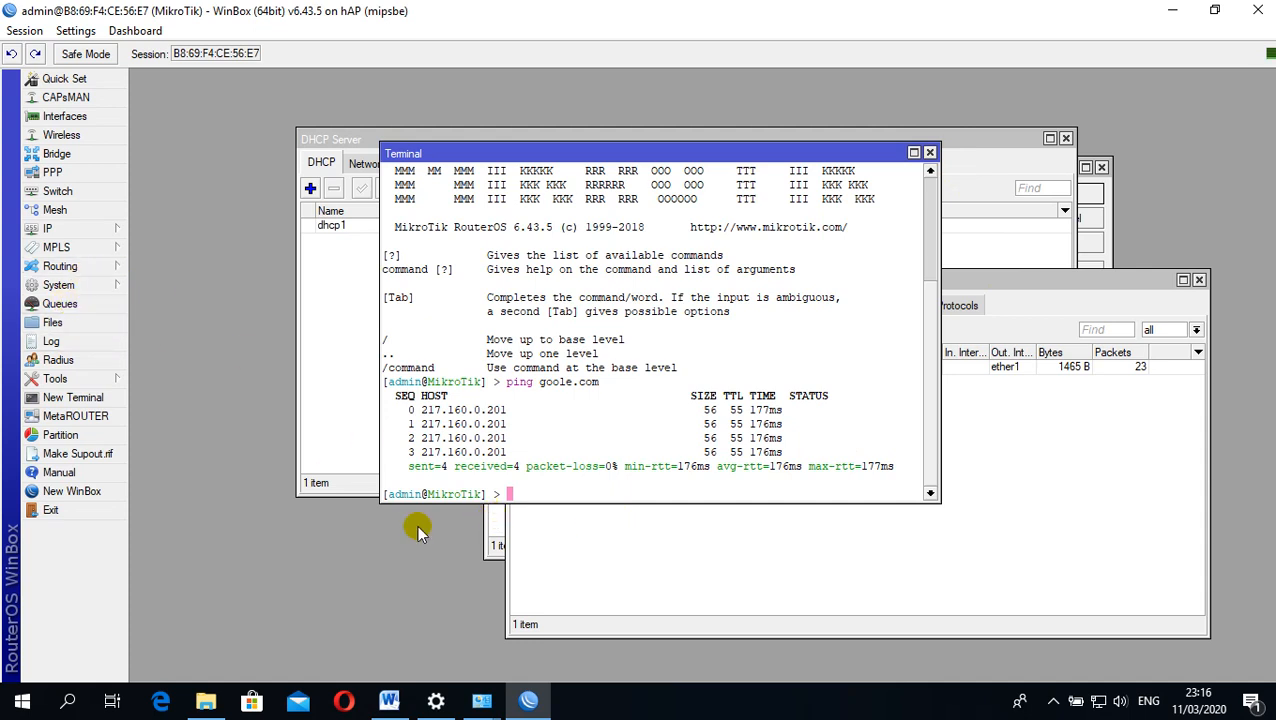
Open the Hotspot server list and move its window clear of the Terminal text
{"action": "left_click", "coordinate": [56, 231]}
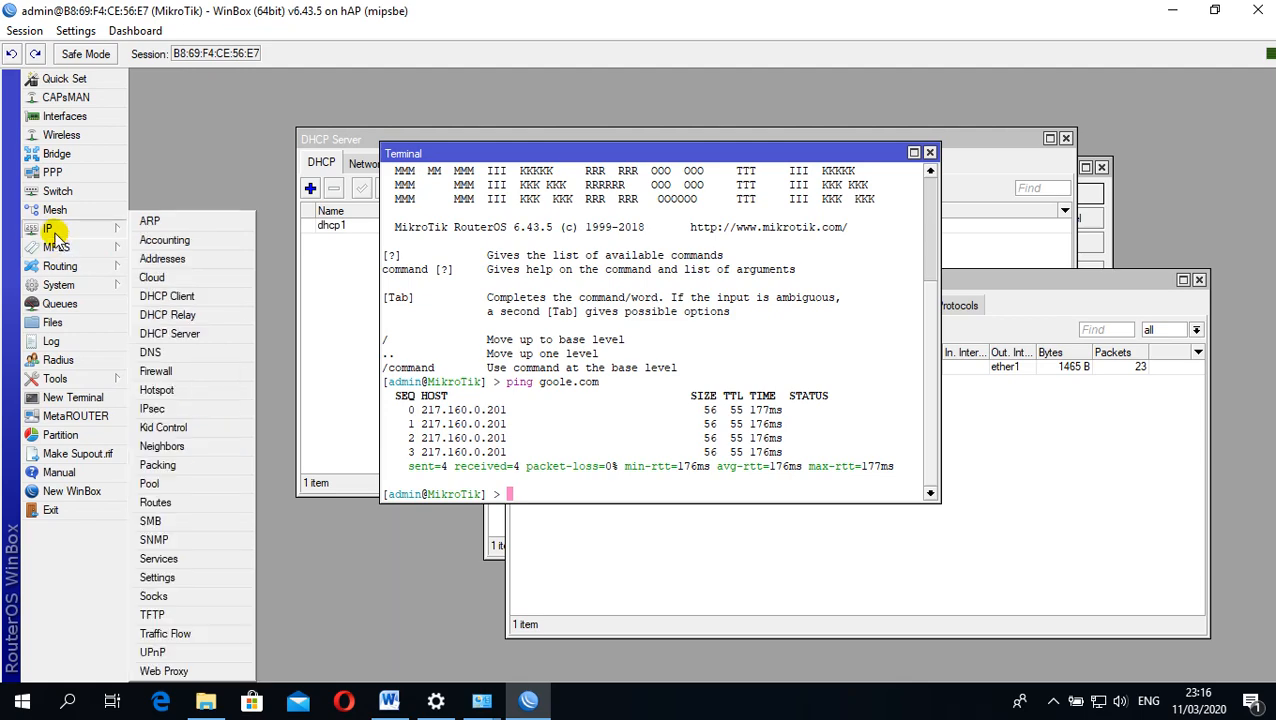
{"action": "left_click", "coordinate": [165, 391]}
{"action": "left_click_drag", "start_coordinate": [631, 198], "coordinate": [752, 150]}
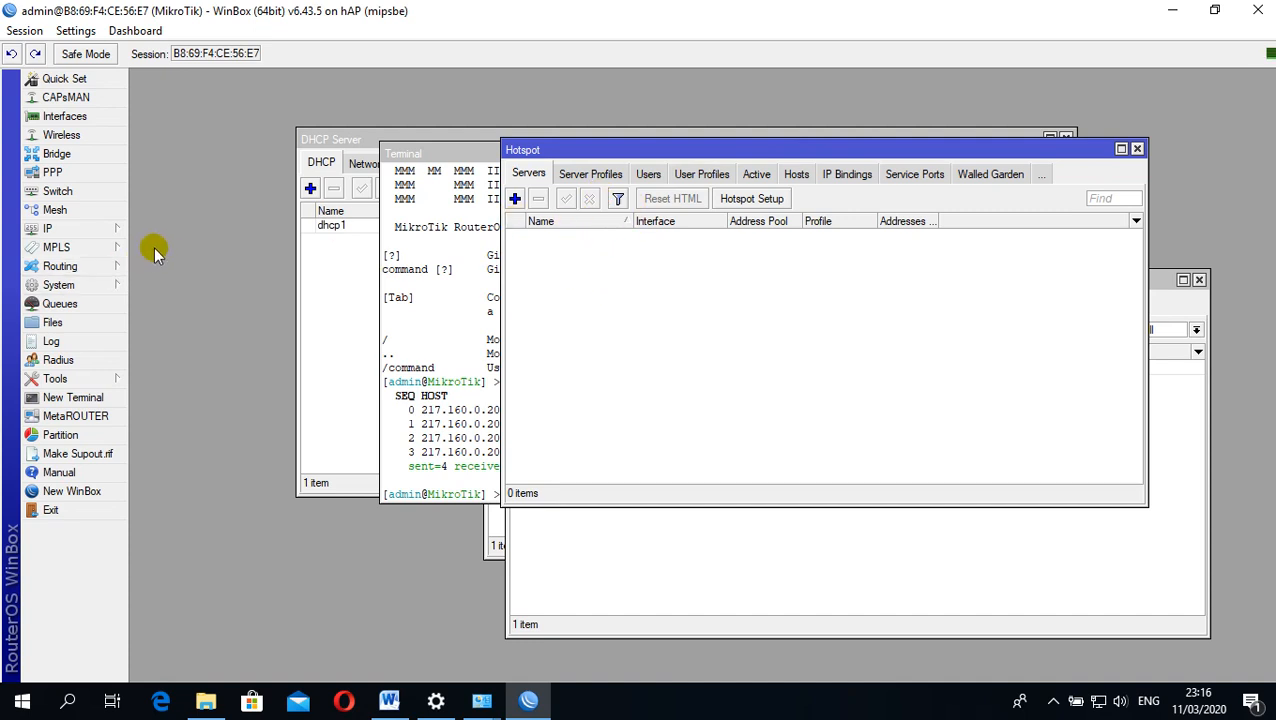
Add the wireless IP address 192.168.200.1/24, copied from the Word task sheet, on interface wlan1 and save it
{"action": "left_click", "coordinate": [86, 230]}
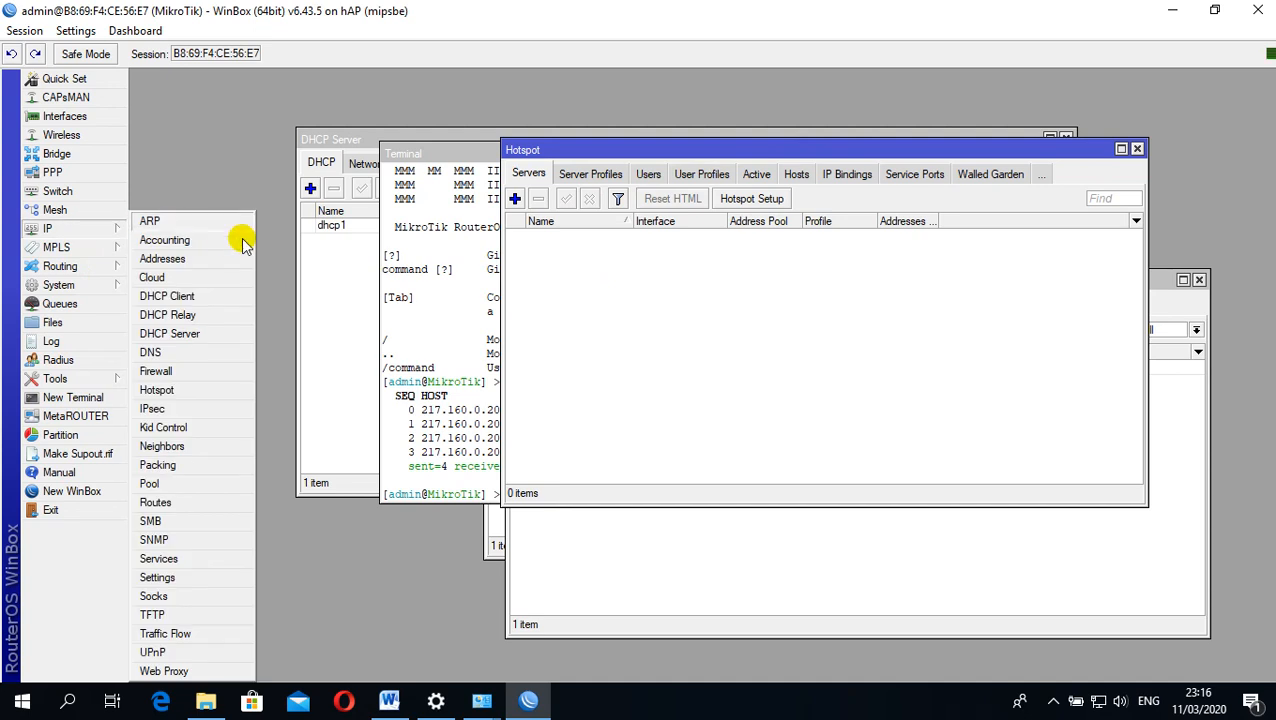
{"action": "left_click", "coordinate": [162, 259]}
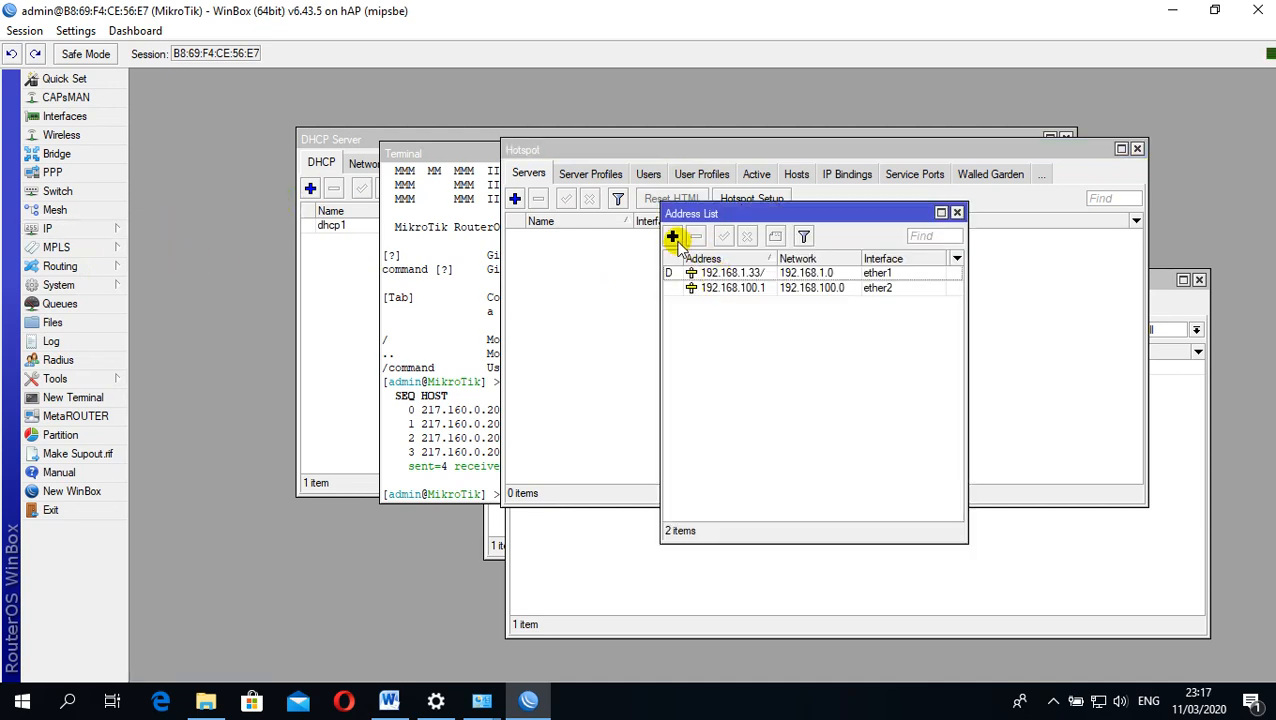
{"action": "left_click", "coordinate": [672, 237]}
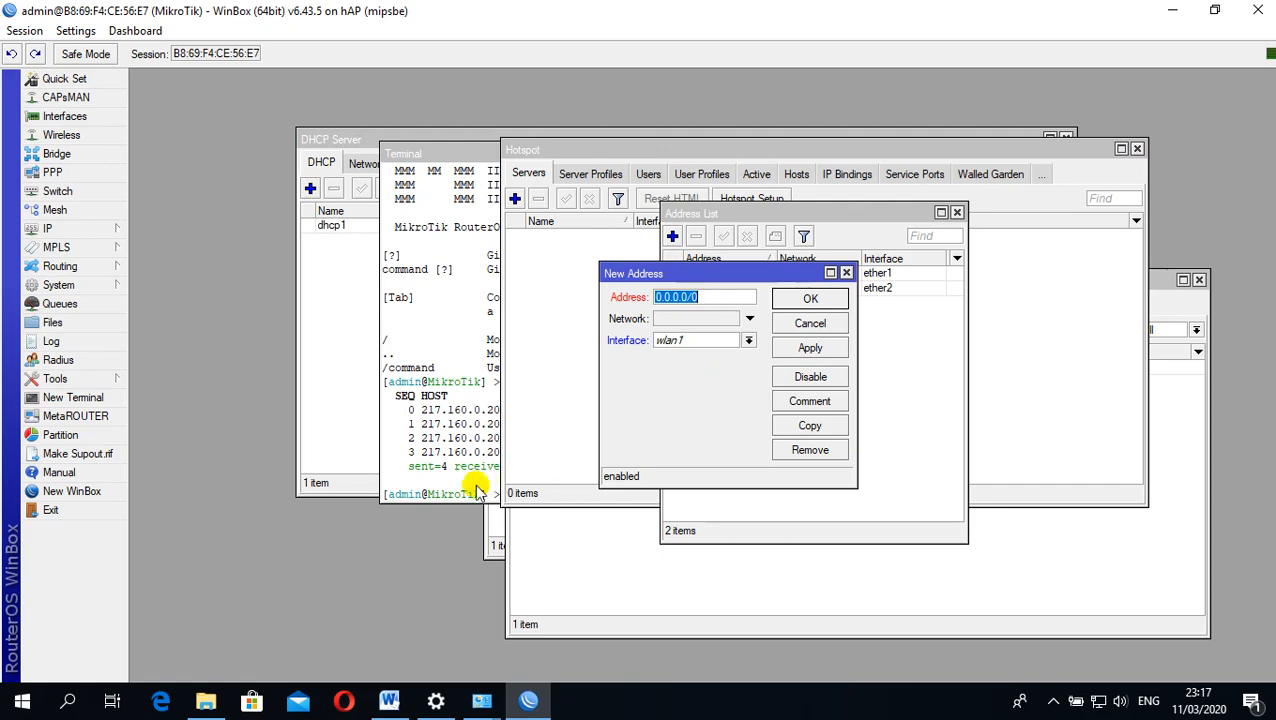
{"action": "left_click", "coordinate": [389, 700]}
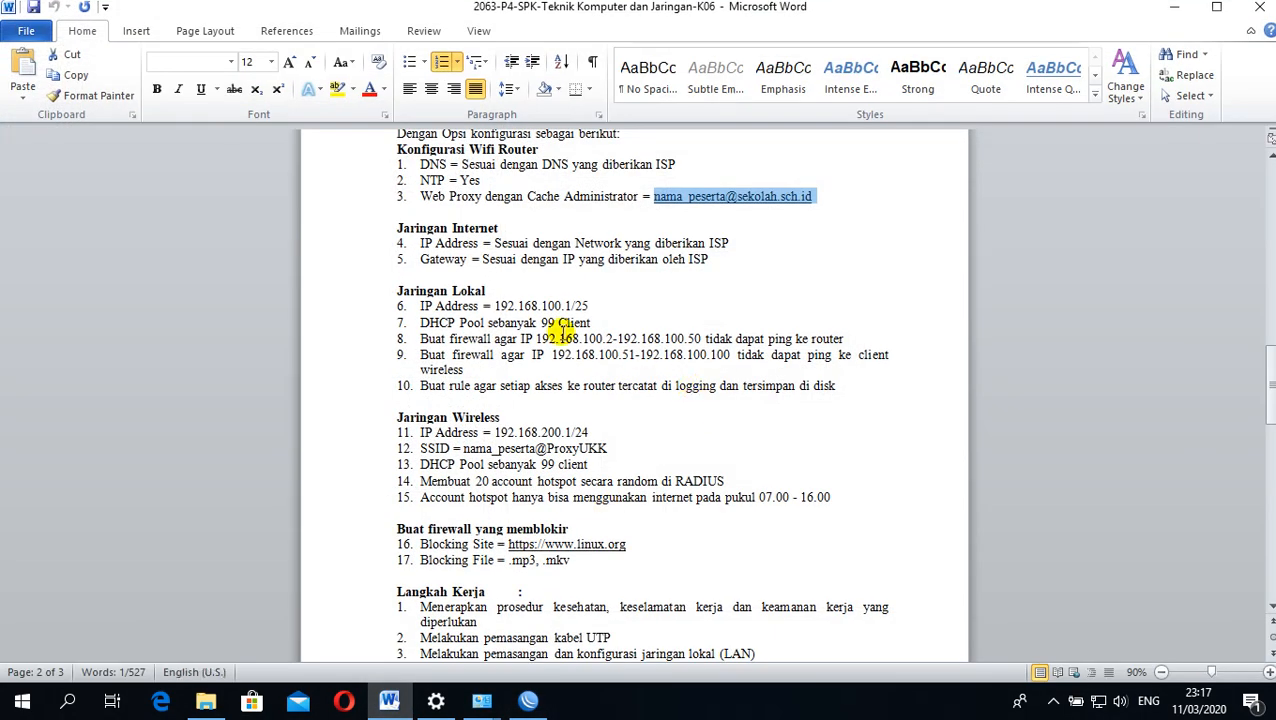
{"action": "left_click_drag", "start_coordinate": [494, 433], "coordinate": [590, 428]}
{"action": "key", "text": "ctrl+c"}
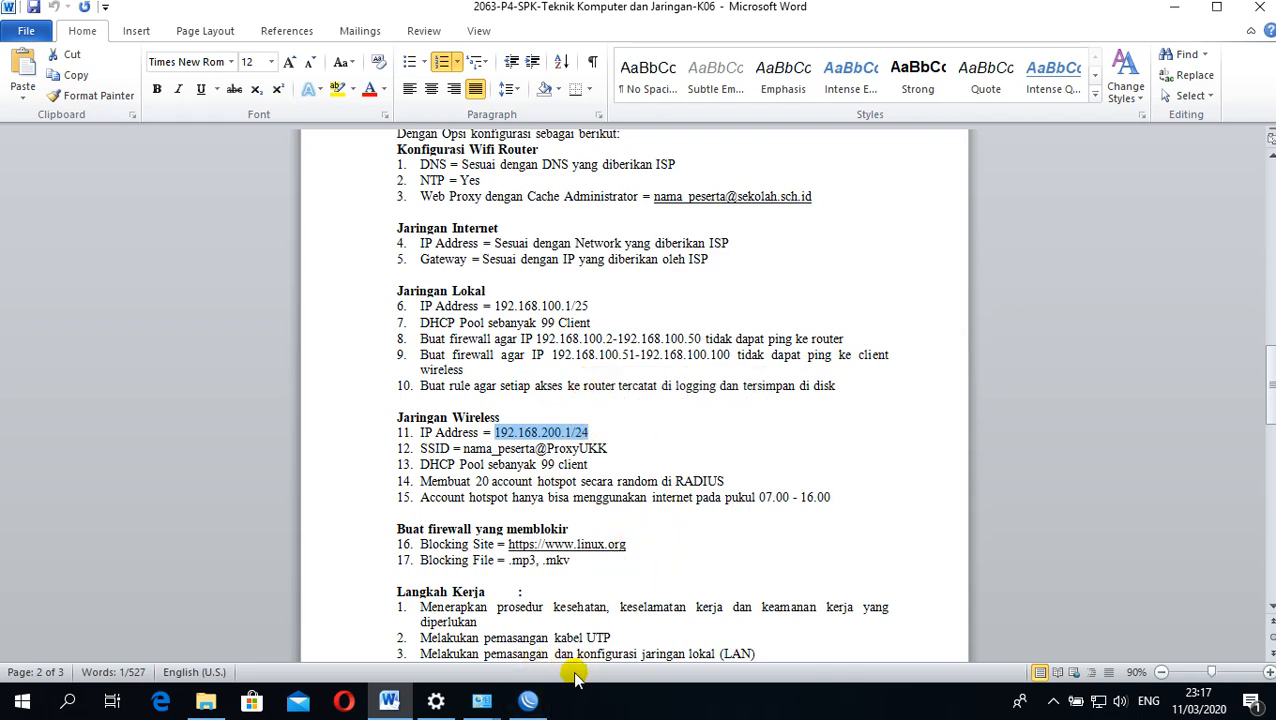
{"action": "left_click", "coordinate": [529, 703]}
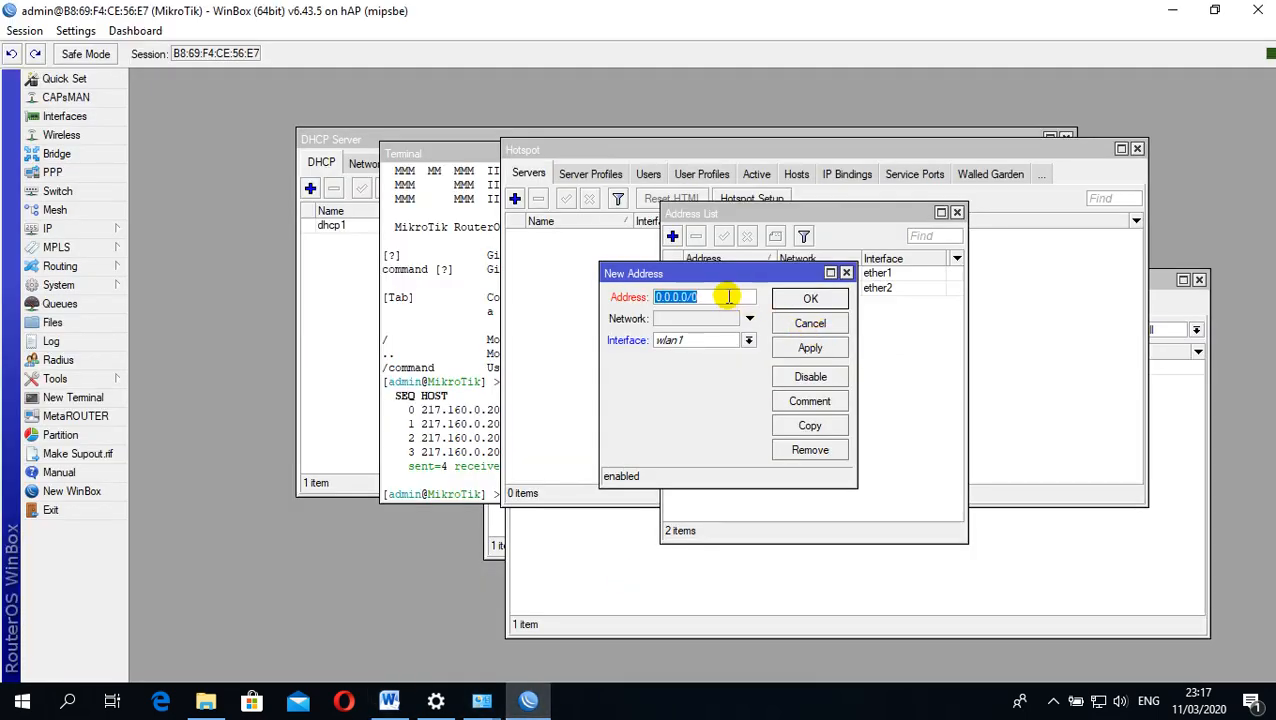
{"action": "key", "text": "ctrl+v"}
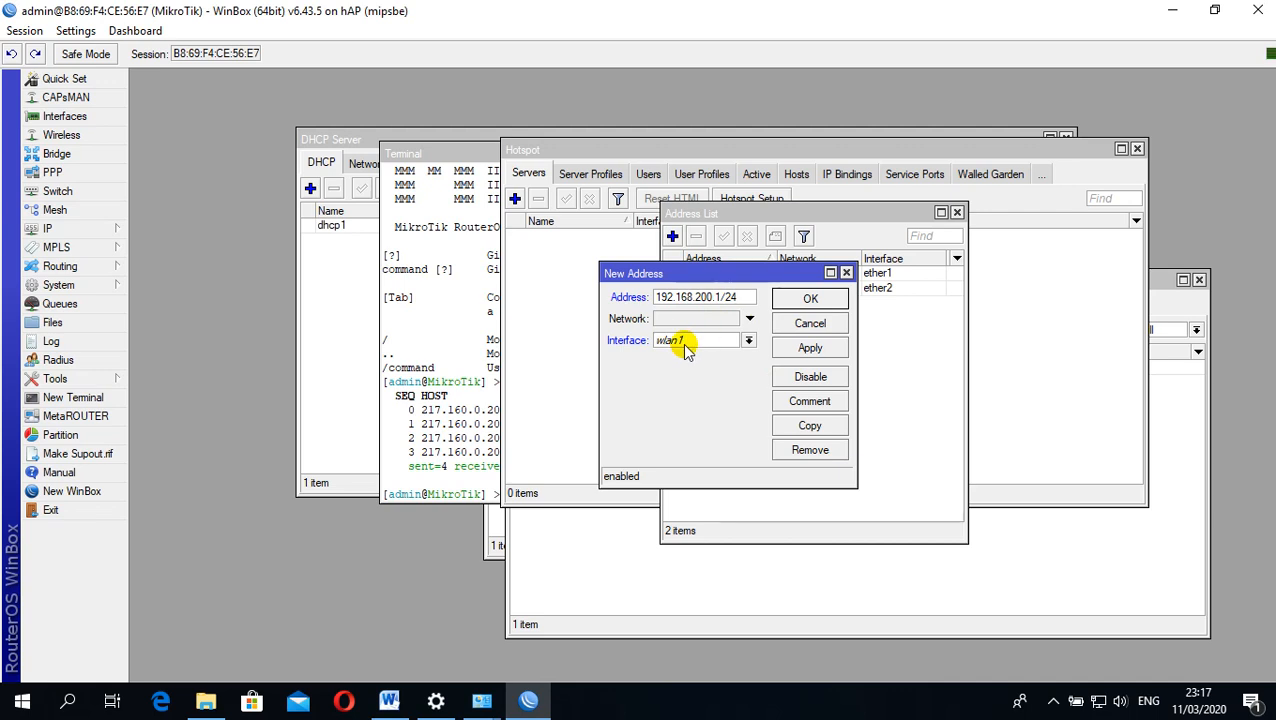
{"action": "left_click", "coordinate": [808, 350]}
{"action": "left_click", "coordinate": [808, 298]}
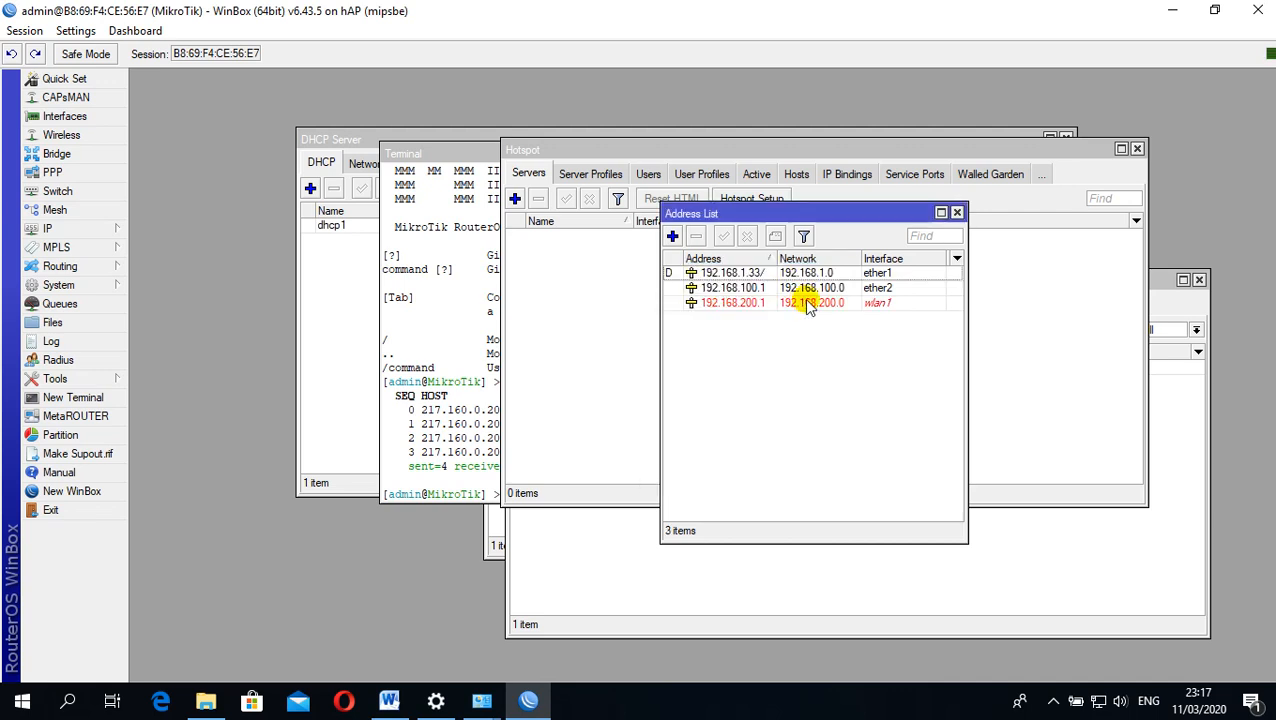
Enable the wlan1 wireless interface used by the new address and close the wireless interface list
{"action": "left_click", "coordinate": [770, 304]}
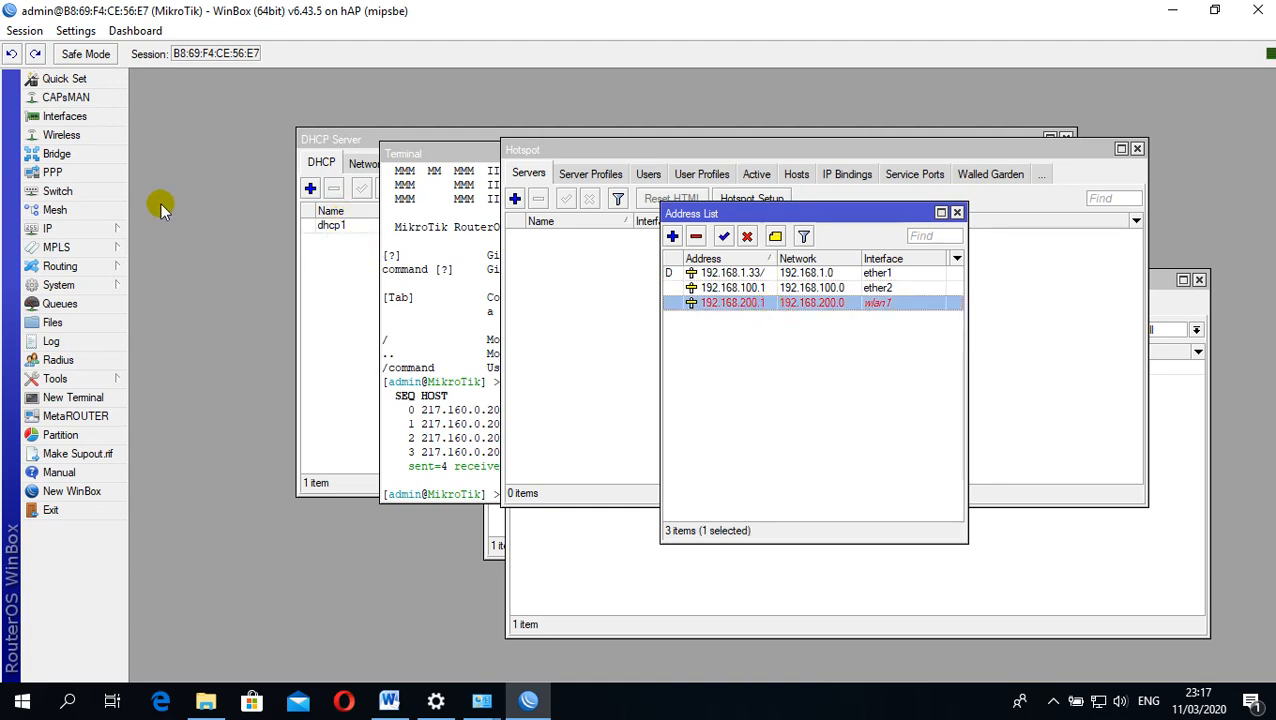
{"action": "left_click", "coordinate": [96, 232]}
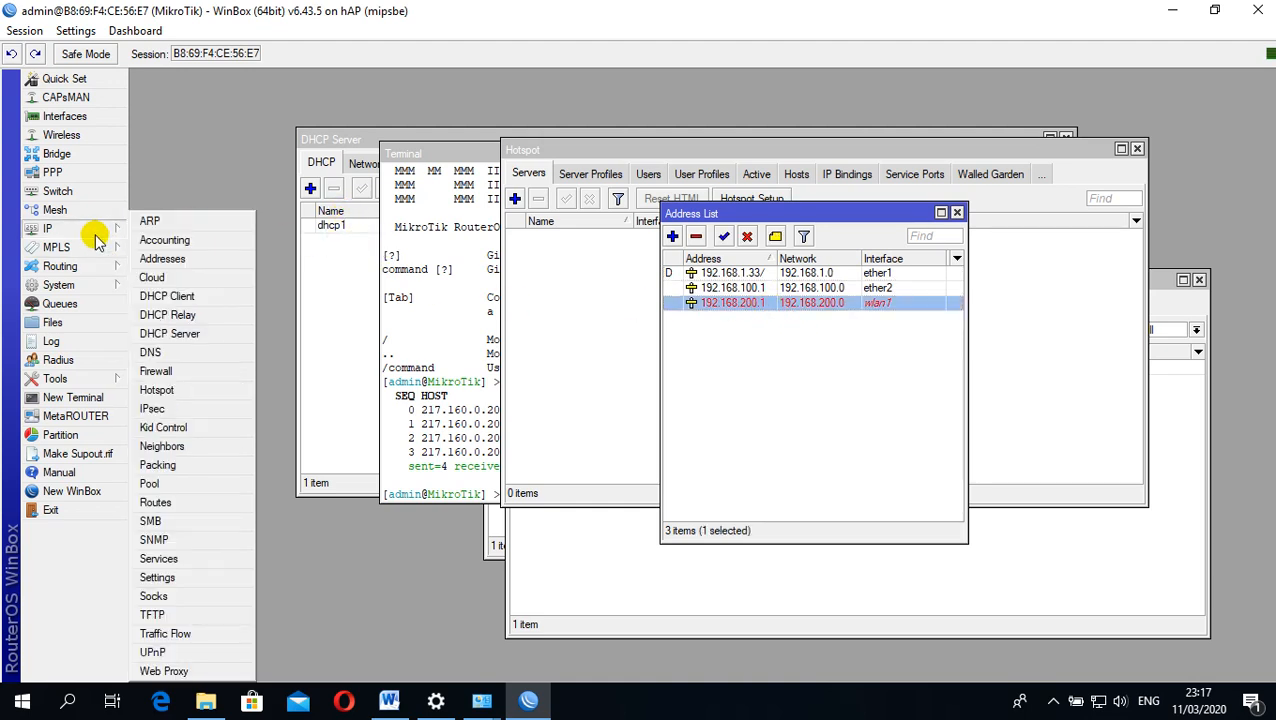
{"action": "left_click", "coordinate": [61, 134]}
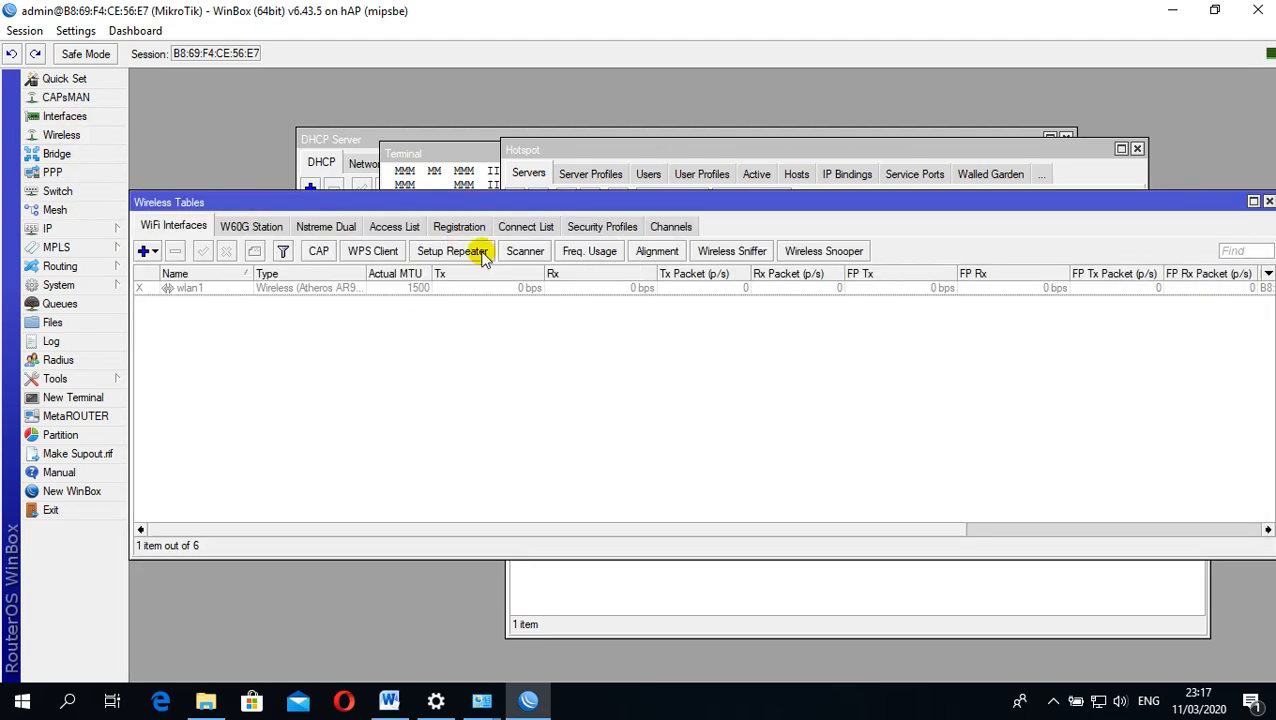
{"action": "left_click", "coordinate": [263, 289]}
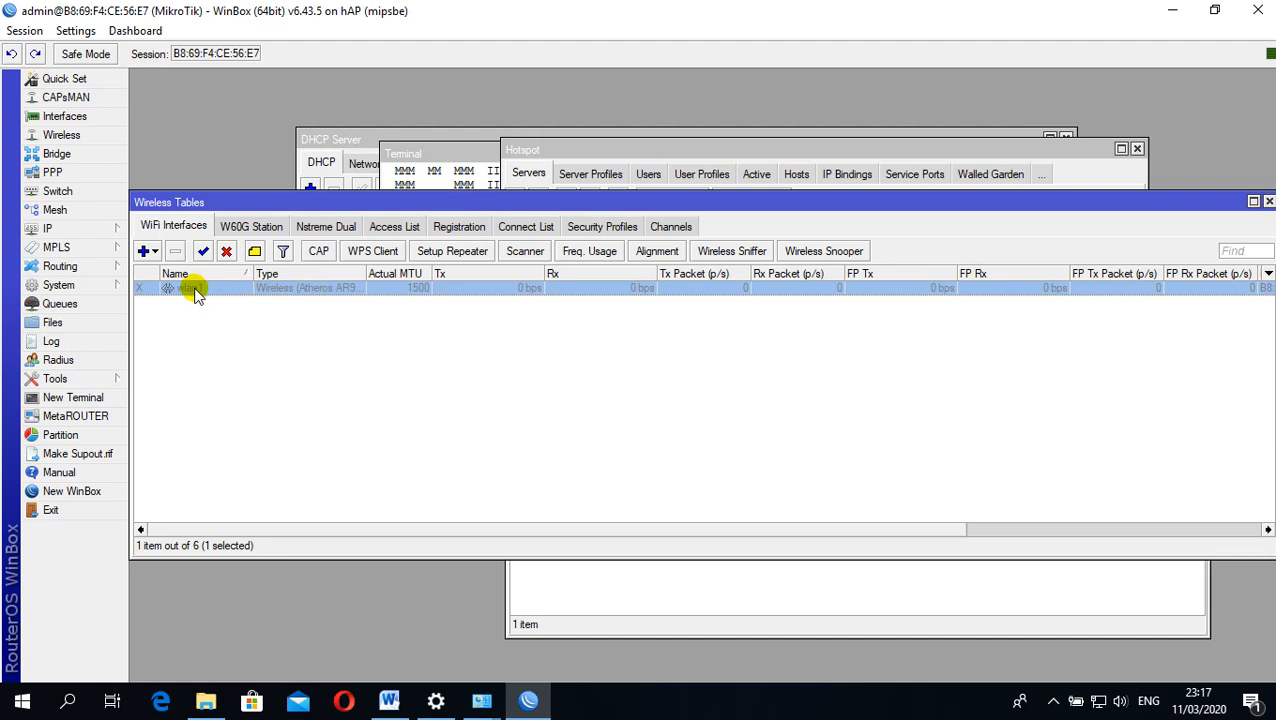
{"action": "left_click", "coordinate": [200, 251]}
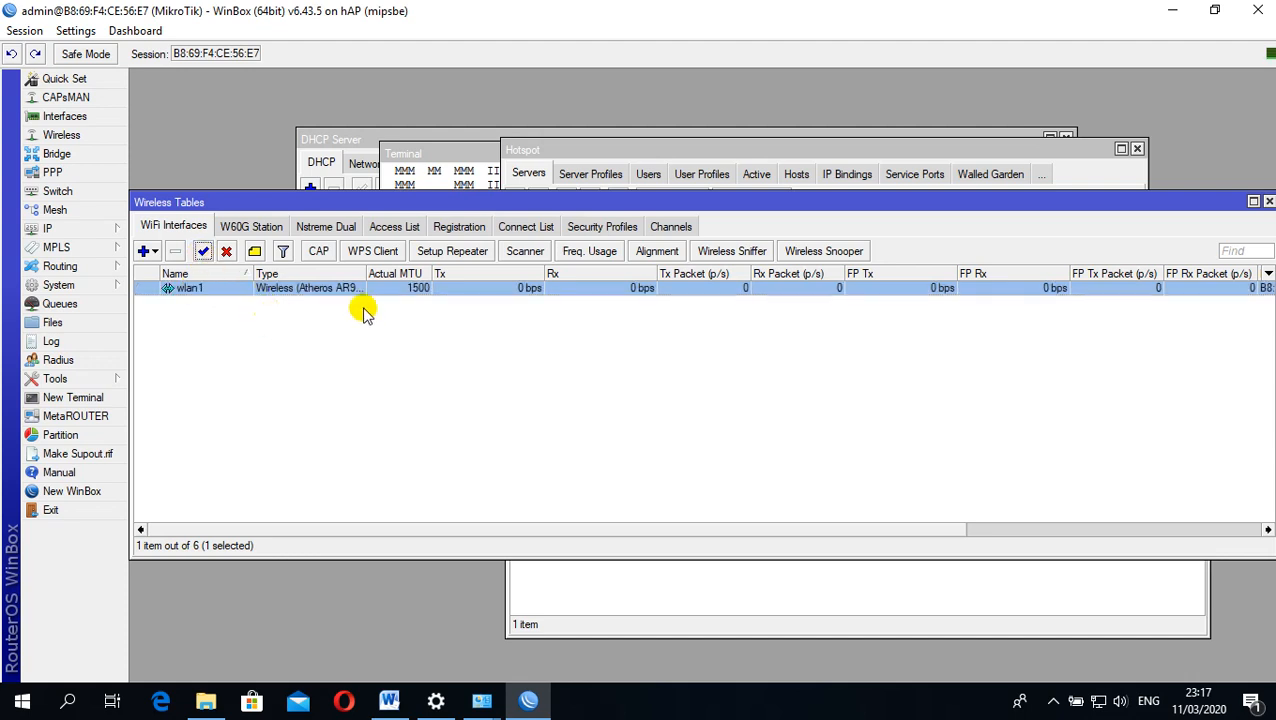
{"action": "left_click_drag", "start_coordinate": [1140, 203], "coordinate": [1080, 245]}
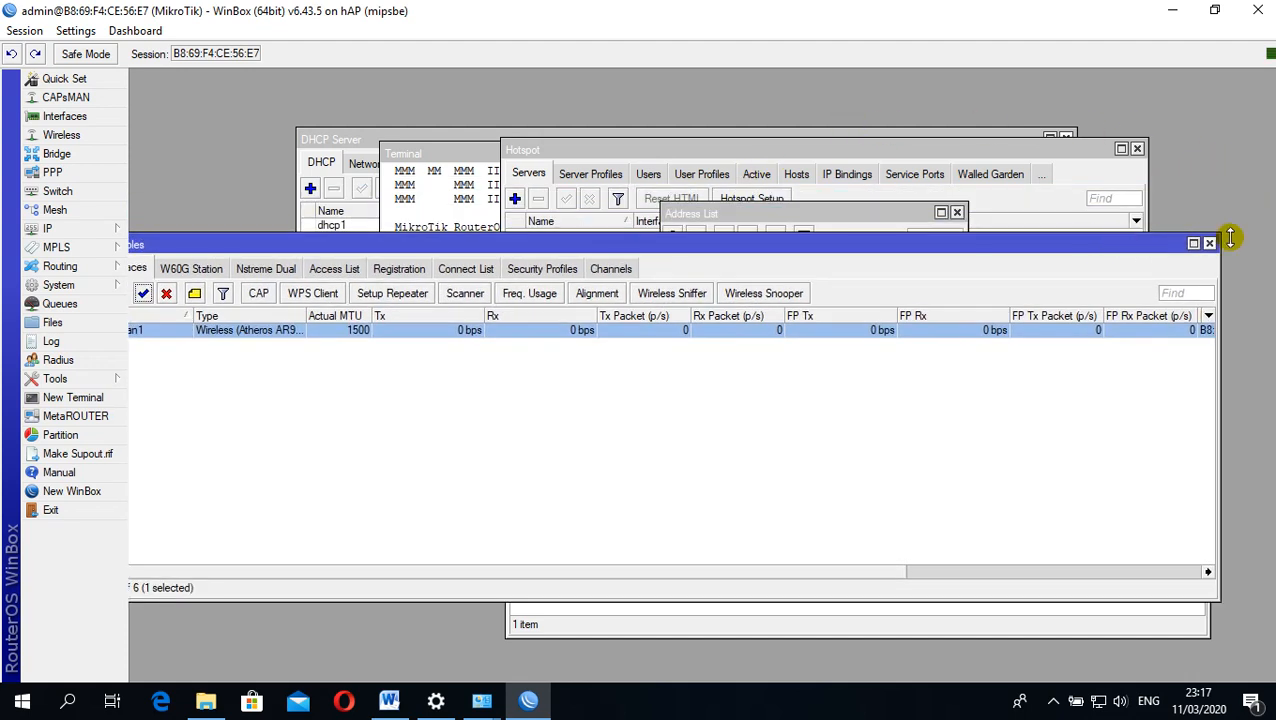
{"action": "left_click", "coordinate": [1209, 243]}
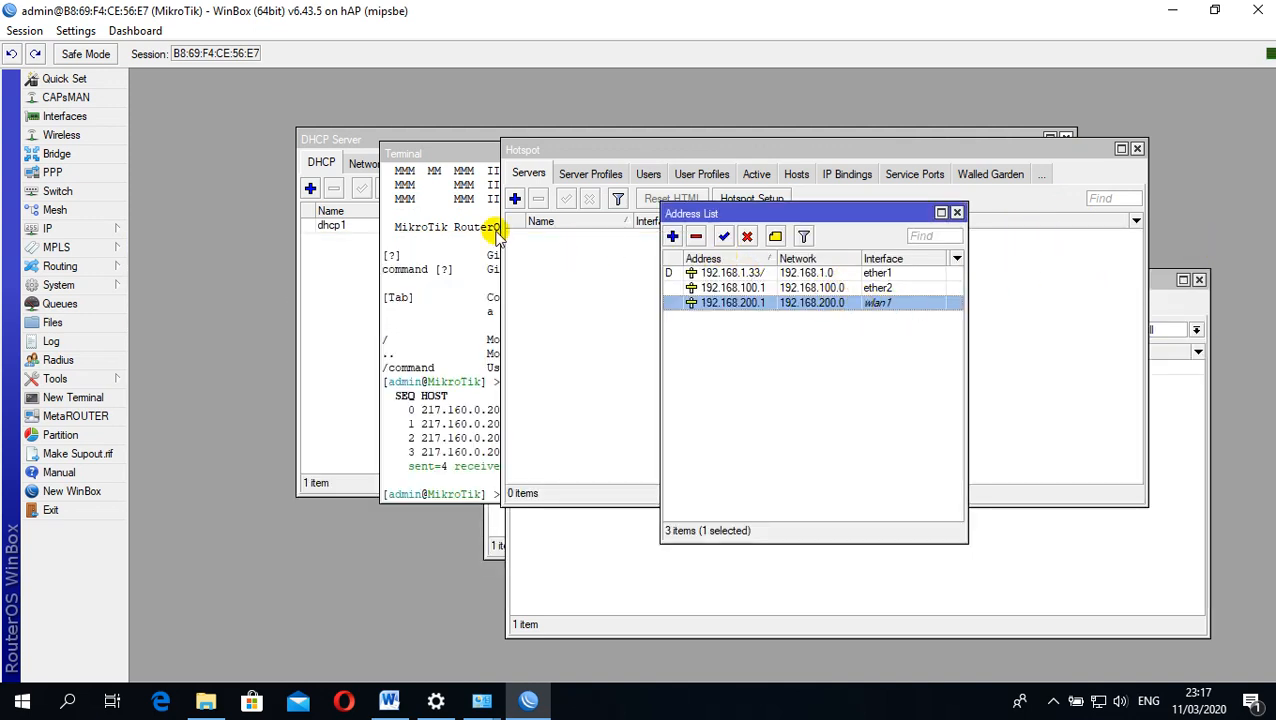
Start Hotspot Setup on interface wlan1, keeping local address 192.168.200.1/24 with the network masqueraded
{"action": "left_click", "coordinate": [62, 238]}
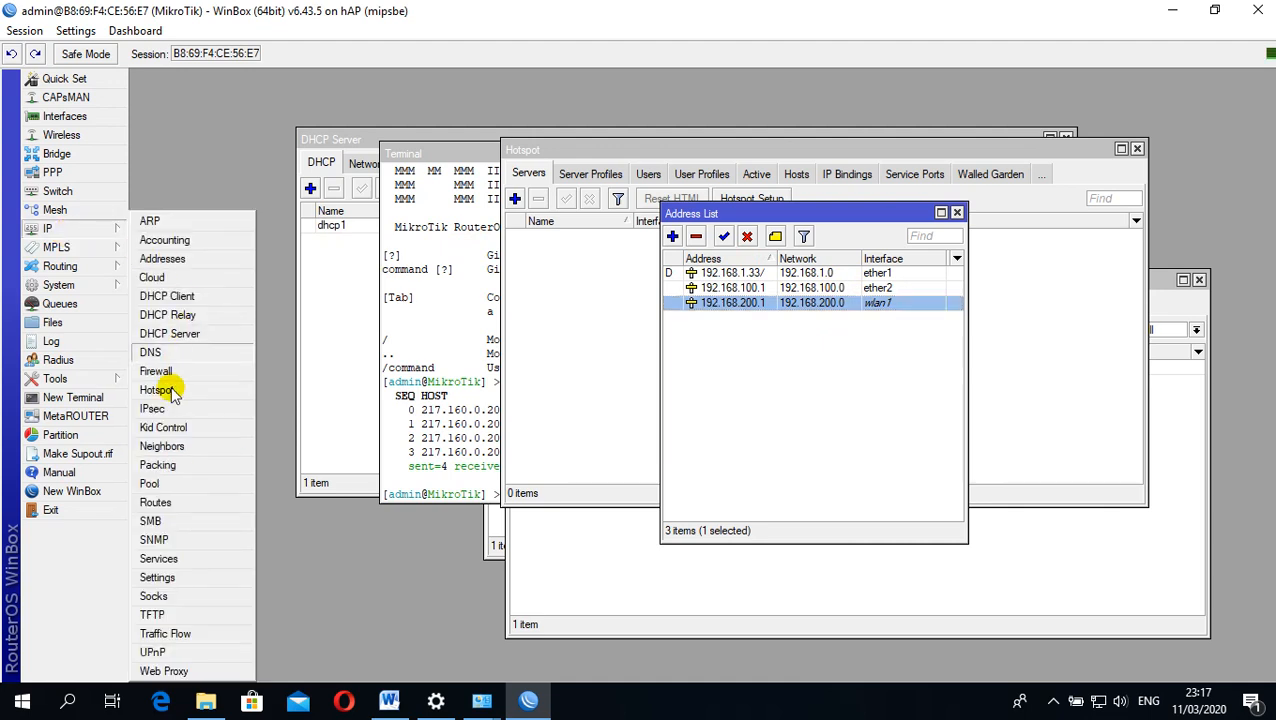
{"action": "left_click", "coordinate": [199, 393]}
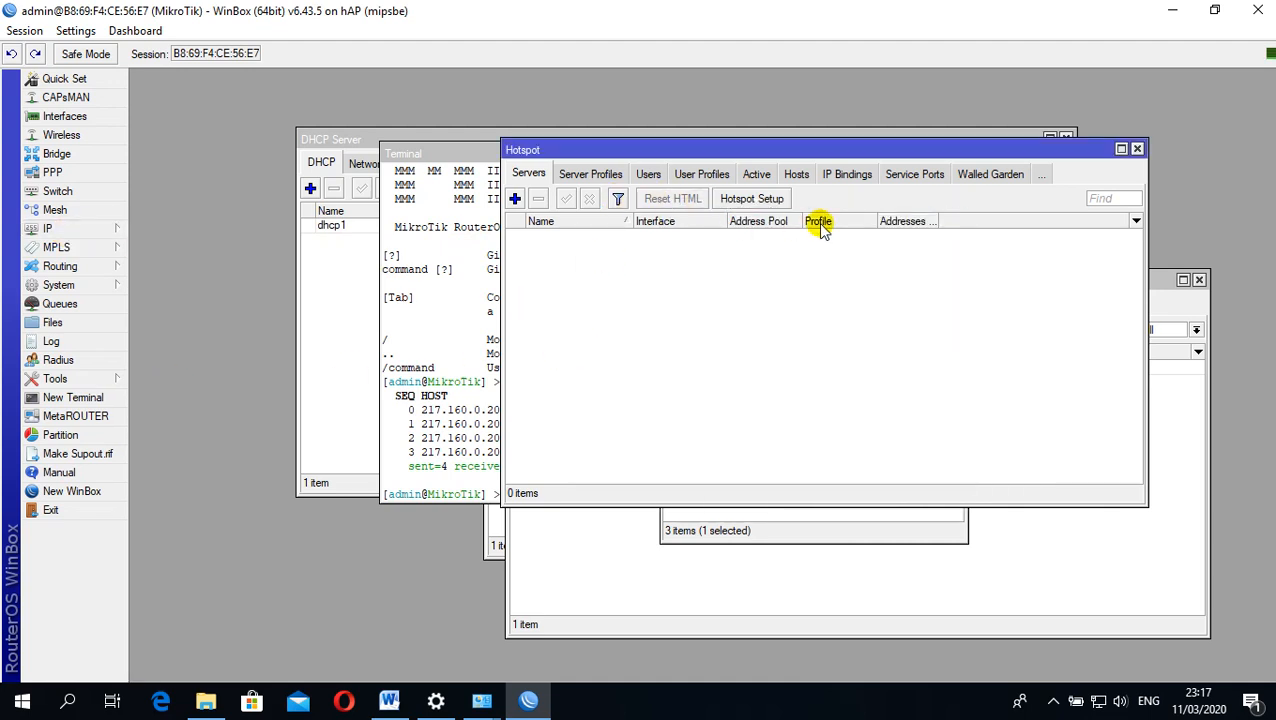
{"action": "left_click", "coordinate": [742, 200]}
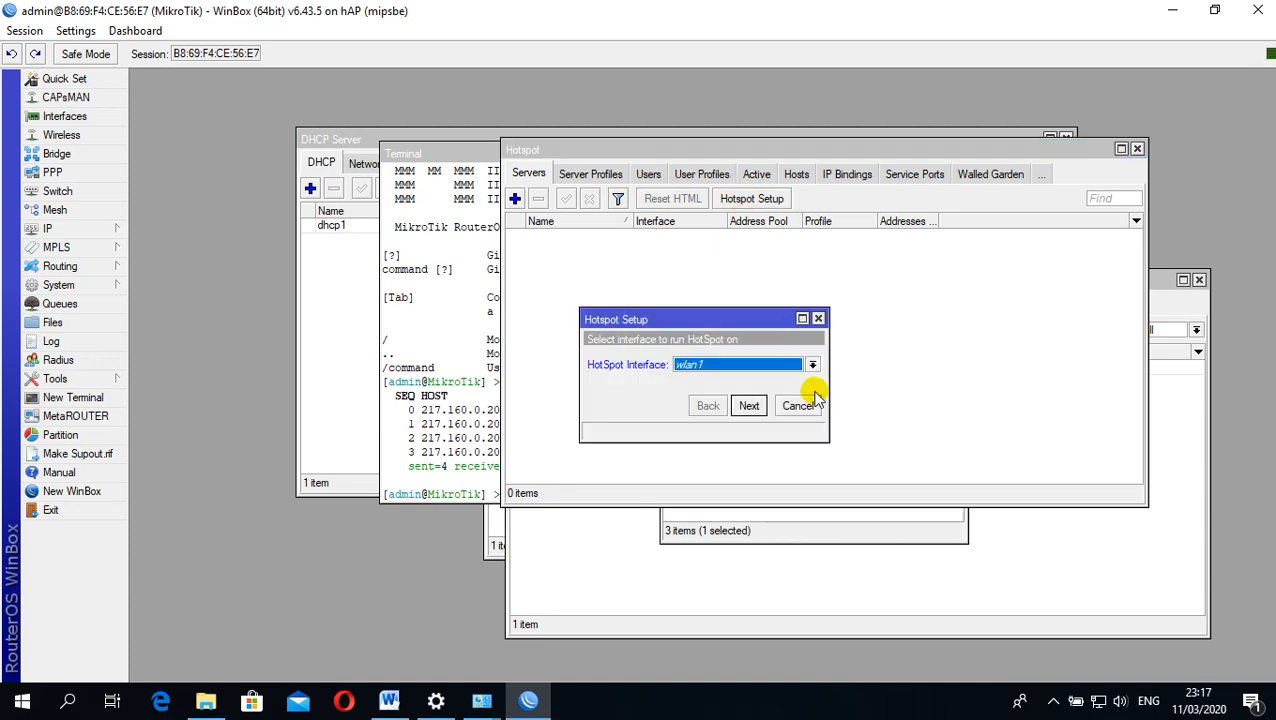
{"action": "left_click", "coordinate": [750, 406]}
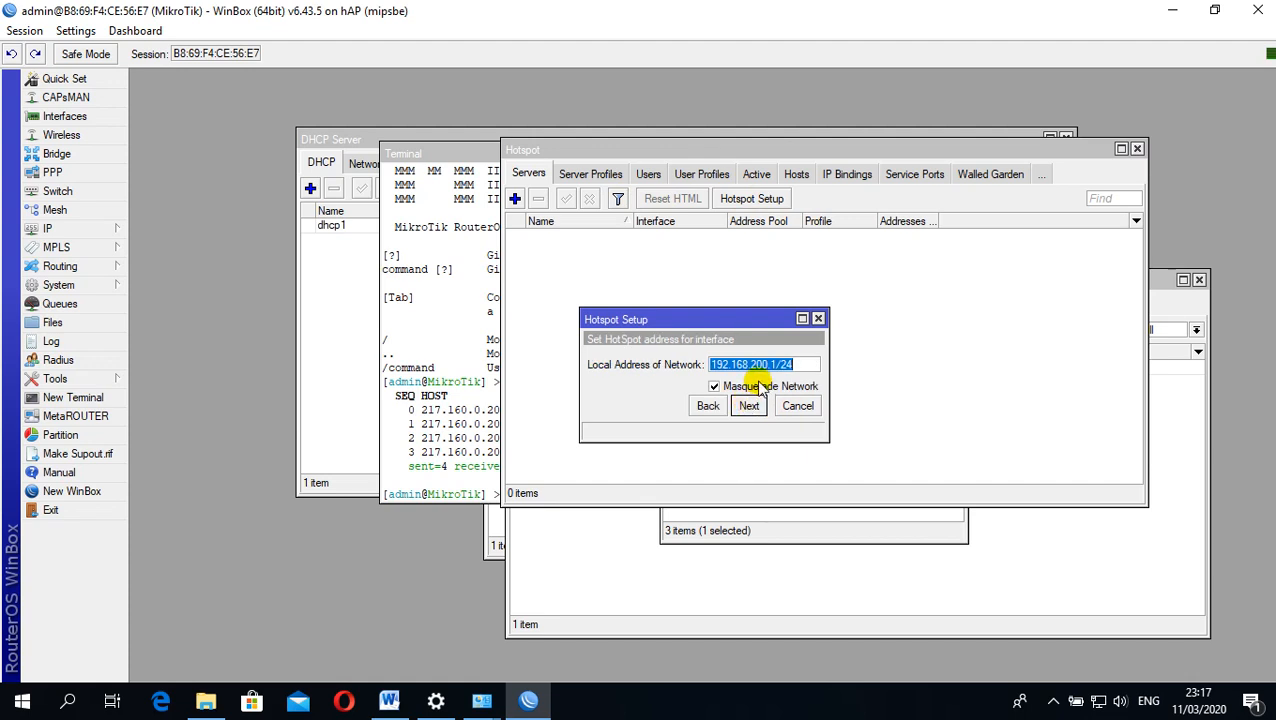
{"action": "left_click", "coordinate": [750, 406]}
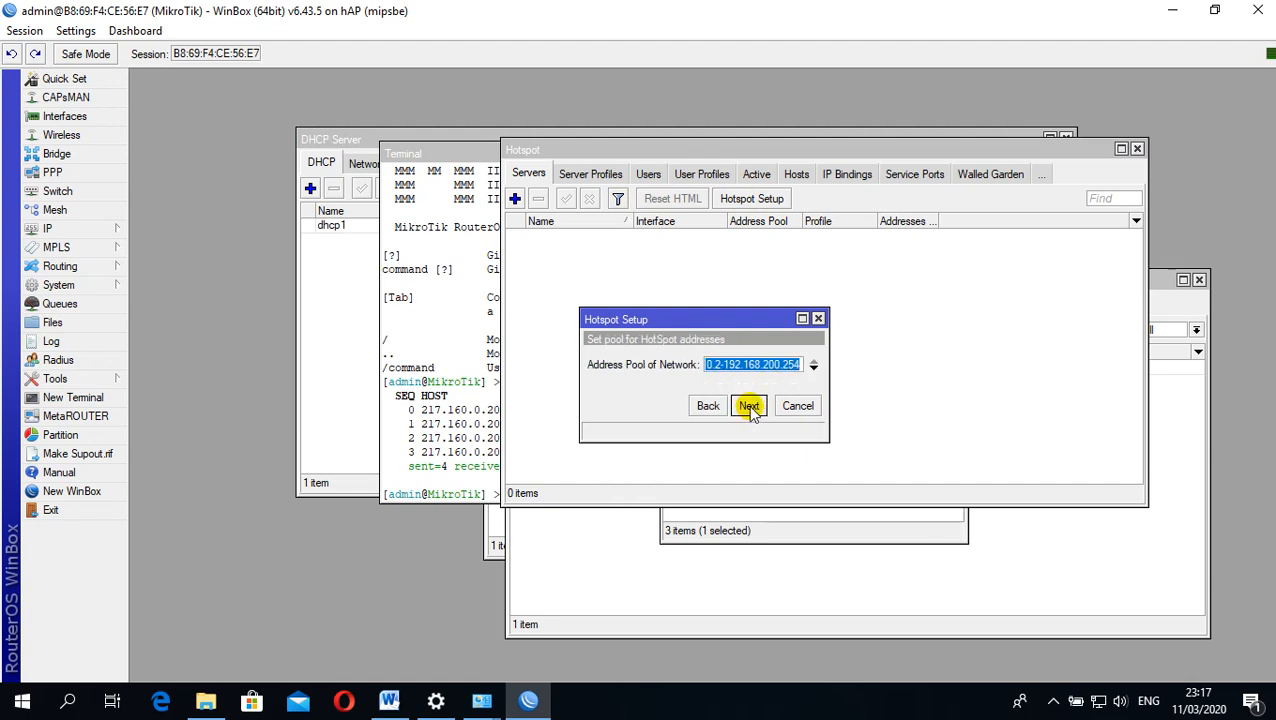
Set the hotspot address pool to 192.168.200.2-192.168.200.100, matching the 99-client requirement in the Word task sheet
{"action": "left_click_drag", "start_coordinate": [779, 364], "coordinate": [806, 365]}
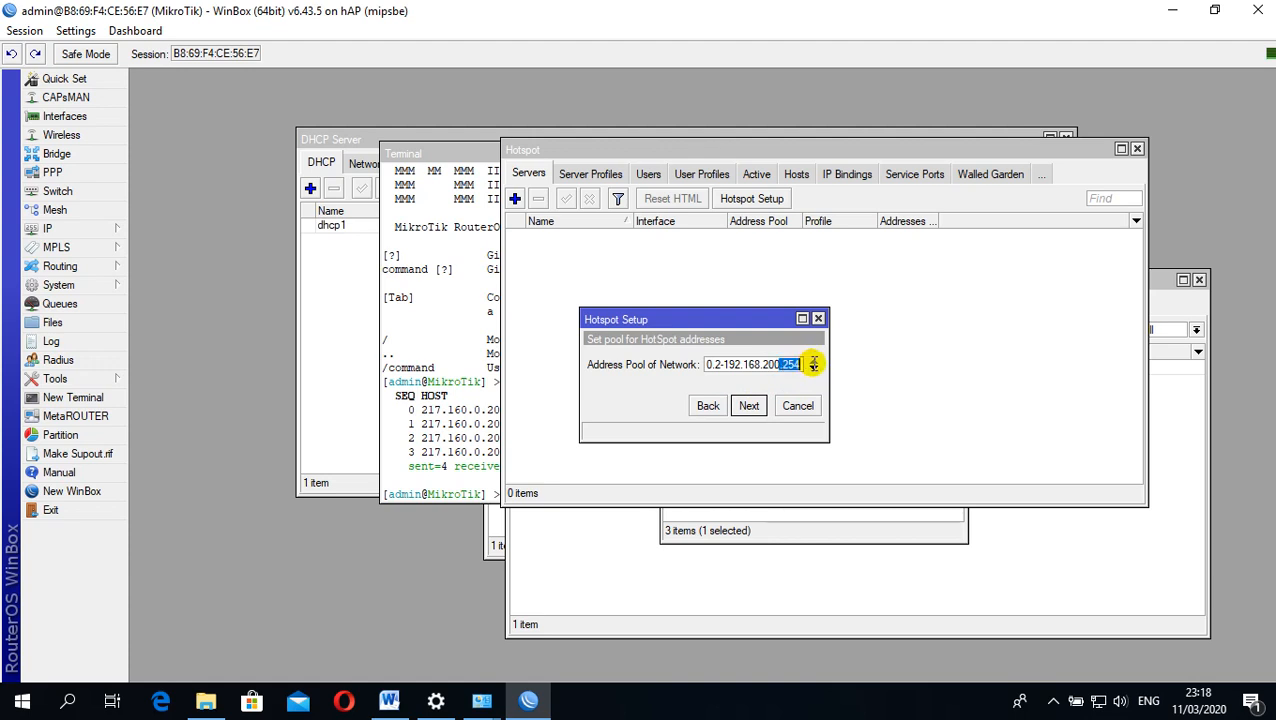
{"action": "left_click_drag", "start_coordinate": [782, 366], "coordinate": [806, 366]}
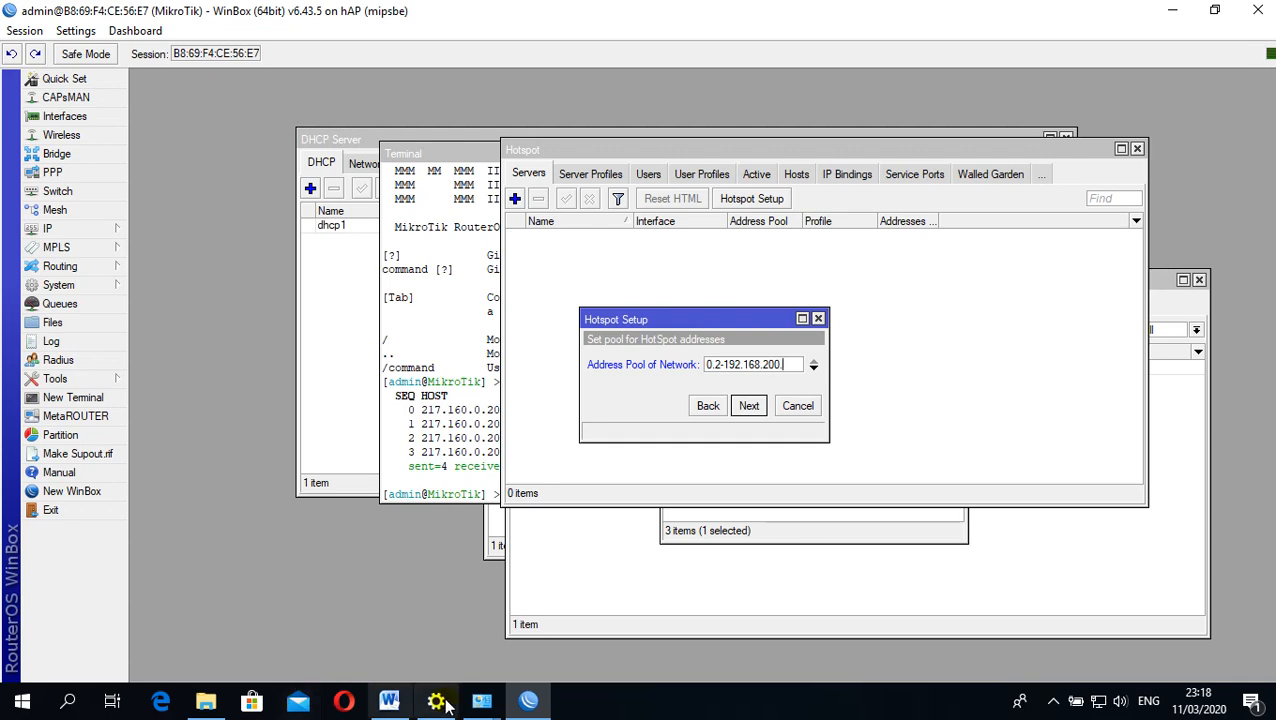
{"action": "key", "text": "BackSpace"}
{"action": "left_click", "coordinate": [389, 701]}
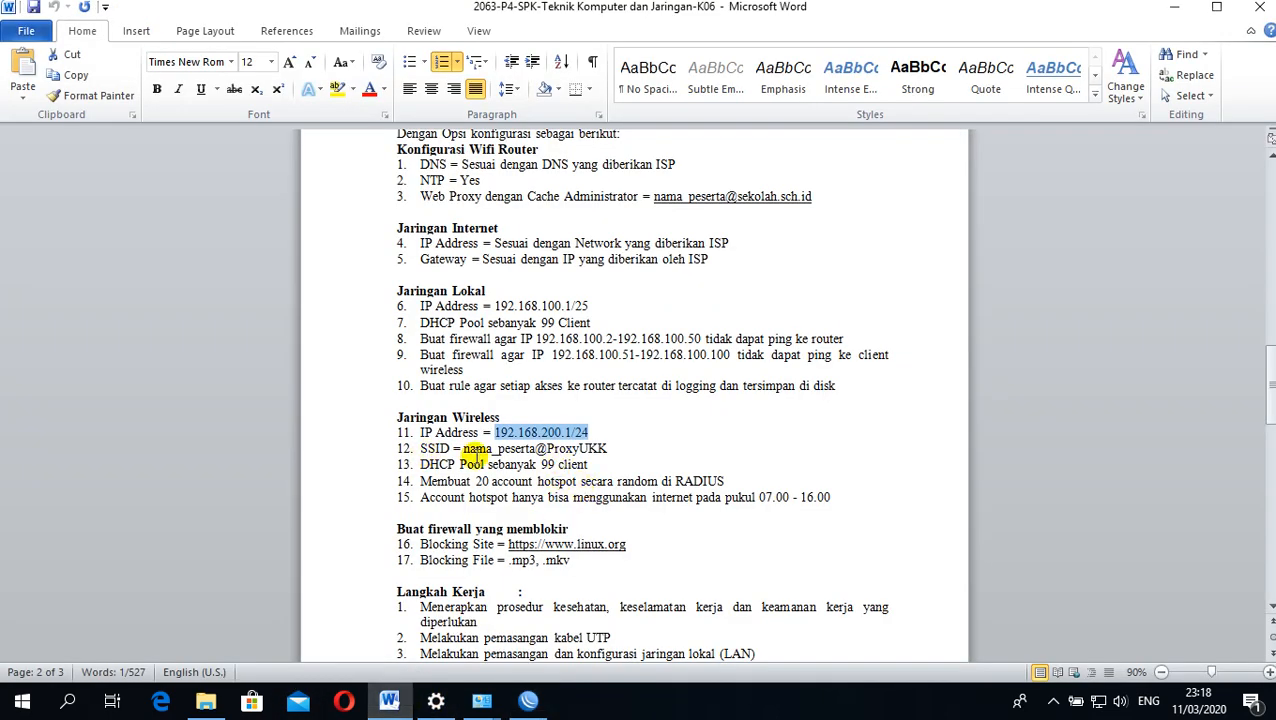
{"action": "left_click_drag", "start_coordinate": [418, 464], "coordinate": [588, 464]}
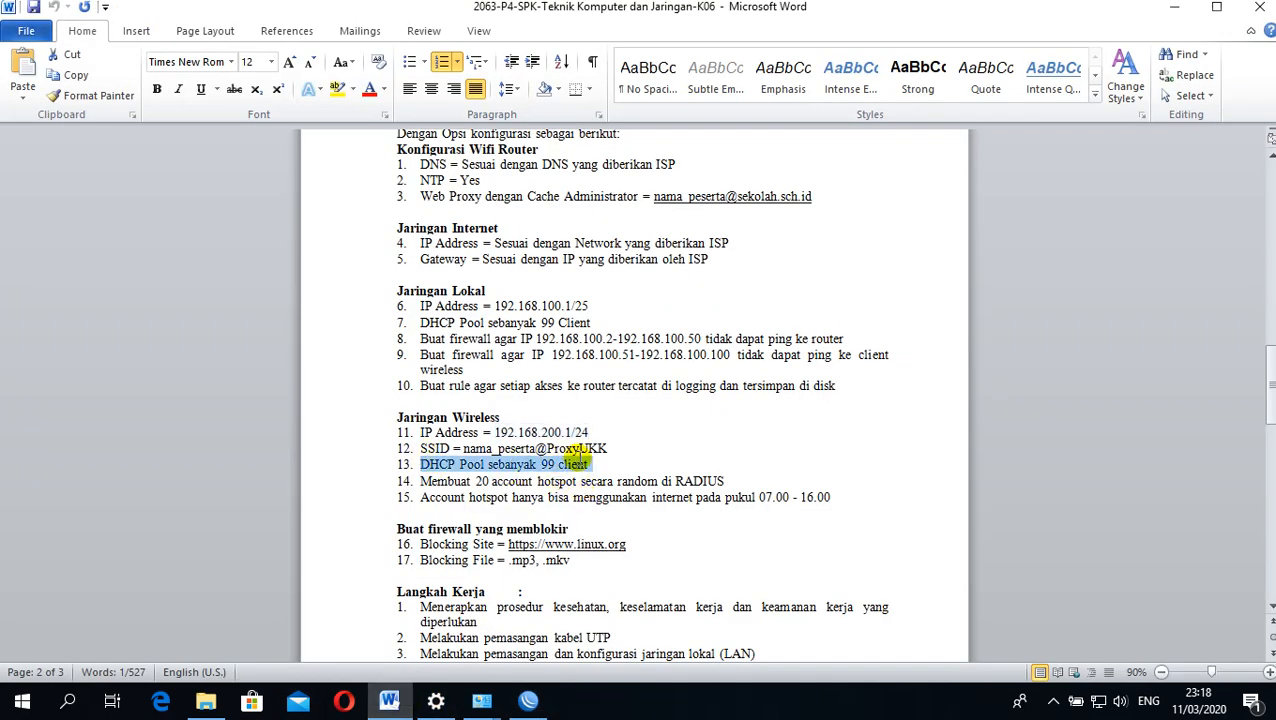
{"action": "left_click", "coordinate": [1174, 7]}
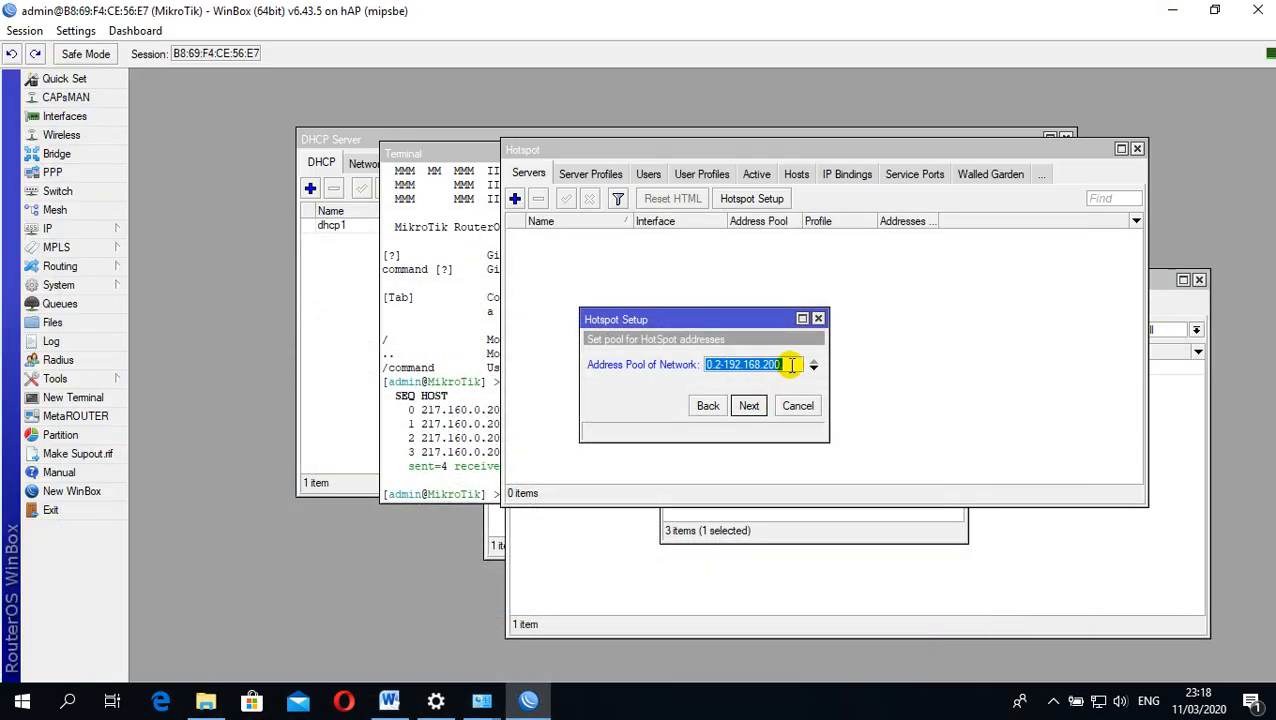
{"action": "left_click", "coordinate": [790, 364]}
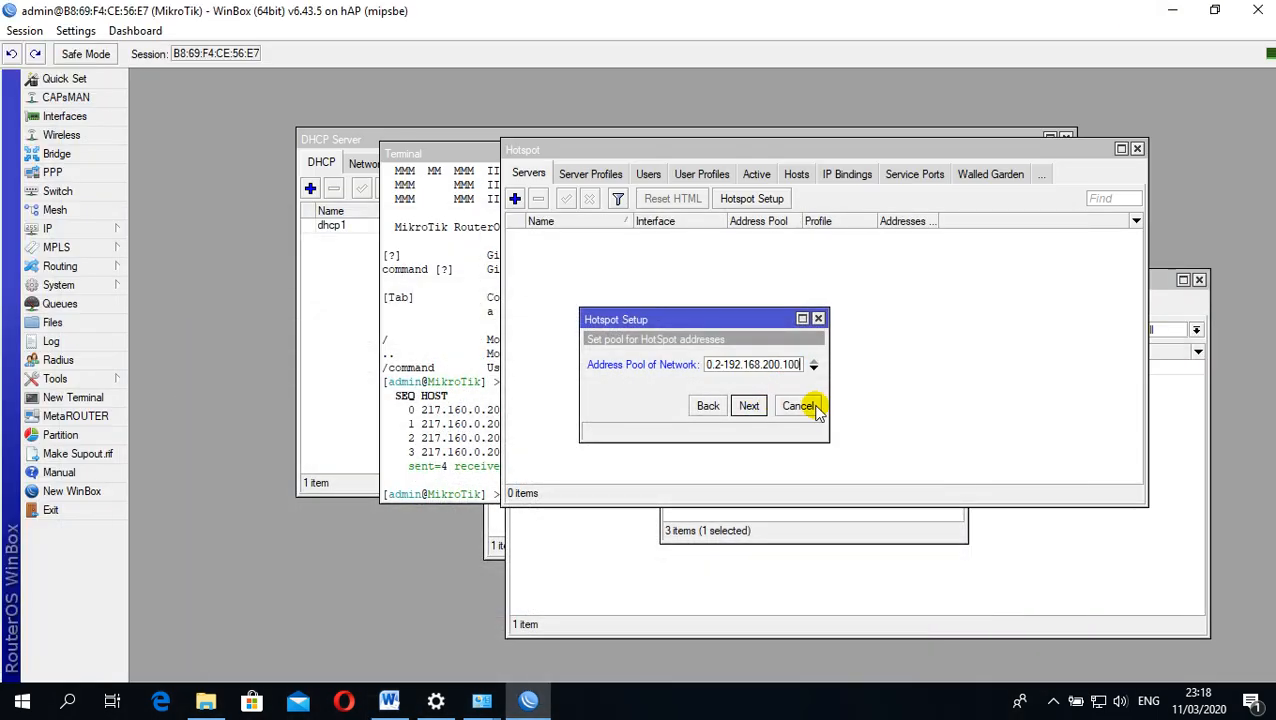
{"action": "left_click", "coordinate": [749, 406]}
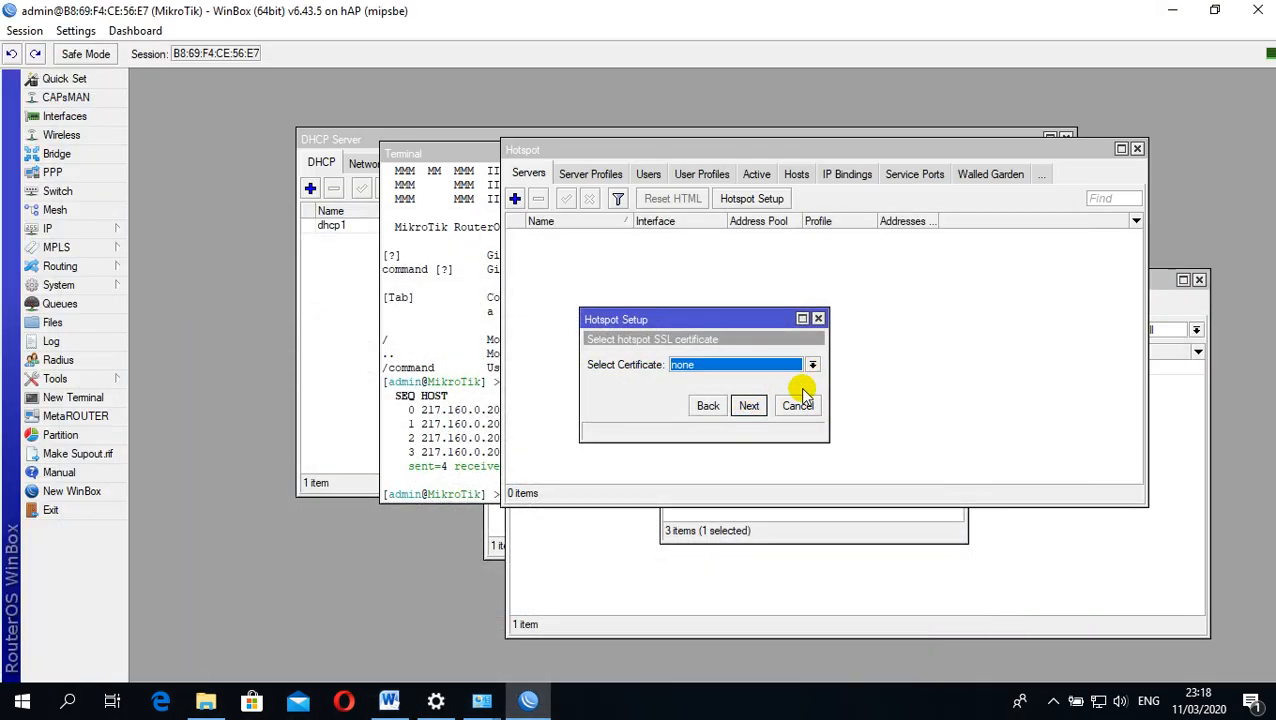
Keep the hotspot certificate at none and the SMTP server at 0.0.0.0, and add two DNS server entries
{"action": "left_click", "coordinate": [749, 406]}
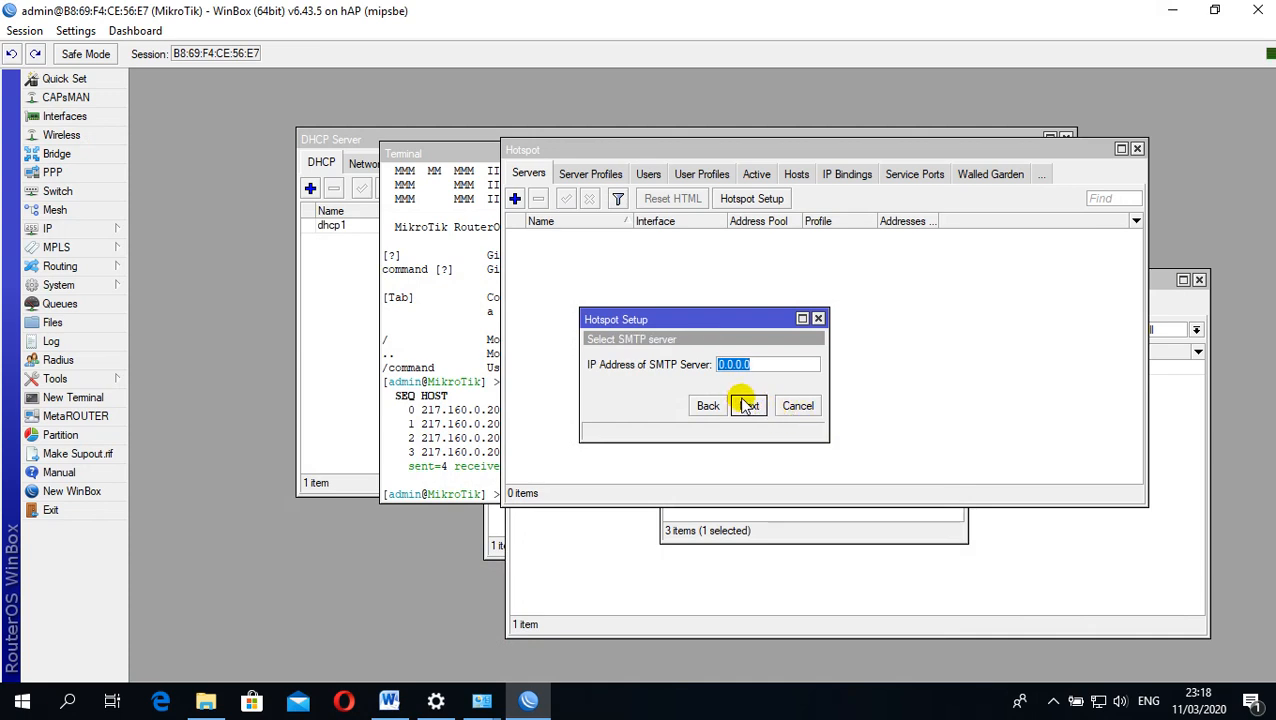
{"action": "left_click", "coordinate": [749, 406]}
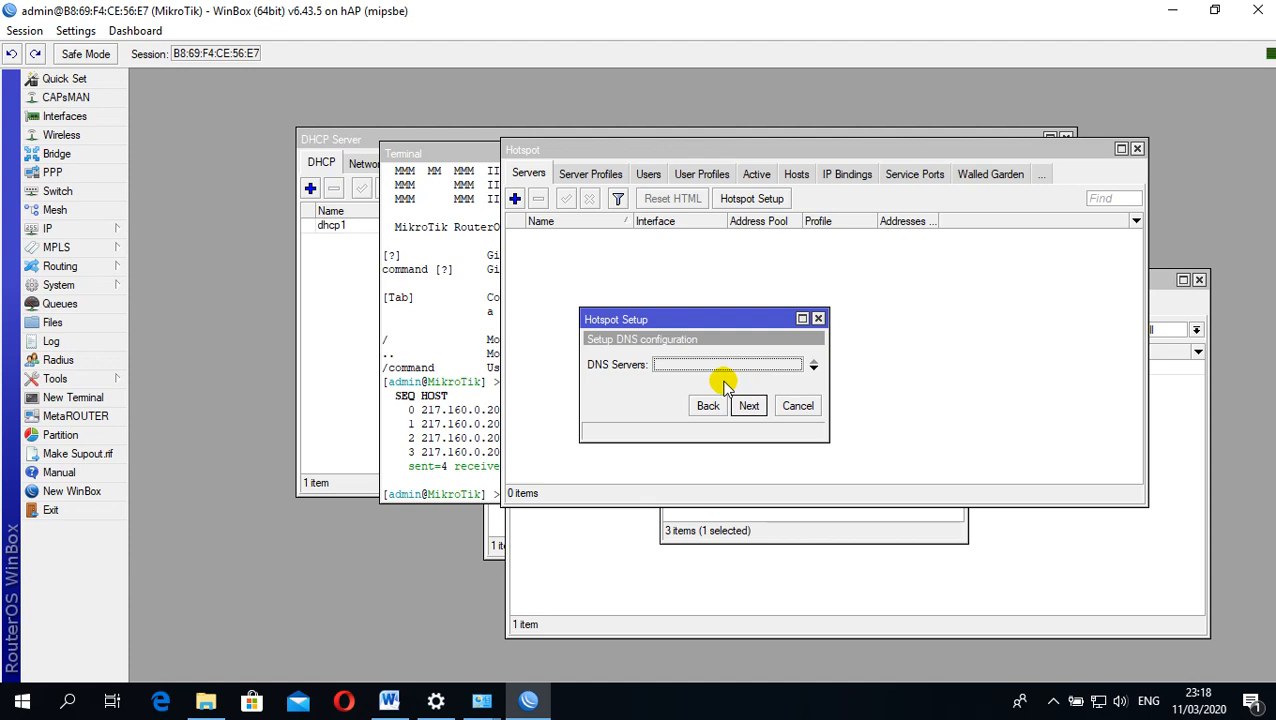
{"action": "left_click", "coordinate": [815, 366]}
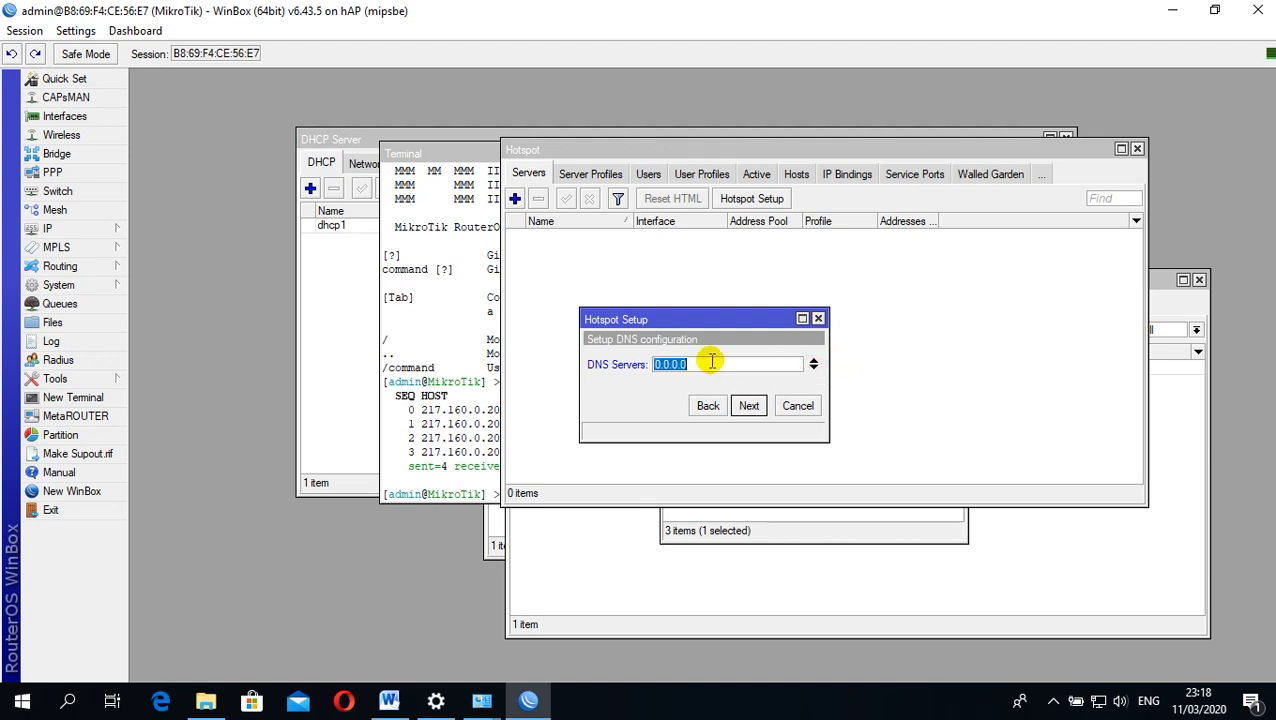
{"action": "left_click", "coordinate": [813, 367]}
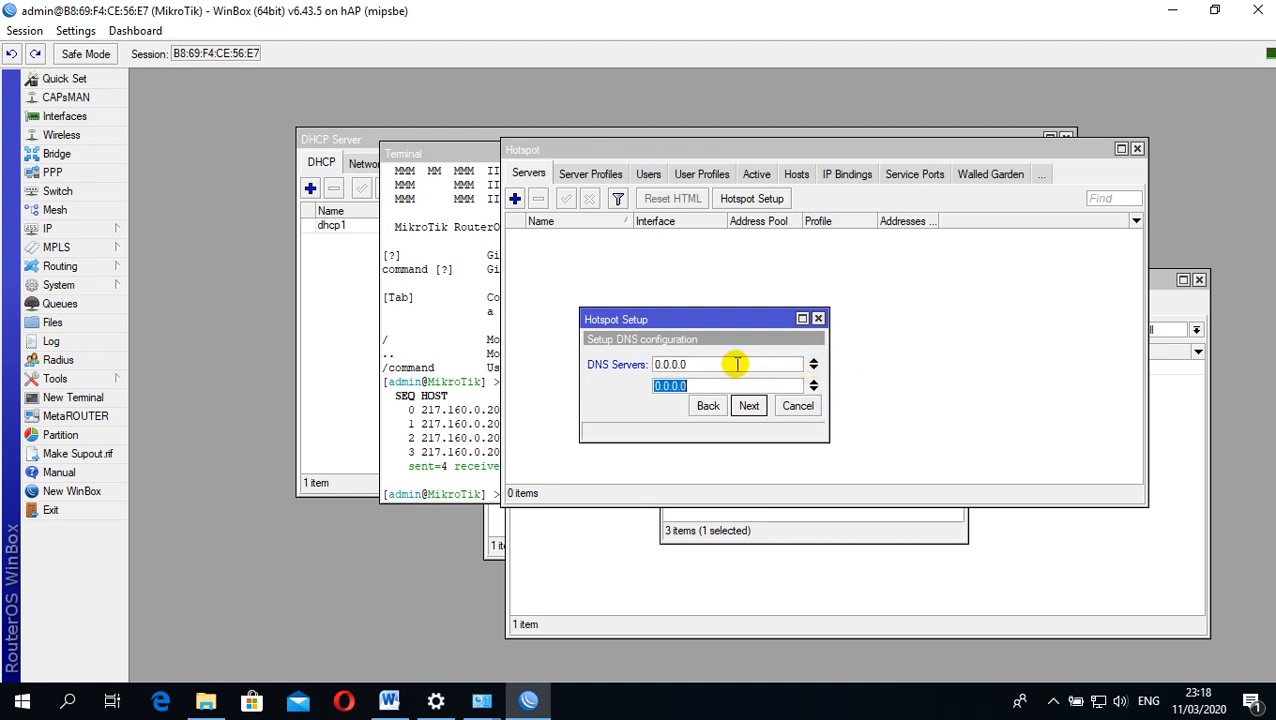
Set the hotspot's DNS servers to 118.98.44.100 and 118.98.44.10, copied from the dynamic servers in the router's DNS settings
{"action": "left_click", "coordinate": [90, 228]}
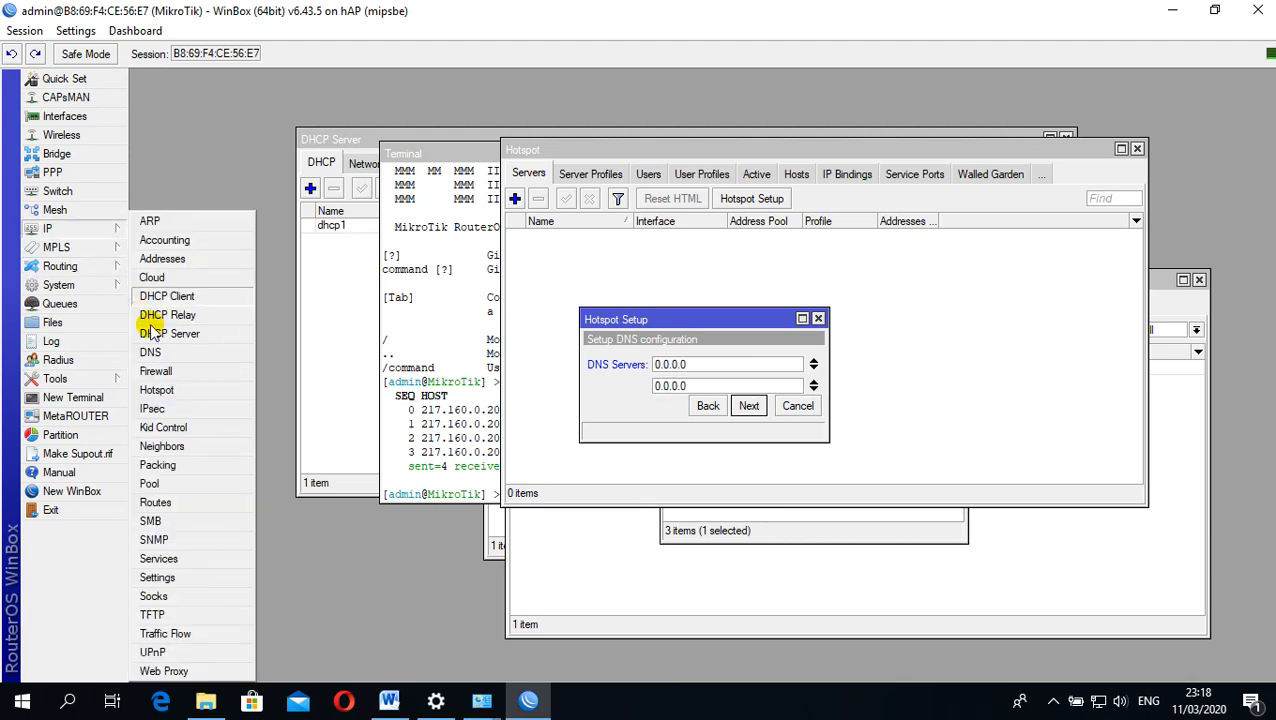
{"action": "left_click", "coordinate": [150, 352]}
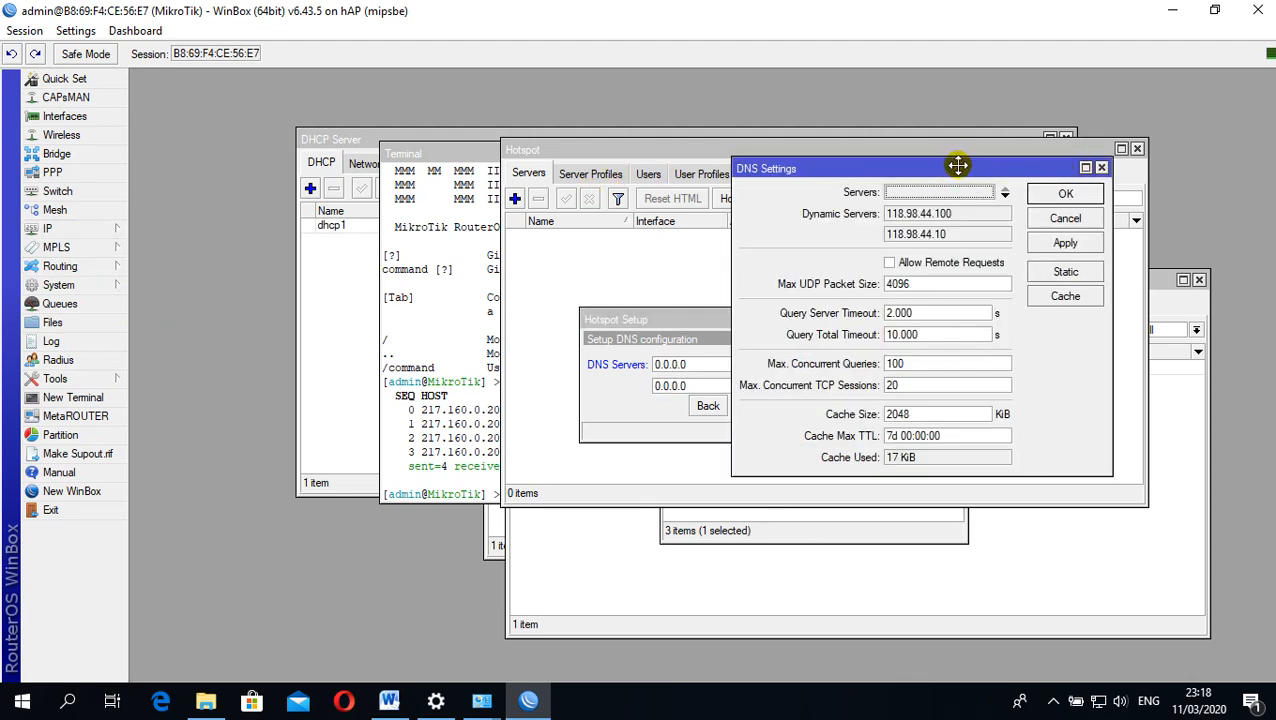
{"action": "left_click_drag", "start_coordinate": [958, 165], "coordinate": [1090, 152]}
{"action": "left_click", "coordinate": [685, 364]}
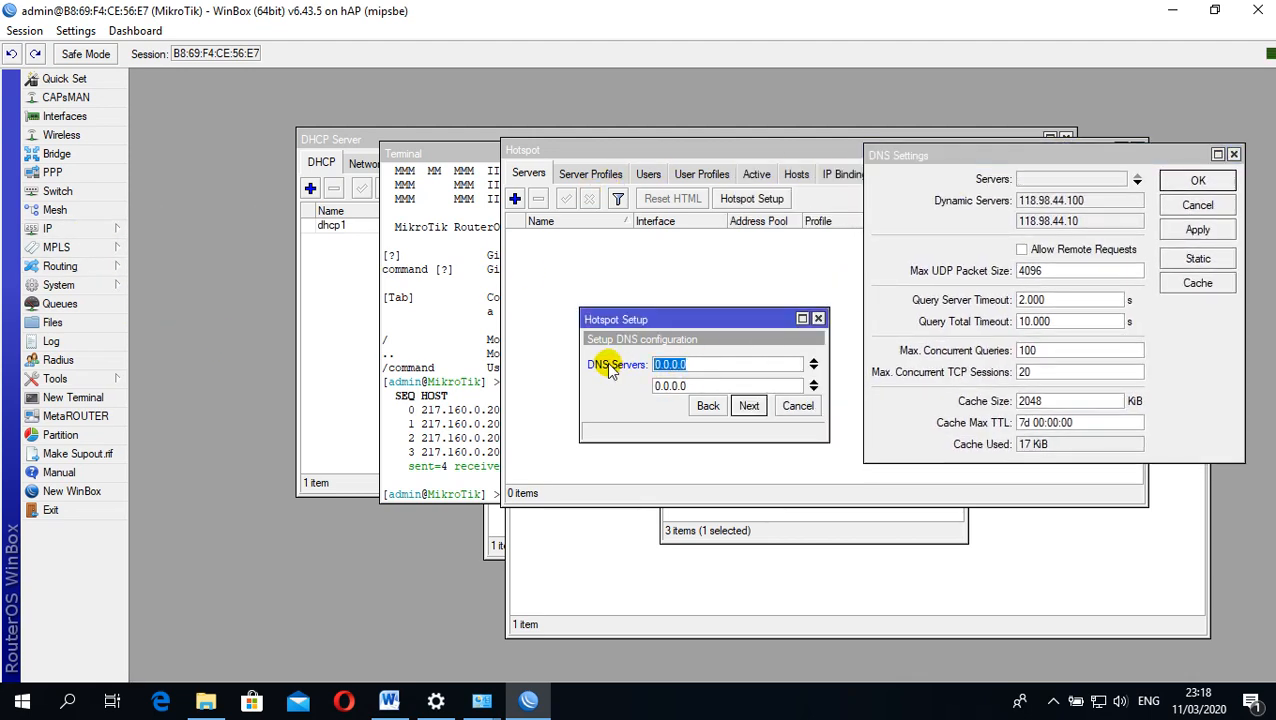
{"action": "type", "text": "118.98.44."}
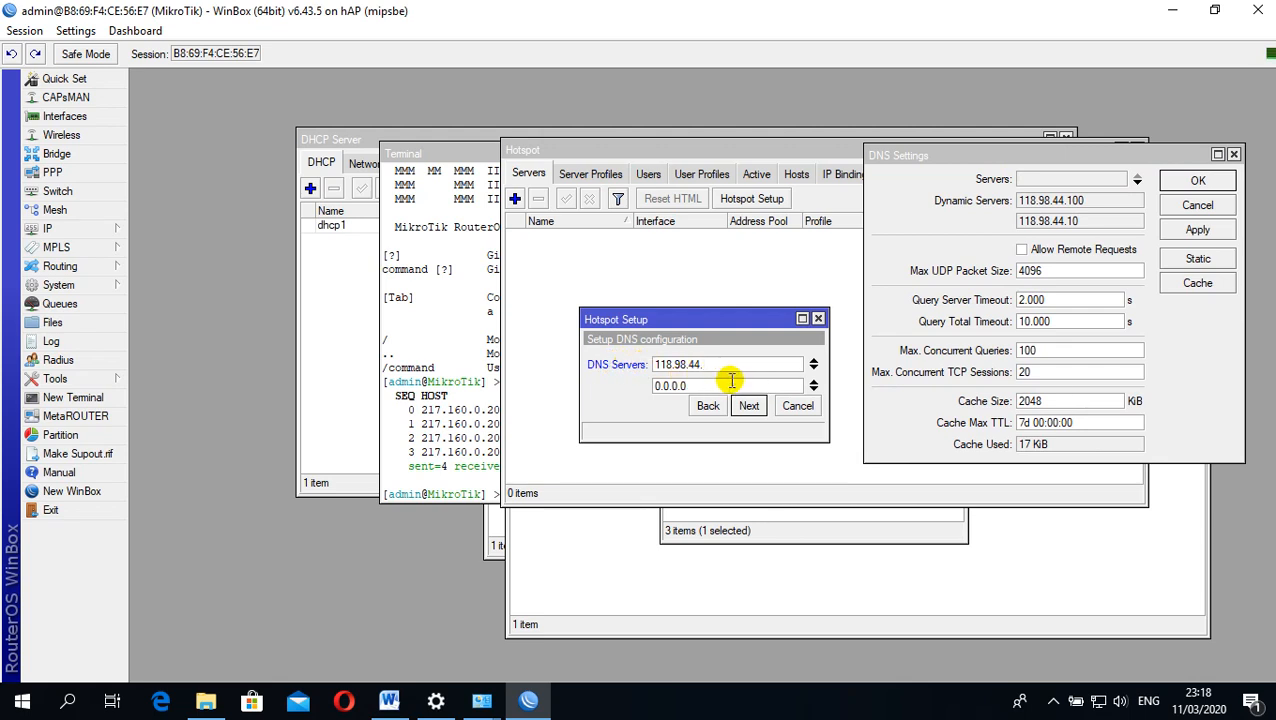
{"action": "type", "text": "00"}
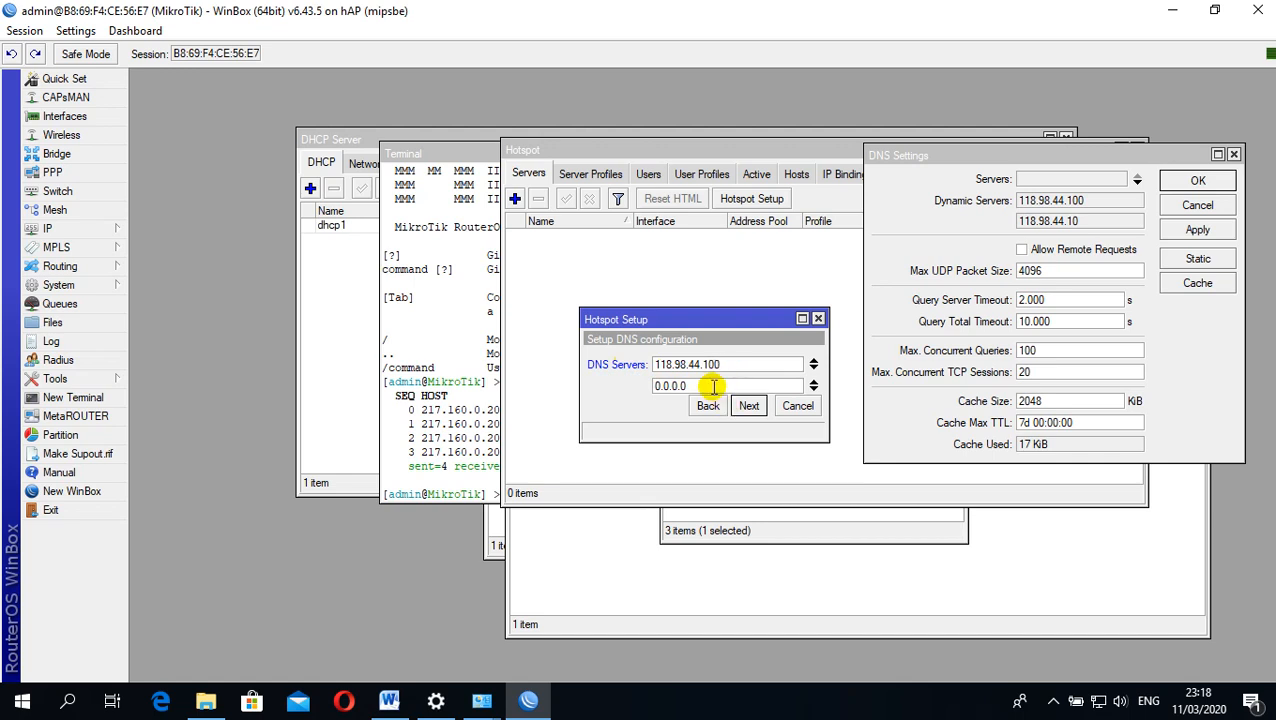
{"action": "key", "text": "Tab"}
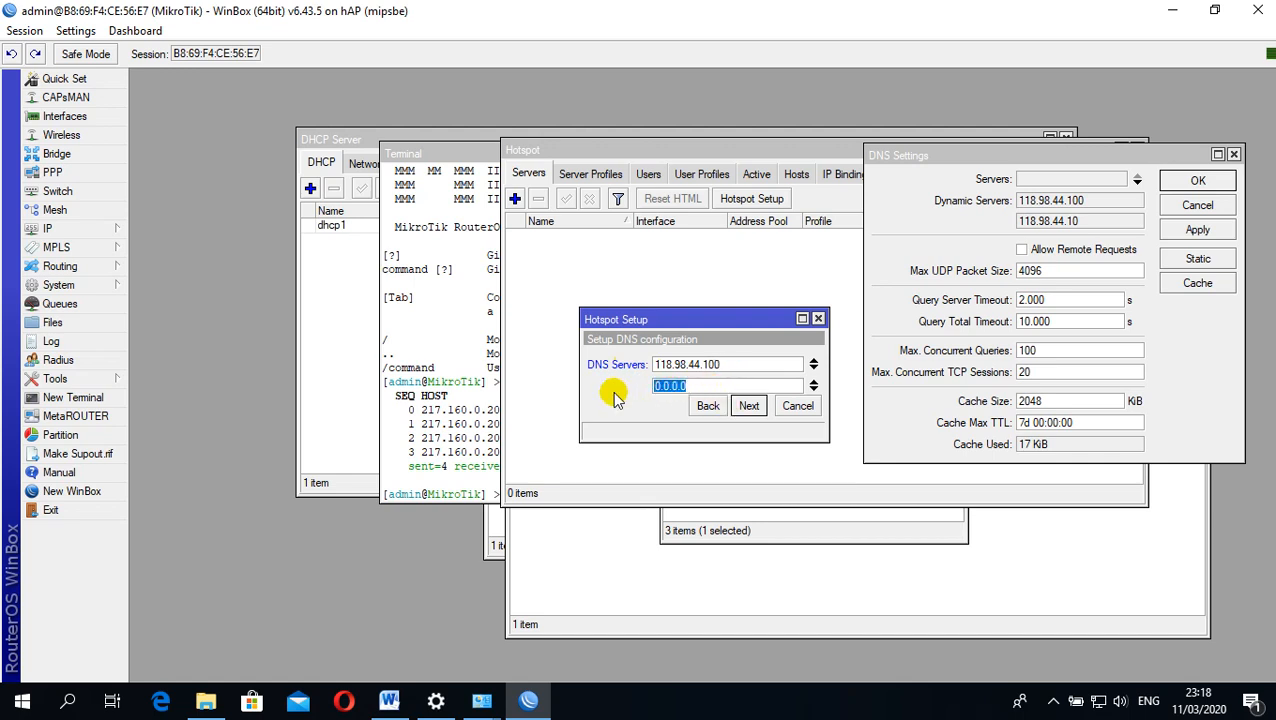
{"action": "type", "text": "118.98."}
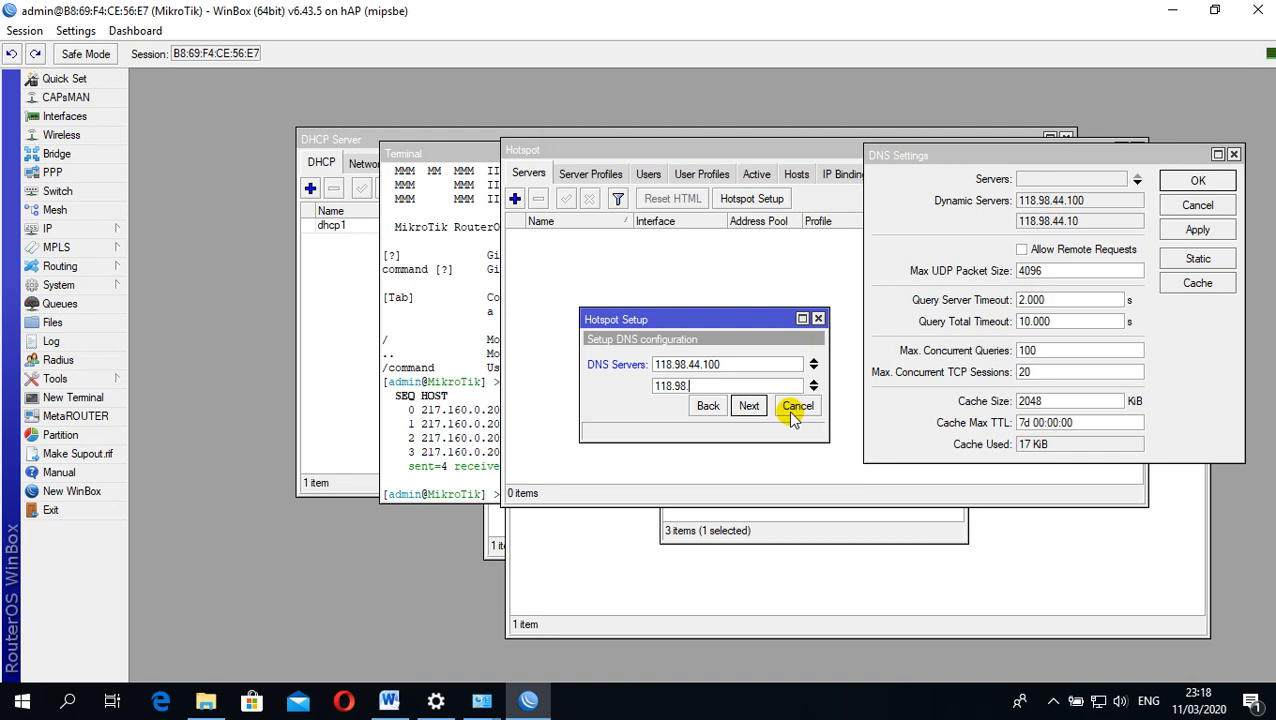
{"action": "type", "text": "44.10"}
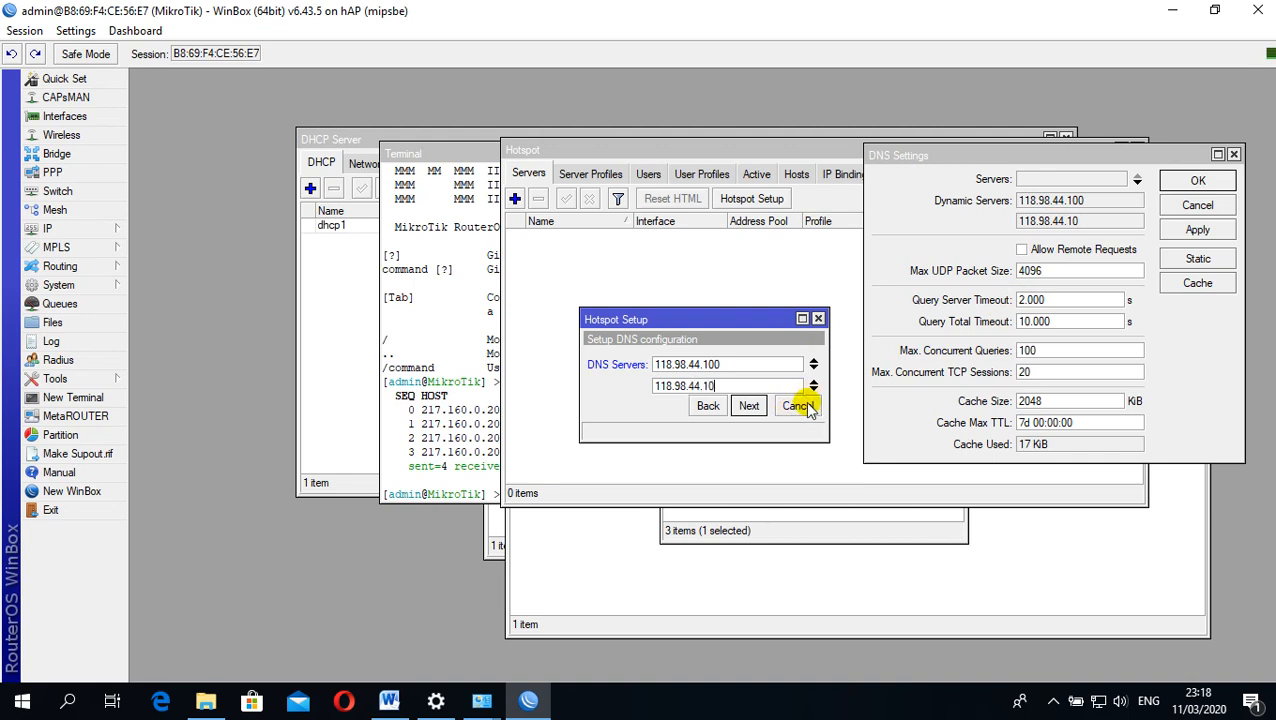
{"action": "left_click", "coordinate": [748, 406]}
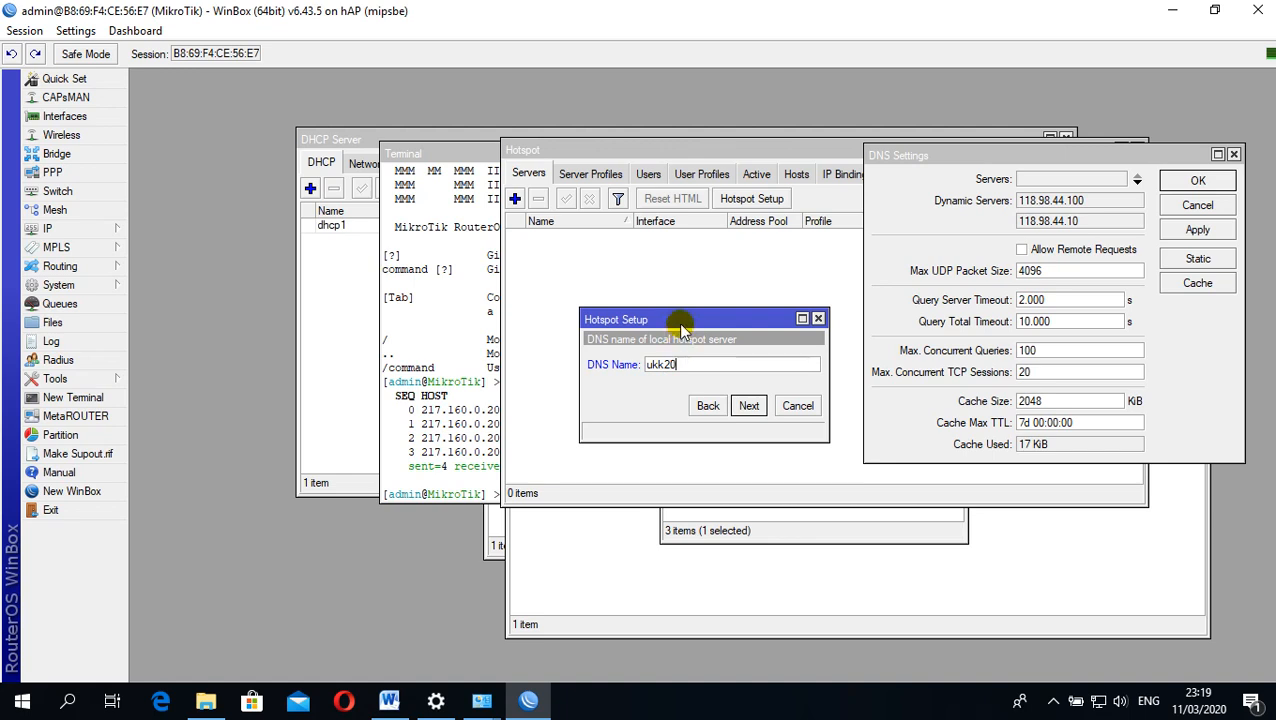
Finish the hotspot setup with DNS name ukk2020.sch.id and the default local user admin without a password
{"action": "type", "text": "20.sch.i"}
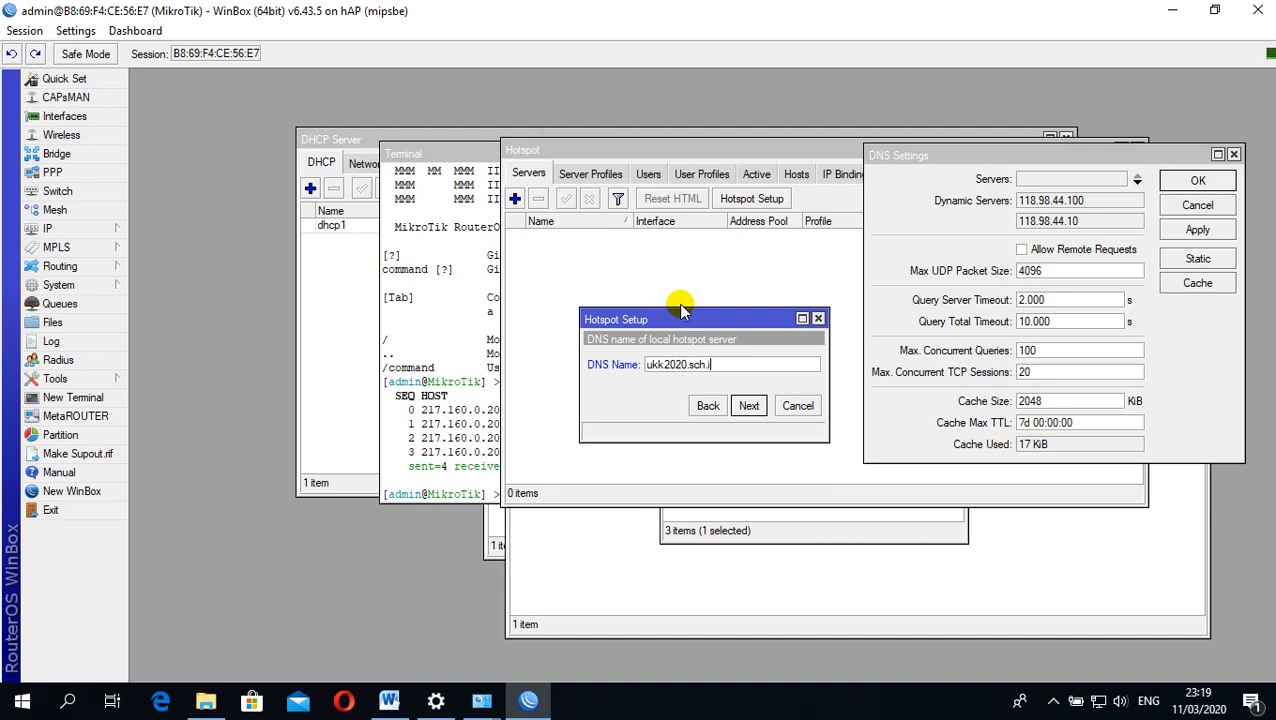
{"action": "type", "text": "d"}
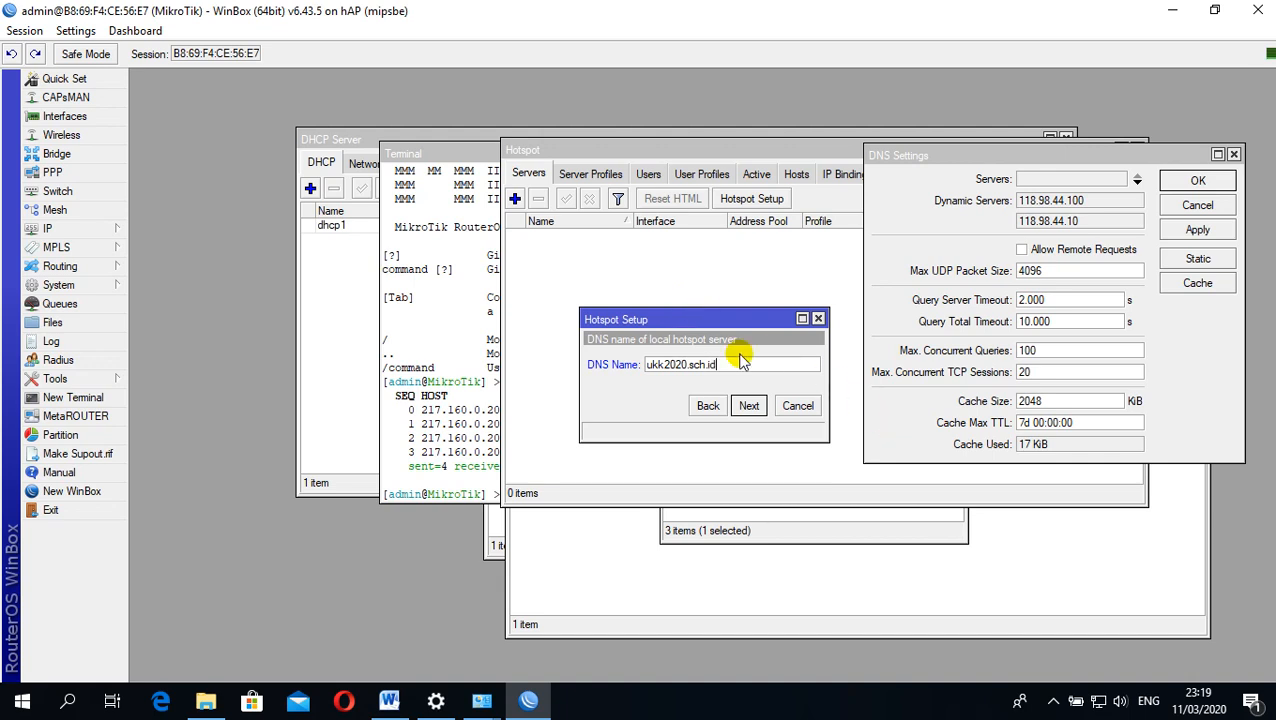
{"action": "left_click", "coordinate": [748, 407]}
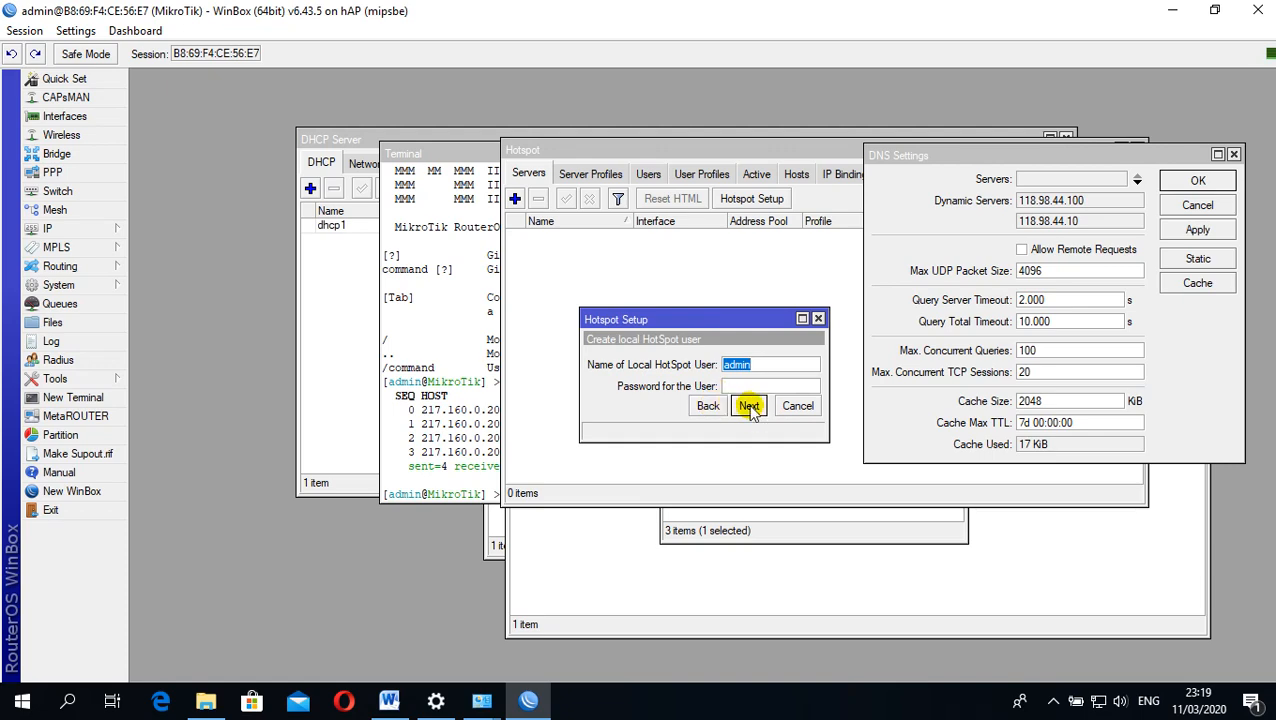
{"action": "left_click", "coordinate": [748, 407]}
{"action": "left_click", "coordinate": [708, 372]}
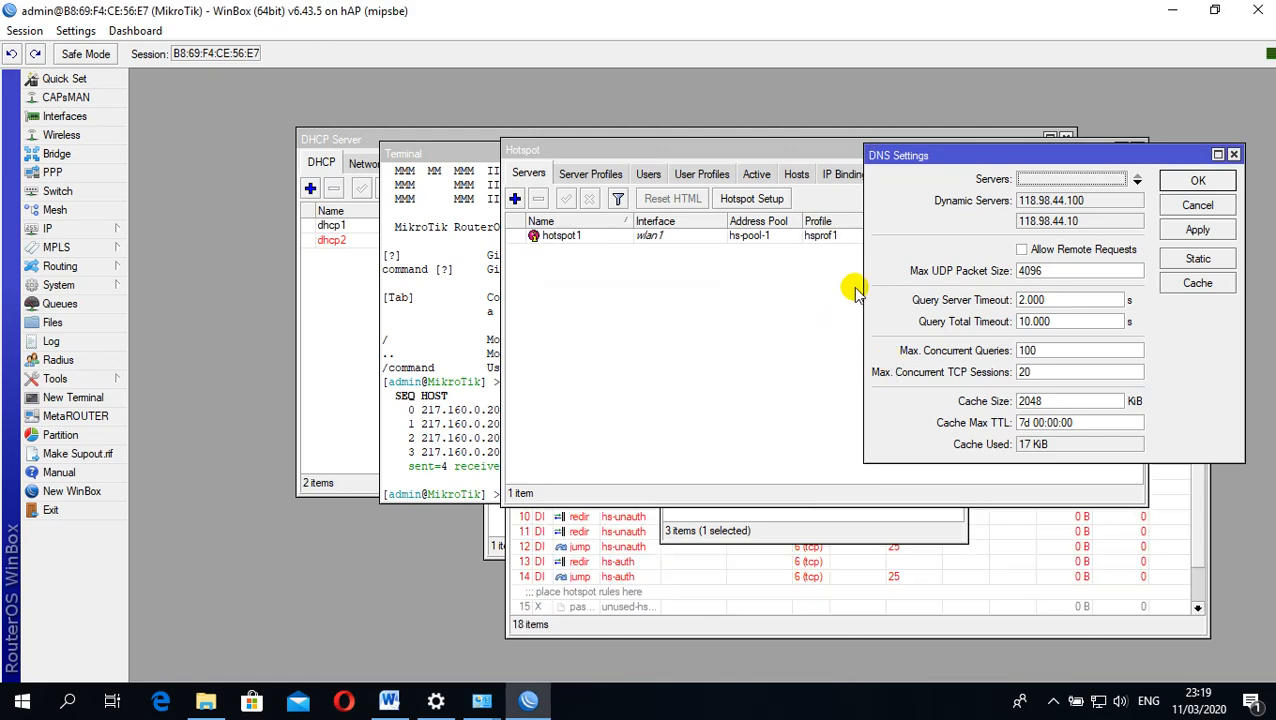
Restore the DNS settings window to normal size and close it
{"action": "left_click", "coordinate": [1218, 154]}
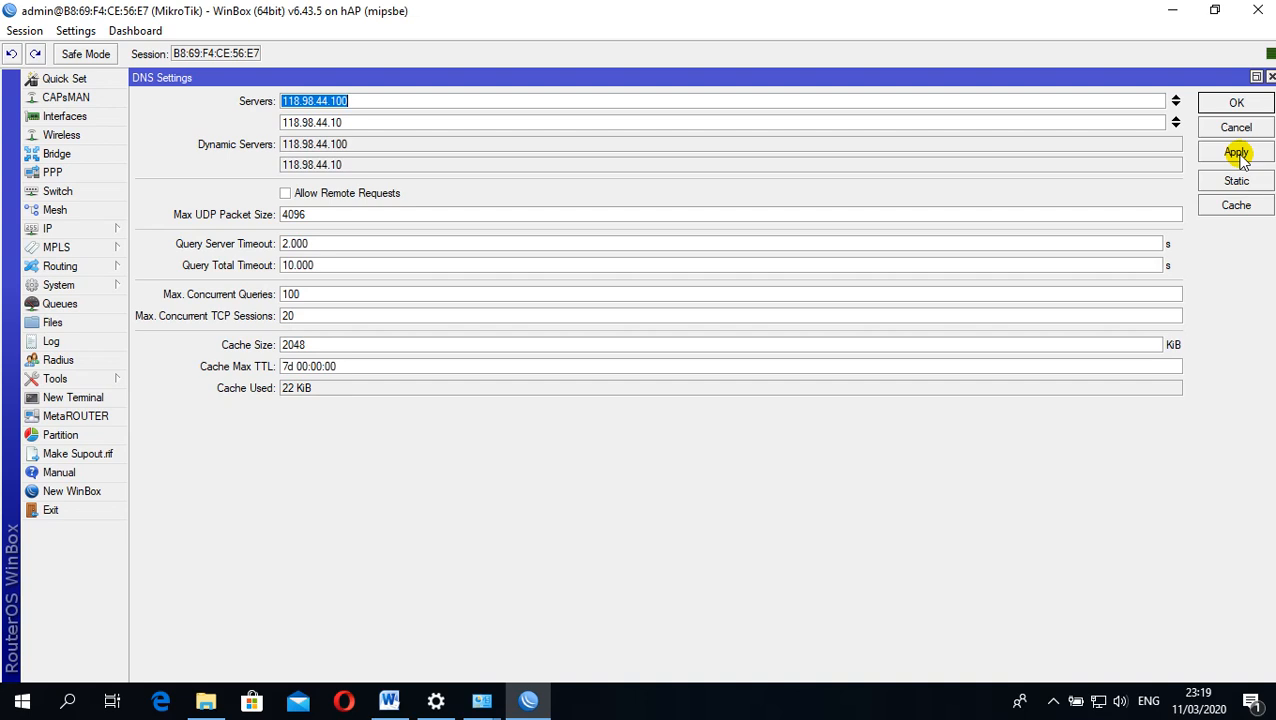
{"action": "left_click", "coordinate": [1256, 77]}
{"action": "left_click", "coordinate": [1248, 150]}
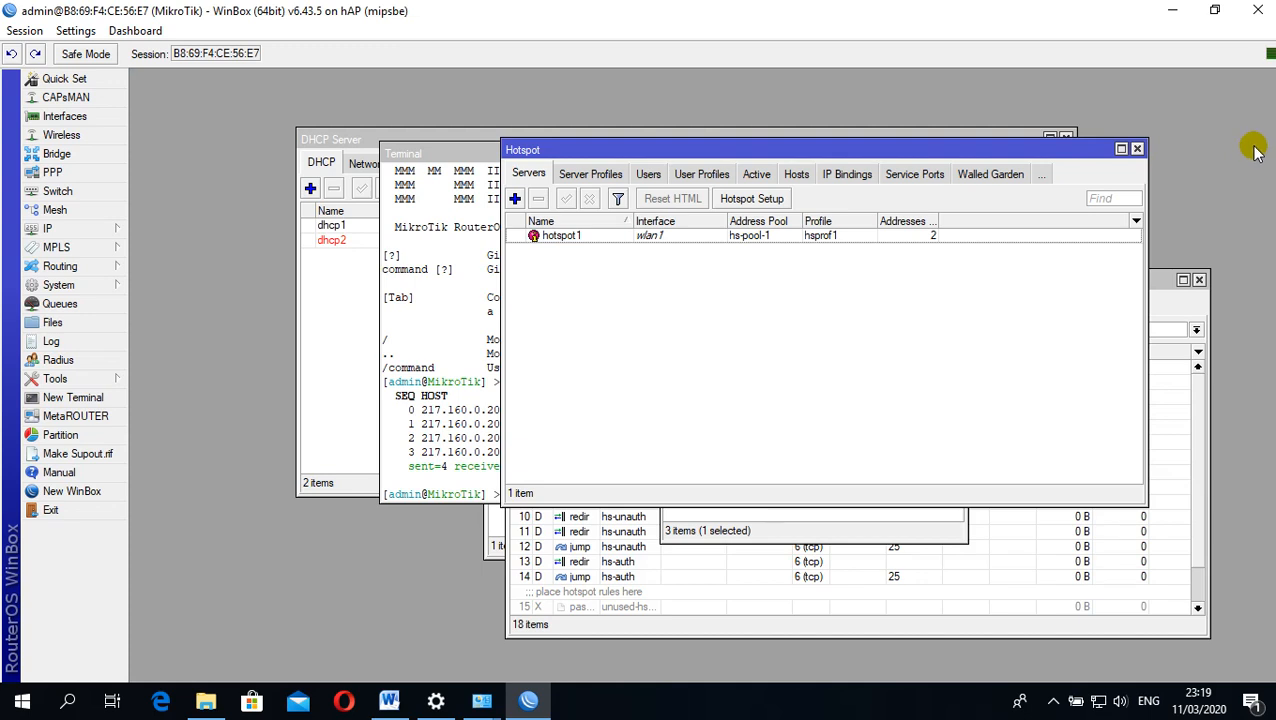
Open the wlan1 wireless interface settings and set its mode to ap bridge
{"action": "left_click", "coordinate": [103, 233]}
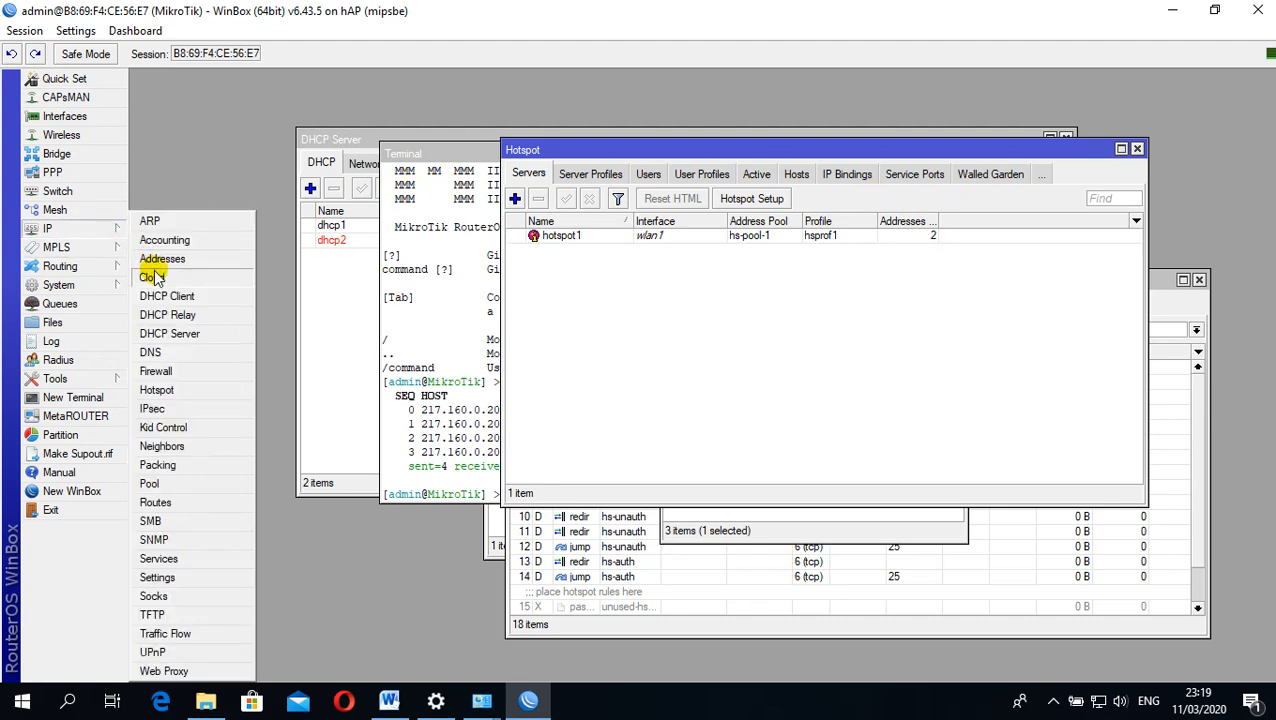
{"action": "left_click", "coordinate": [80, 134]}
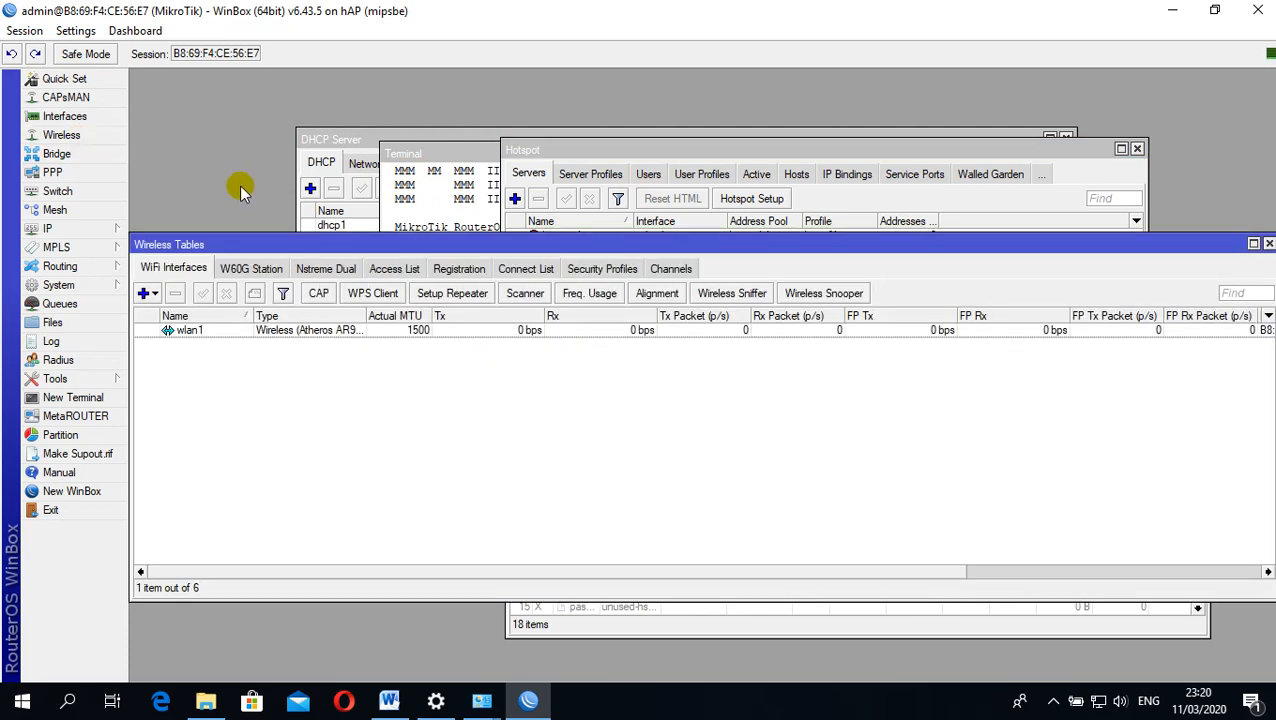
{"action": "double_click", "coordinate": [220, 331]}
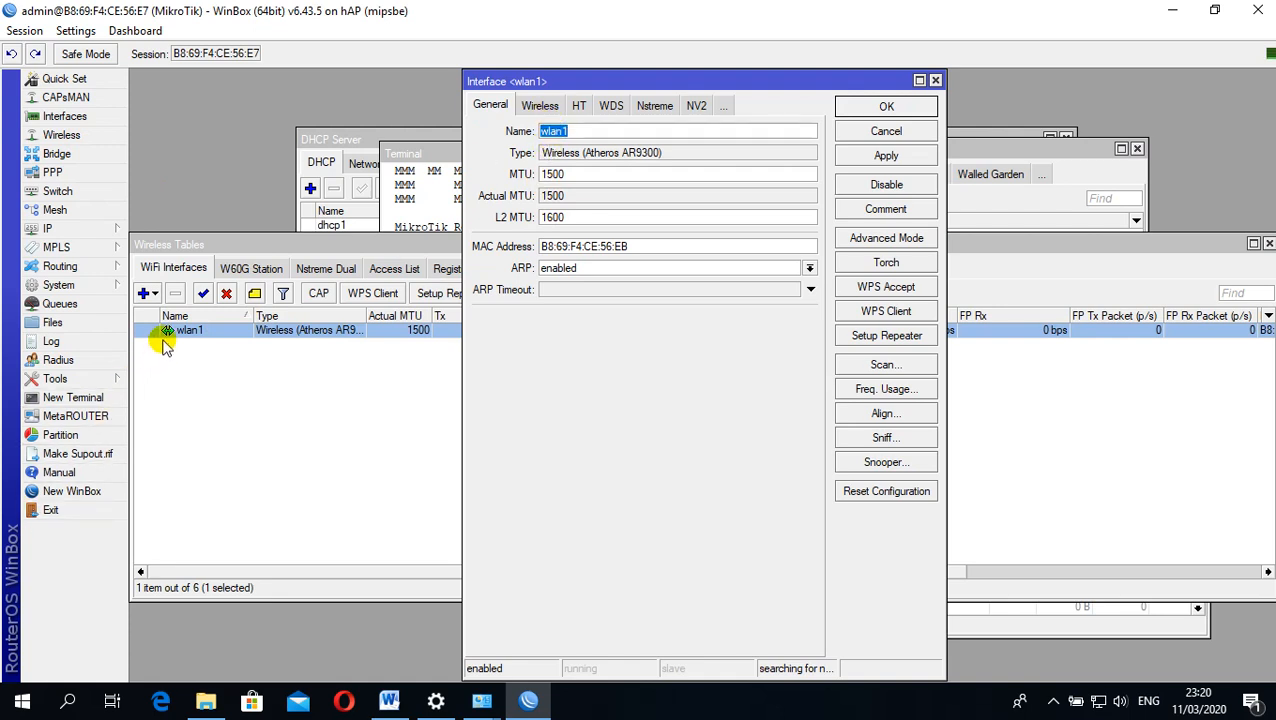
{"action": "left_click", "coordinate": [539, 106]}
{"action": "left_click", "coordinate": [580, 132]}
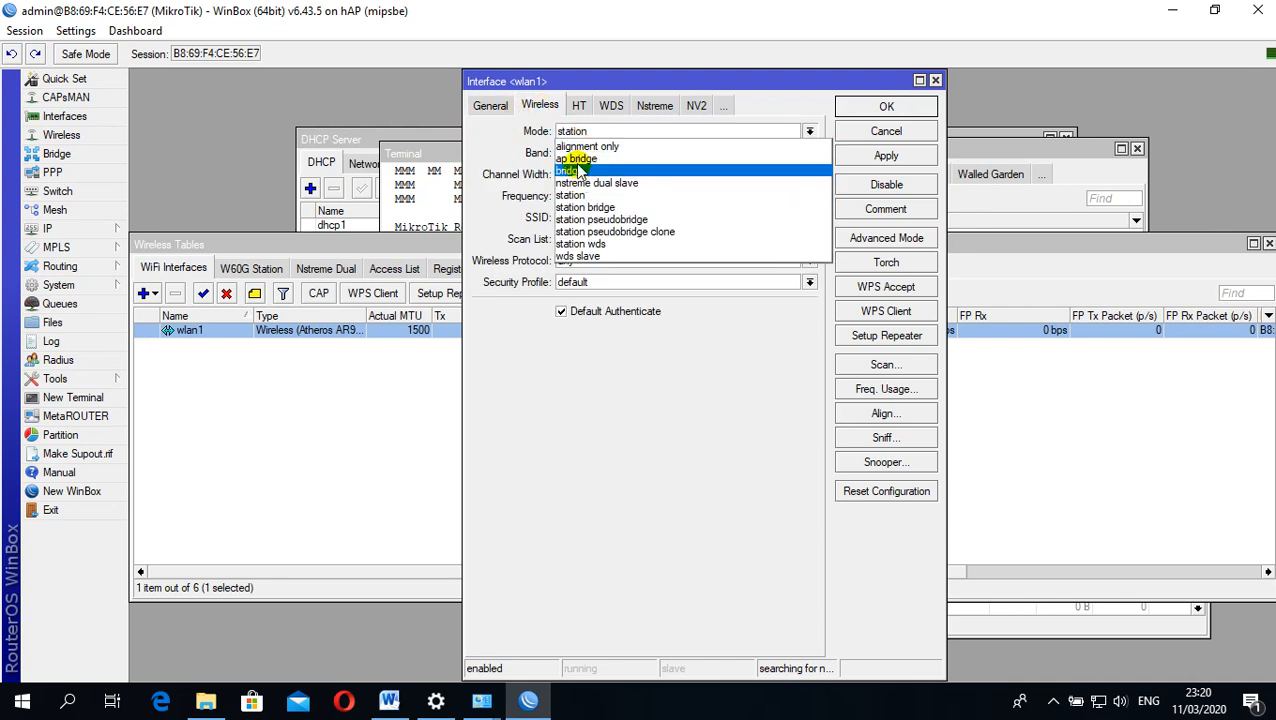
{"action": "left_click", "coordinate": [576, 159]}
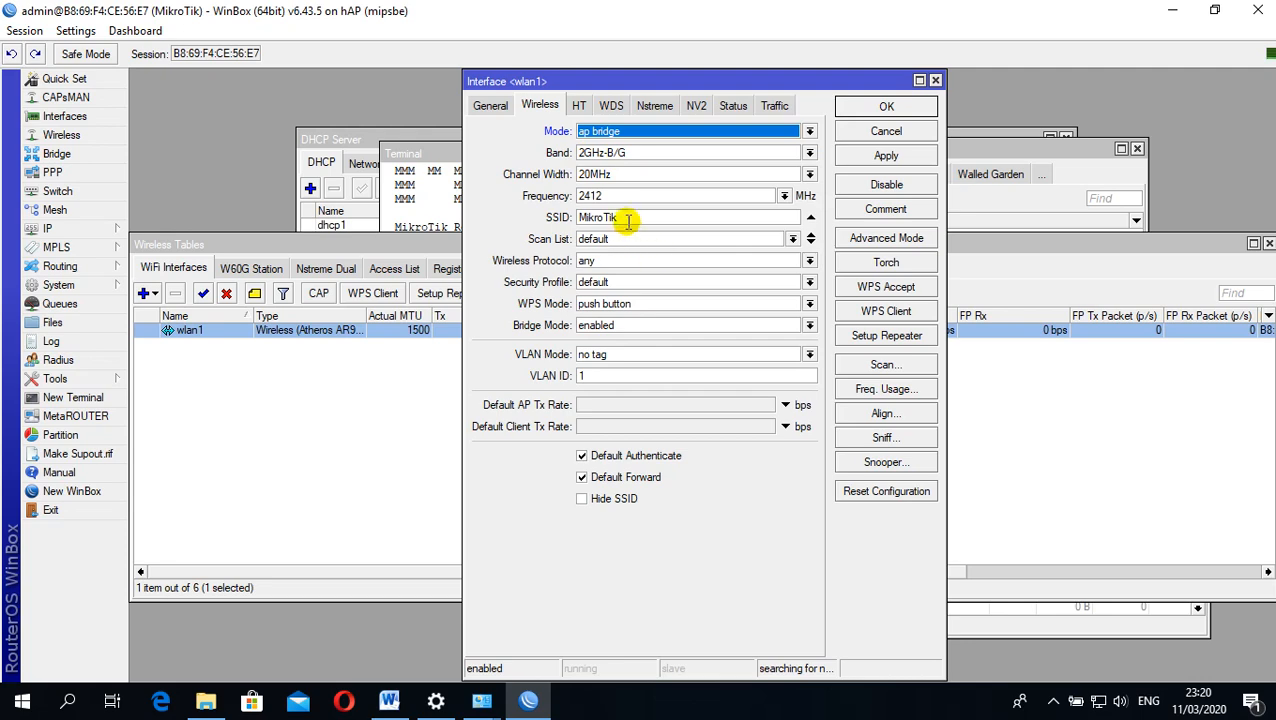
Set the wlan1 SSID to nama_peserta@ProxyUKK, copied from the Word task sheet, and save the interface settings
{"action": "left_click_drag", "start_coordinate": [628, 222], "coordinate": [564, 217]}
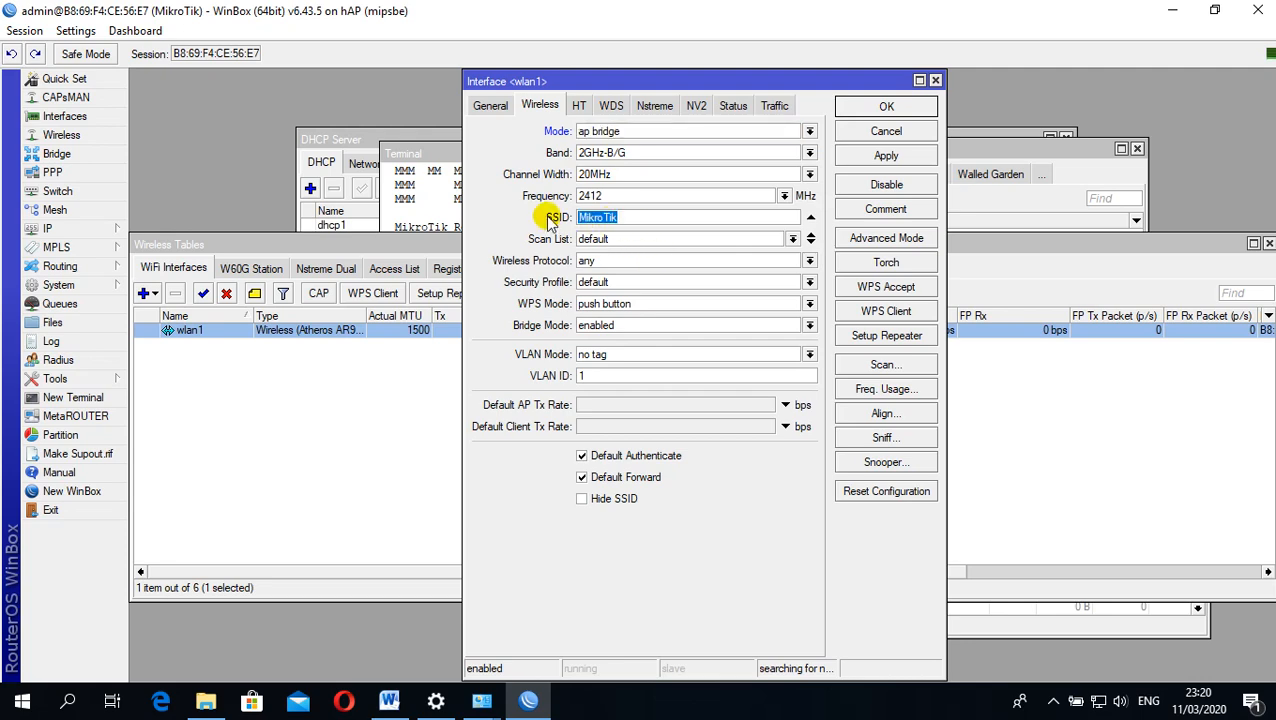
{"action": "left_click", "coordinate": [389, 700]}
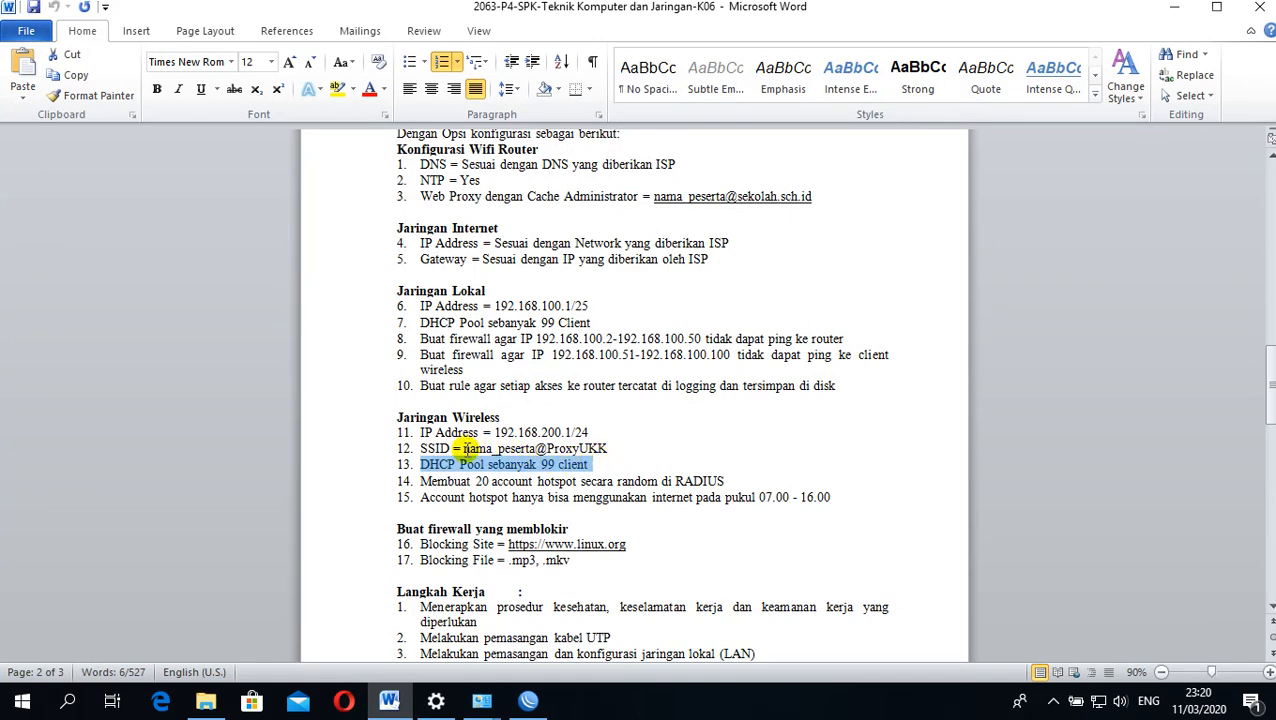
{"action": "left_click_drag", "start_coordinate": [463, 448], "coordinate": [590, 441]}
{"action": "key", "text": "ctrl+c"}
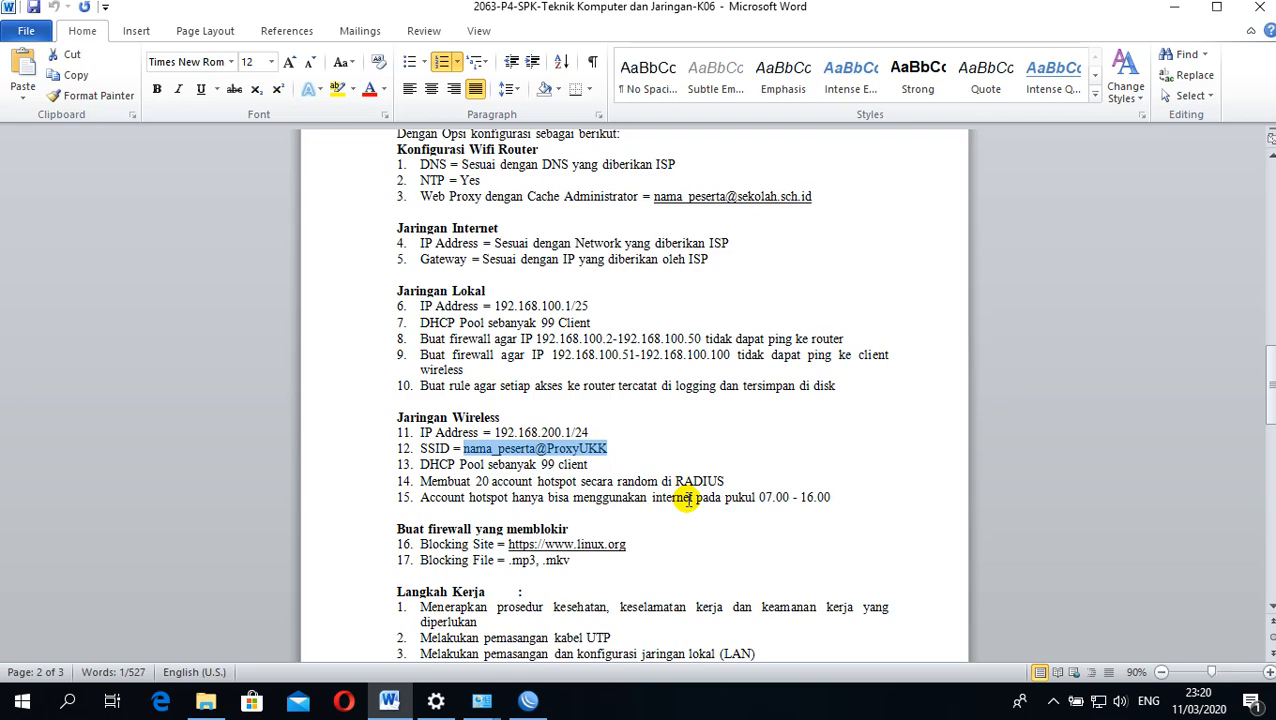
{"action": "left_click", "coordinate": [526, 700]}
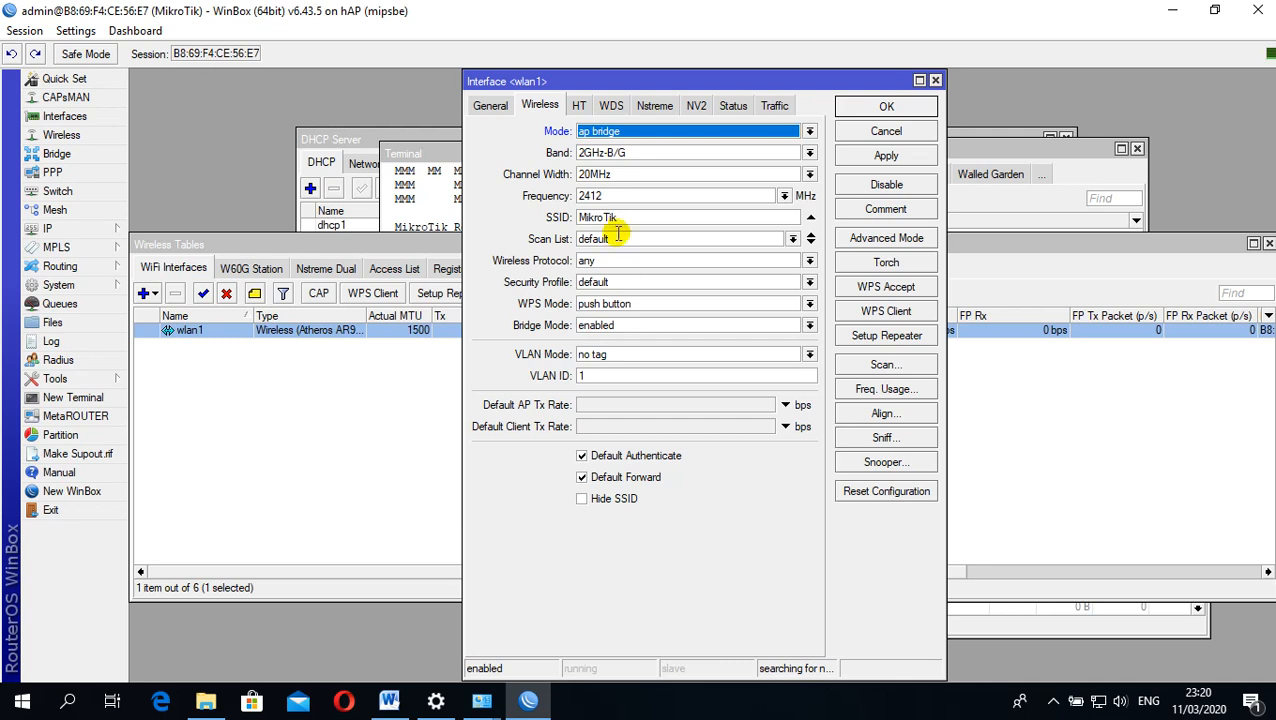
{"action": "left_click_drag", "start_coordinate": [634, 213], "coordinate": [557, 217]}
{"action": "key", "text": "ctrl+v"}
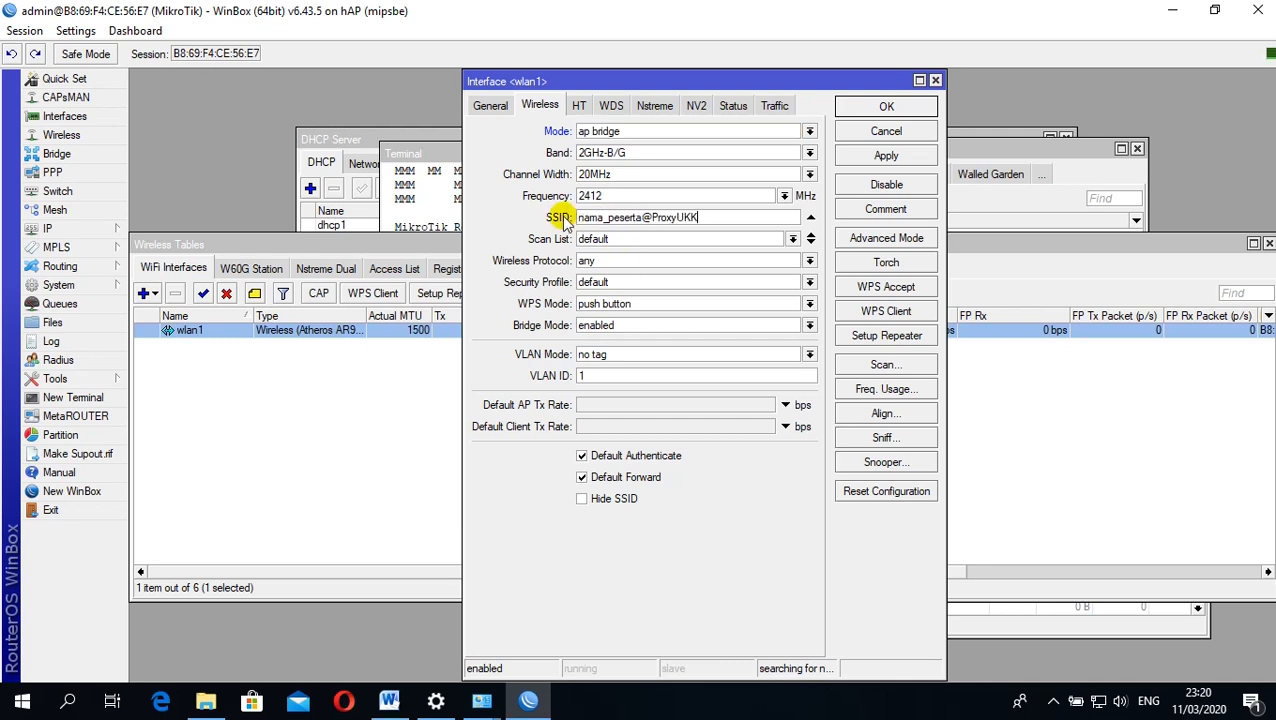
{"action": "left_click", "coordinate": [882, 158]}
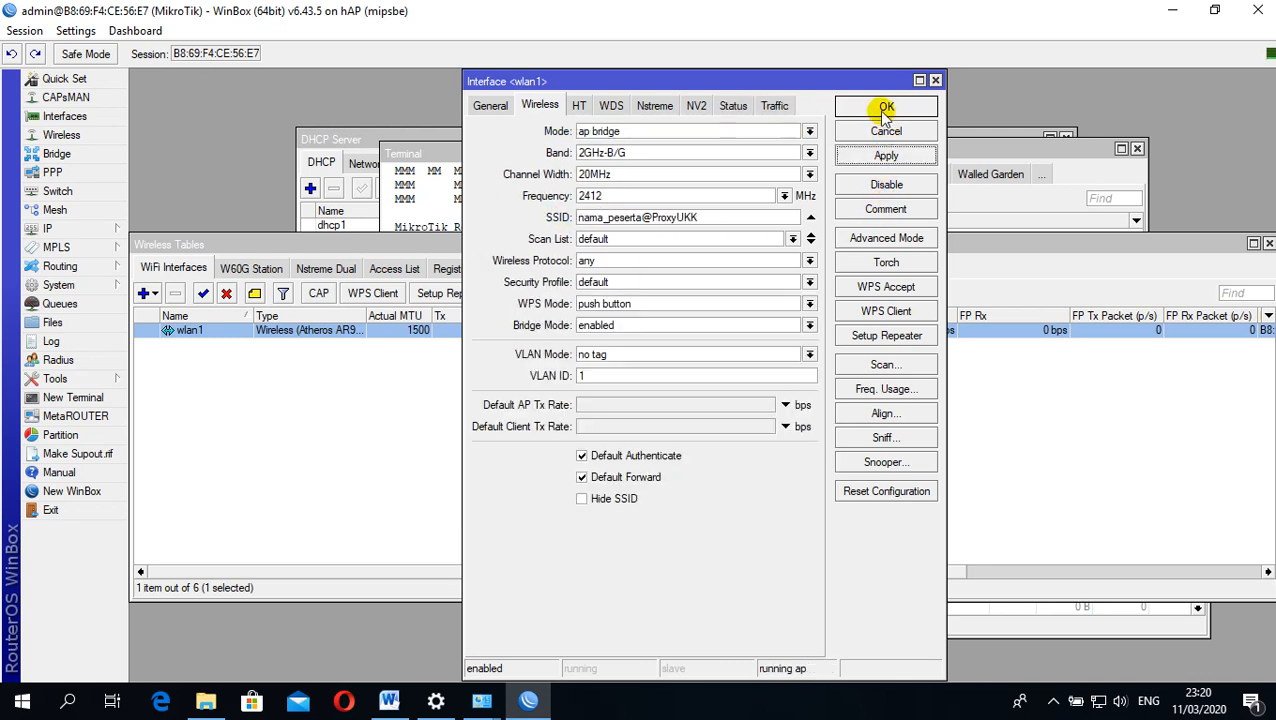
{"action": "left_click", "coordinate": [884, 107]}
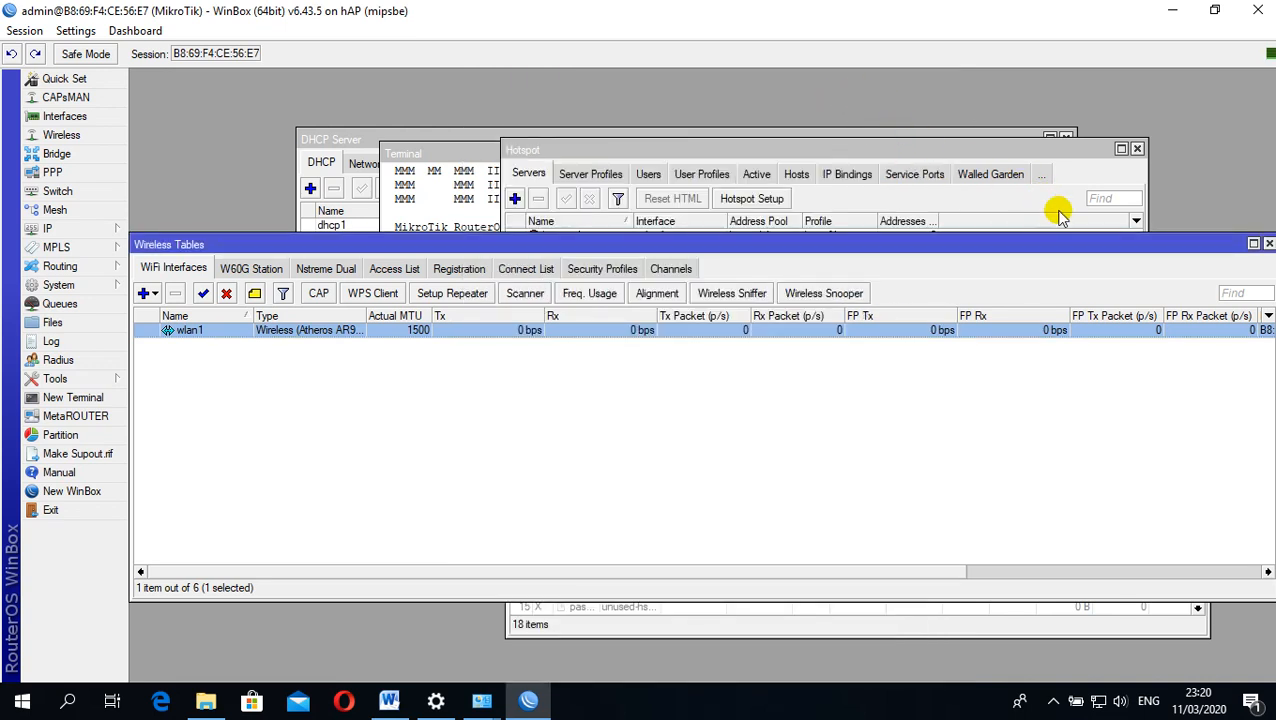
Check the computer's list of available Wi-Fi networks for the router's SSID, then close the list
{"action": "left_click", "coordinate": [1098, 702]}
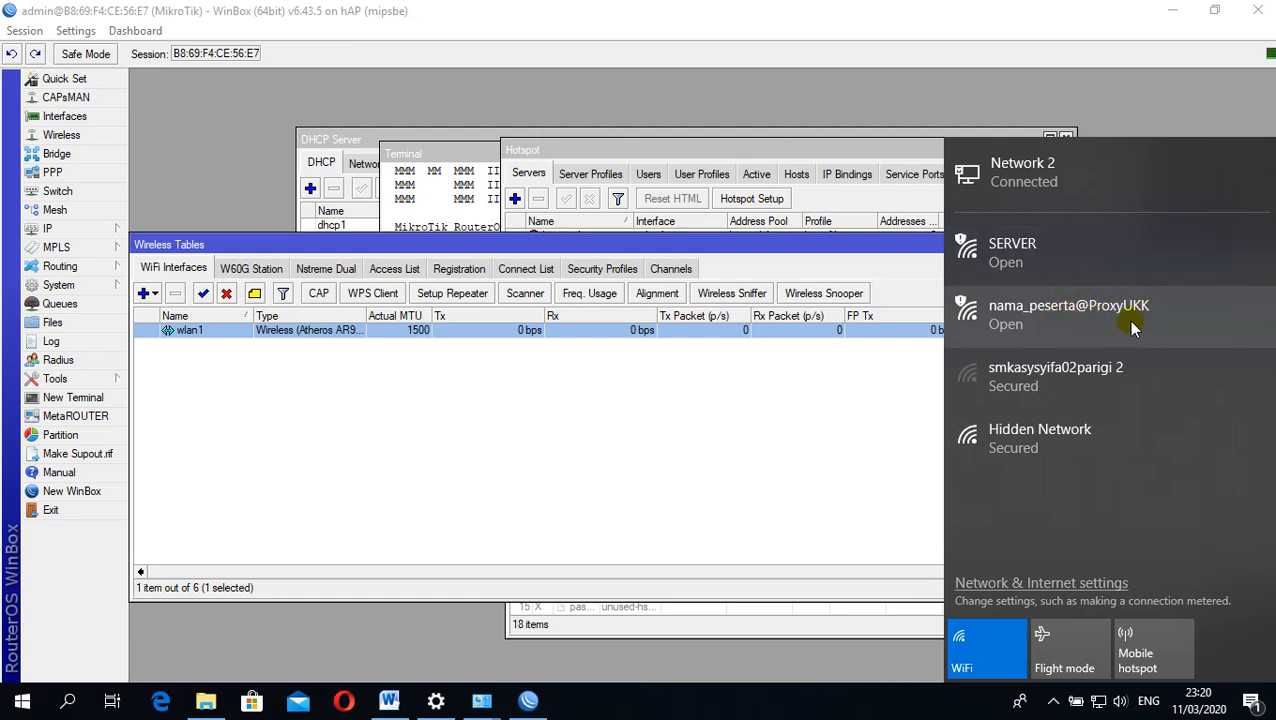
{"action": "left_click", "coordinate": [1098, 701]}
{"action": "left_click_drag", "start_coordinate": [800, 249], "coordinate": [825, 228]}
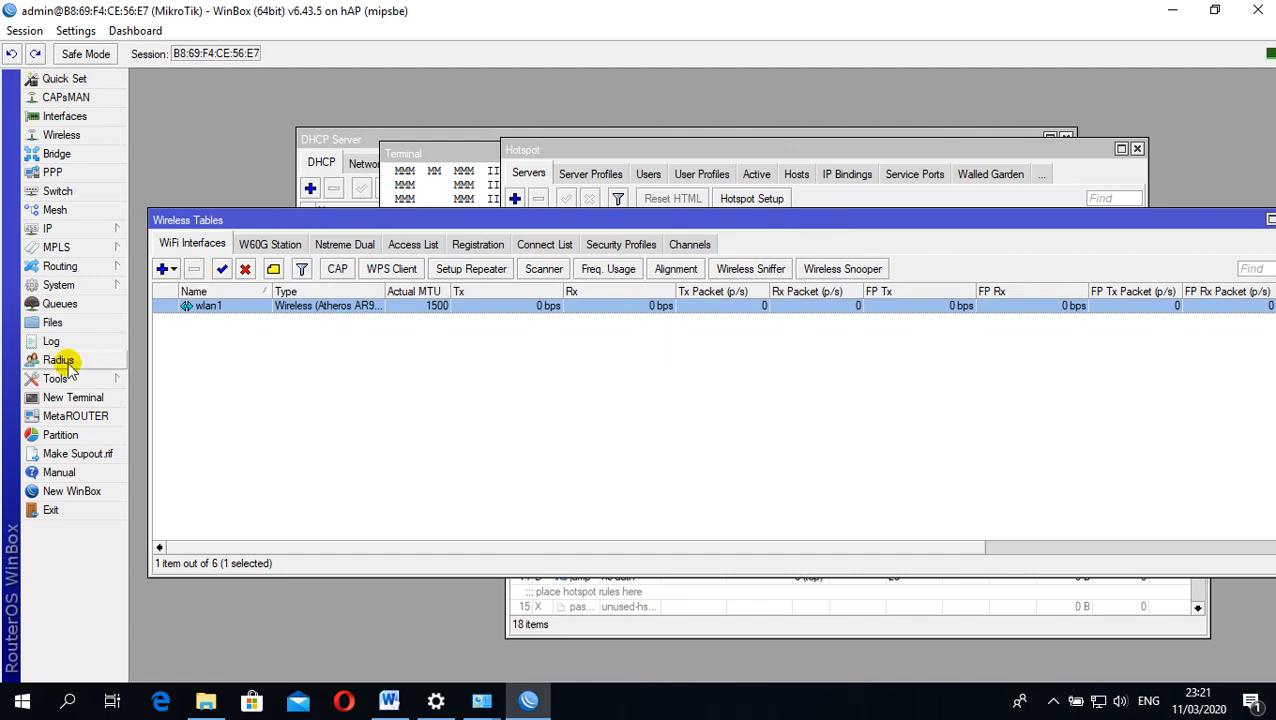
Switch to the Word task sheet and review wireless items 14 and 15 on hotspot accounts
{"action": "left_click", "coordinate": [388, 700]}
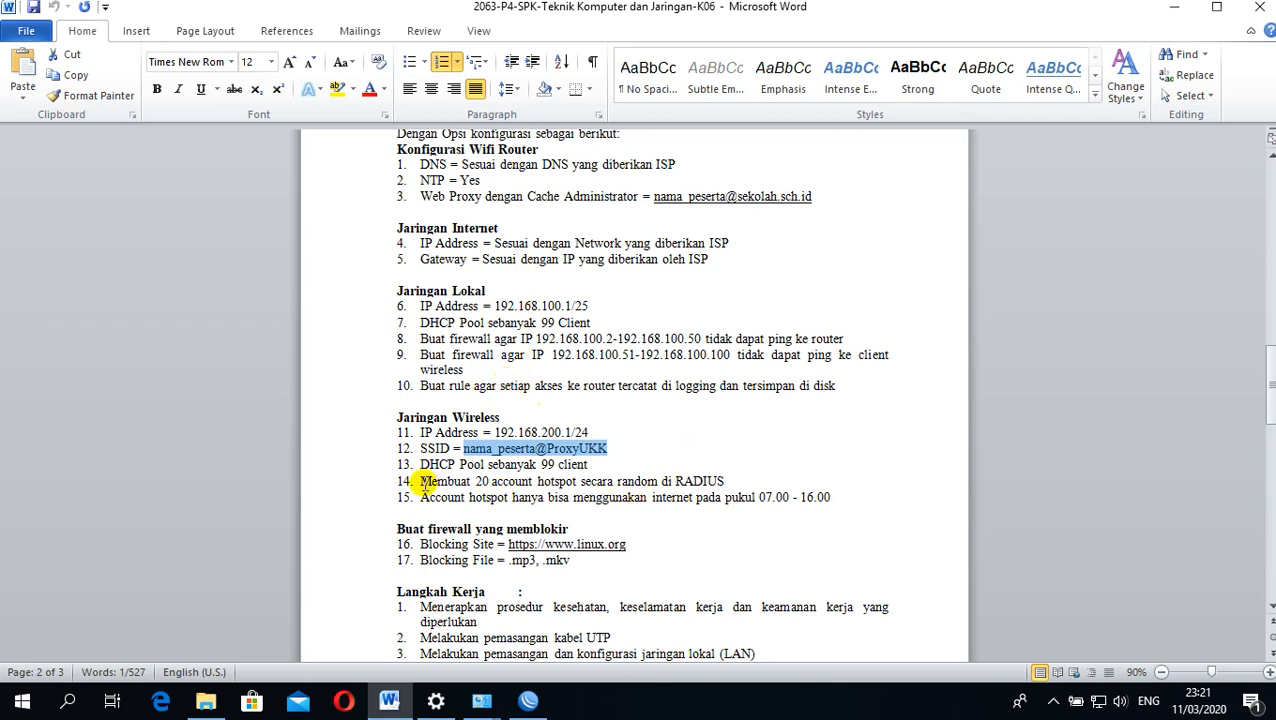
{"action": "left_click_drag", "start_coordinate": [418, 481], "coordinate": [726, 477]}
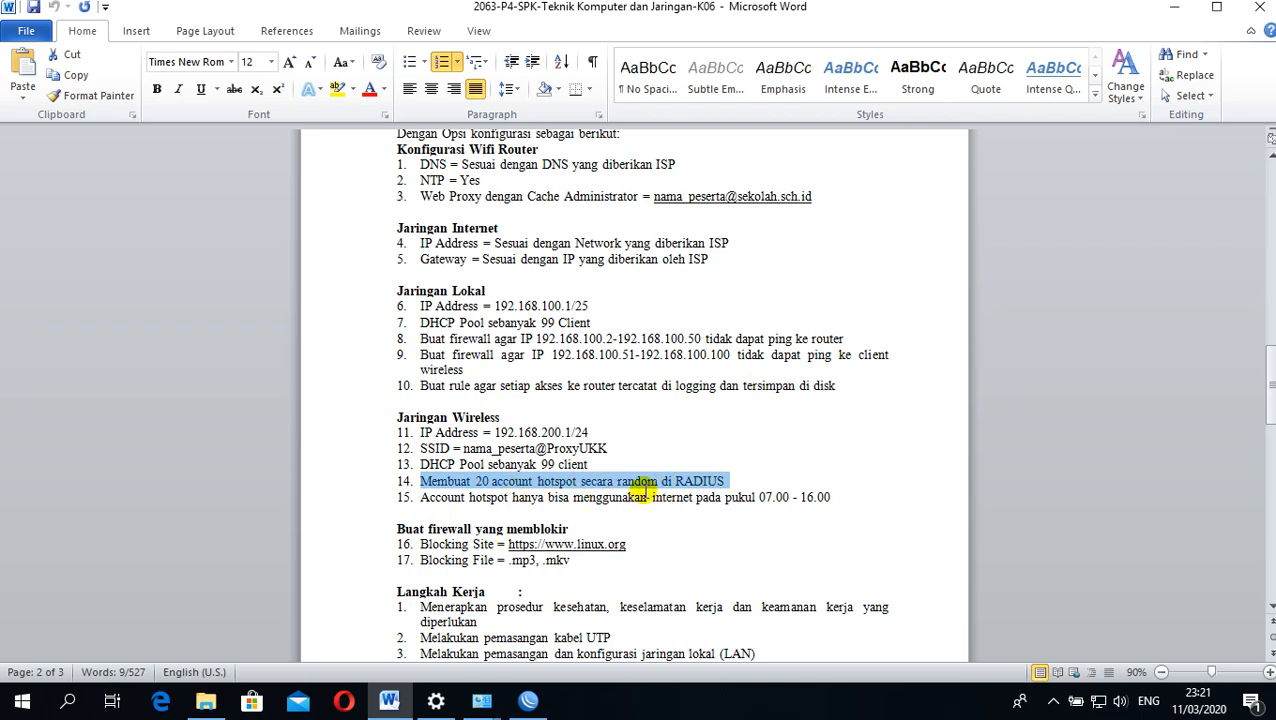
{"action": "left_click", "coordinate": [712, 433]}
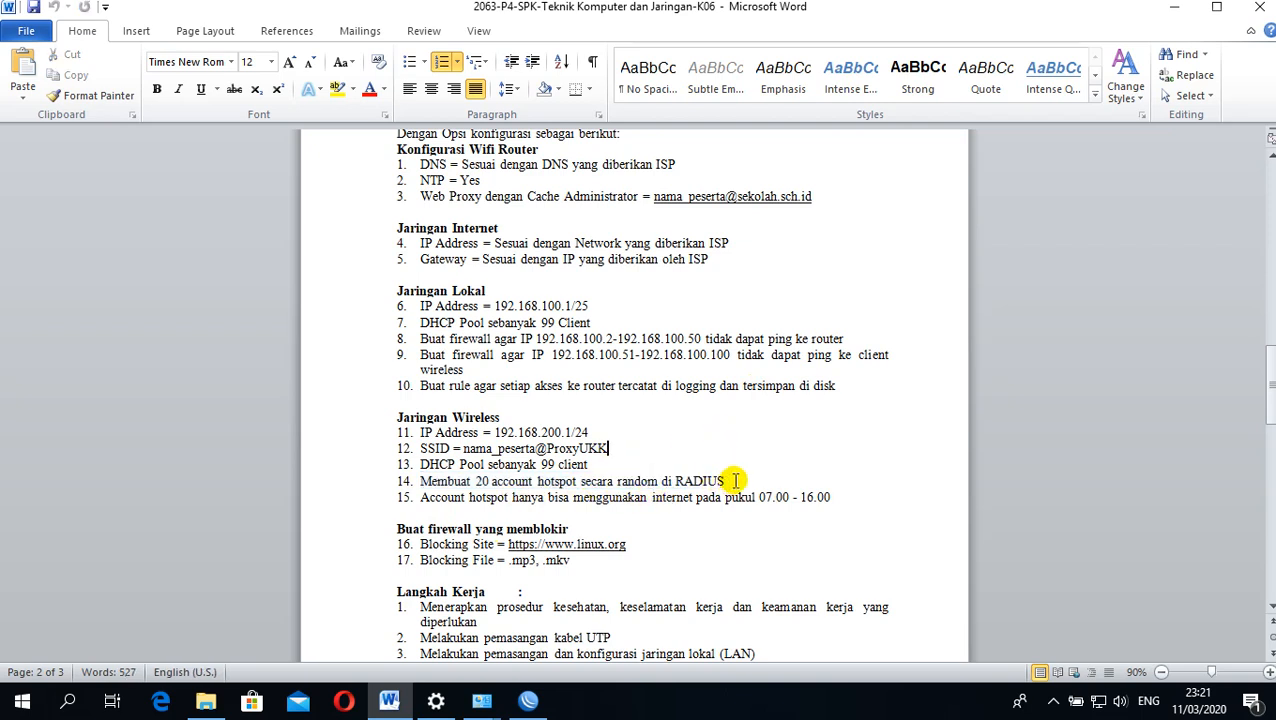
{"action": "left_click_drag", "start_coordinate": [732, 484], "coordinate": [466, 497]}
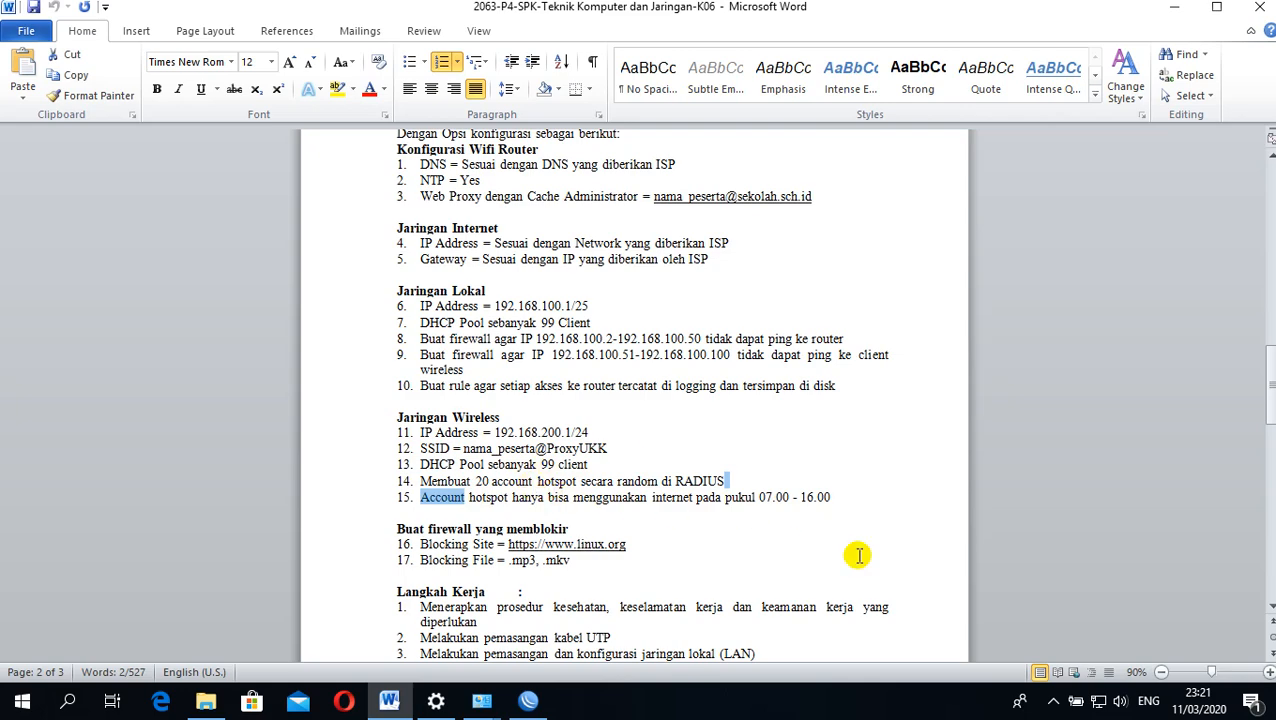
Back in WinBox, add a RADIUS server for the hotspot service with address 127.0.0.1
{"action": "left_click", "coordinate": [528, 700]}
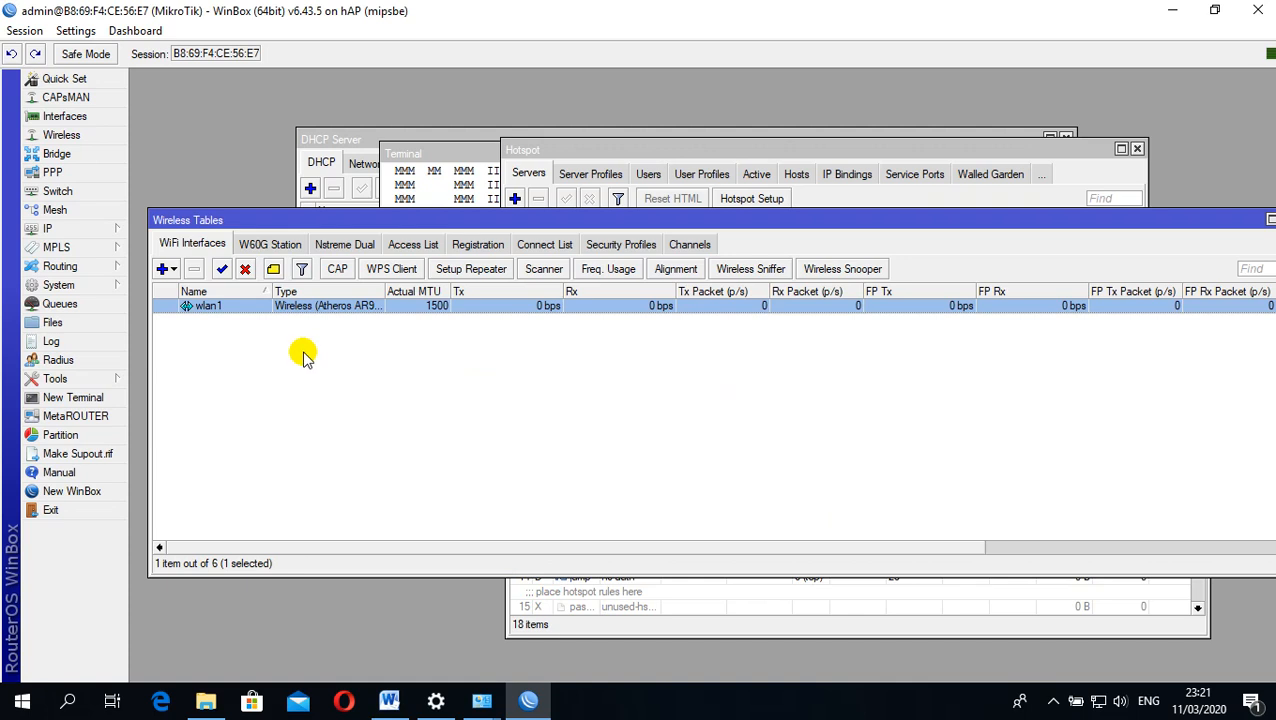
{"action": "left_click", "coordinate": [70, 362]}
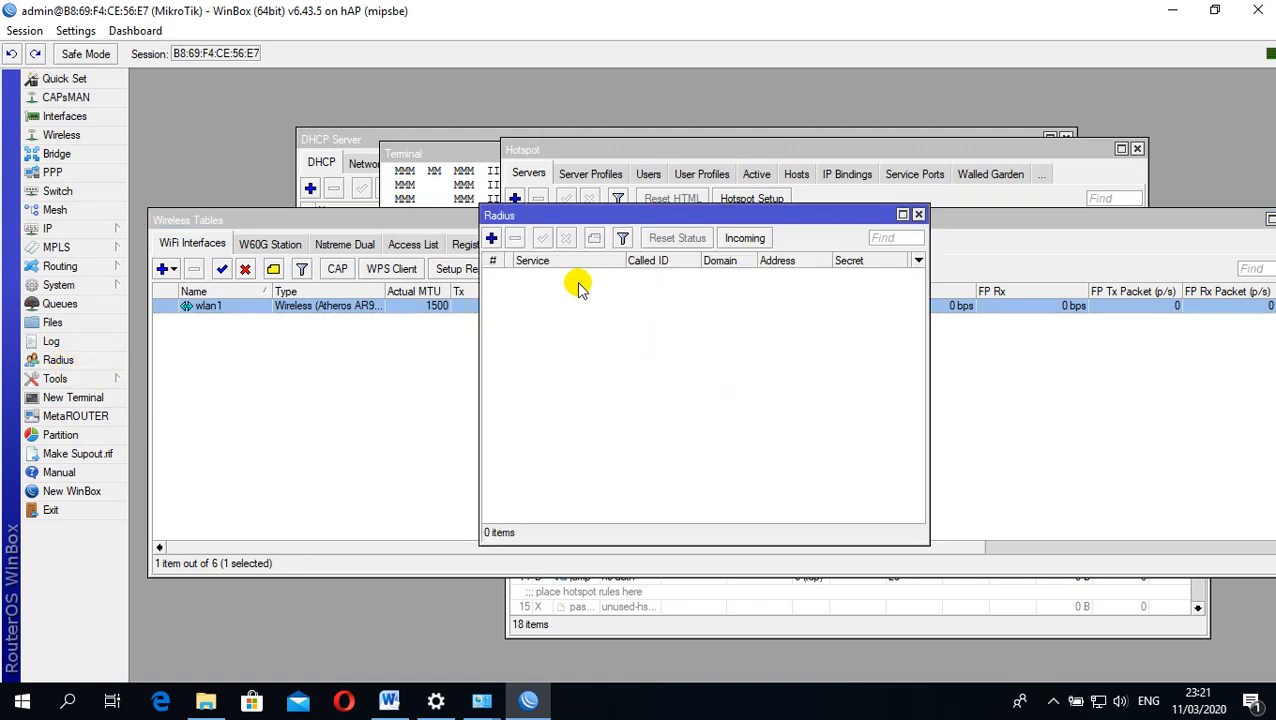
{"action": "left_click", "coordinate": [491, 238]}
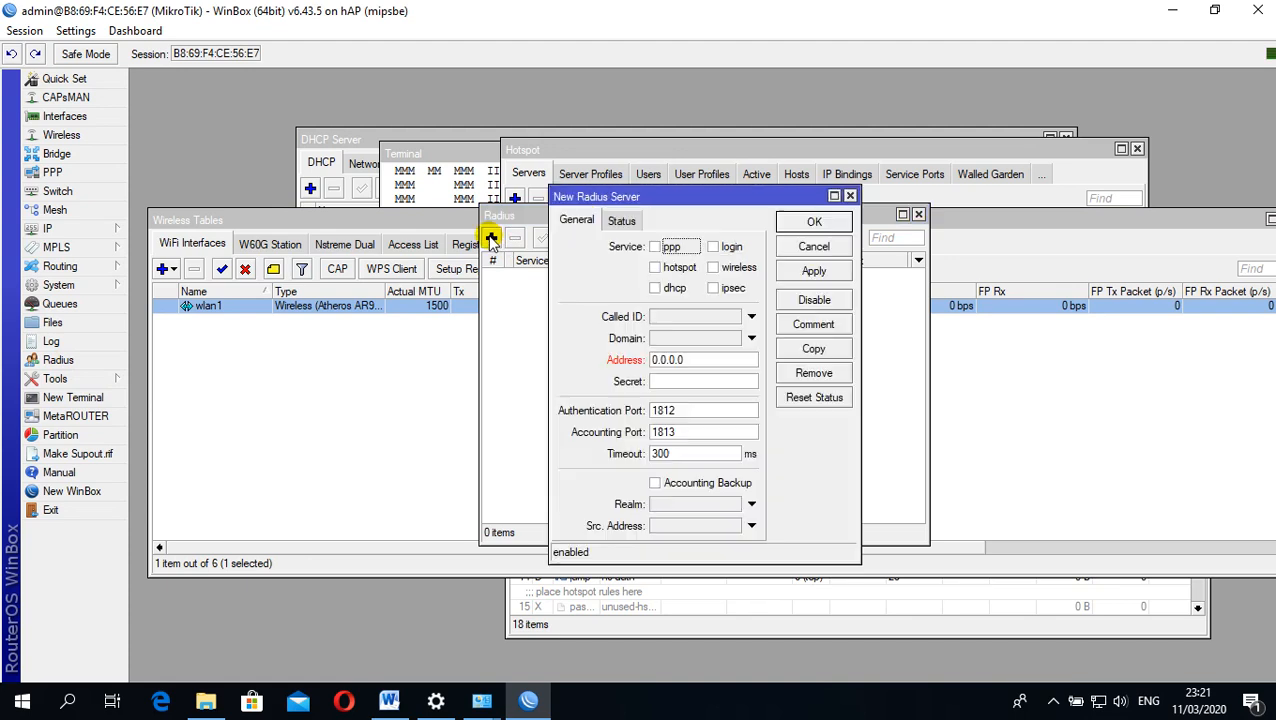
{"action": "left_click", "coordinate": [655, 268]}
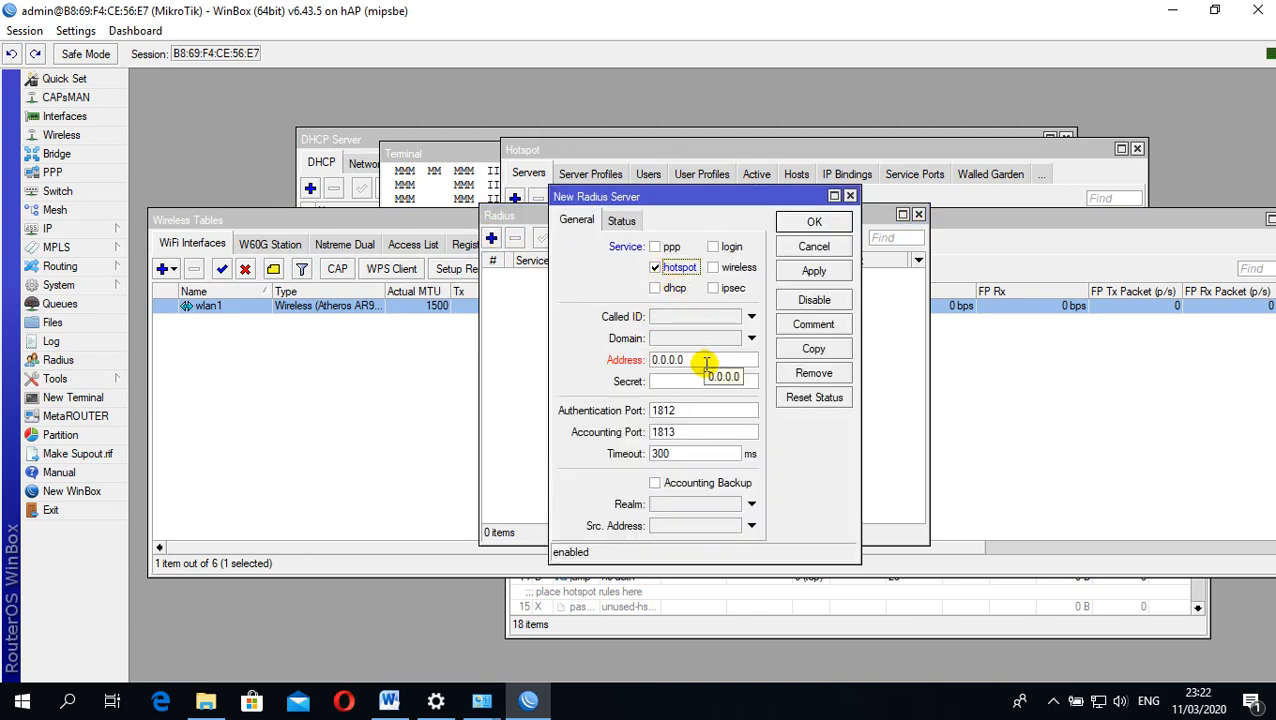
{"action": "left_click", "coordinate": [702, 362]}
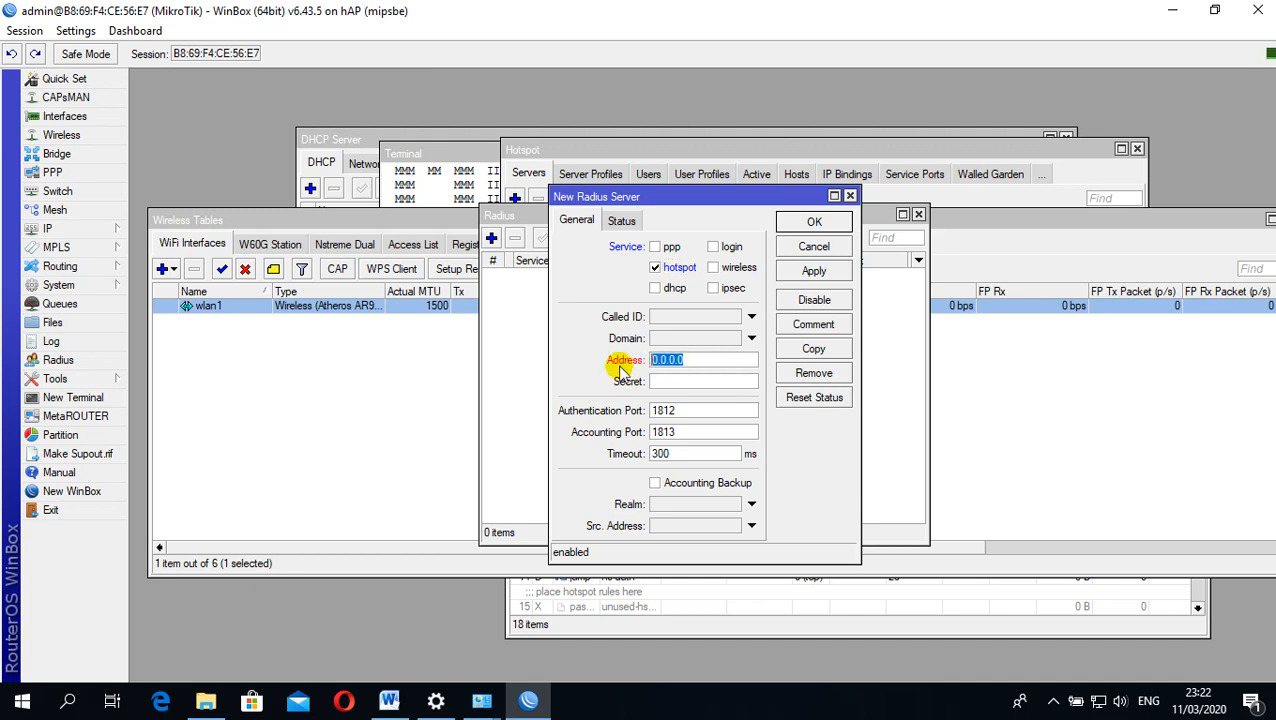
{"action": "type", "text": "127"}
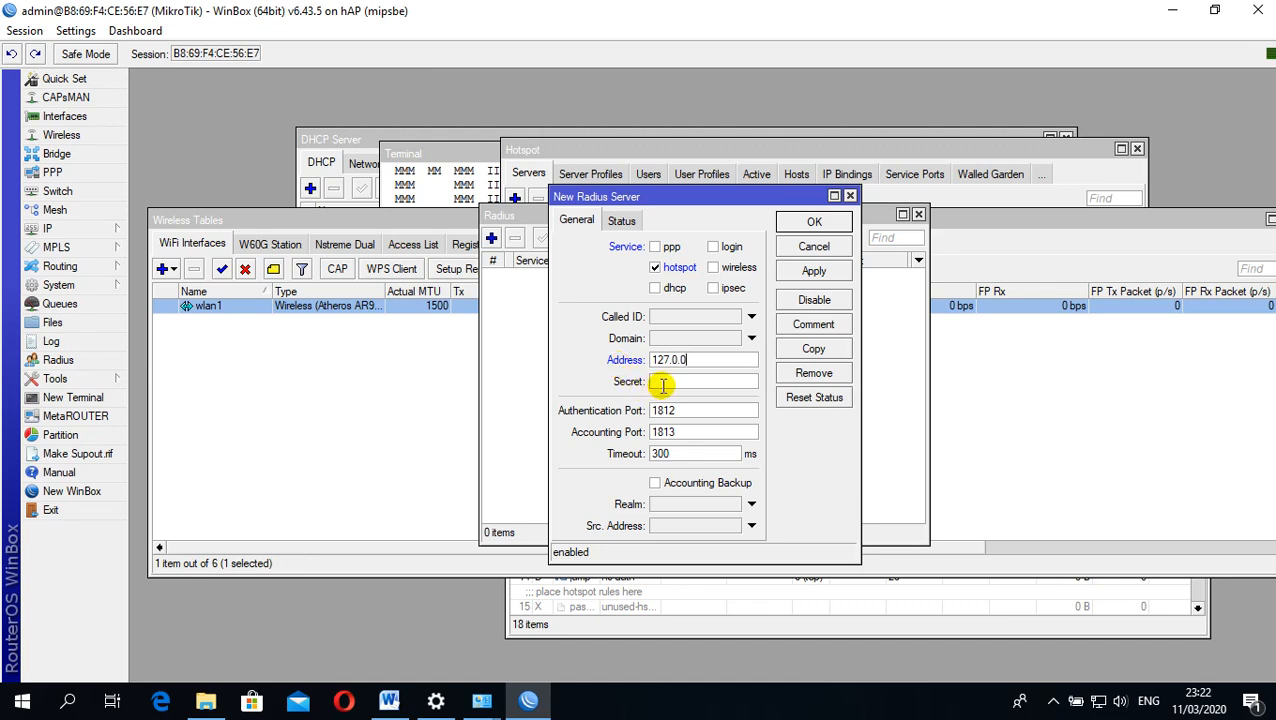
{"action": "type", "text": ".0.0.1"}
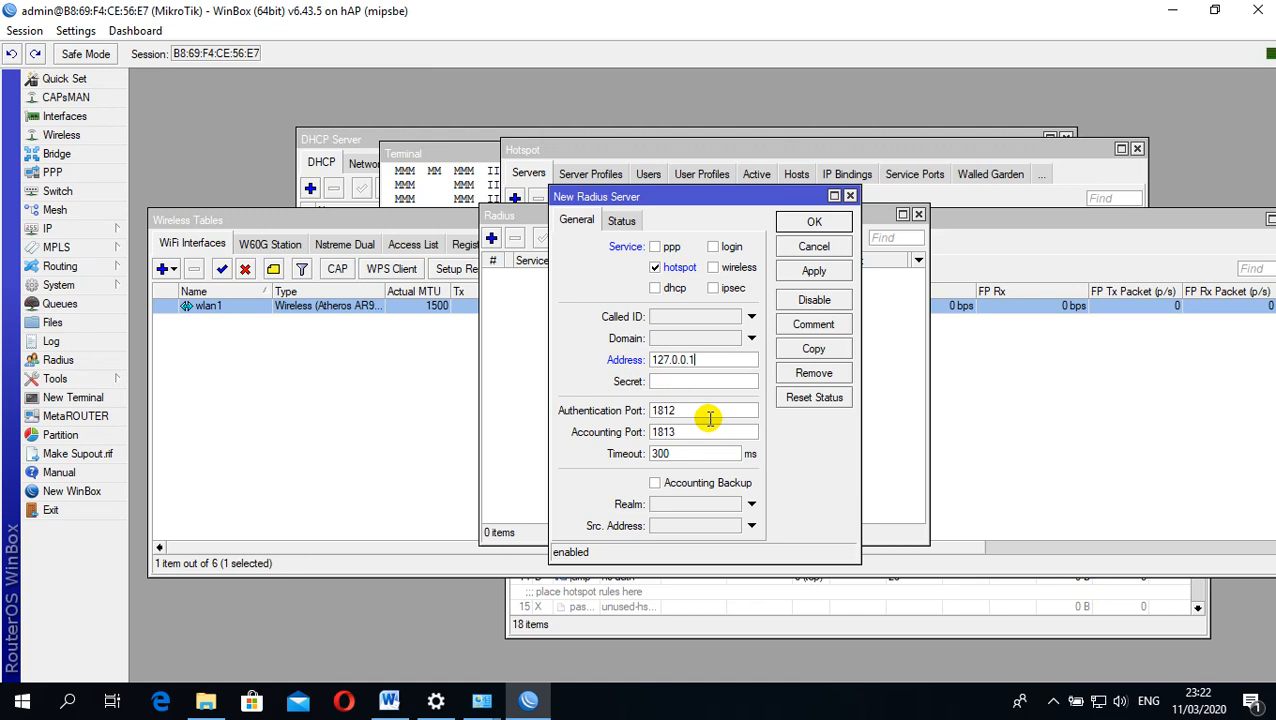
Enter the RADIUS server's secret, save the server, and accept incoming RADIUS requests on port 3799
{"action": "left_click", "coordinate": [662, 381]}
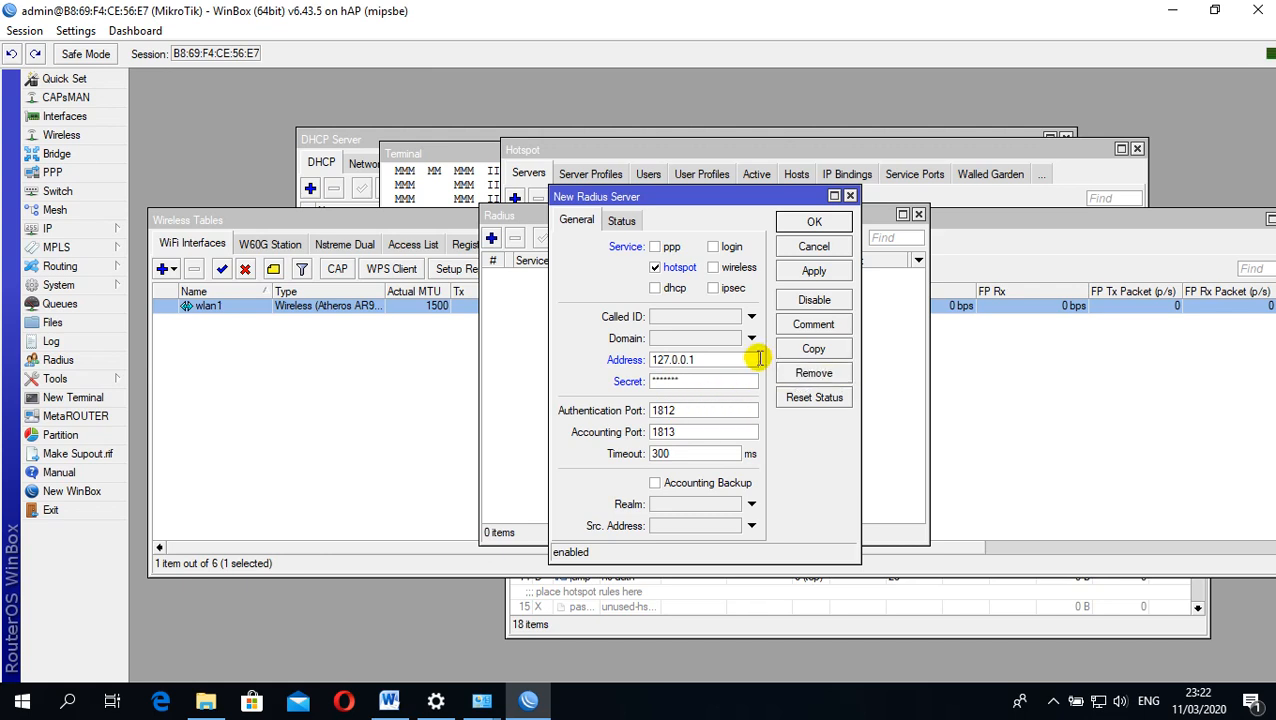
{"action": "left_click", "coordinate": [806, 272]}
{"action": "left_click", "coordinate": [814, 222]}
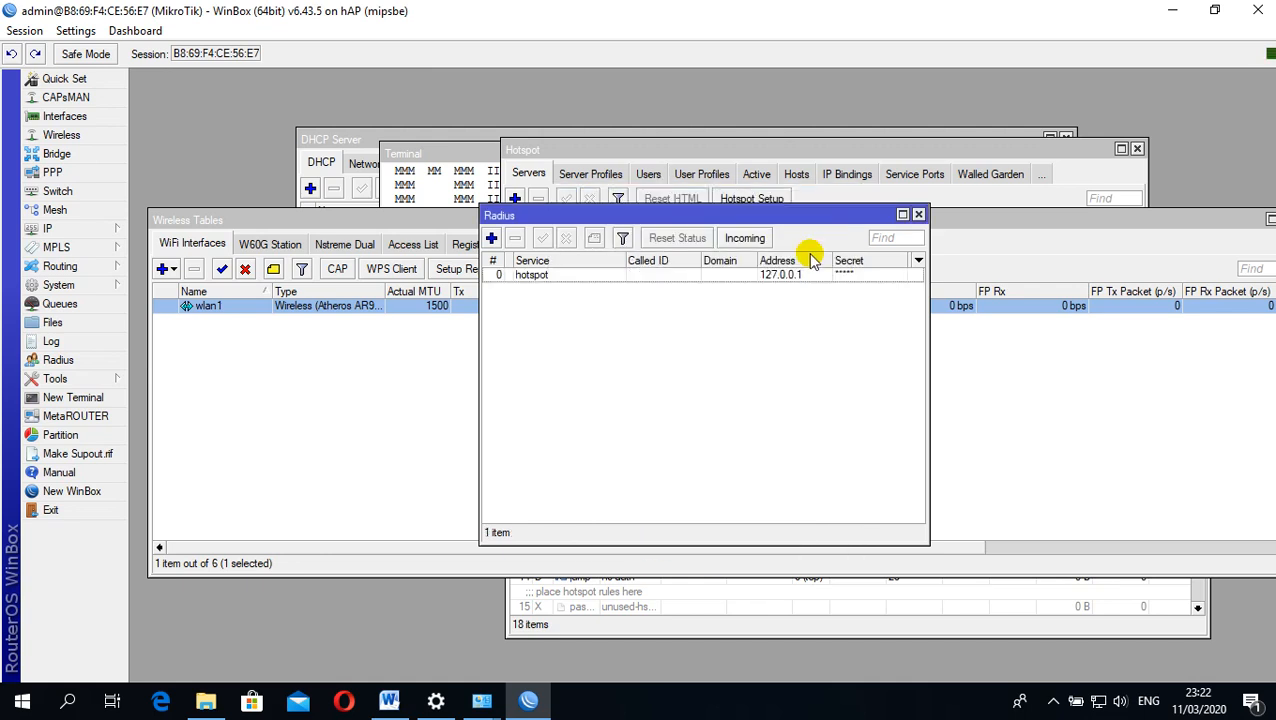
{"action": "left_click", "coordinate": [741, 240]}
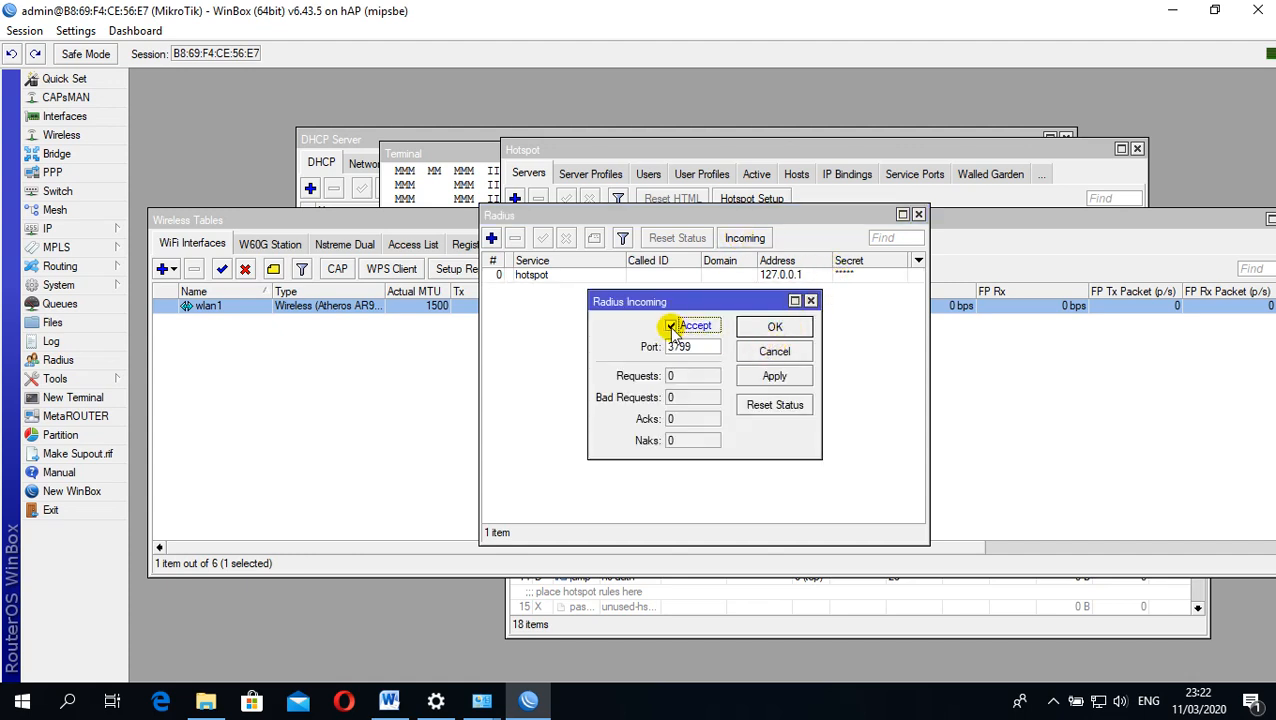
{"action": "left_click", "coordinate": [772, 329]}
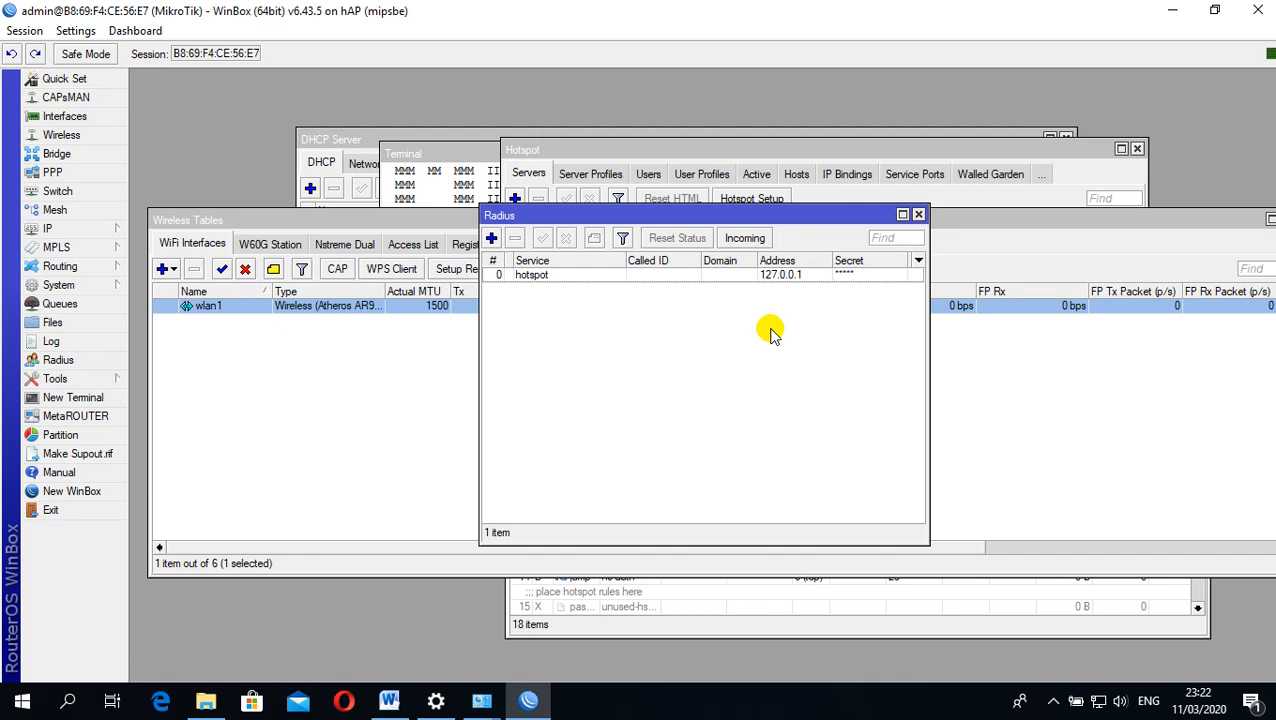
Enable Use RADIUS in the hotspot server profile hsprof1 and apply the change
{"action": "left_click", "coordinate": [85, 228]}
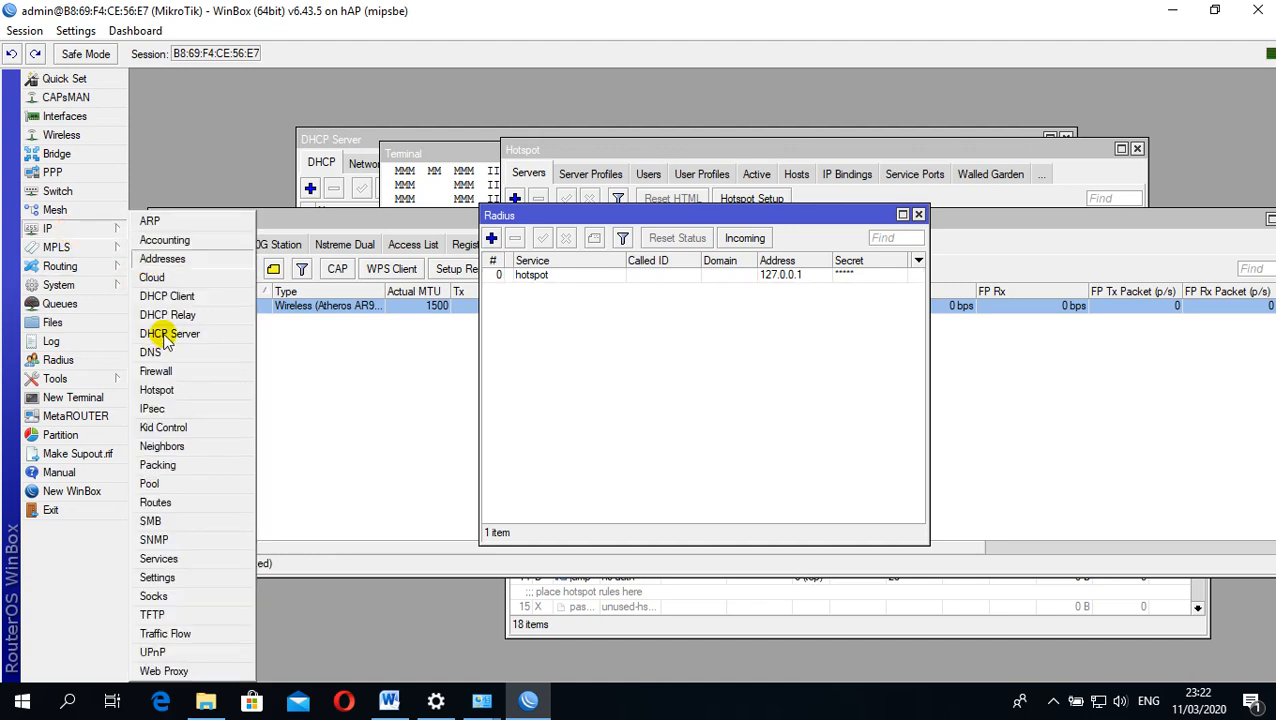
{"action": "left_click", "coordinate": [165, 390]}
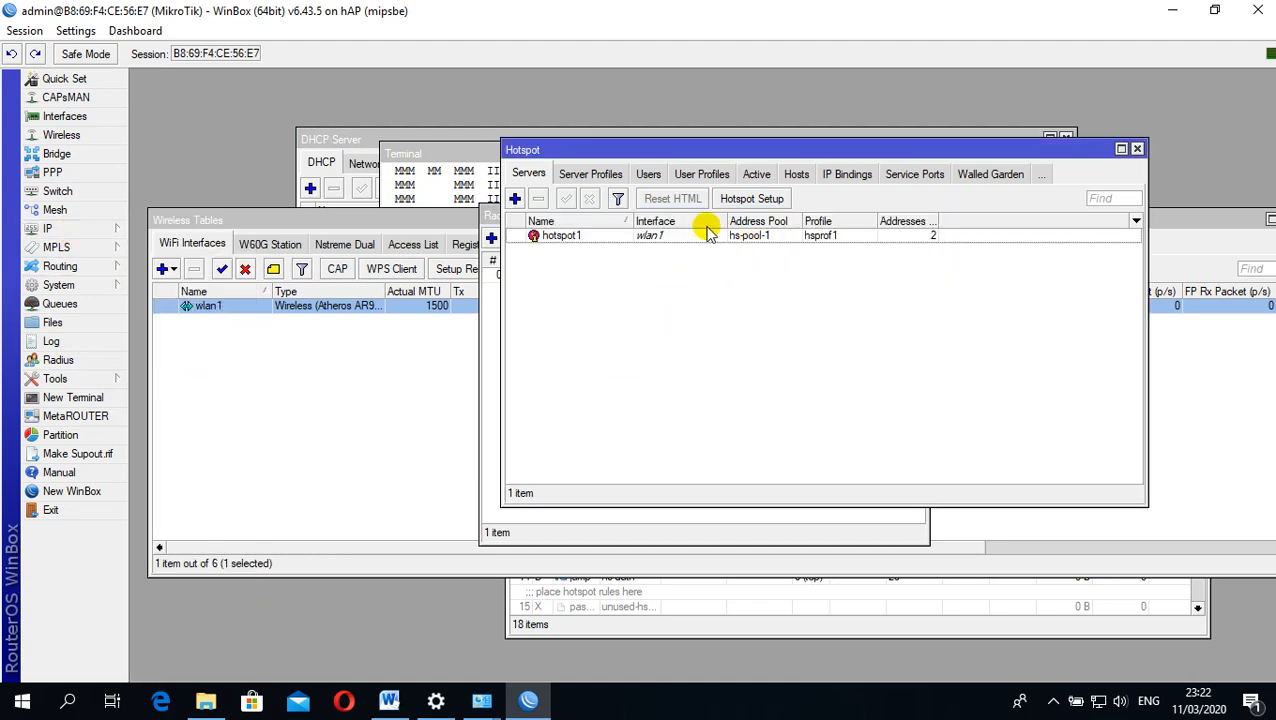
{"action": "left_click", "coordinate": [590, 174]}
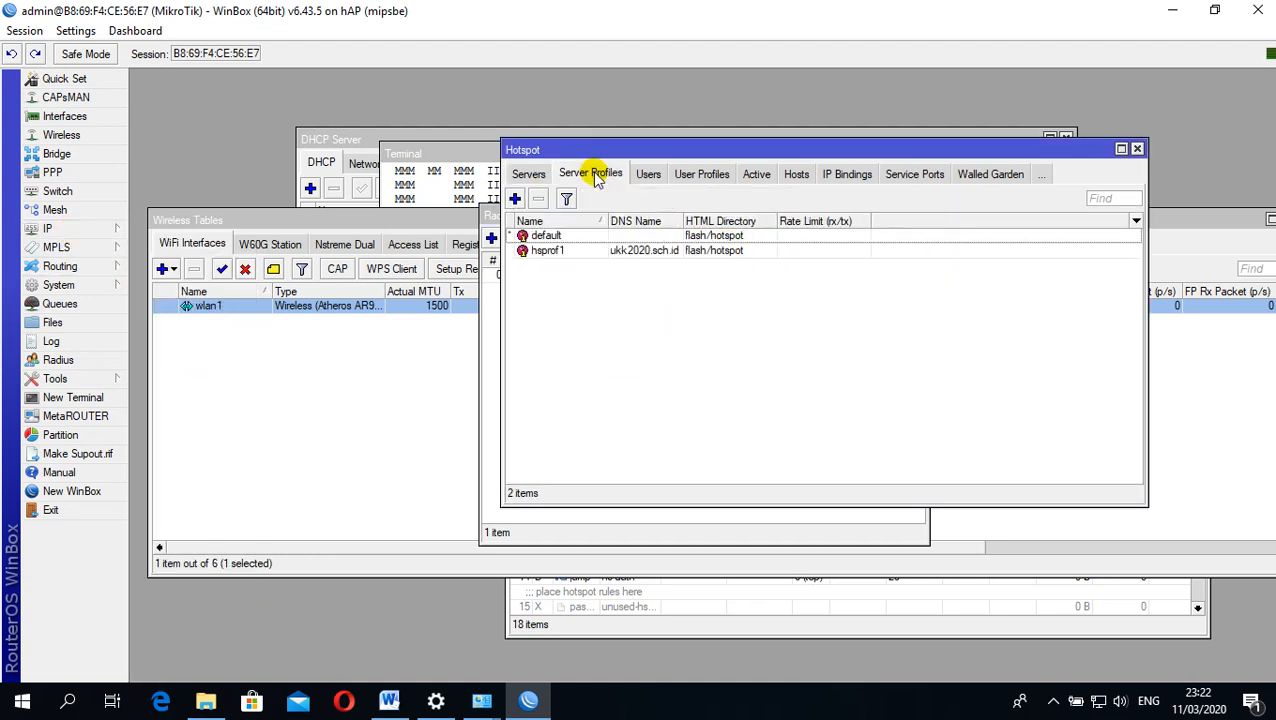
{"action": "double_click", "coordinate": [650, 252]}
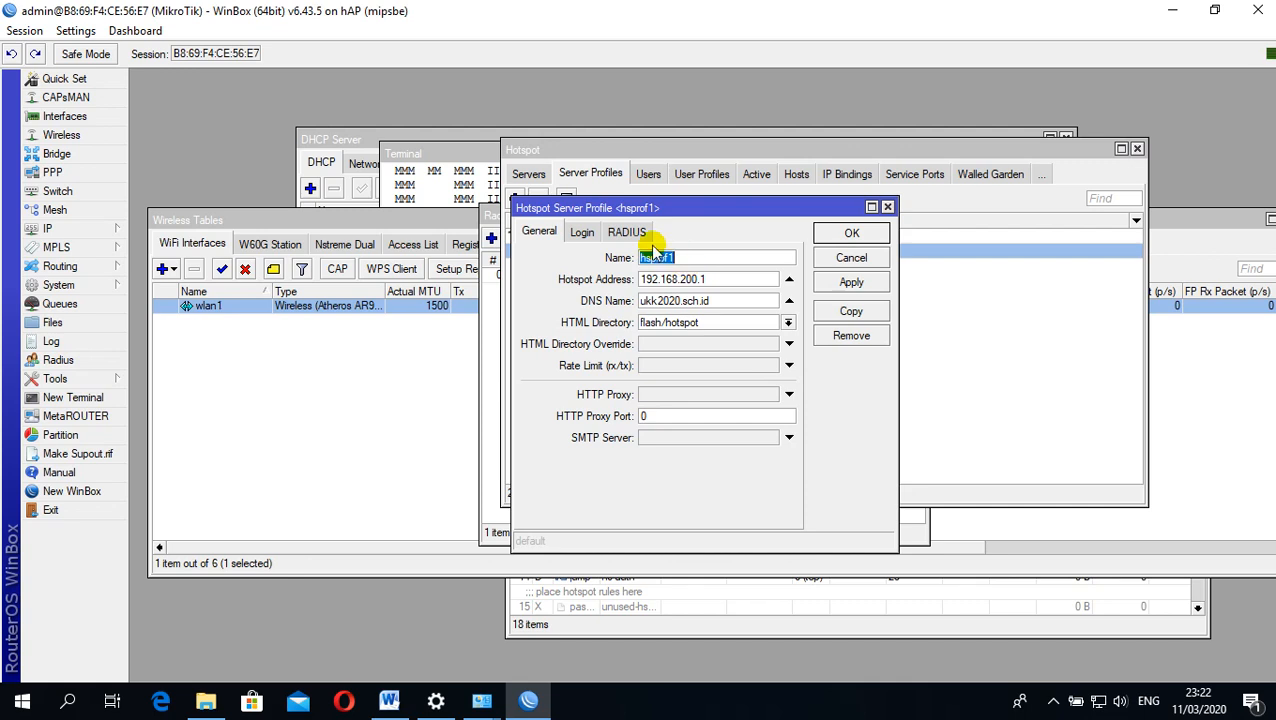
{"action": "left_click", "coordinate": [627, 232]}
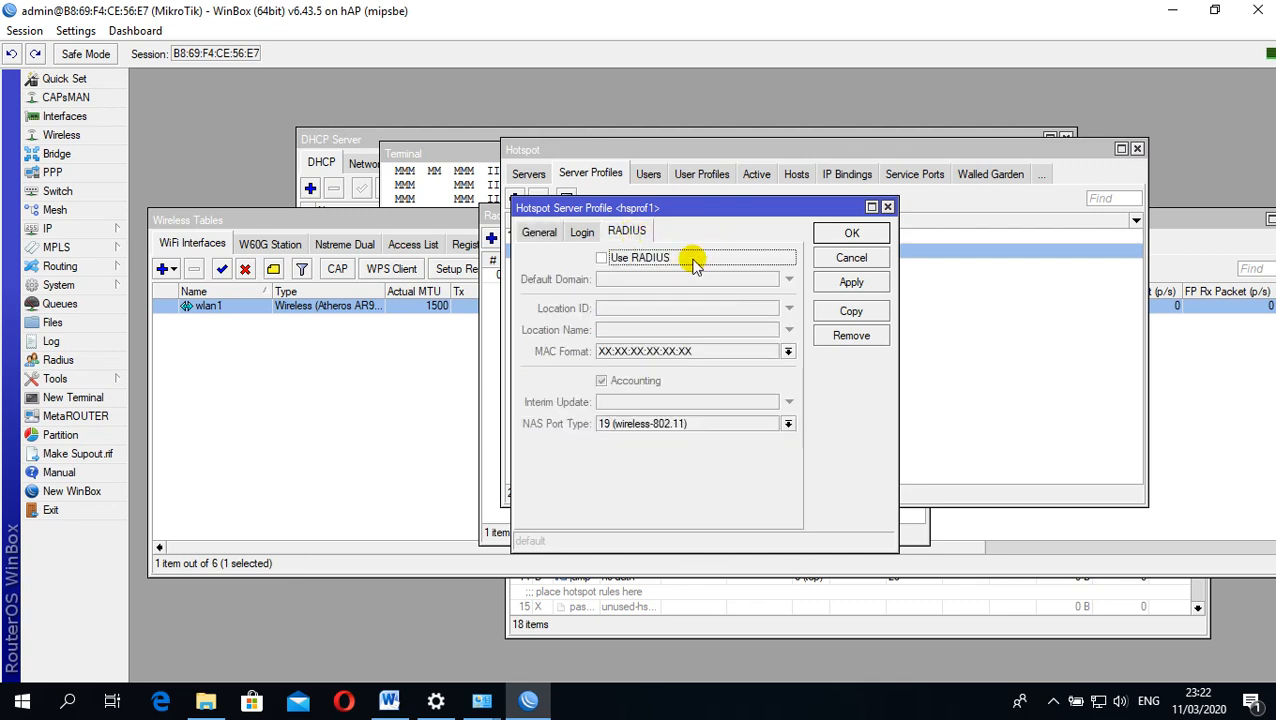
{"action": "left_click", "coordinate": [601, 258]}
{"action": "left_click", "coordinate": [851, 284]}
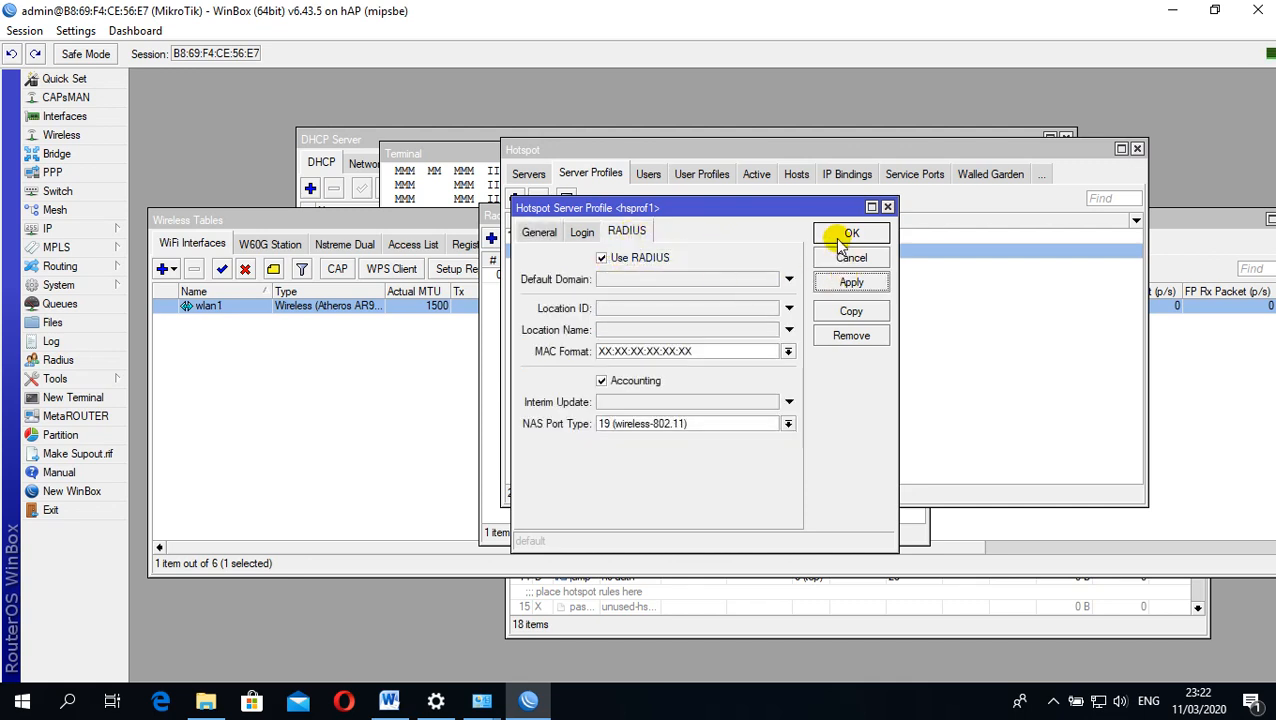
Confirm the hsprof1 server profile, clear the open windows from the desktop, and switch to Google Chrome
{"action": "left_click", "coordinate": [836, 236]}
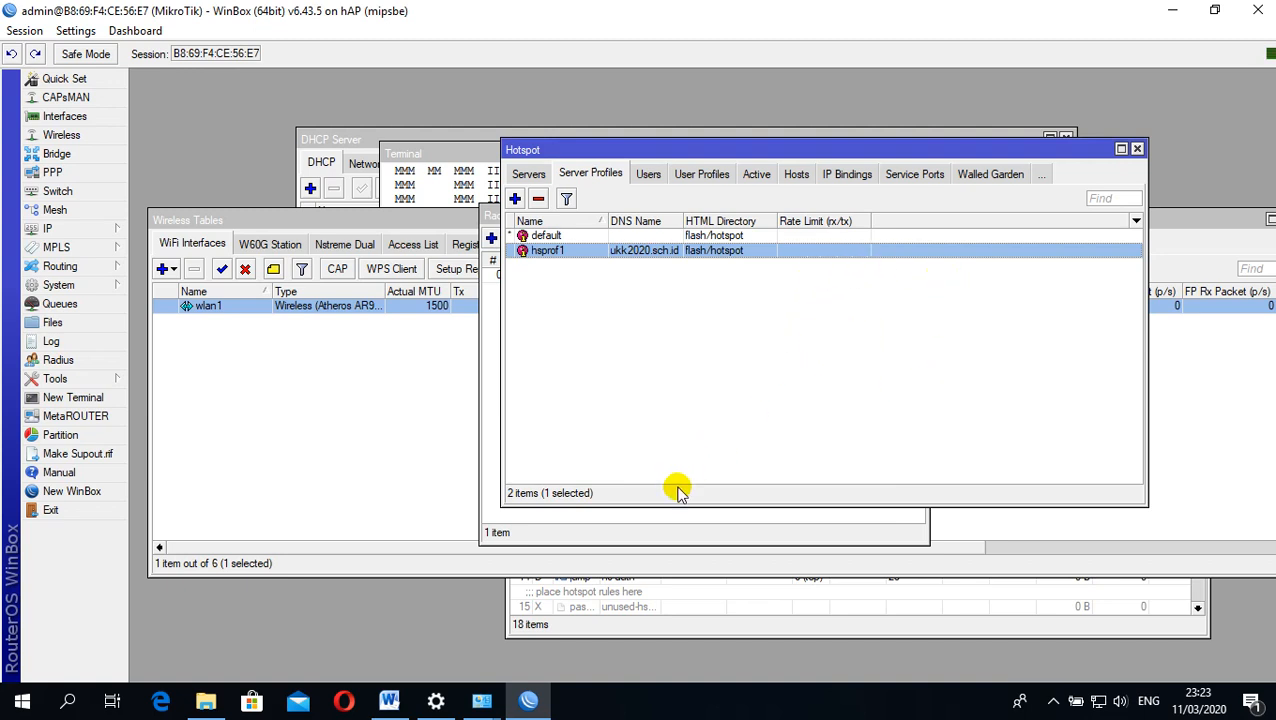
{"action": "left_click", "coordinate": [1168, 12]}
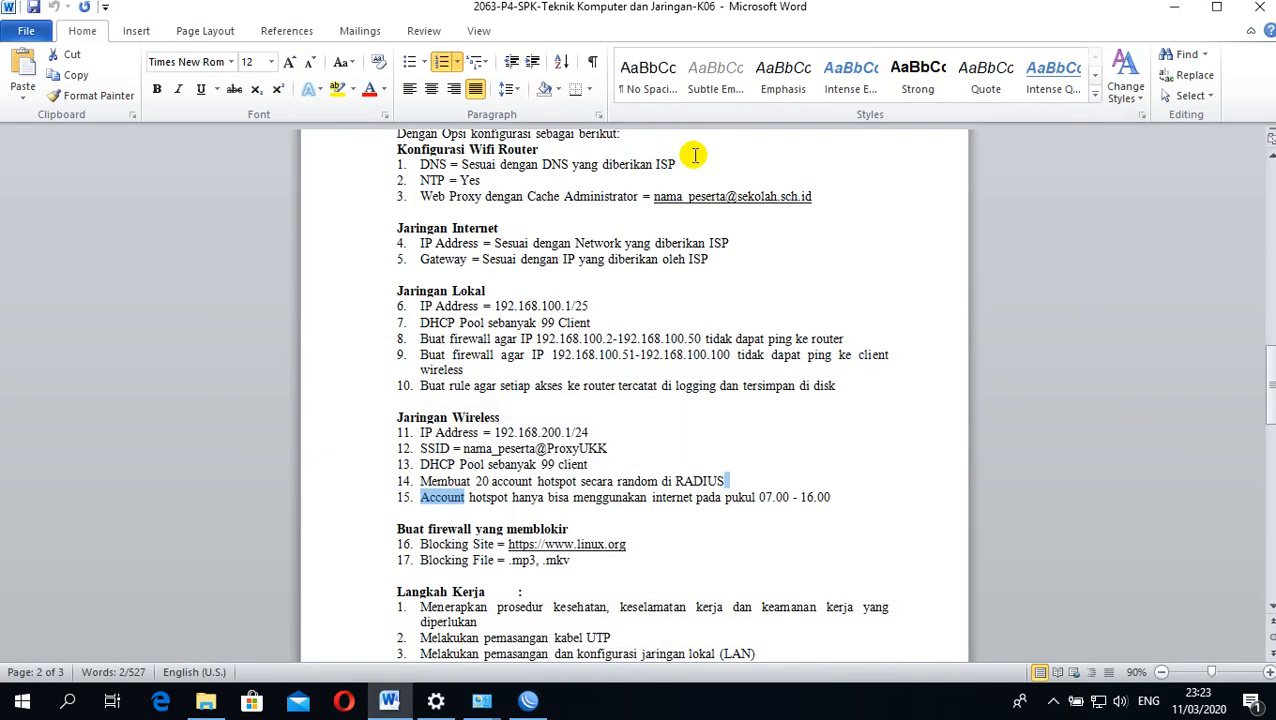
{"action": "left_click", "coordinate": [1164, 10]}
{"action": "left_click", "coordinate": [1168, 15]}
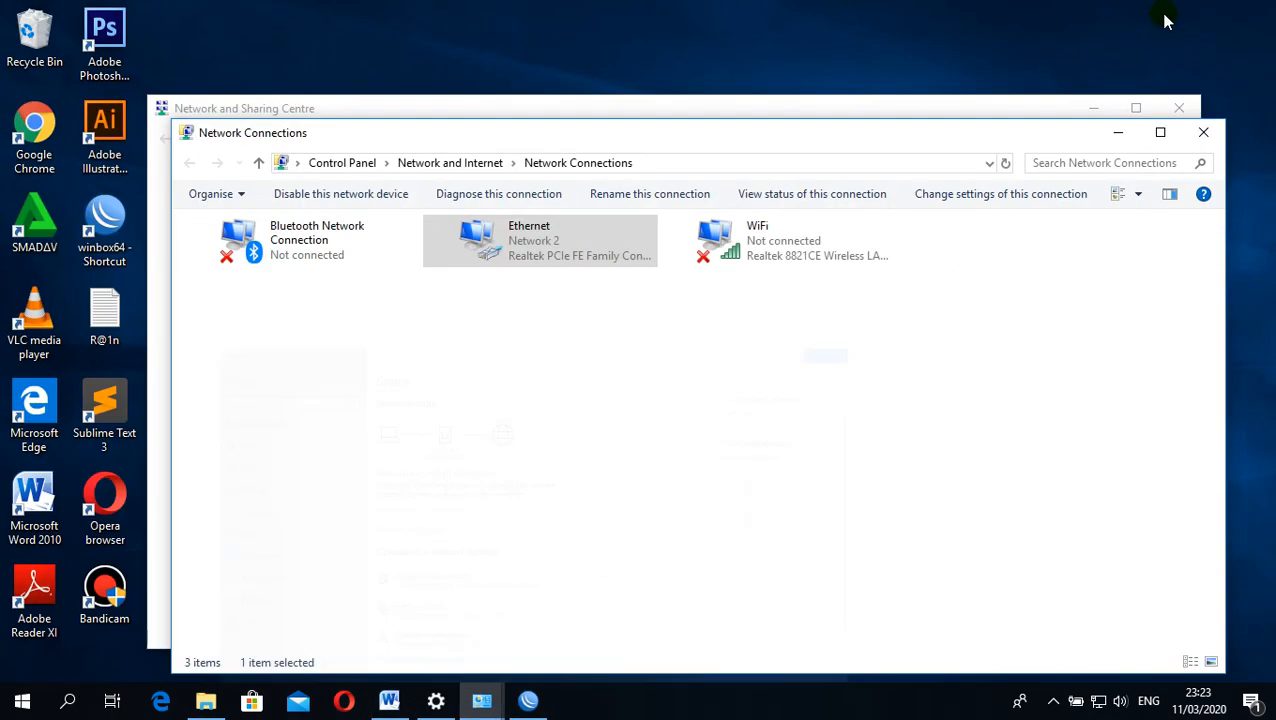
{"action": "left_click", "coordinate": [1118, 132]}
{"action": "left_click", "coordinate": [1090, 110]}
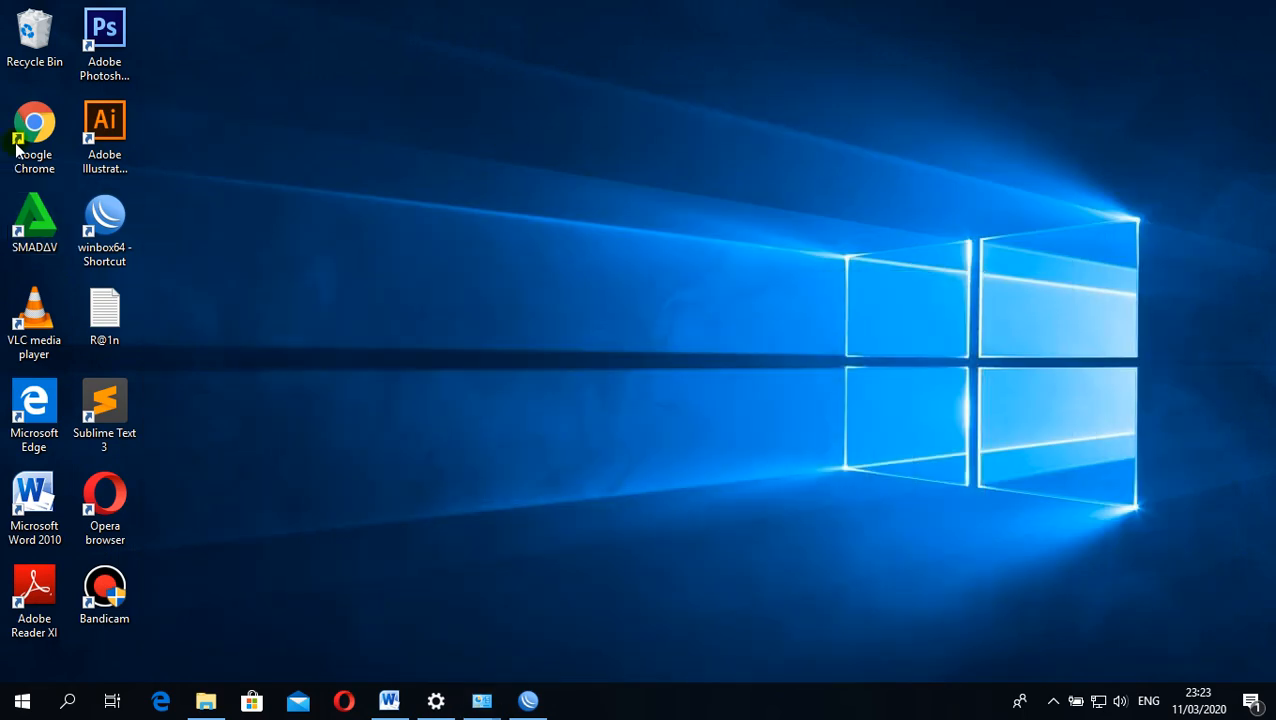
{"action": "double_click", "coordinate": [48, 134]}
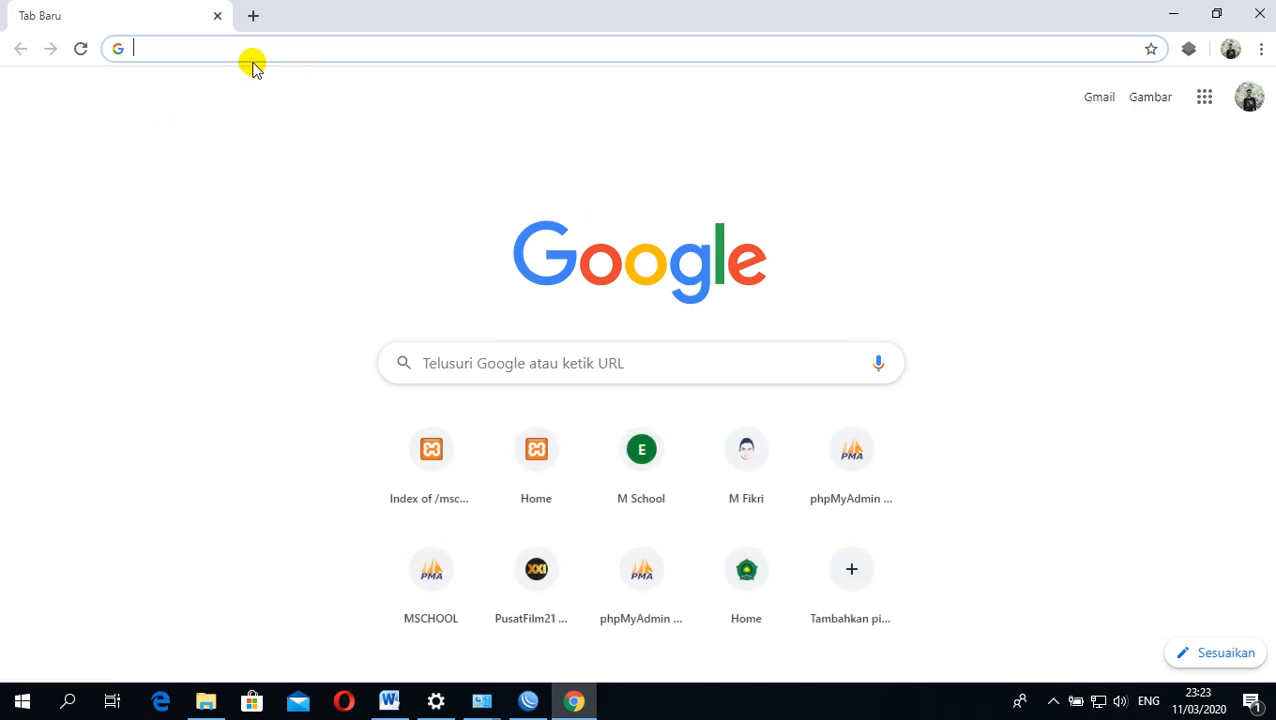
Try to open the router's User Manager page at 192.168.100.1/userman
{"action": "type", "text": "192"}
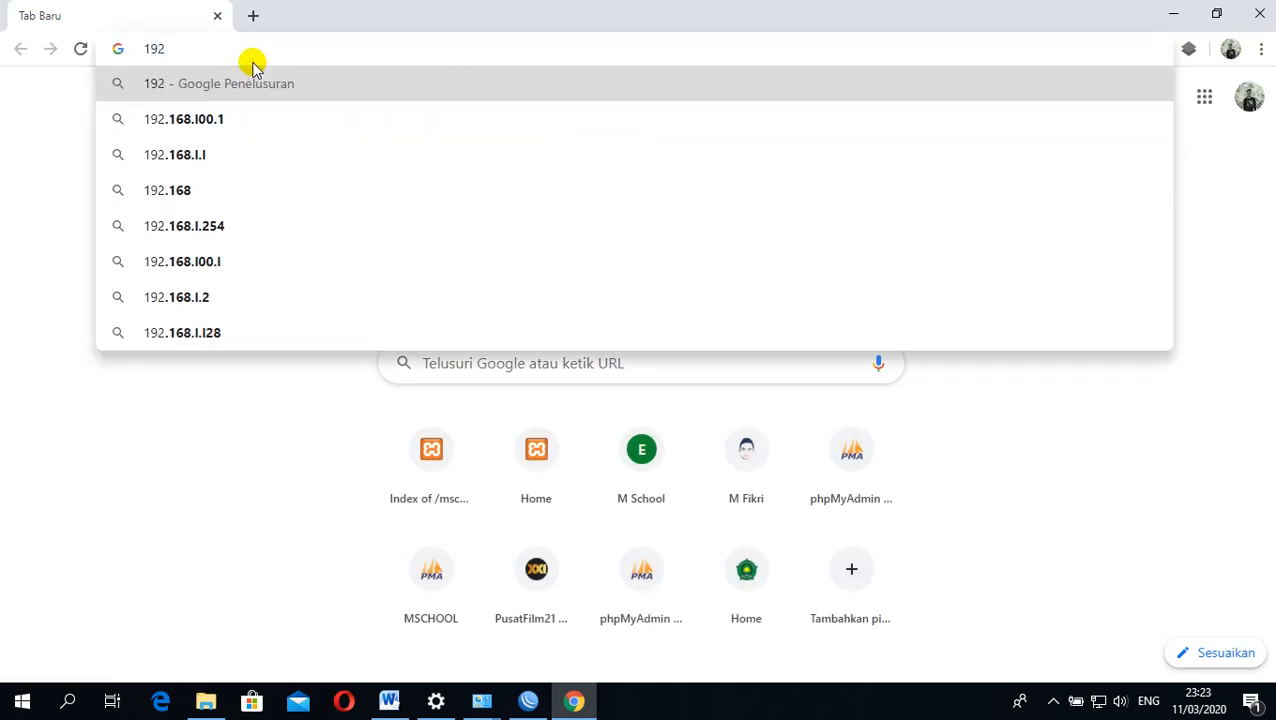
{"action": "type", "text": ".169"}
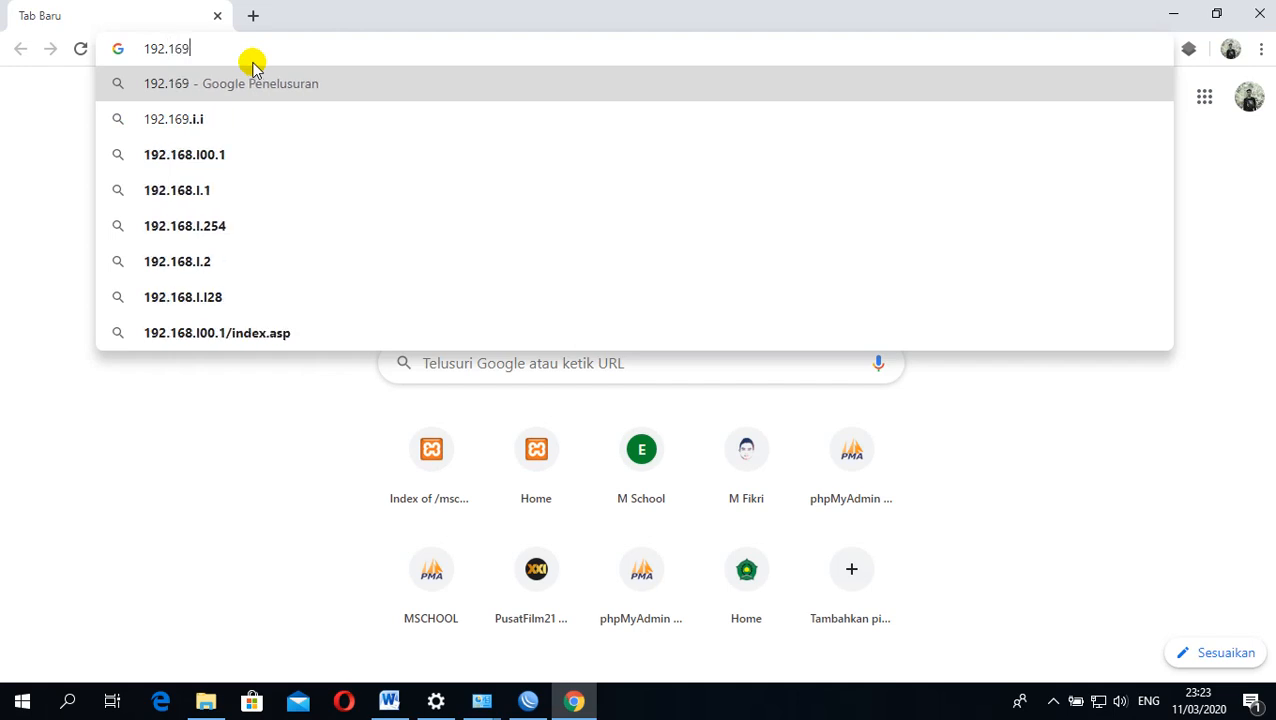
{"action": "key", "text": "BackSpace"}
{"action": "type", "text": "8.100"}
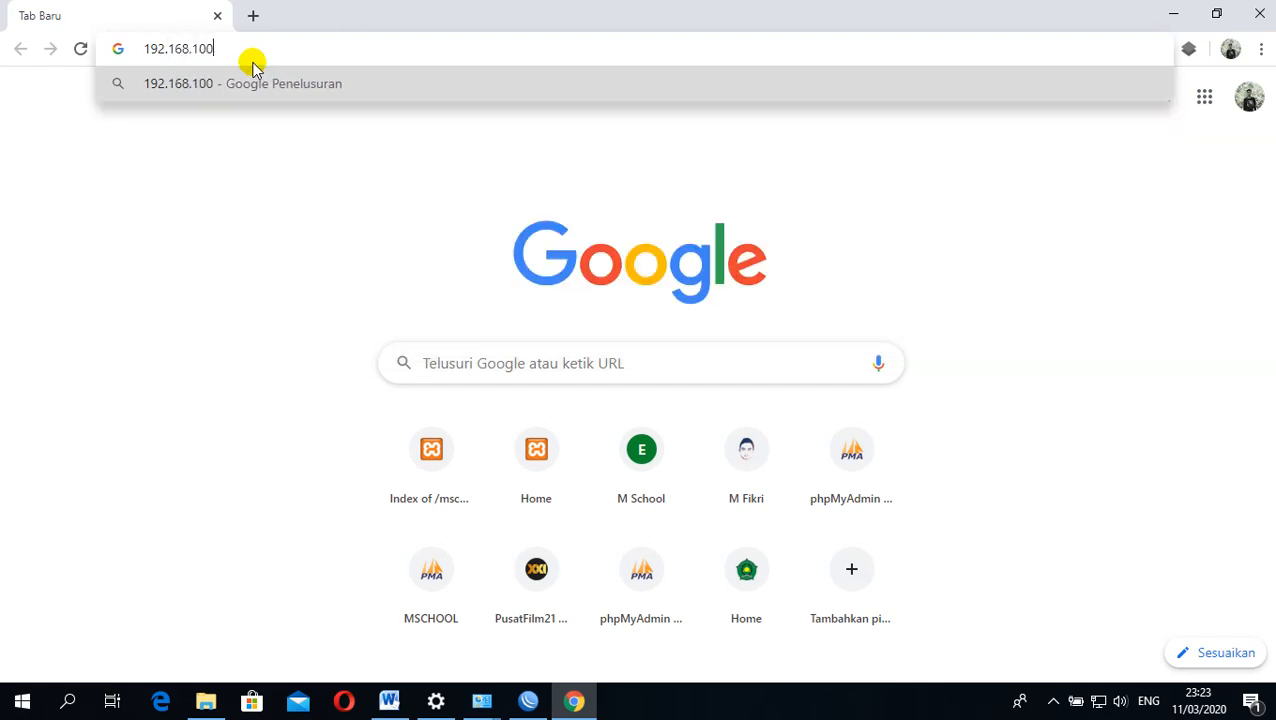
{"action": "type", "text": ".1/"}
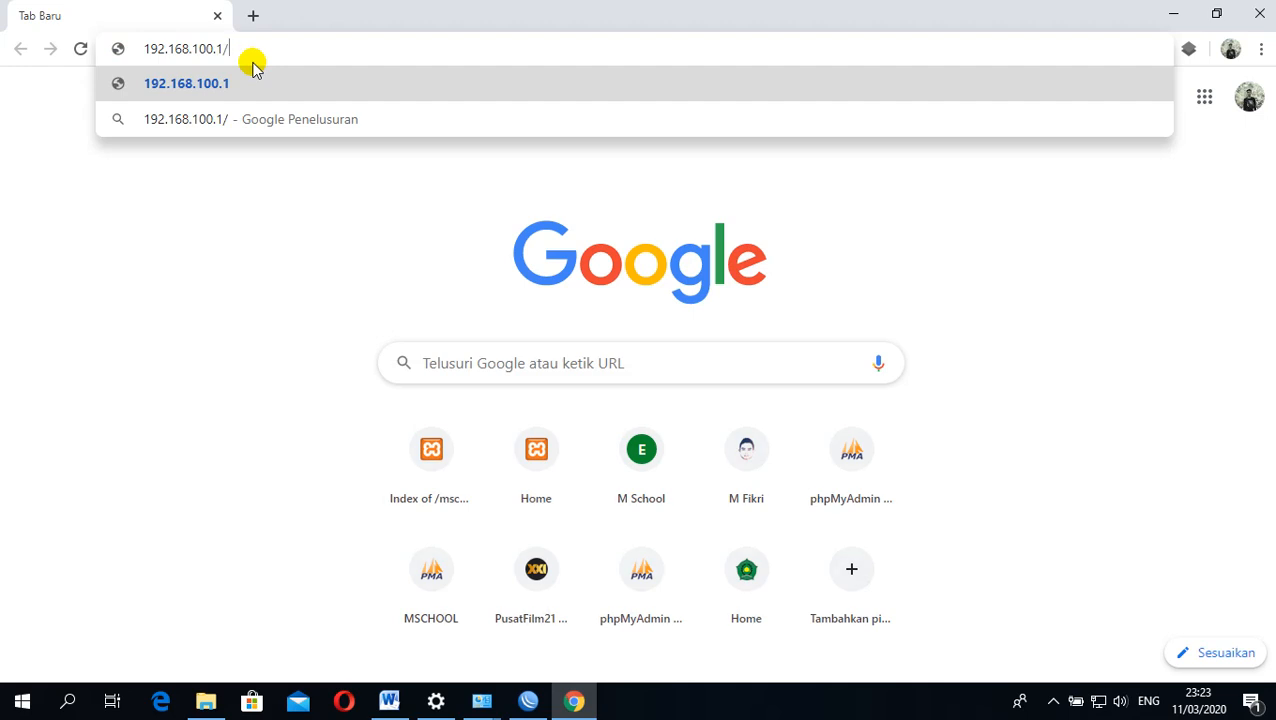
{"action": "type", "text": "userman"}
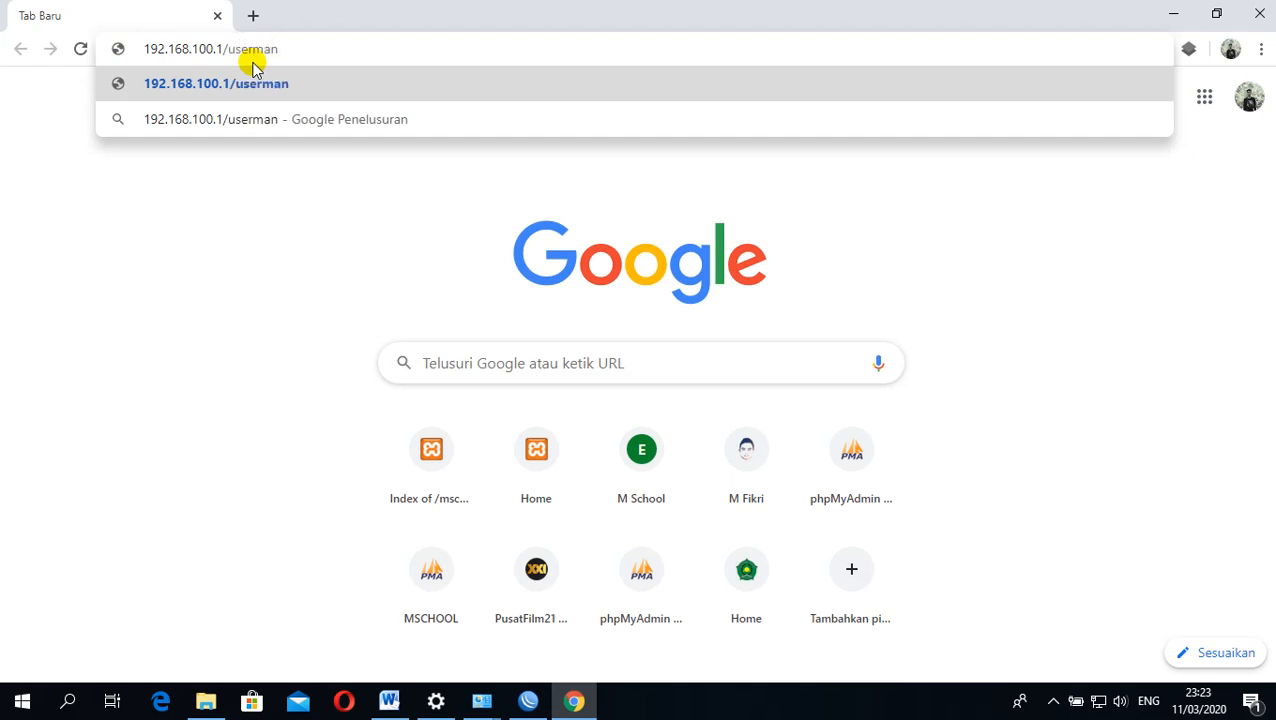
{"action": "key", "text": "Return"}
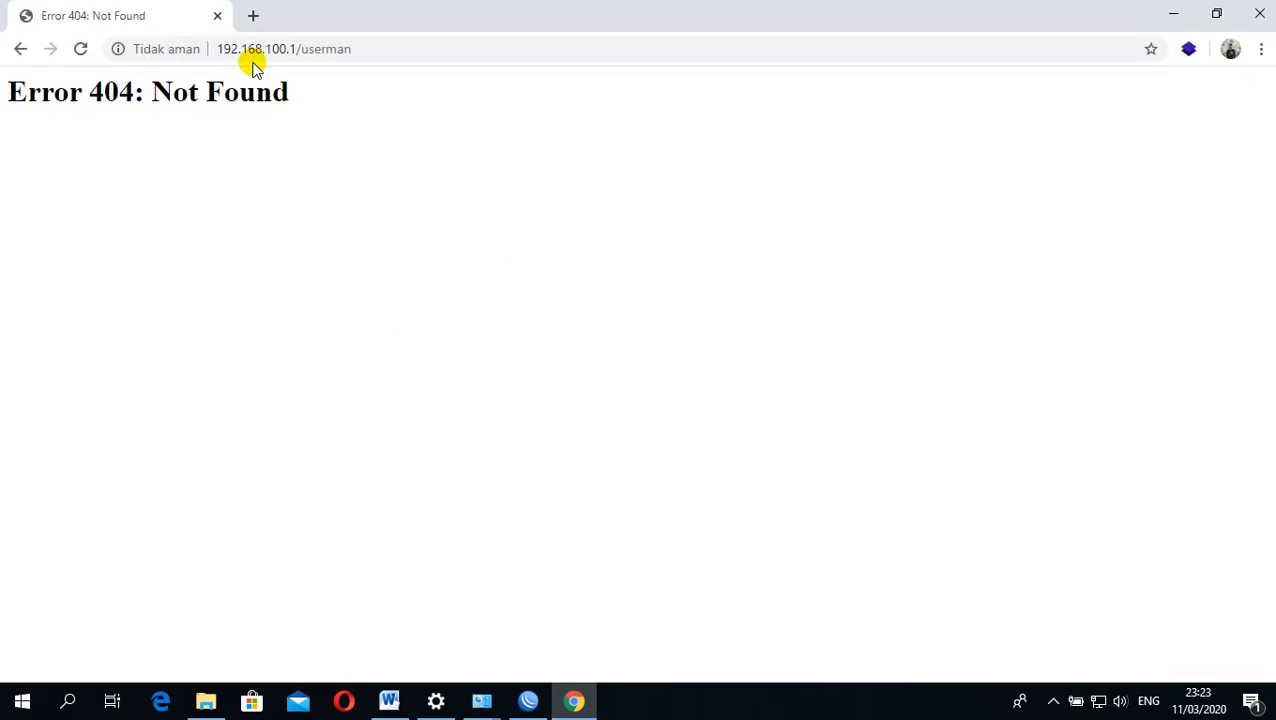
{"action": "left_click_drag", "start_coordinate": [290, 100], "coordinate": [14, 102]}
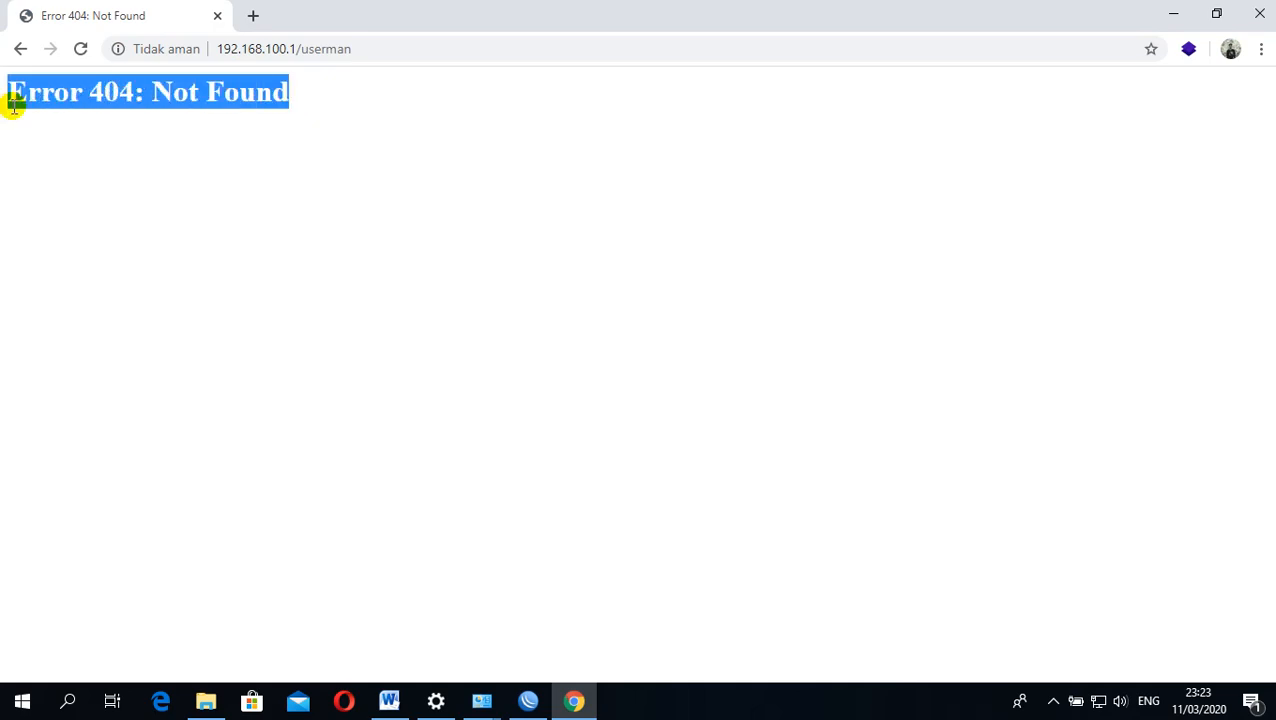
{"action": "left_click", "coordinate": [341, 124]}
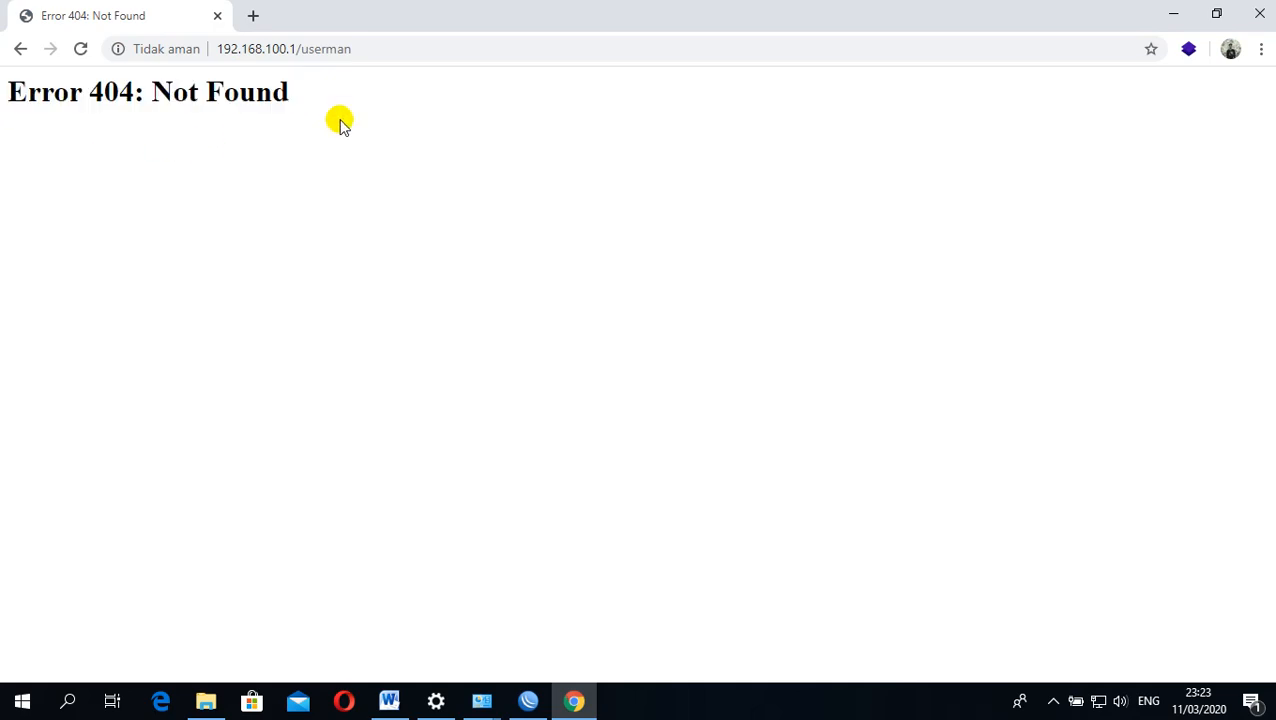
Return to WinBox and open the router's package list to check whether the User Manager package is installed
{"action": "left_click", "coordinate": [1168, 14]}
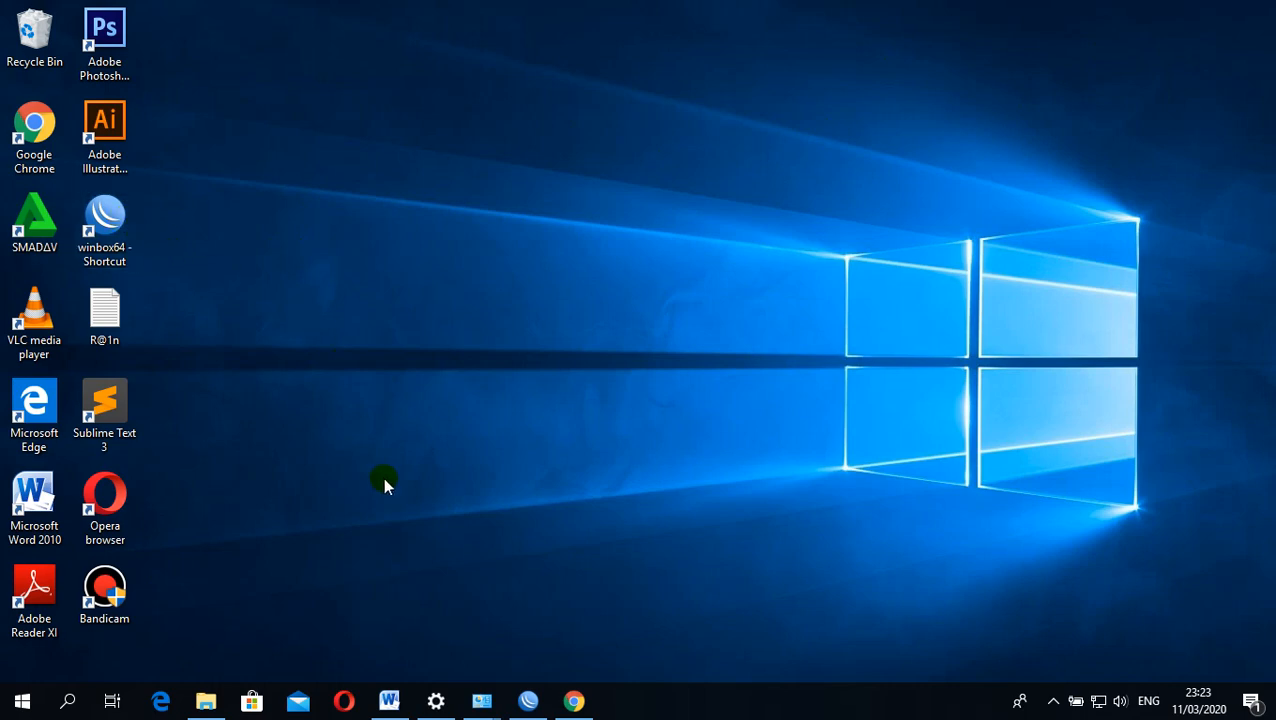
{"action": "left_click", "coordinate": [528, 701]}
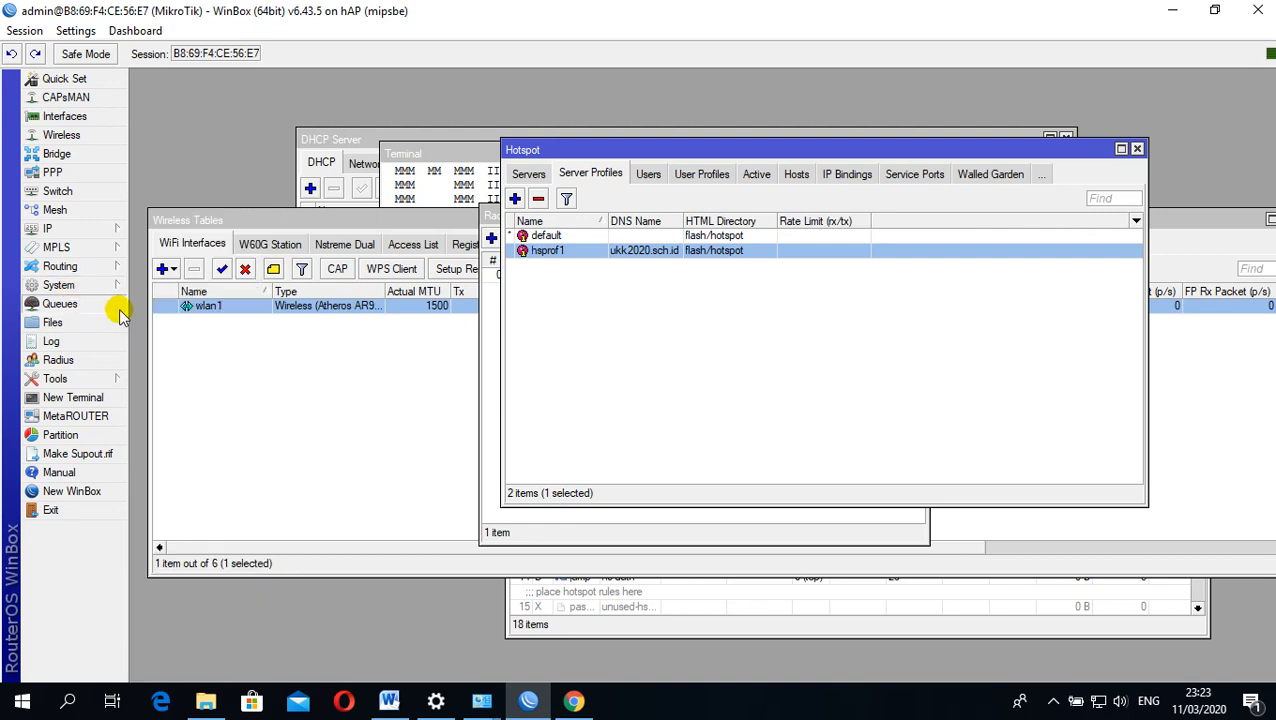
{"action": "mouse_move", "coordinate": [60, 288]}
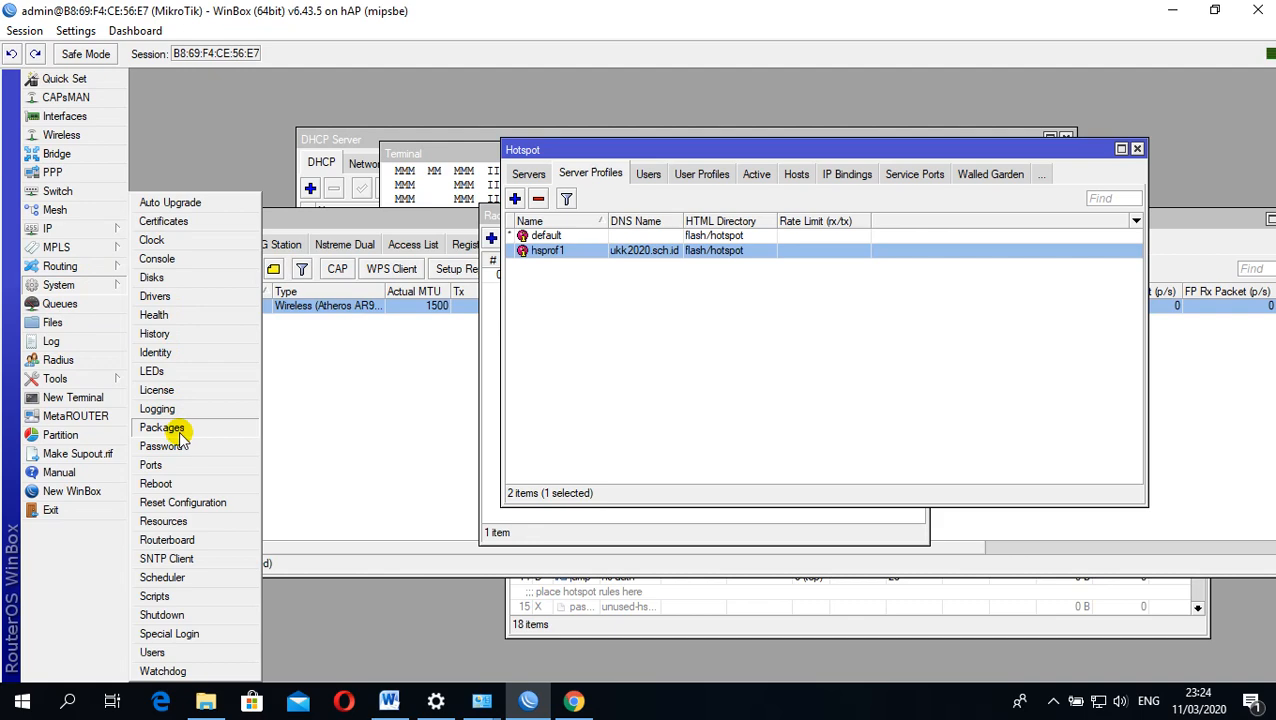
{"action": "left_click", "coordinate": [164, 428]}
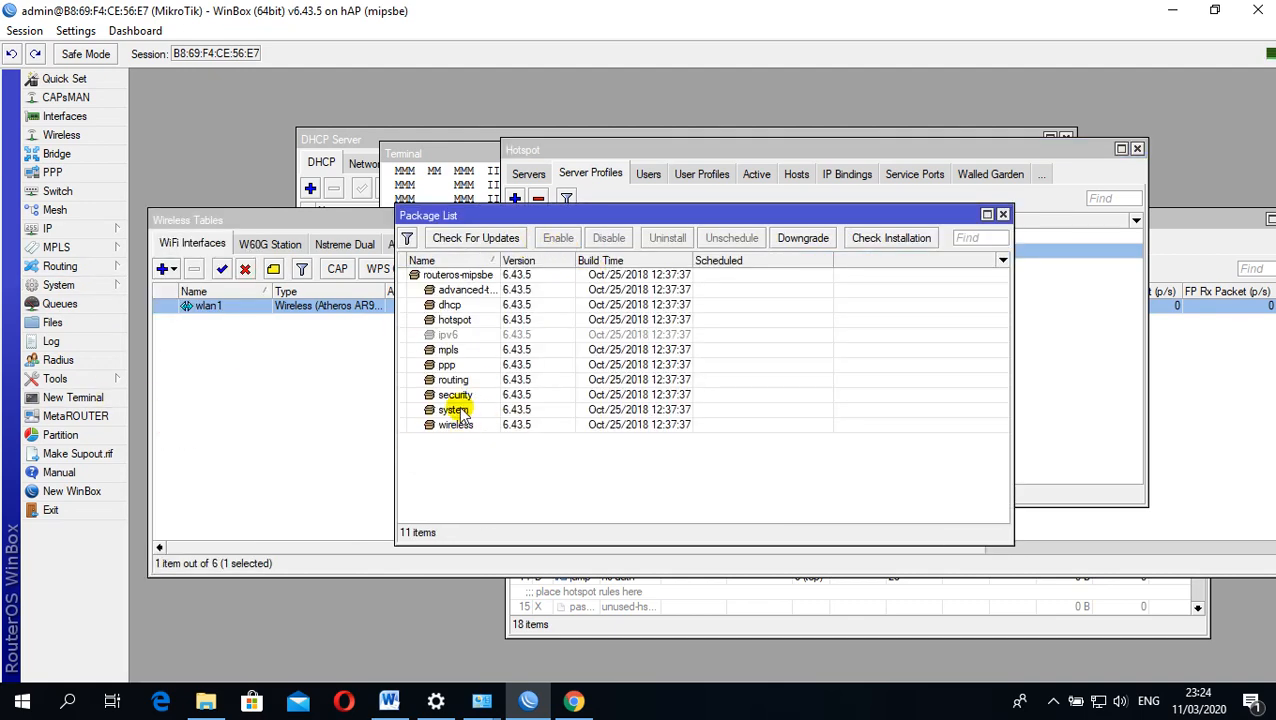
{"action": "left_click_drag", "start_coordinate": [482, 215], "coordinate": [583, 209]}
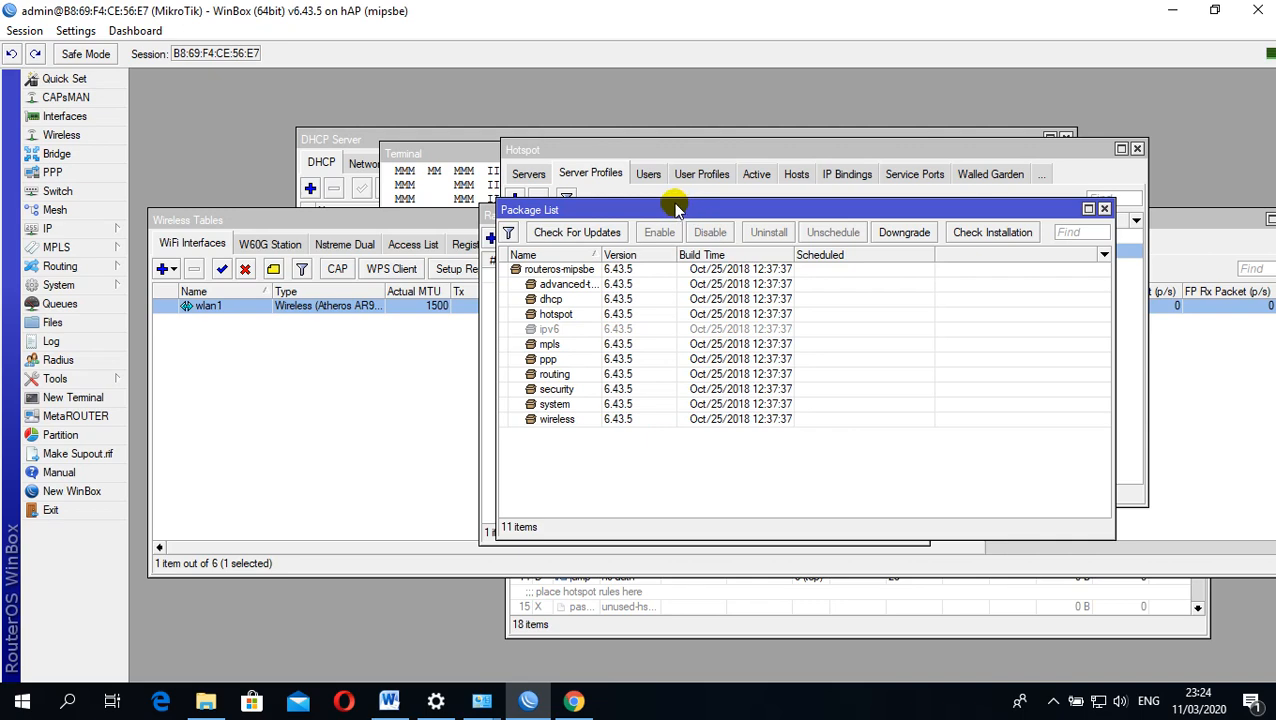
{"action": "left_click_drag", "start_coordinate": [675, 210], "coordinate": [625, 158]}
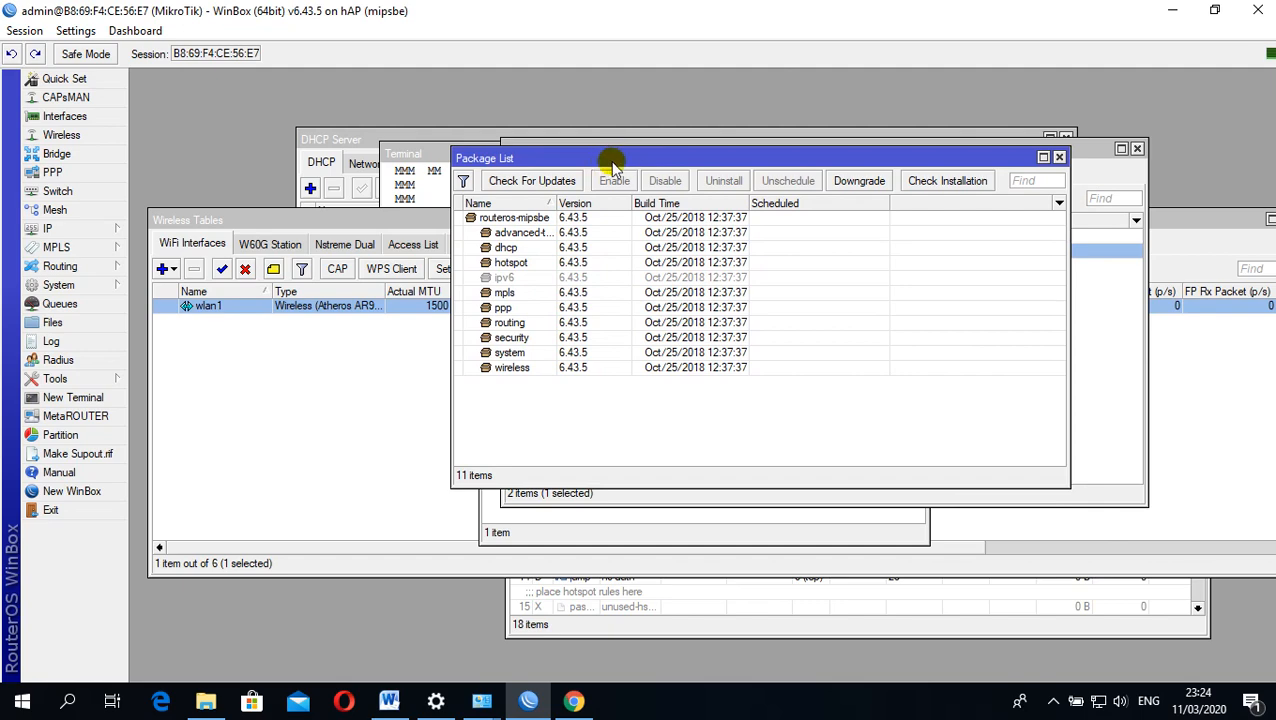
{"action": "left_click_drag", "start_coordinate": [598, 157], "coordinate": [618, 113]}
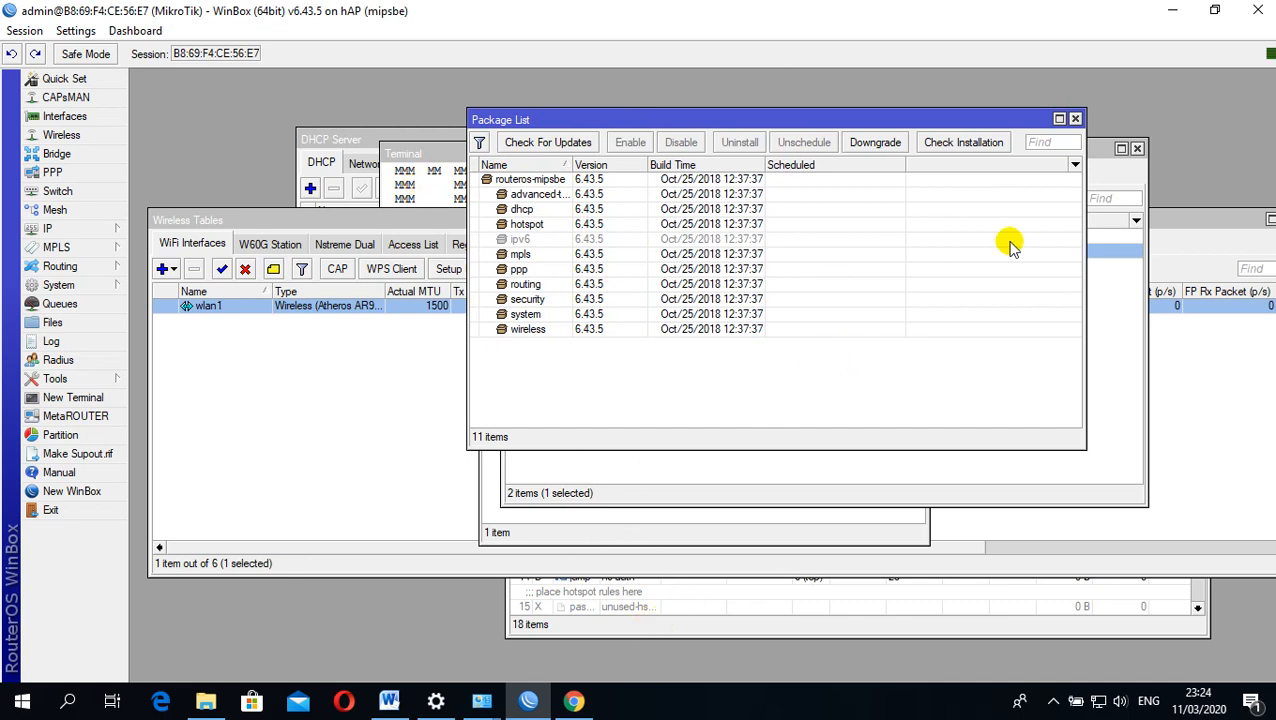
{"action": "left_click", "coordinate": [1183, 12]}
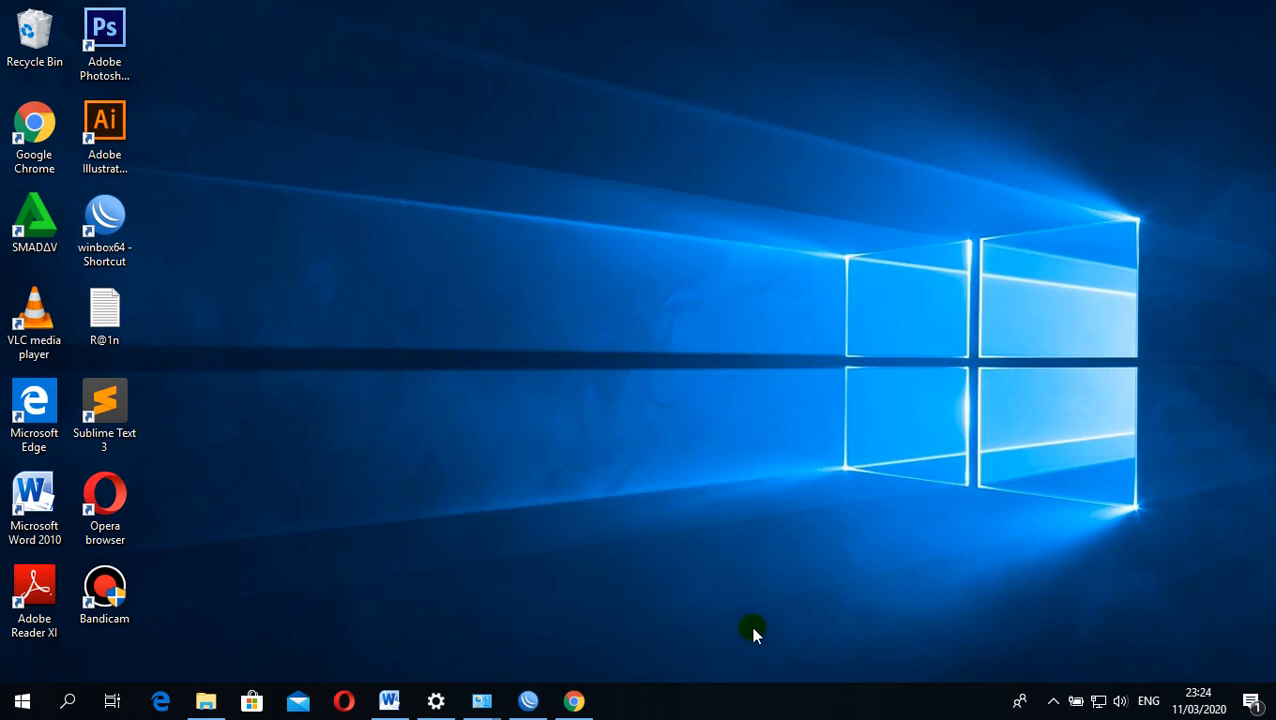
{"action": "left_click", "coordinate": [110, 592]}
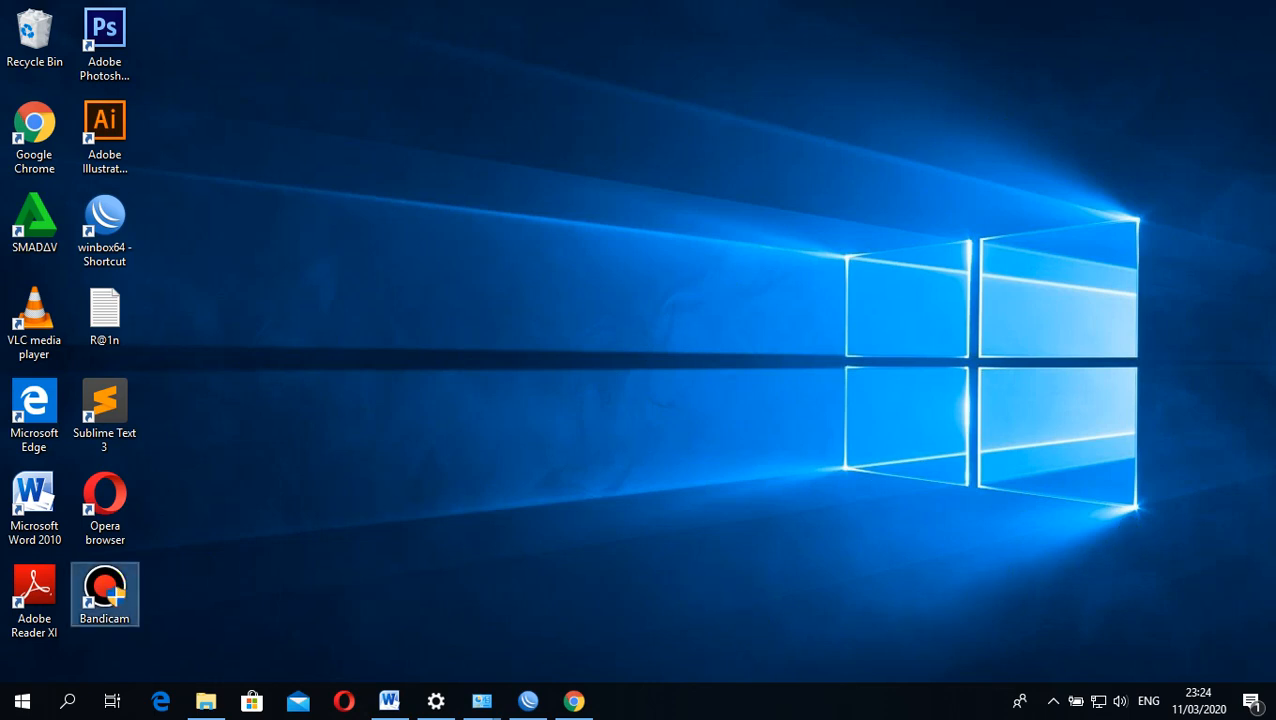